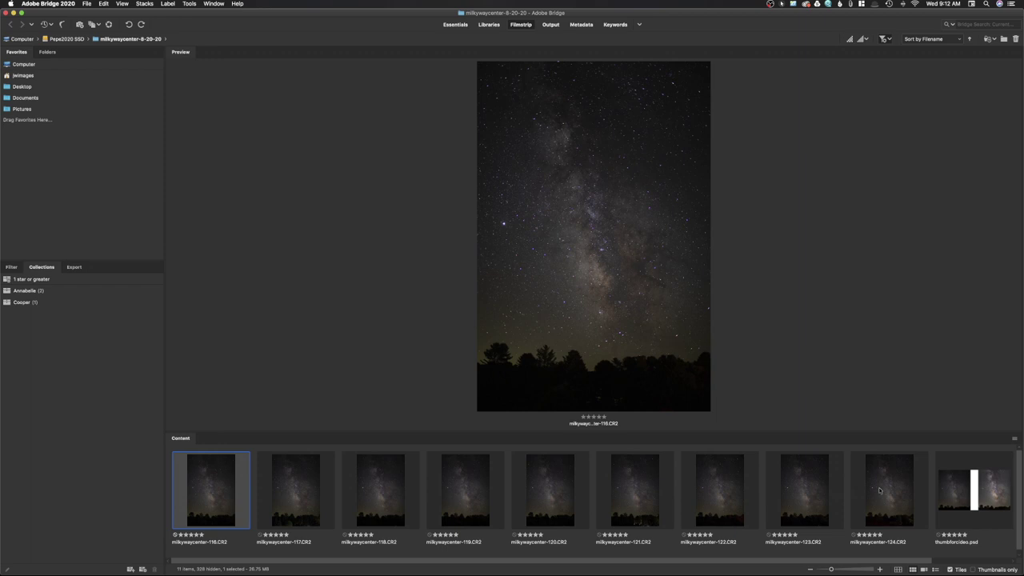
Select milkyway frames 116 through 124 in Bridge and open them together in Camera Raw.
{"action": "left_click", "coordinate": [880, 490], "text": "shift"}
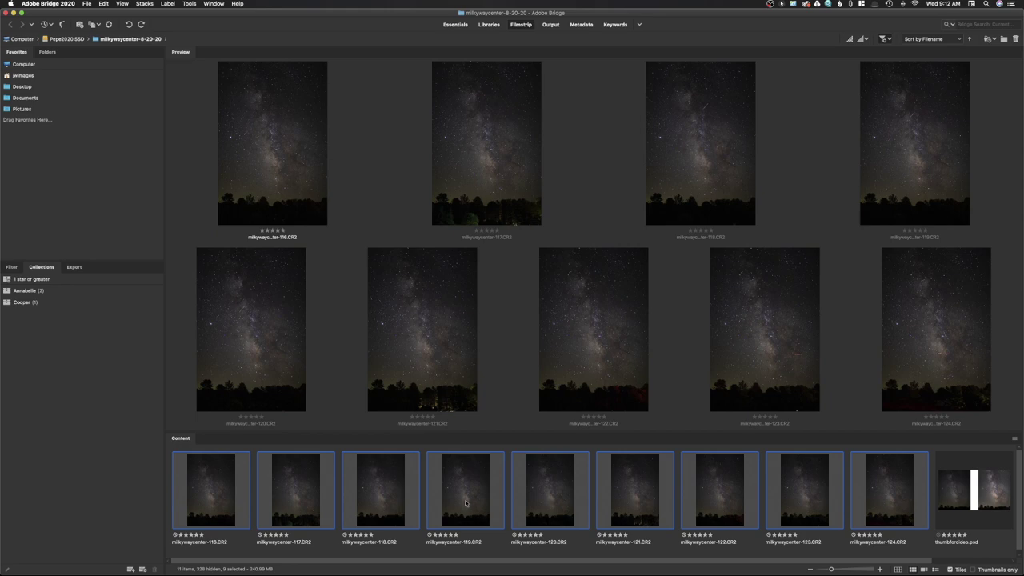
{"action": "double_click", "coordinate": [465, 502]}
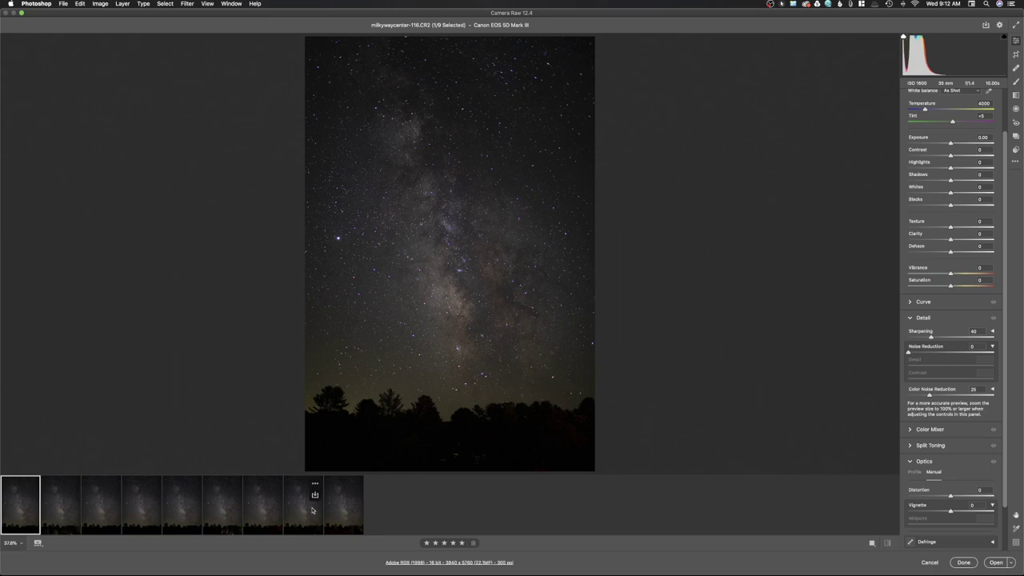
Select all nine frames, with workflow output at Adobe RGB (1998), 16 bit, 300 ppi.
{"action": "key", "text": "super+a"}
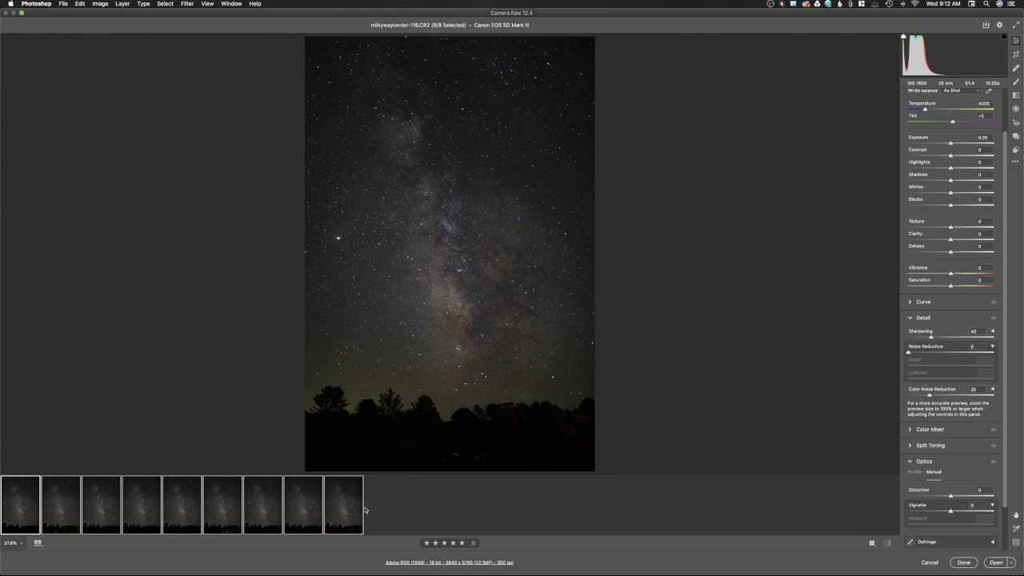
{"action": "mouse_move", "coordinate": [362, 509]}
{"action": "key", "text": "ctrl+alt+c"}
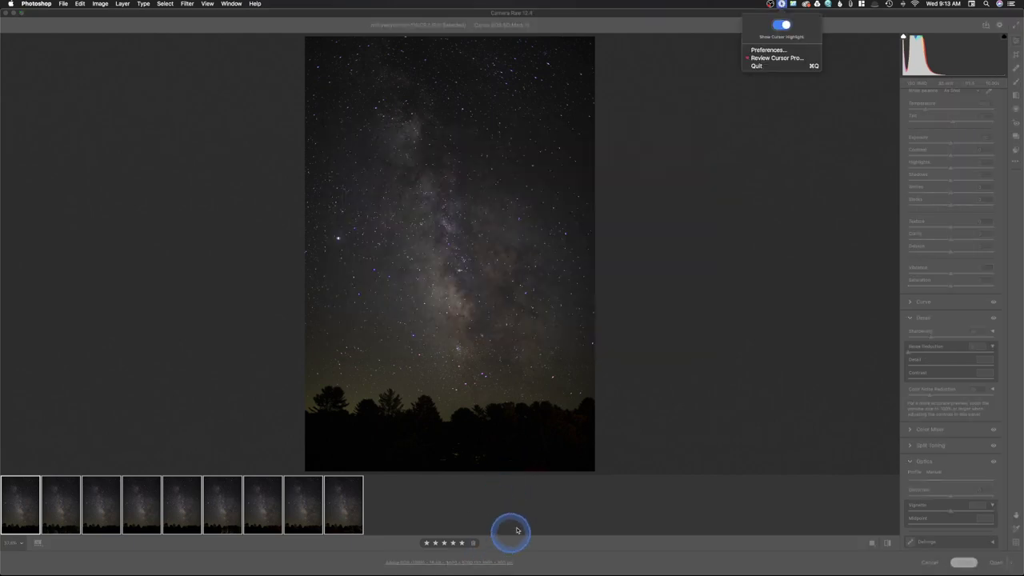
{"action": "left_click", "coordinate": [765, 155]}
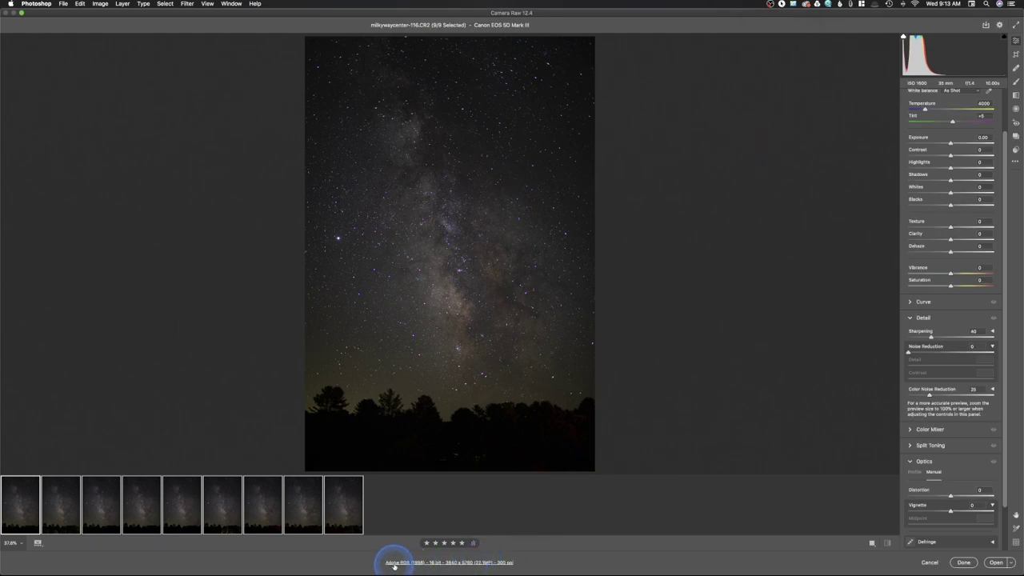
{"action": "left_click", "coordinate": [460, 563]}
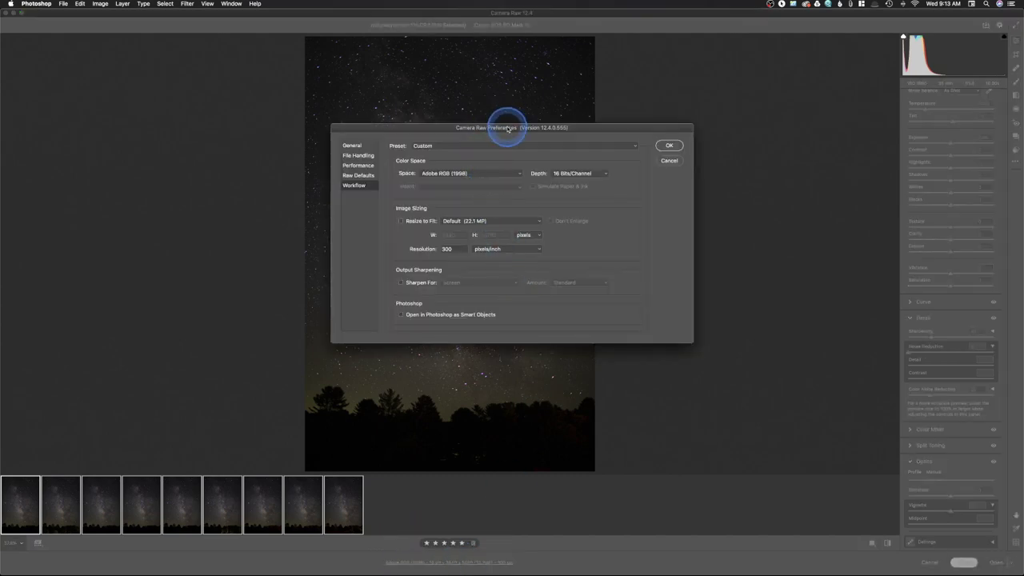
{"action": "left_click", "coordinate": [483, 174]}
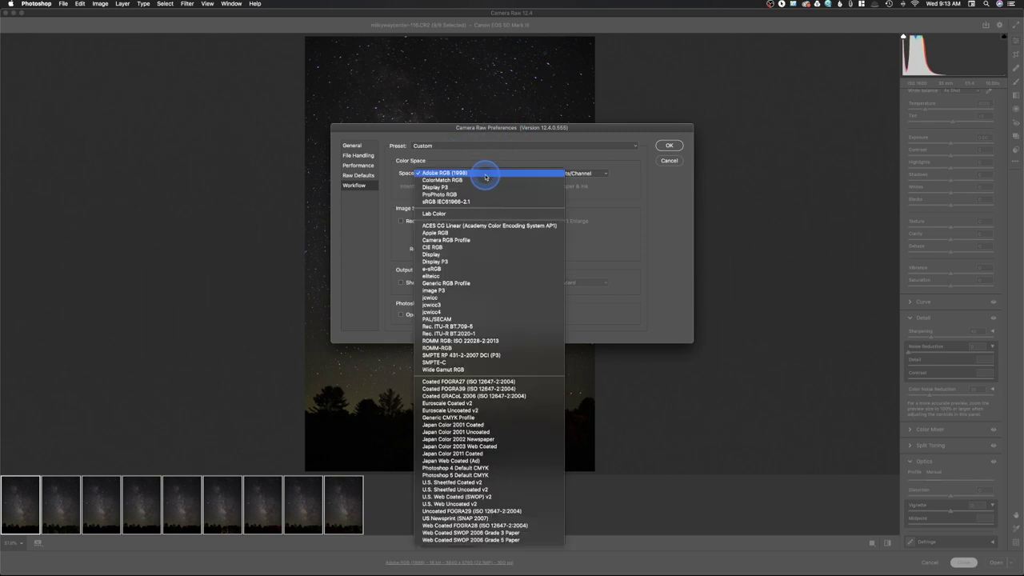
{"action": "left_click", "coordinate": [485, 173]}
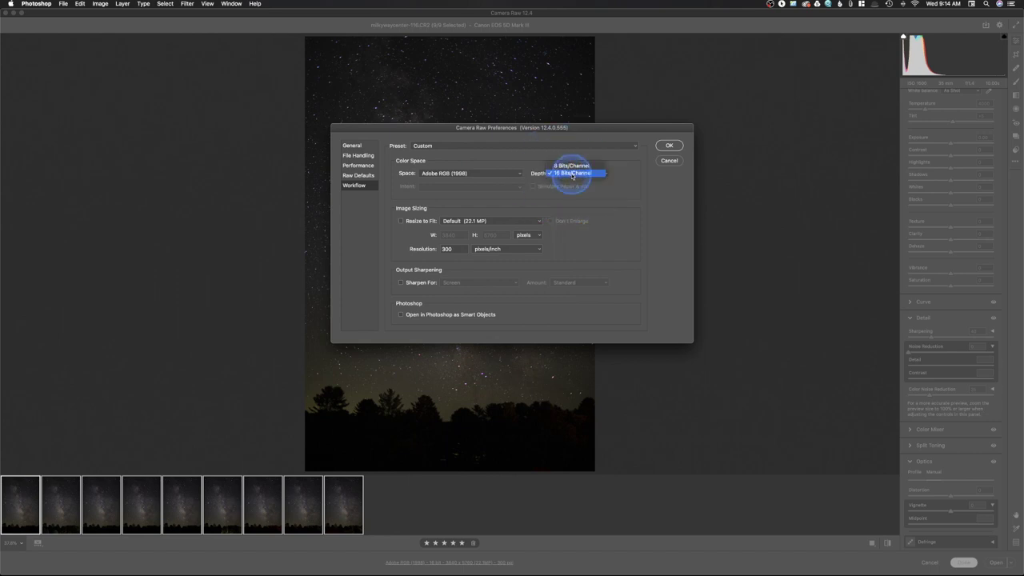
{"action": "left_click", "coordinate": [573, 174]}
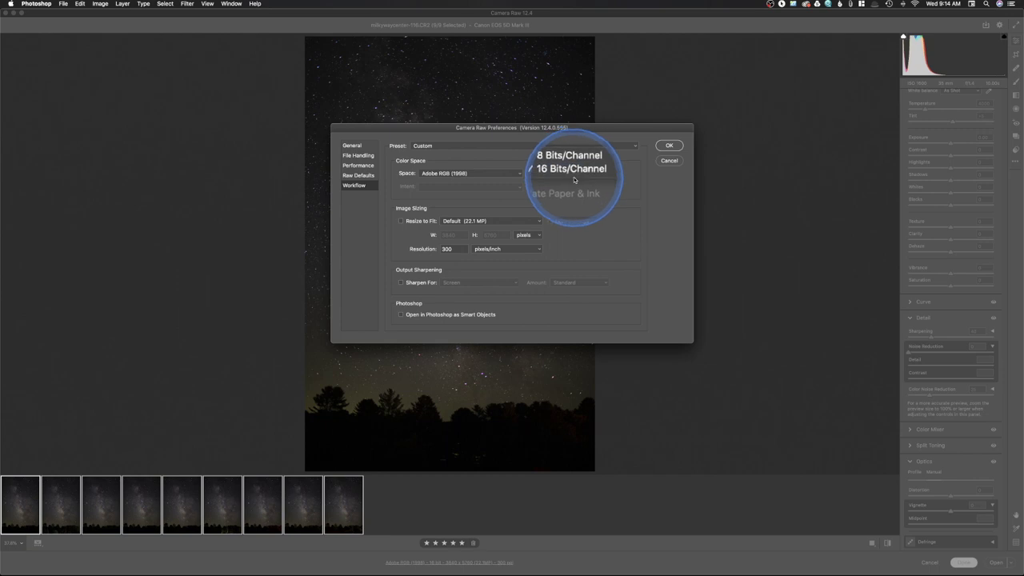
{"action": "left_click", "coordinate": [574, 173]}
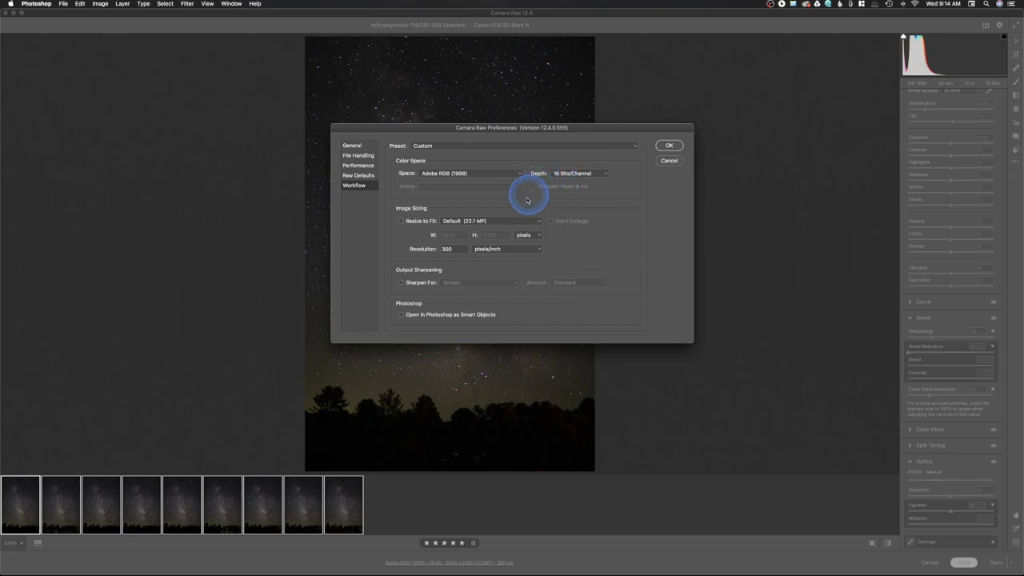
{"action": "left_click", "coordinate": [670, 146]}
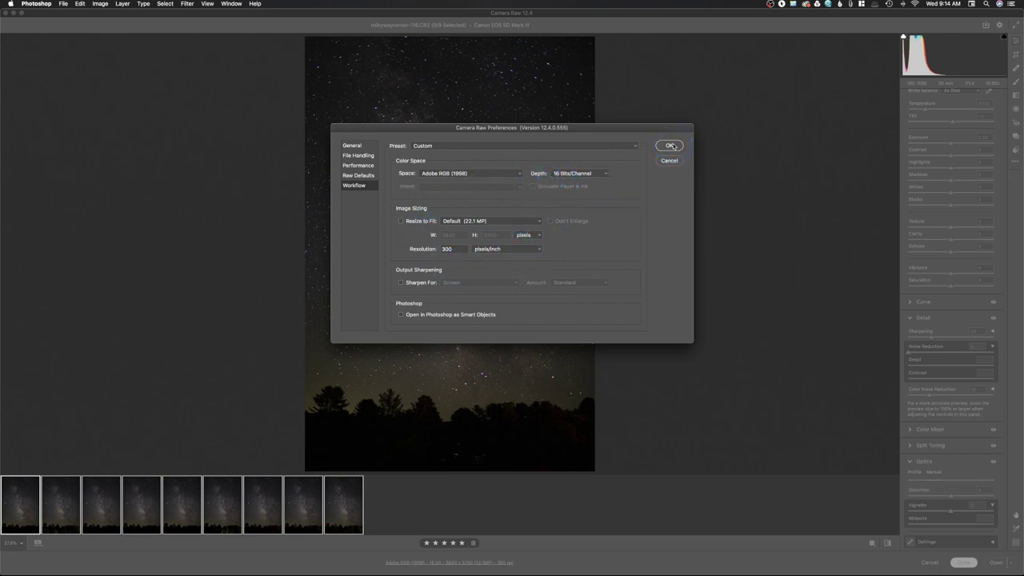
{"action": "left_click", "coordinate": [670, 145]}
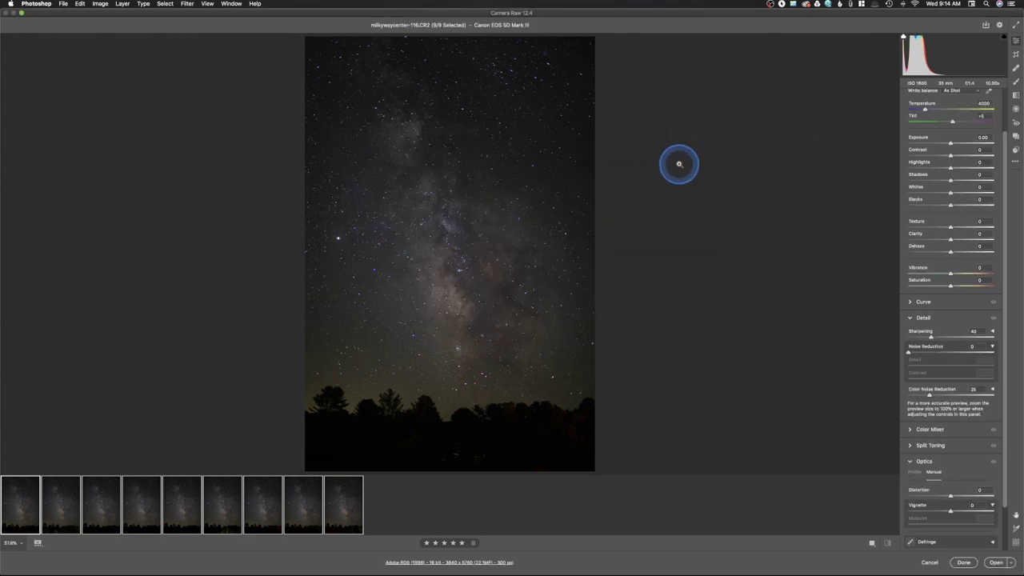
Raise the Exposure slider to brighten all nine frames.
{"action": "left_click", "coordinate": [824, 202]}
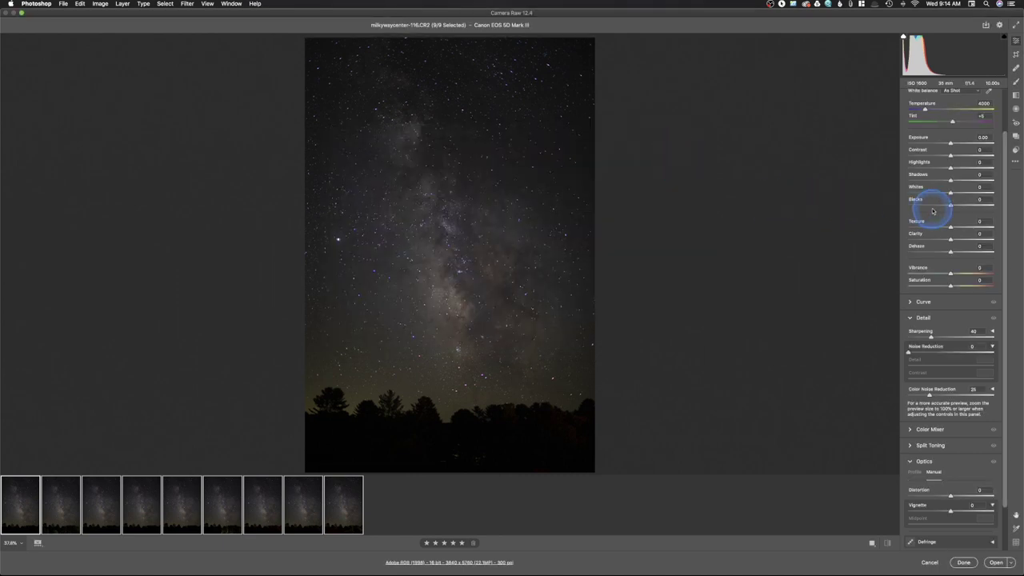
{"action": "scroll", "coordinate": [944, 211], "scroll_direction": "up", "scroll_amount": 2}
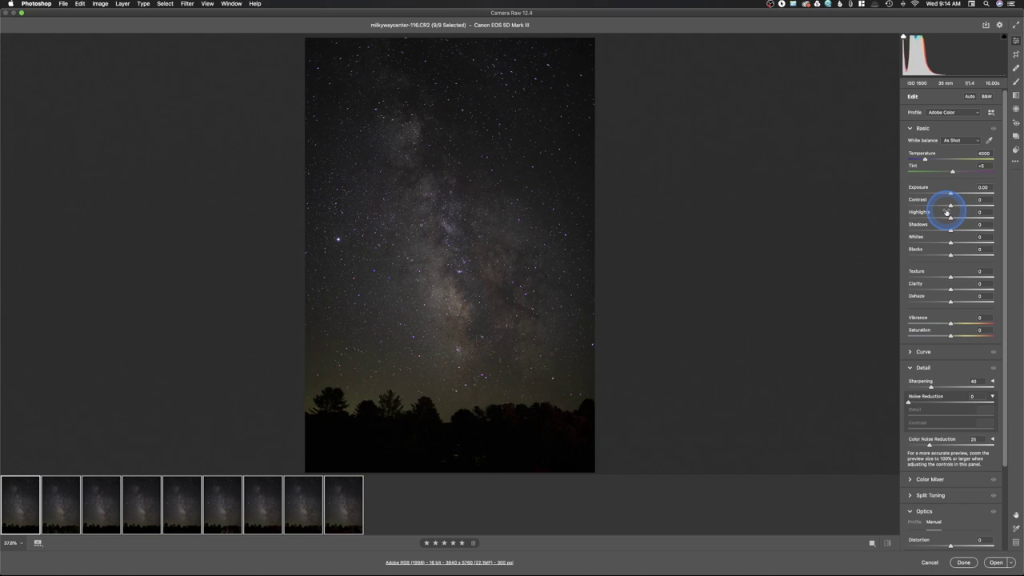
{"action": "left_click", "coordinate": [964, 212]}
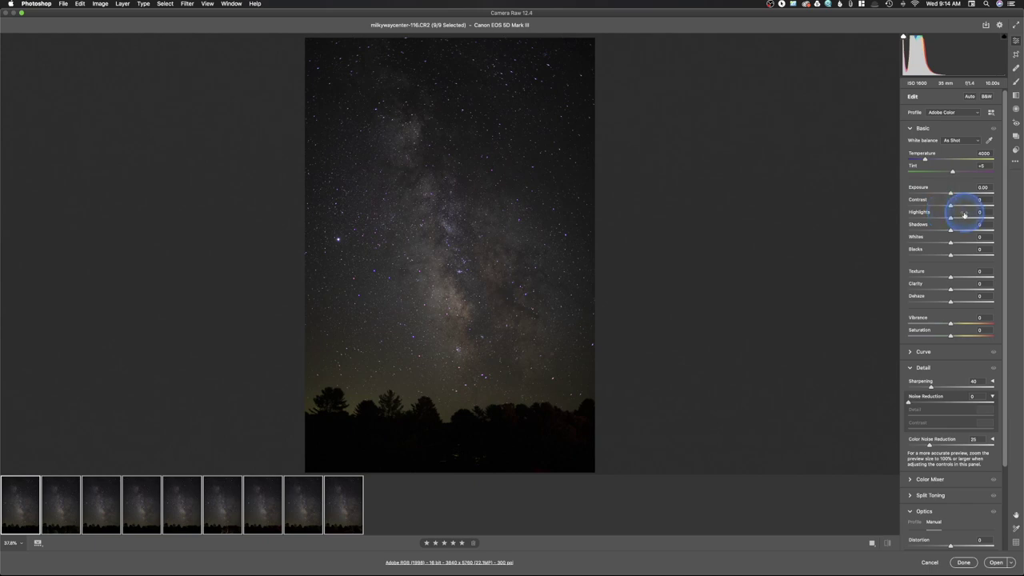
{"action": "left_click", "coordinate": [963, 210]}
{"action": "left_click_drag", "start_coordinate": [963, 211], "coordinate": [945, 211]}
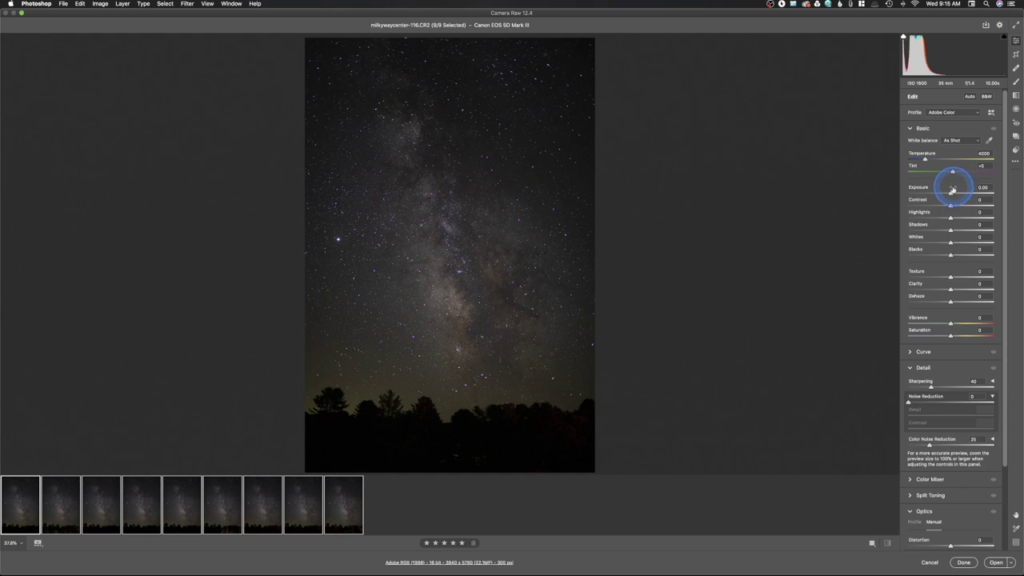
{"action": "left_click_drag", "start_coordinate": [950, 194], "coordinate": [955, 194]}
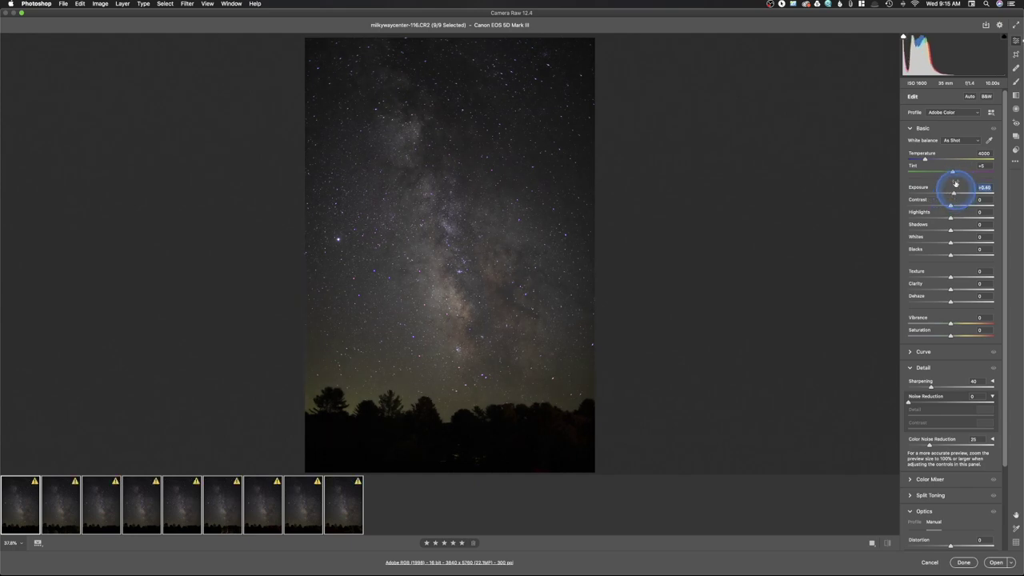
Switch the camera profile from Adobe Color to Adobe Landscape.
{"action": "left_click", "coordinate": [943, 113]}
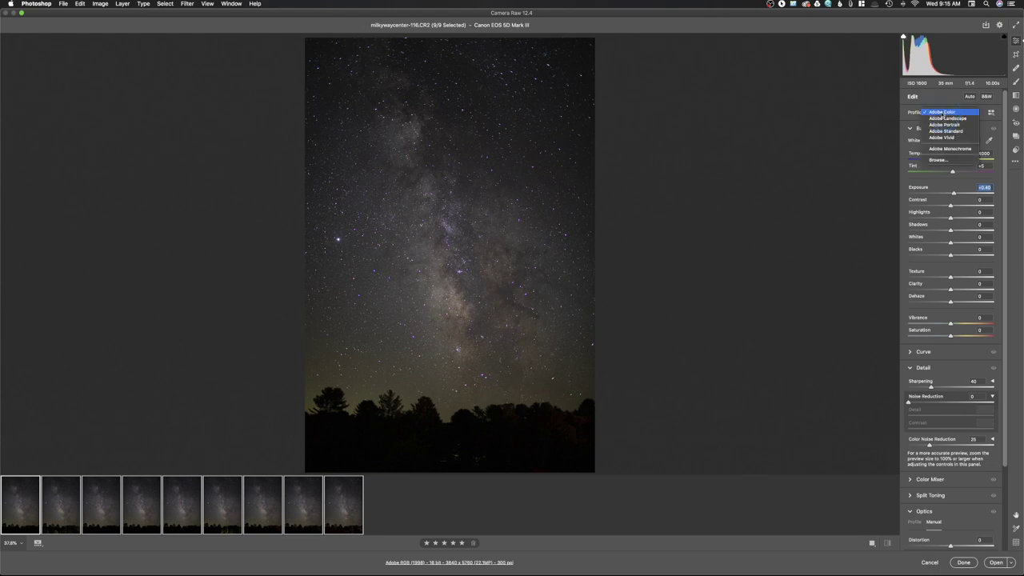
{"action": "left_click", "coordinate": [952, 132]}
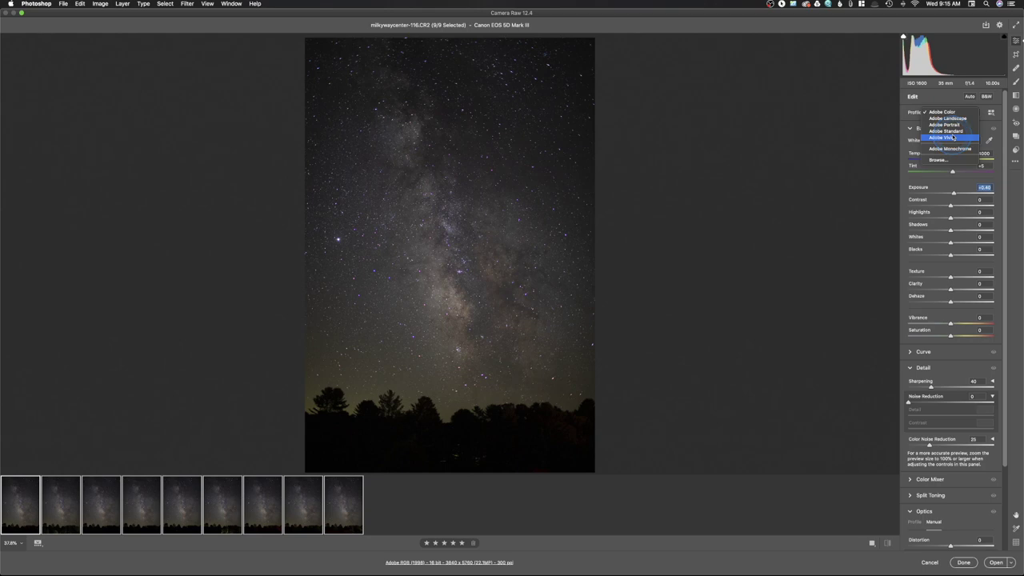
{"action": "left_click", "coordinate": [953, 118]}
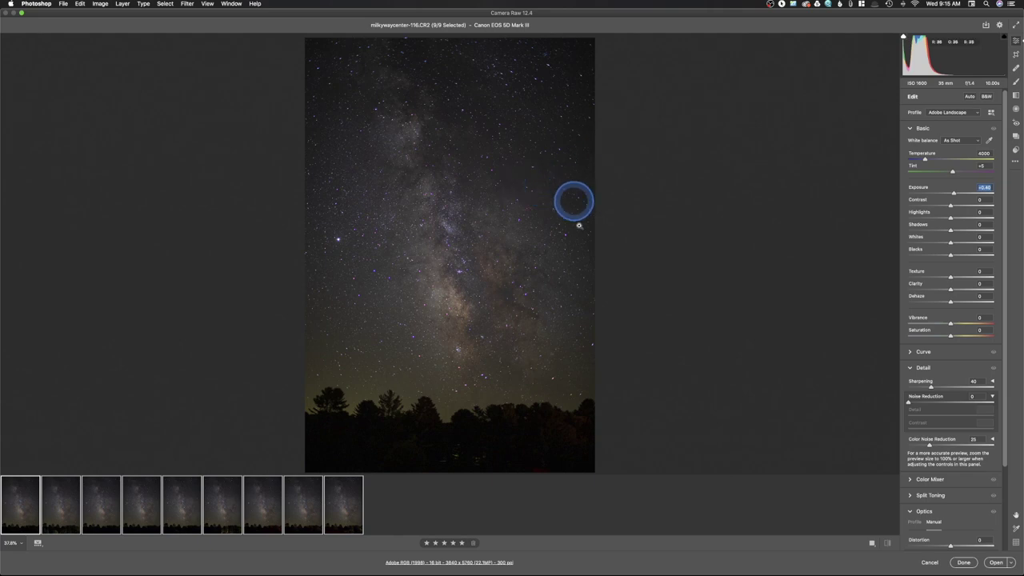
Try darker Blacks, reset them to 0, and lower Contrast to -15.
{"action": "left_click", "coordinate": [708, 180]}
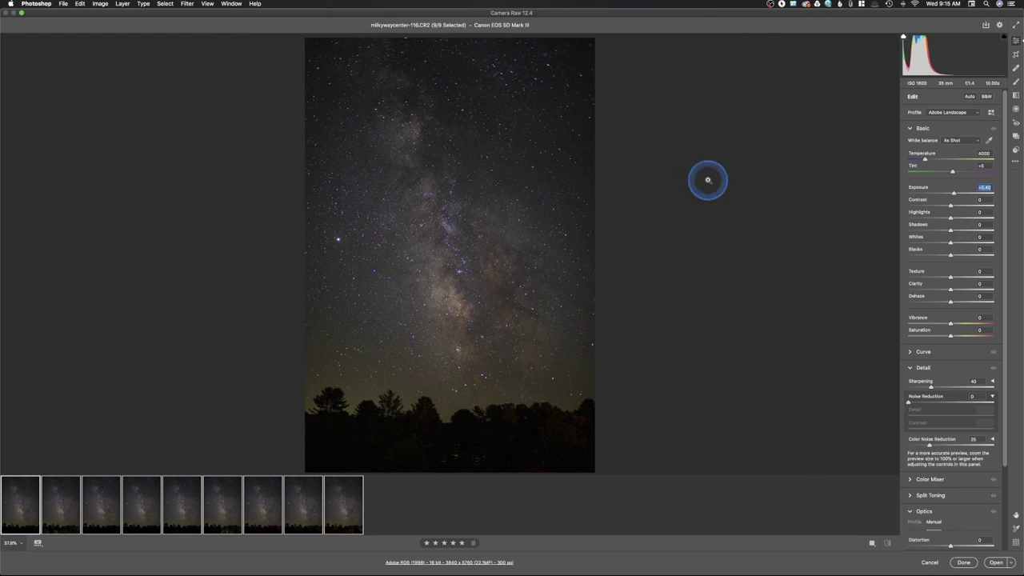
{"action": "left_click_drag", "start_coordinate": [950, 258], "coordinate": [939, 257]}
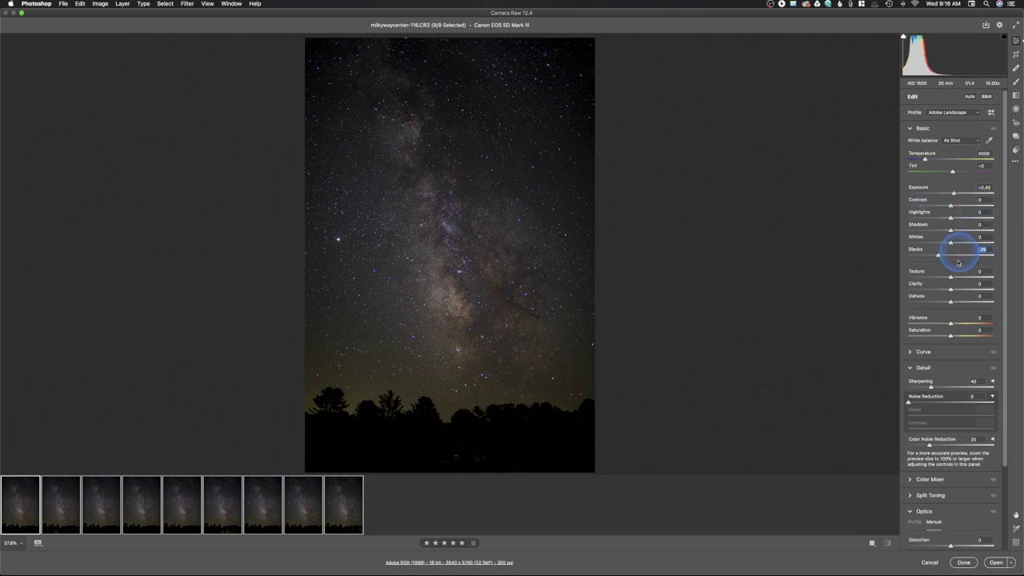
{"action": "double_click", "coordinate": [953, 254]}
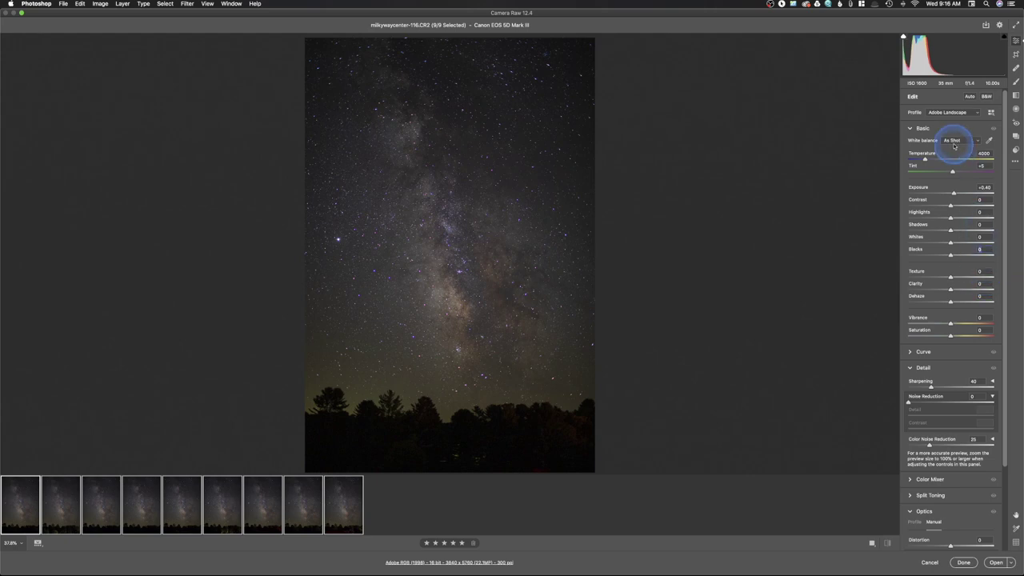
{"action": "left_click", "coordinate": [945, 207]}
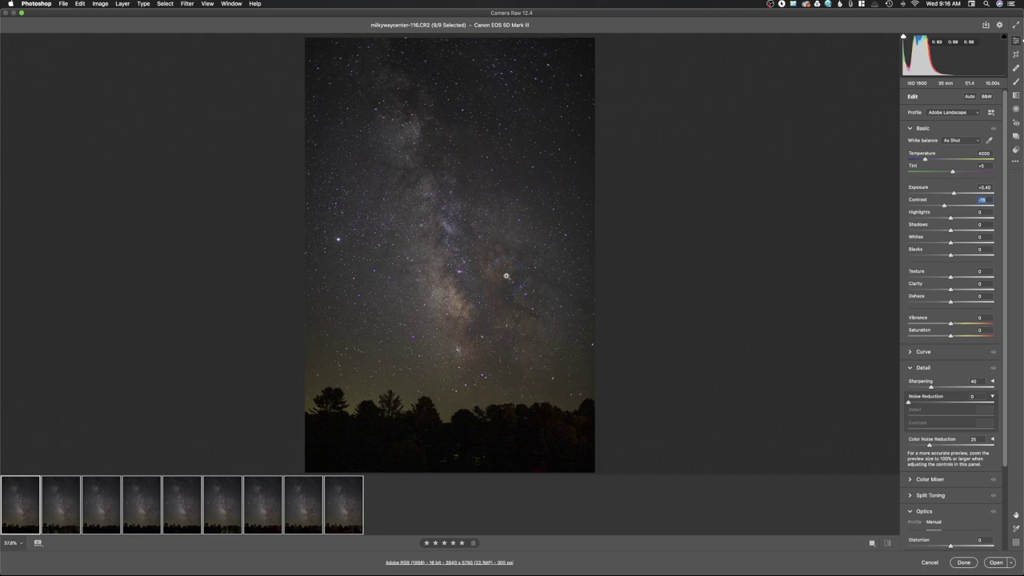
Raise Highlights to +18.
{"action": "mouse_move", "coordinate": [950, 217]}
{"action": "left_mouse_down"}
{"action": "mouse_move", "coordinate": [941, 210]}
{"action": "mouse_move", "coordinate": [956, 211]}
{"action": "mouse_move", "coordinate": [951, 219]}
{"action": "left_mouse_up"}
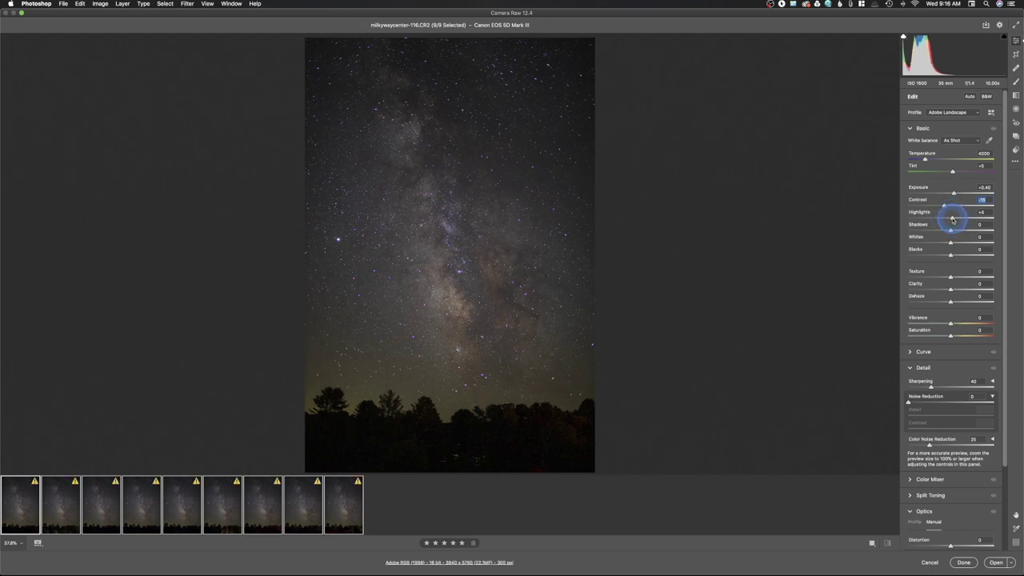
{"action": "left_click_drag", "start_coordinate": [953, 219], "coordinate": [955, 194]}
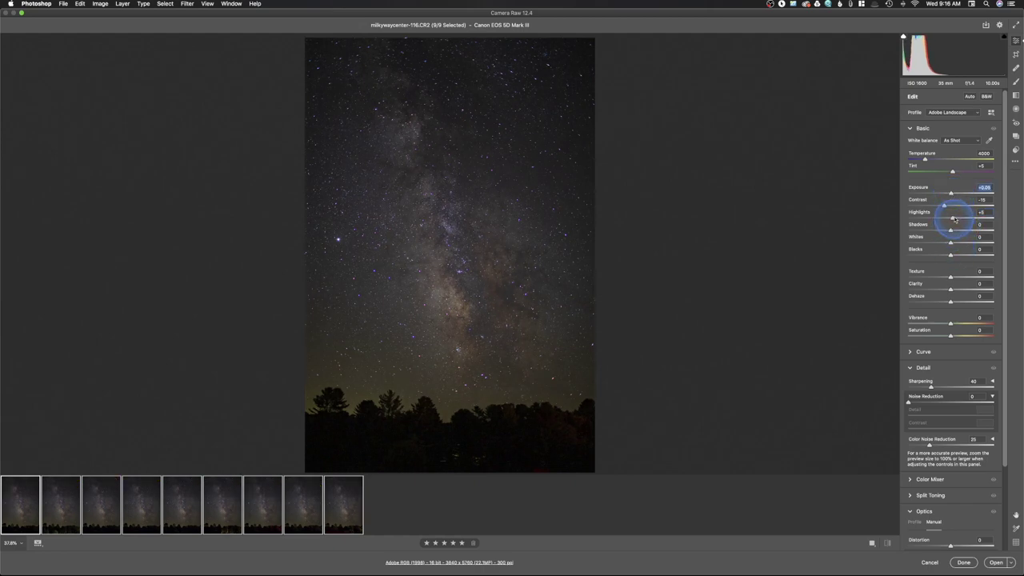
{"action": "left_click_drag", "start_coordinate": [953, 218], "coordinate": [960, 218]}
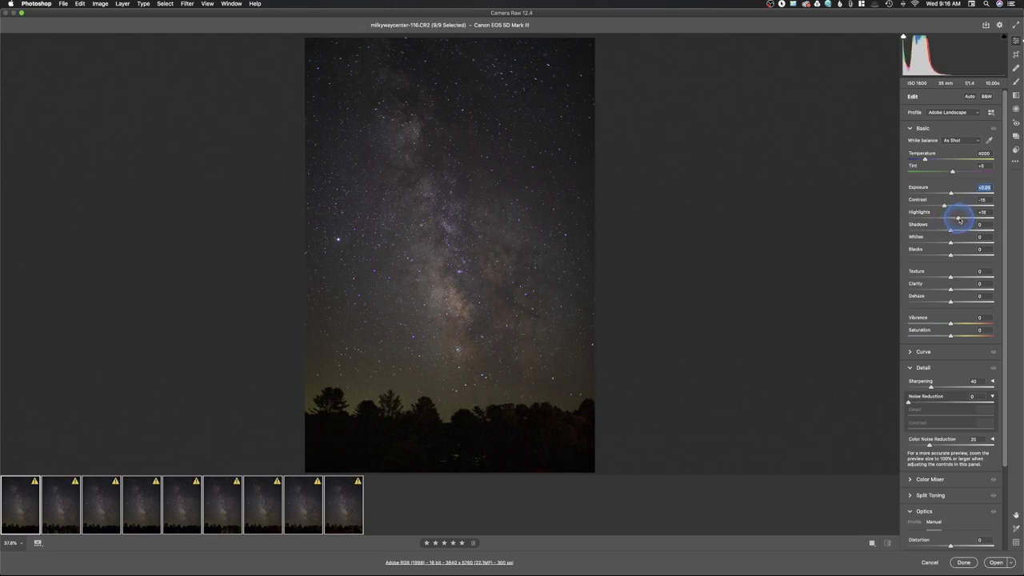
{"action": "left_click_drag", "start_coordinate": [960, 219], "coordinate": [959, 218]}
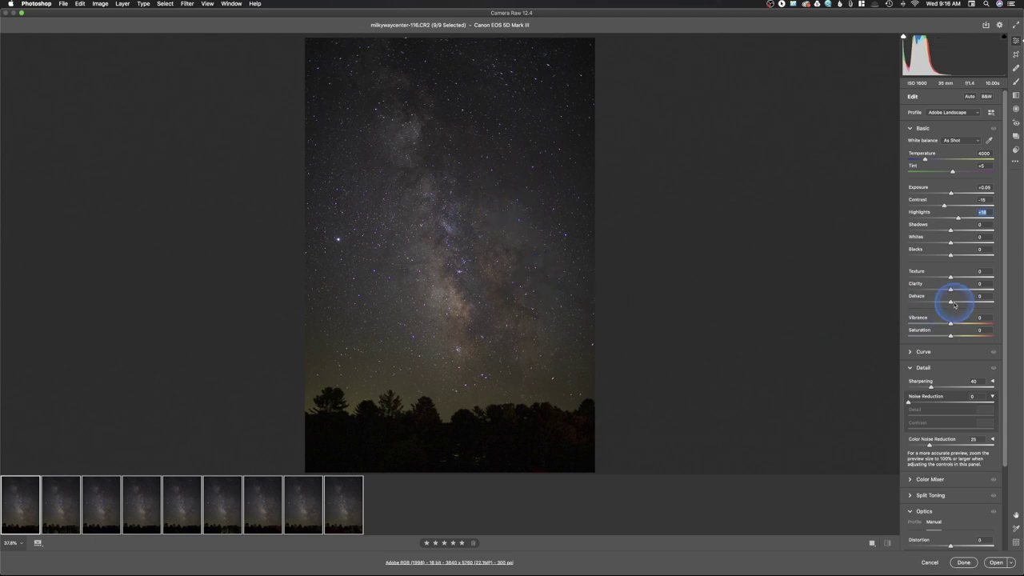
Expand the Optics panel to reveal the manual Vignette and Midpoint controls.
{"action": "scroll", "coordinate": [954, 304], "scroll_direction": "down", "scroll_amount": 2}
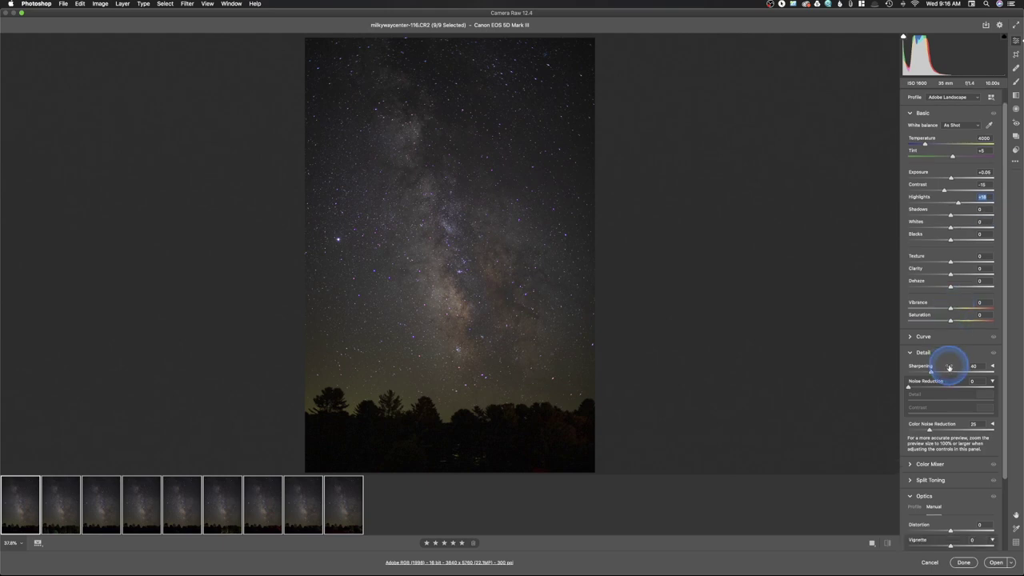
{"action": "scroll", "coordinate": [949, 369], "scroll_direction": "down", "scroll_amount": 5}
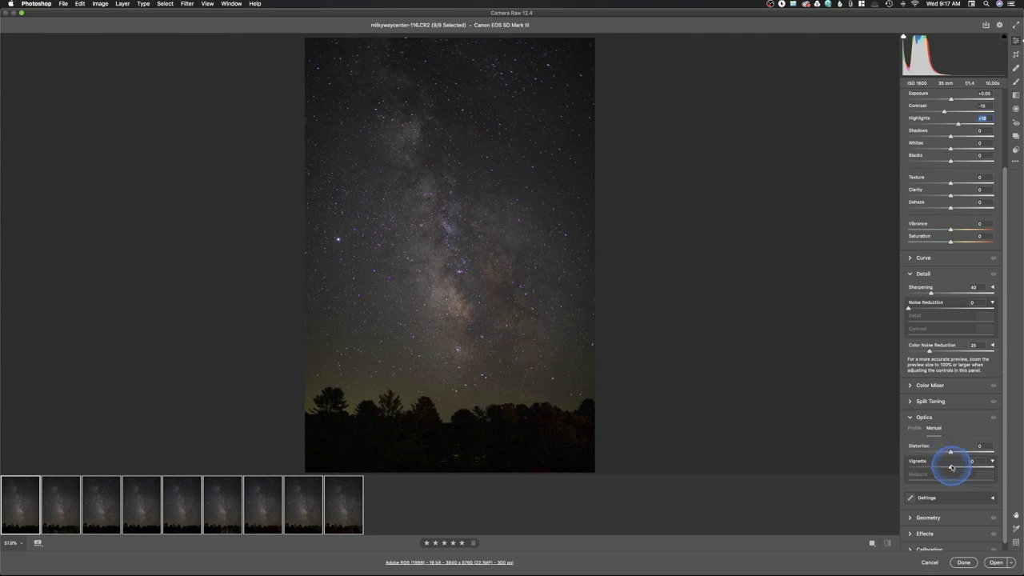
{"action": "left_click", "coordinate": [917, 416]}
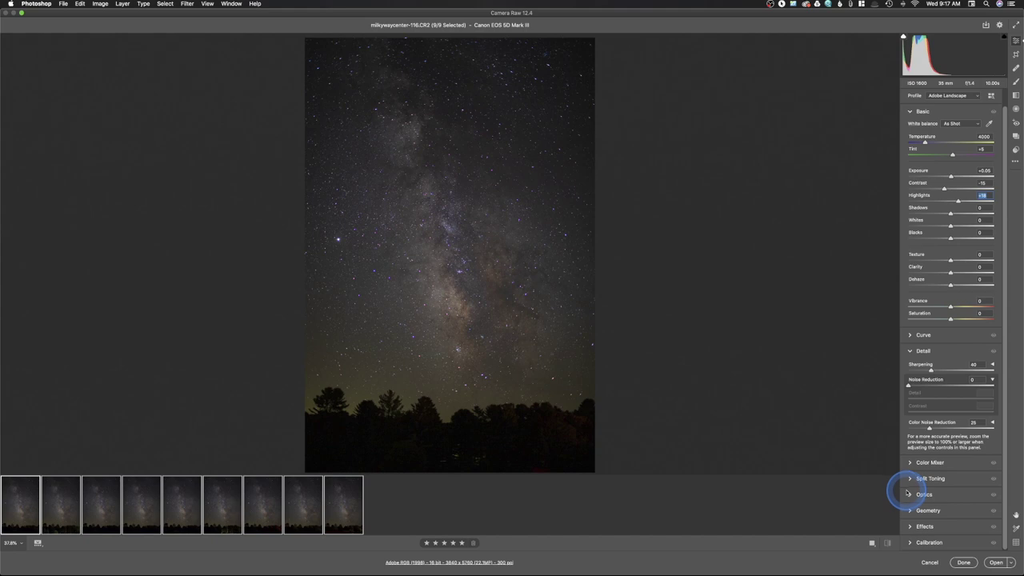
{"action": "left_click", "coordinate": [909, 496]}
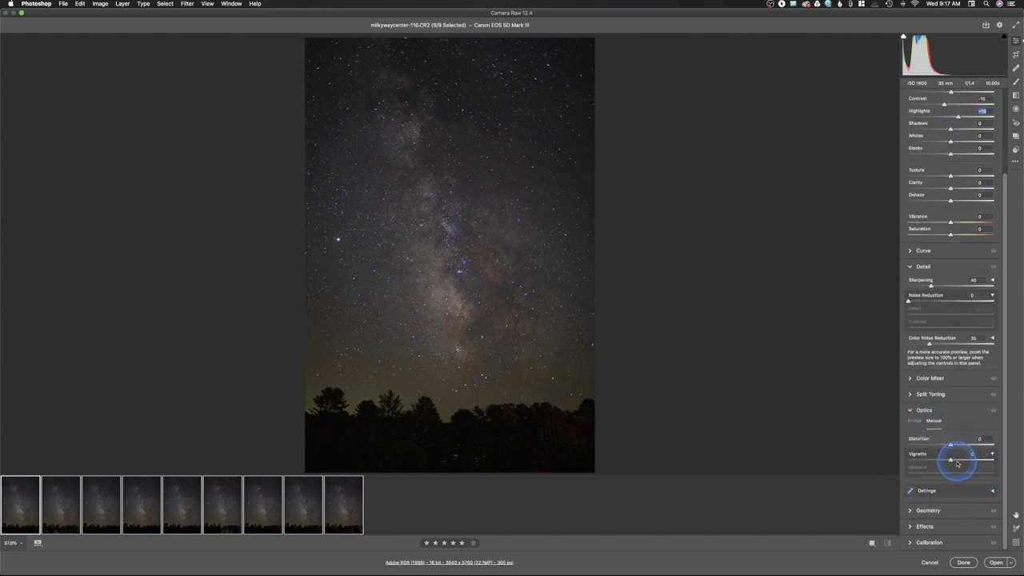
{"action": "left_click", "coordinate": [993, 454]}
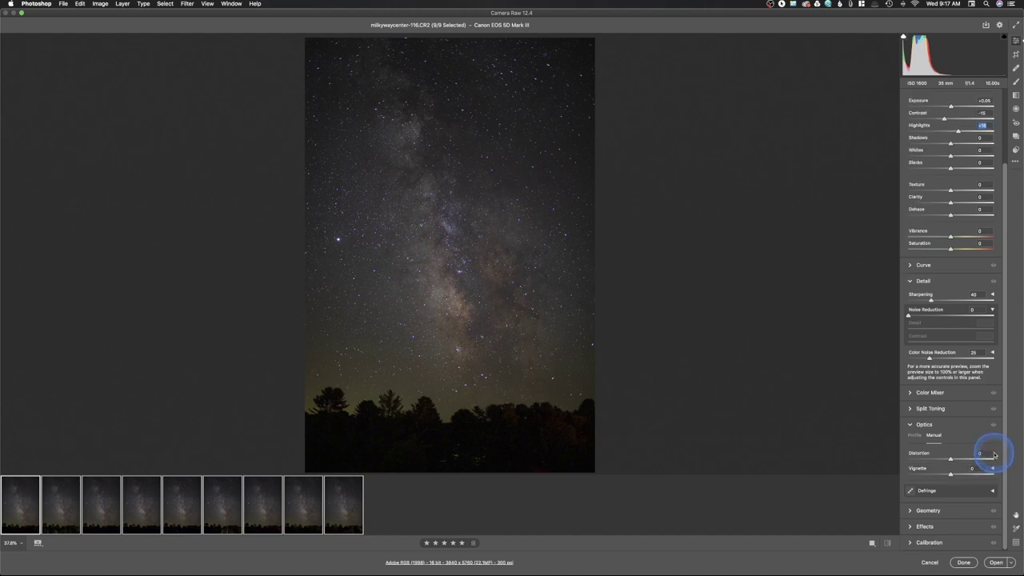
{"action": "left_click", "coordinate": [993, 469]}
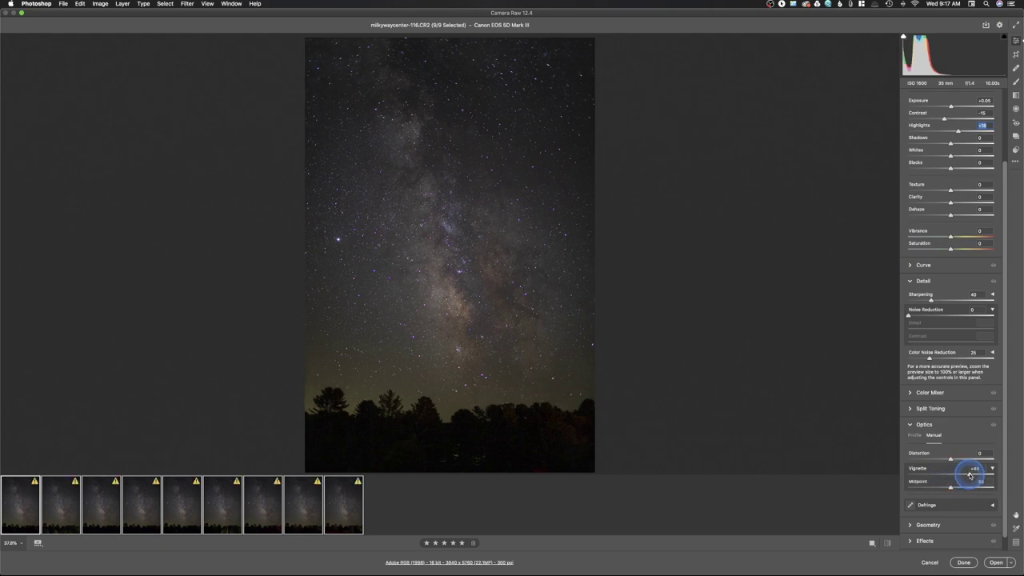
Set Vignette to about +50 and Midpoint to about 39, then open the frames in Photoshop.
{"action": "left_click_drag", "start_coordinate": [967, 475], "coordinate": [934, 491]}
{"action": "double_click", "coordinate": [922, 494]}
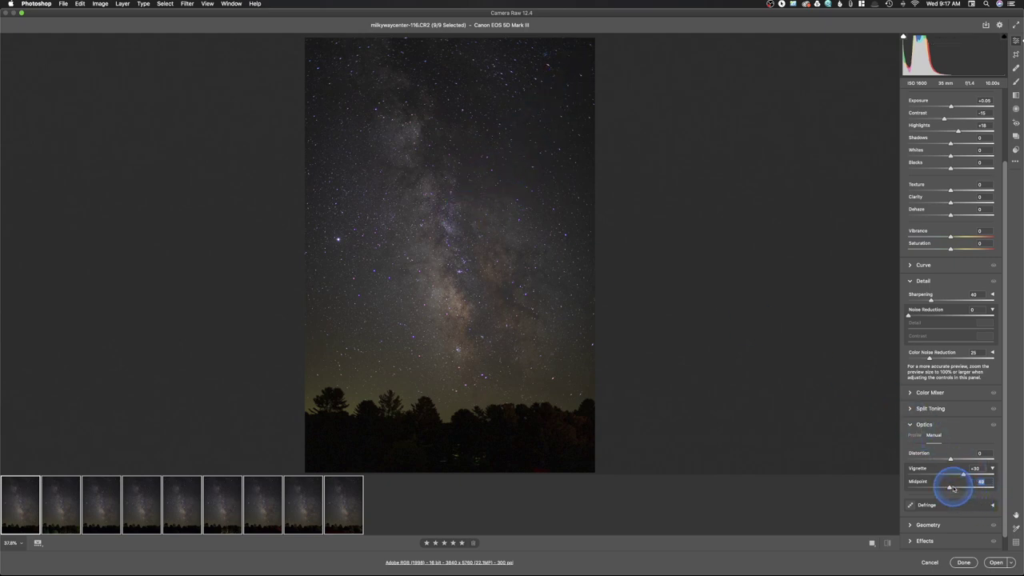
{"action": "left_click_drag", "start_coordinate": [951, 489], "coordinate": [889, 483]}
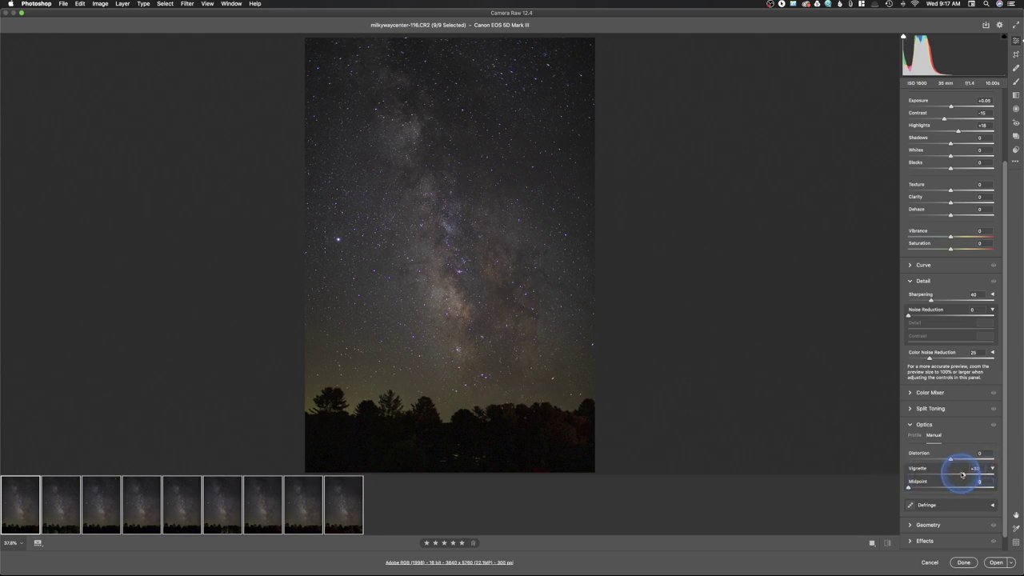
{"action": "left_click_drag", "start_coordinate": [962, 474], "coordinate": [992, 470]}
{"action": "left_click_drag", "start_coordinate": [891, 485], "coordinate": [968, 476]}
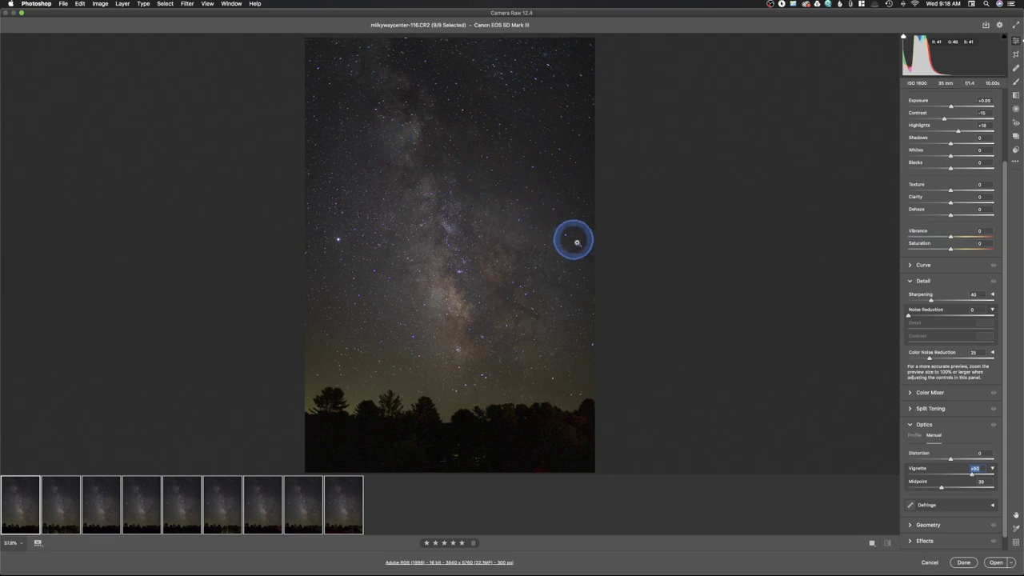
{"action": "mouse_move", "coordinate": [72, 498]}
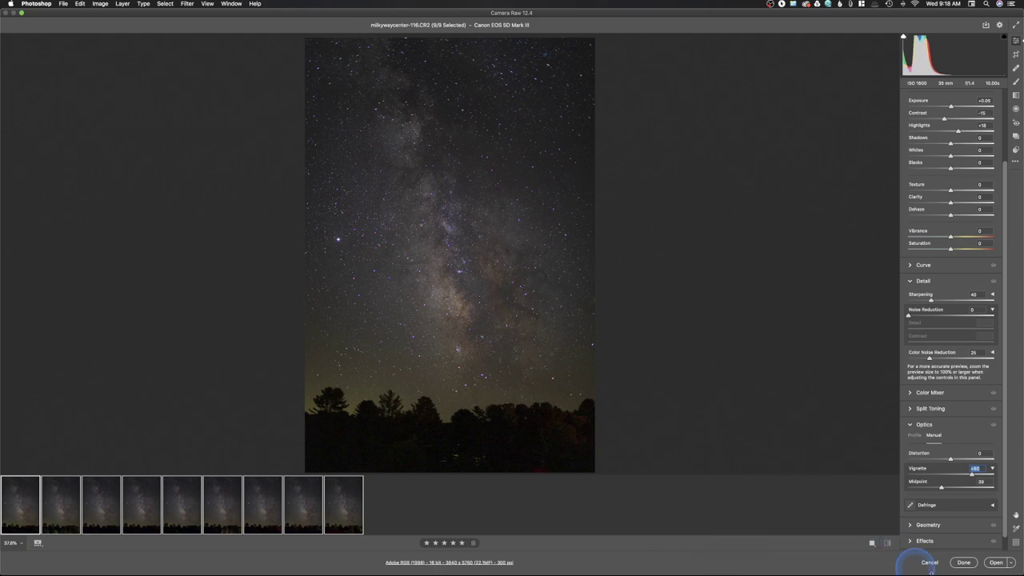
{"action": "left_click", "coordinate": [995, 563]}
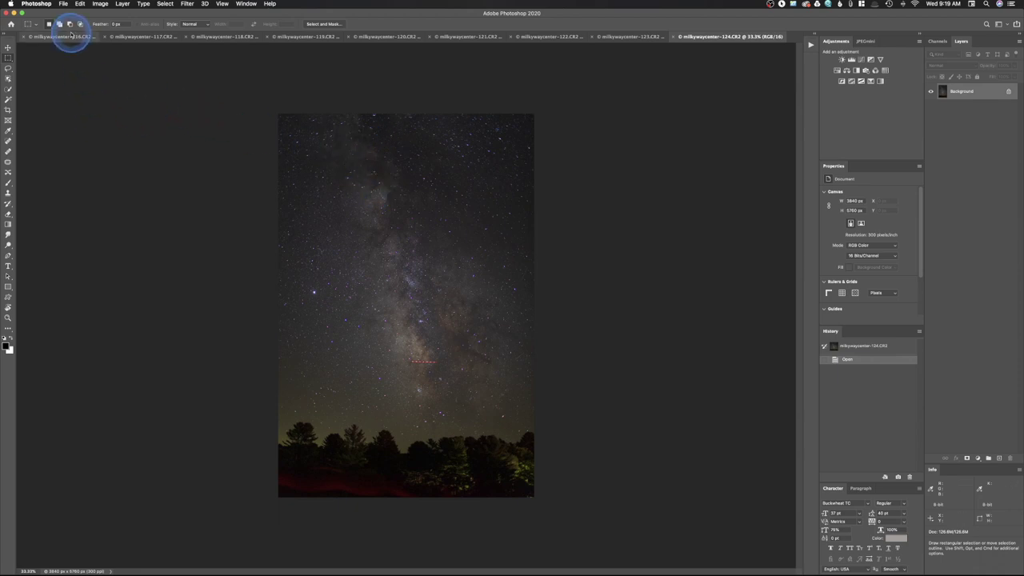
Load all open frames as layers of one new document using Load Files into Stack.
{"action": "left_click", "coordinate": [63, 4]}
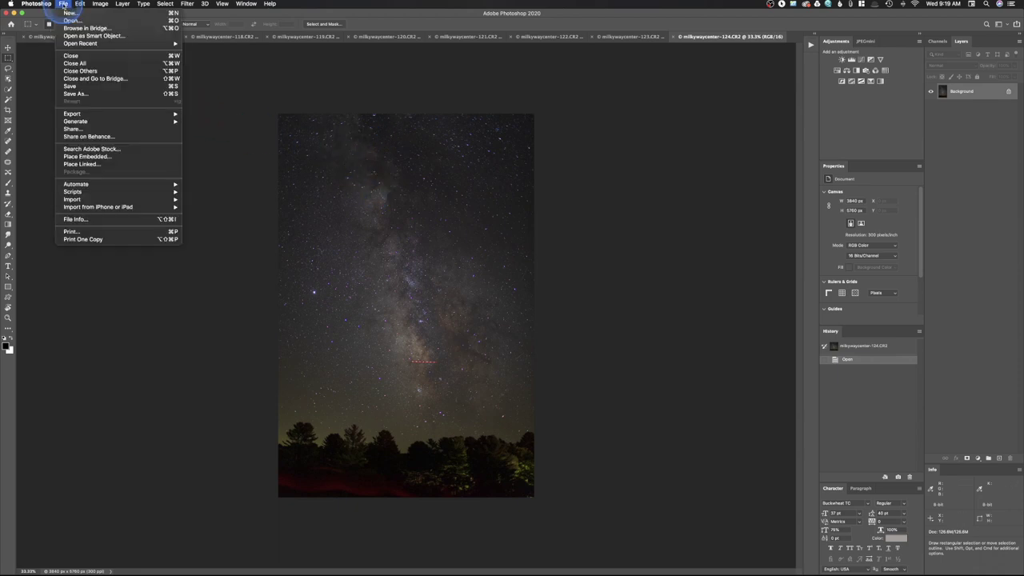
{"action": "mouse_move", "coordinate": [79, 193]}
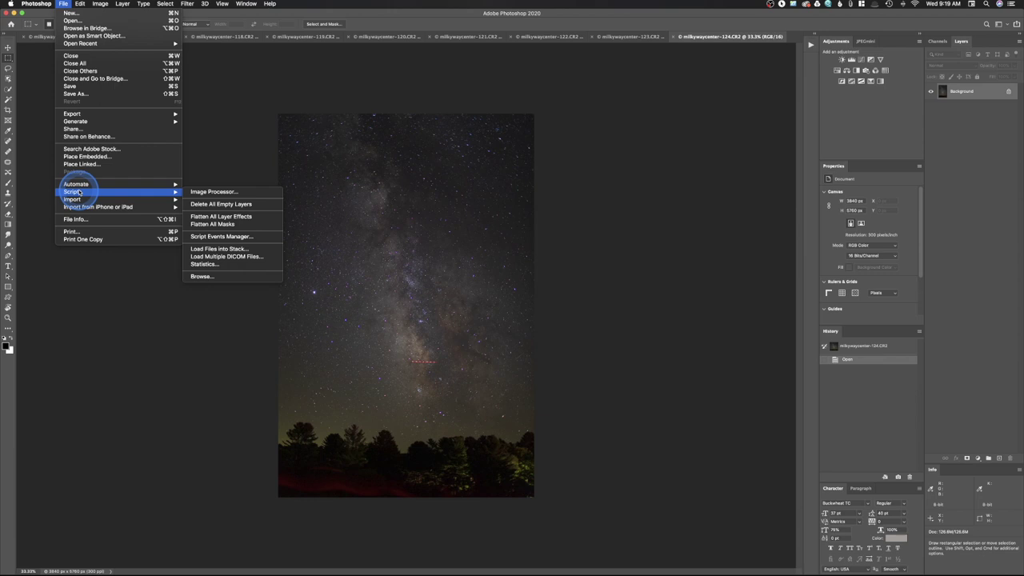
{"action": "left_click", "coordinate": [266, 248]}
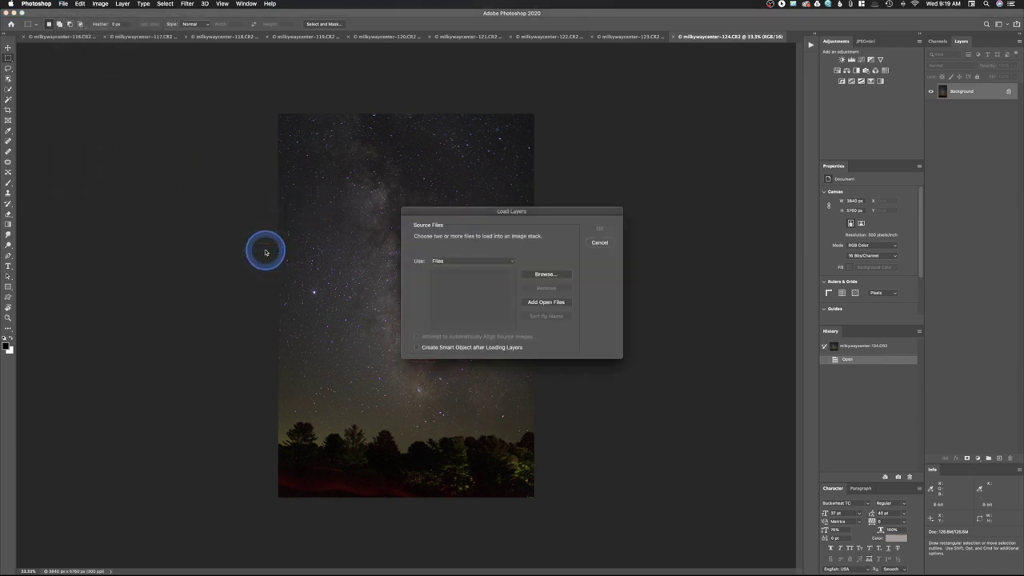
{"action": "left_click", "coordinate": [541, 303]}
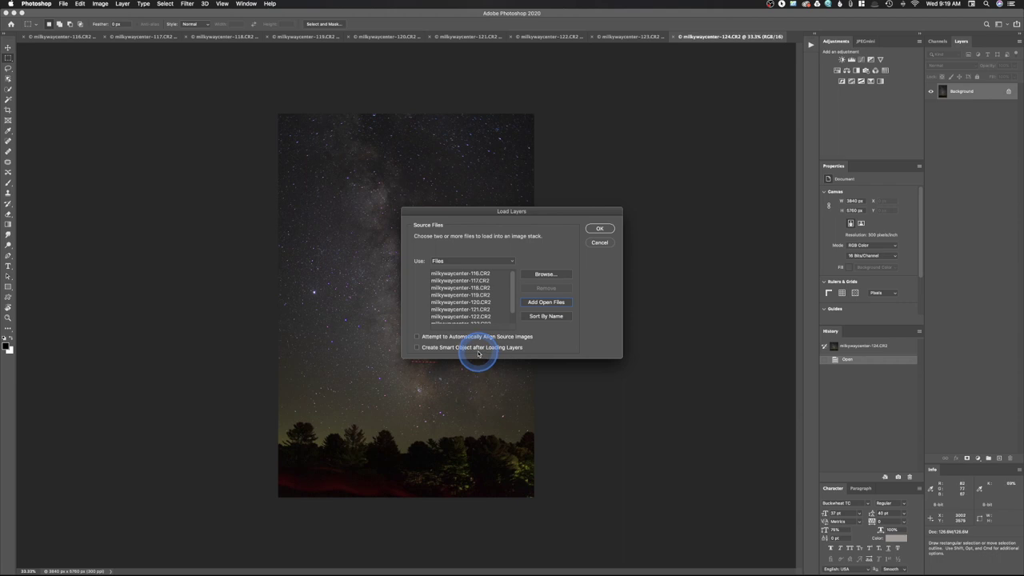
{"action": "left_click", "coordinate": [600, 230]}
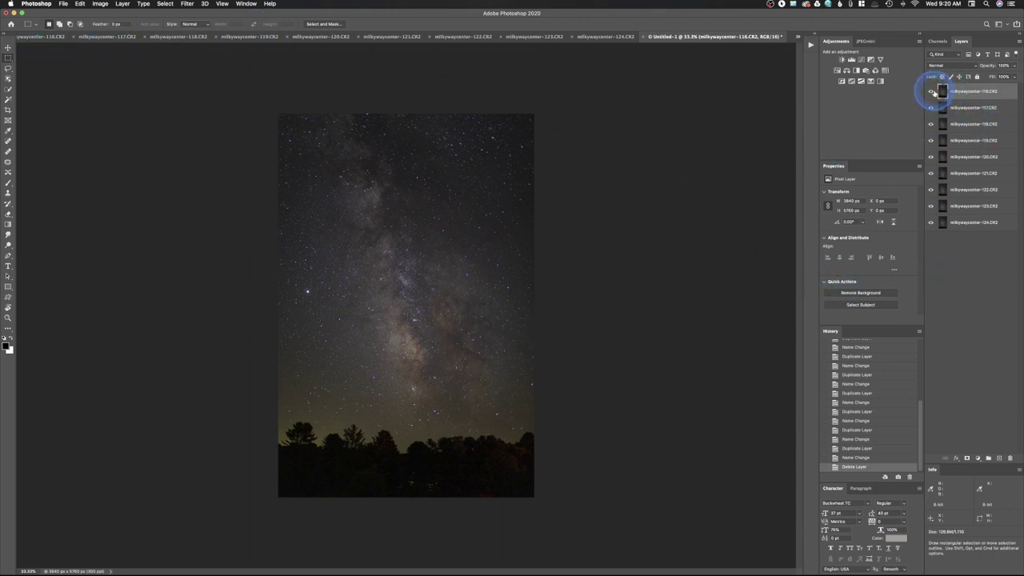
Hide layers 116 through 123, leaving only frame 124 visible.
{"action": "left_click", "coordinate": [931, 92]}
{"action": "left_click", "coordinate": [932, 107]}
{"action": "left_click", "coordinate": [932, 124]}
{"action": "left_click", "coordinate": [931, 140]}
{"action": "left_click", "coordinate": [932, 157]}
{"action": "left_click", "coordinate": [931, 173]}
{"action": "left_click", "coordinate": [931, 190]}
{"action": "left_click", "coordinate": [932, 206]}
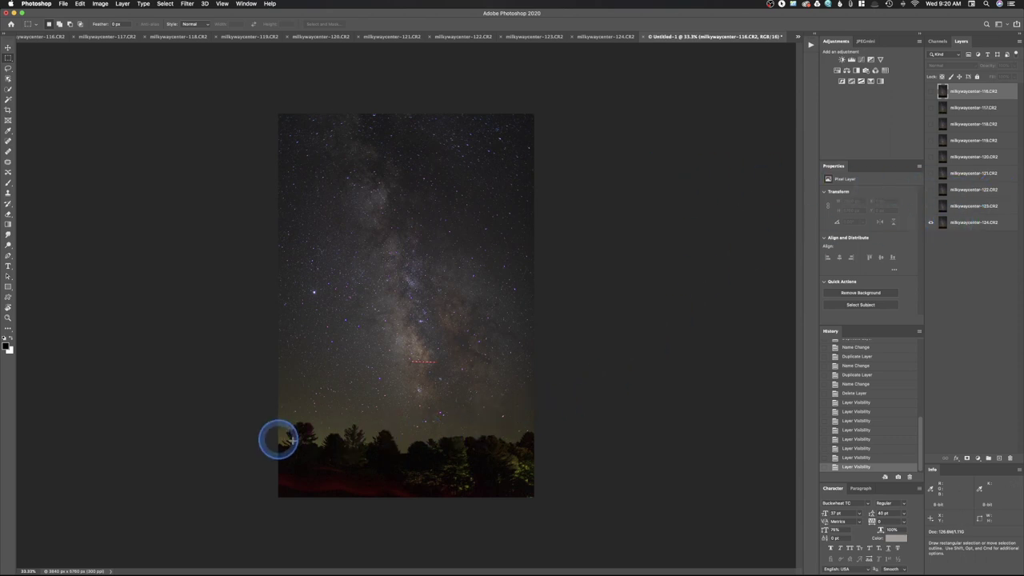
Make layers 120 through 123 visible again and select layer 120.
{"action": "left_click", "coordinate": [963, 207]}
{"action": "left_click", "coordinate": [931, 206]}
{"action": "left_click", "coordinate": [931, 190]}
{"action": "left_click", "coordinate": [930, 173]}
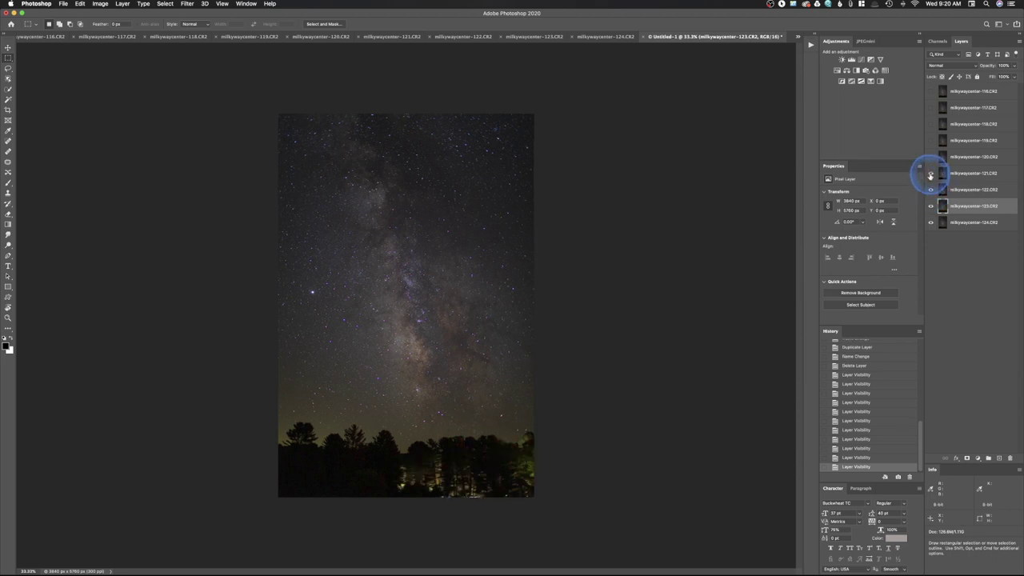
{"action": "left_click", "coordinate": [931, 158]}
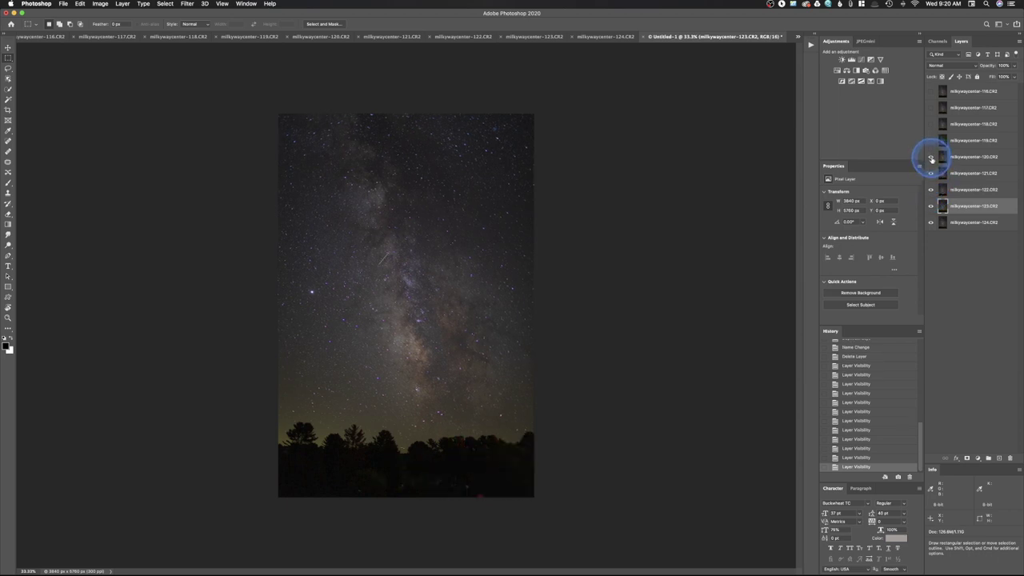
{"action": "left_click", "coordinate": [958, 158]}
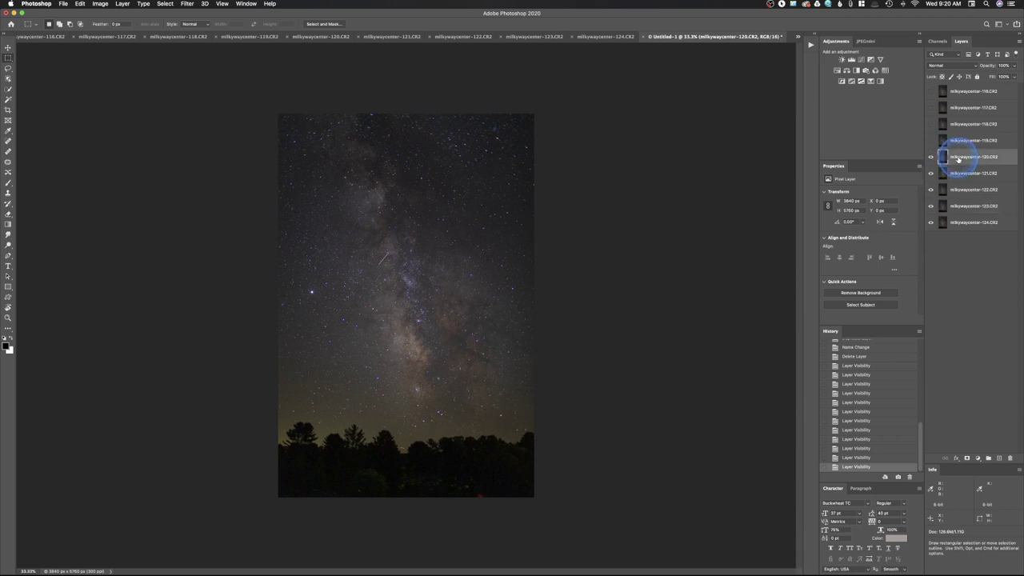
Duplicate layer 120 and rename the copy 'trees'.
{"action": "key", "text": "super+j"}
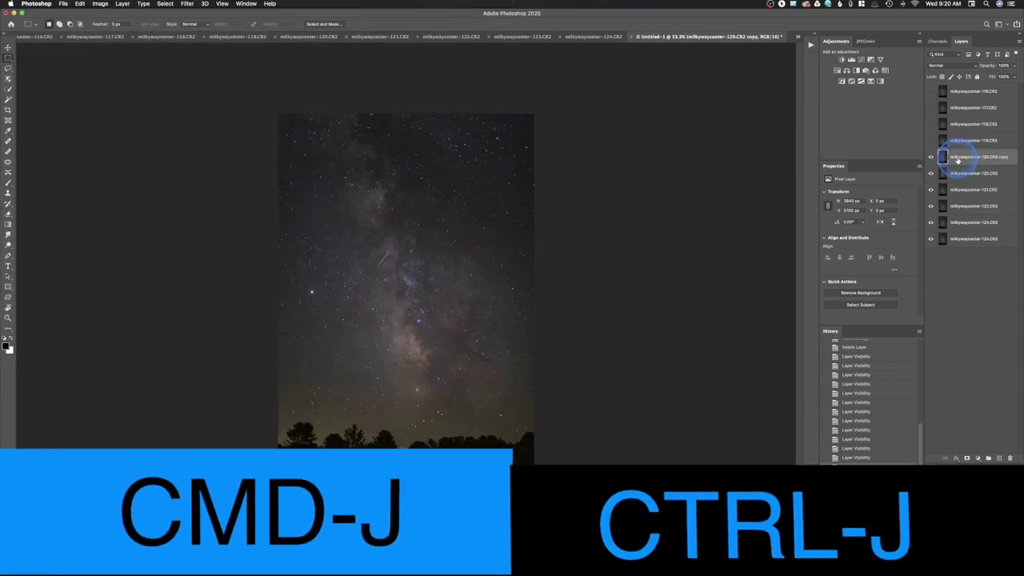
{"action": "double_click", "coordinate": [974, 157]}
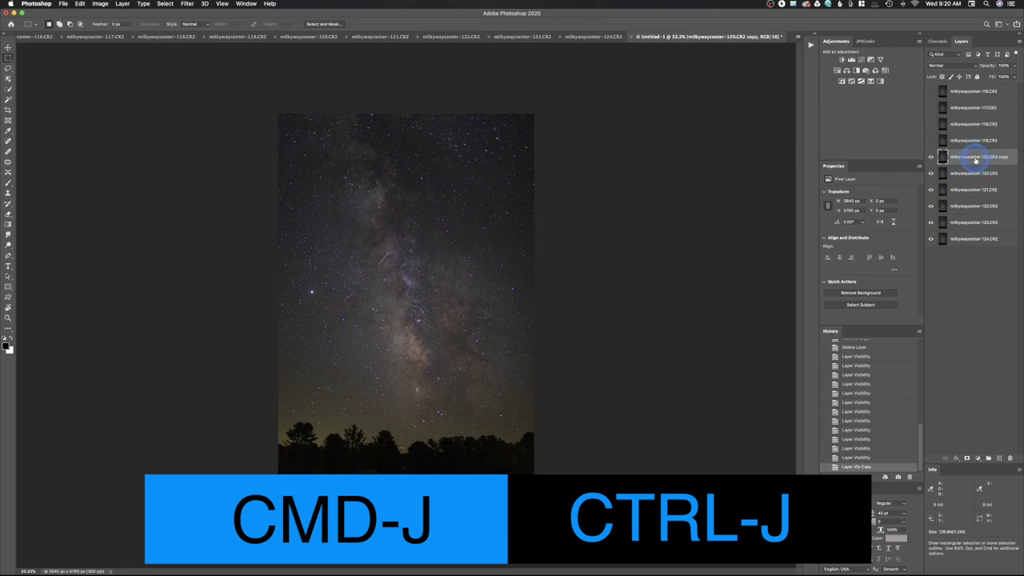
{"action": "type", "text": "Sky"}
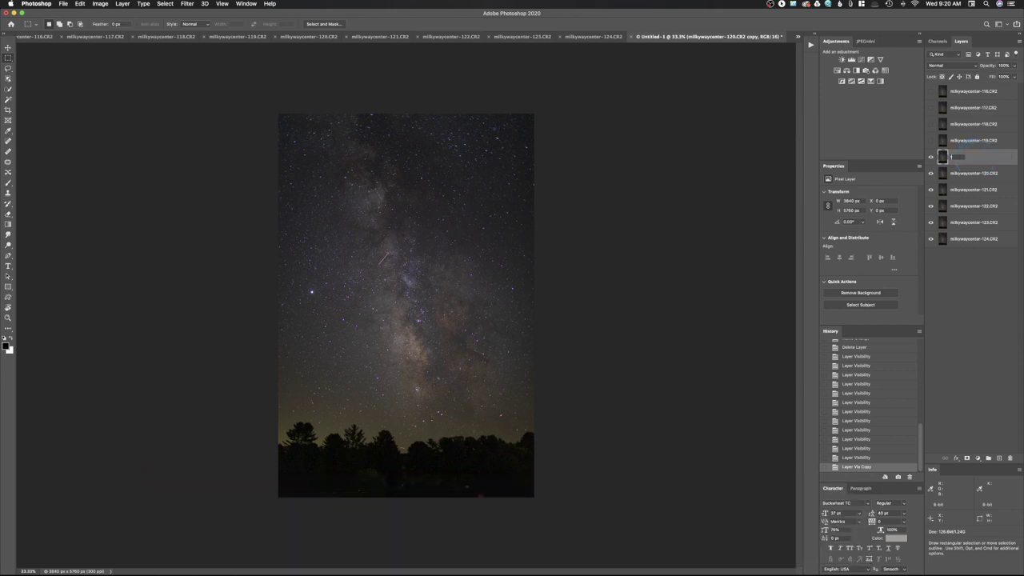
{"action": "key", "text": "Return"}
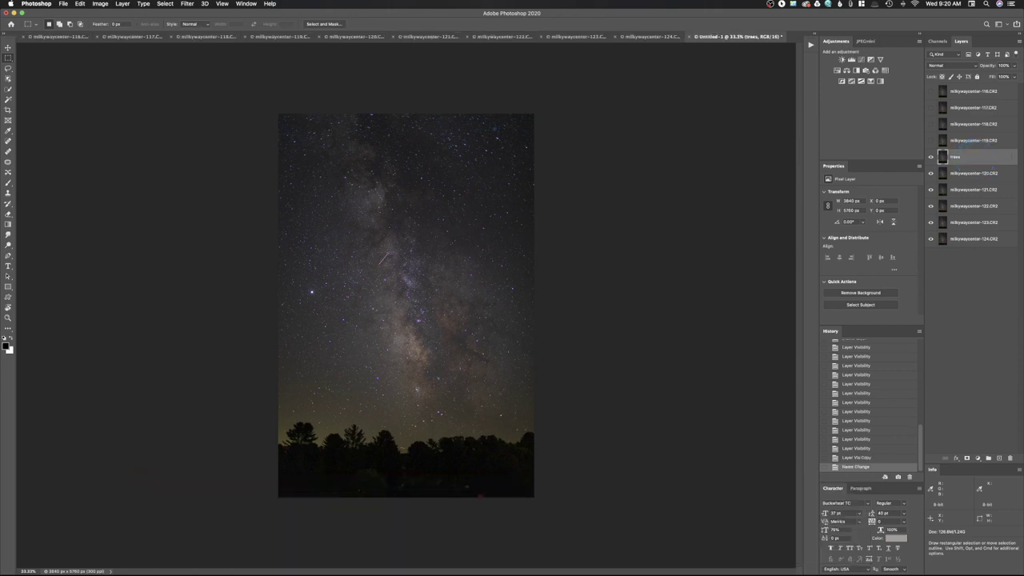
Move the trees layer to the bottom, hide it, and hide layers 121–123.
{"action": "left_click_drag", "start_coordinate": [942, 156], "coordinate": [952, 246]}
{"action": "left_click", "coordinate": [931, 238]}
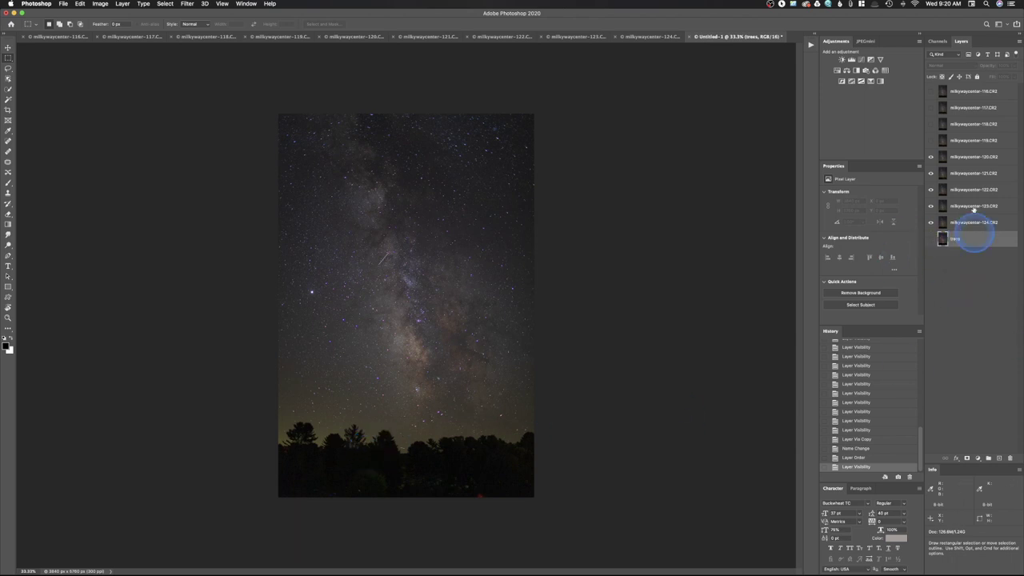
{"action": "left_click_drag", "start_coordinate": [929, 164], "coordinate": [961, 208]}
{"action": "left_click", "coordinate": [961, 208]}
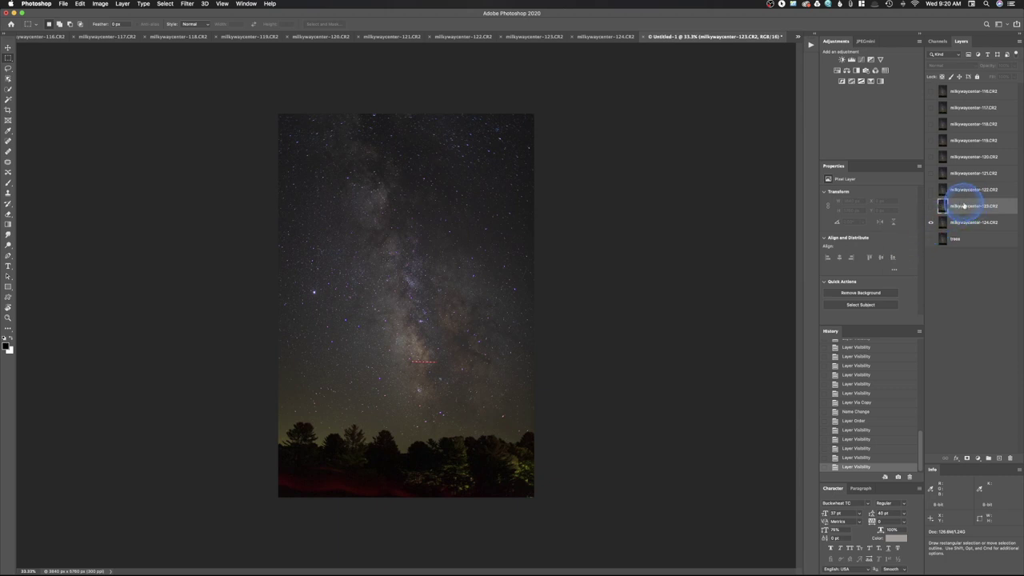
Show frame 123 above 124 and try opacities around 88%, 98% and 43%.
{"action": "left_click", "coordinate": [931, 206]}
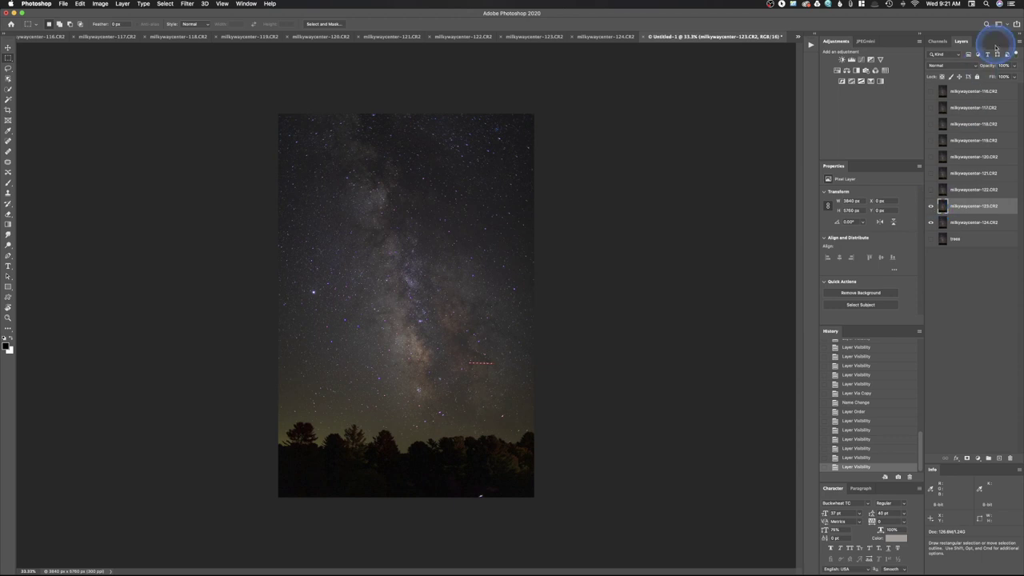
{"action": "left_click_drag", "start_coordinate": [991, 67], "coordinate": [974, 69]}
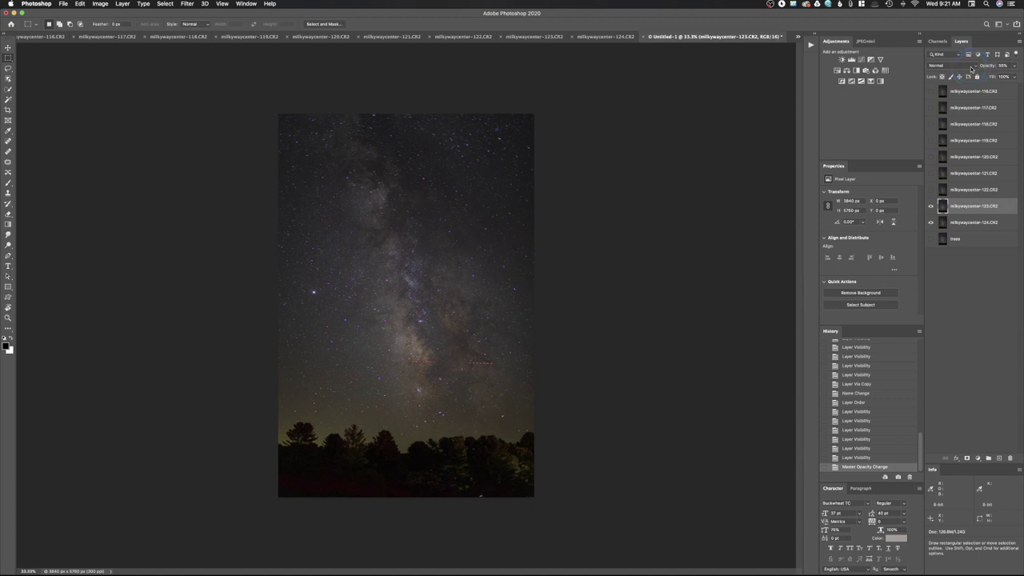
{"action": "left_click", "coordinate": [984, 67]}
{"action": "left_click", "coordinate": [1003, 65]}
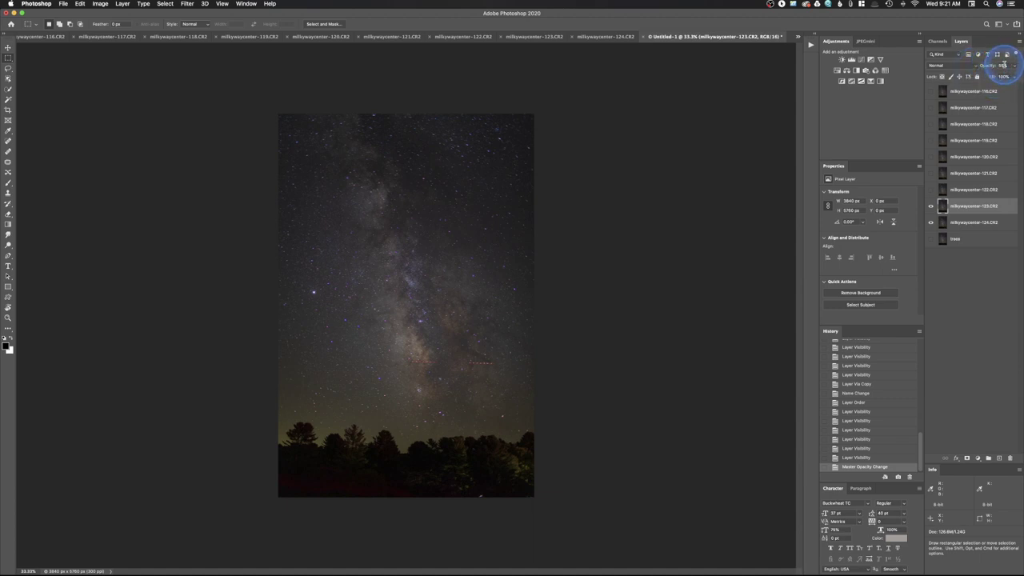
{"action": "left_click_drag", "start_coordinate": [985, 67], "coordinate": [993, 69]}
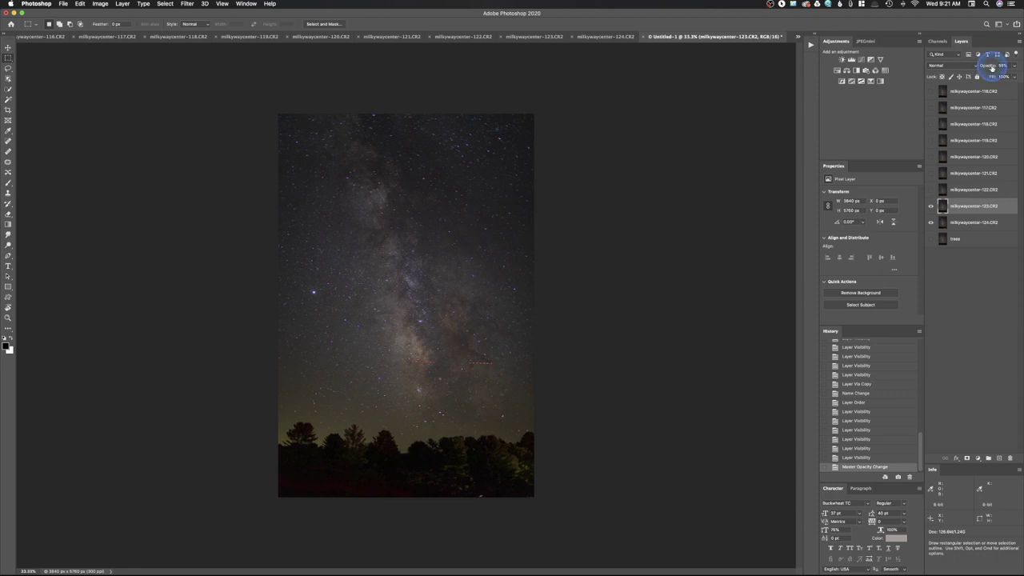
{"action": "left_click_drag", "start_coordinate": [985, 68], "coordinate": [1021, 68]}
{"action": "left_click", "coordinate": [1016, 68]}
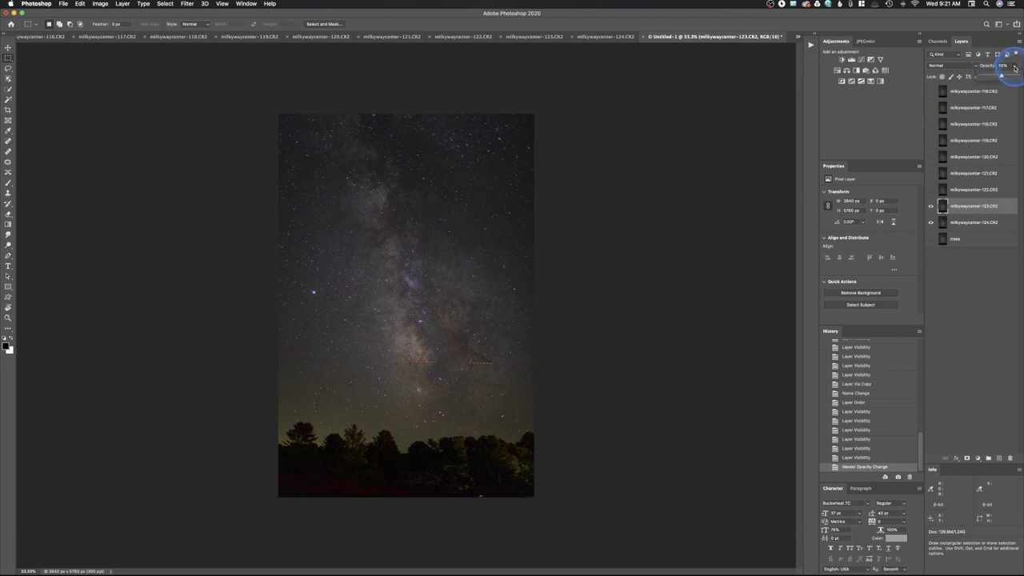
{"action": "left_click", "coordinate": [895, 62]}
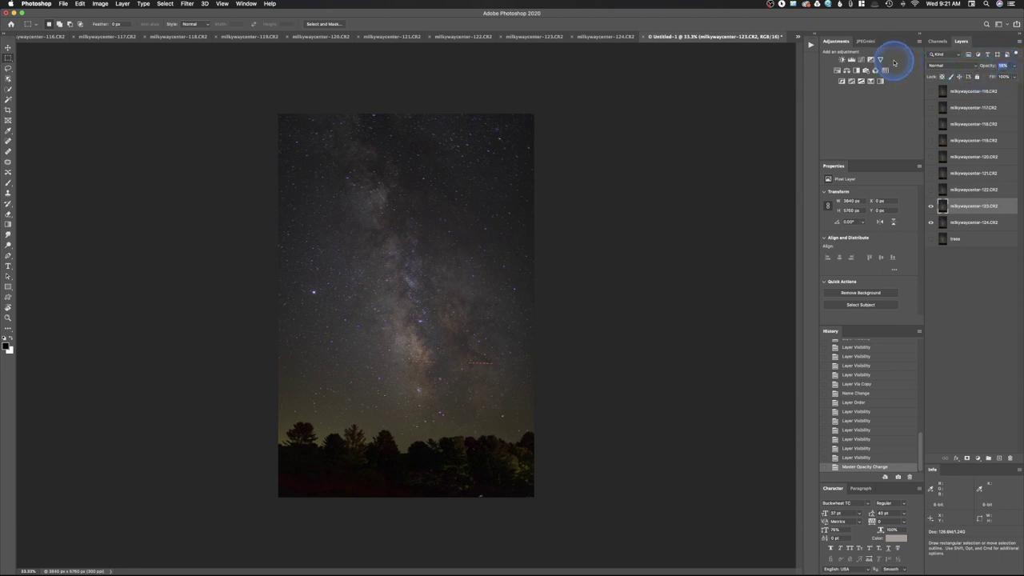
{"action": "left_click", "coordinate": [990, 69]}
{"action": "left_click_drag", "start_coordinate": [987, 69], "coordinate": [988, 70]}
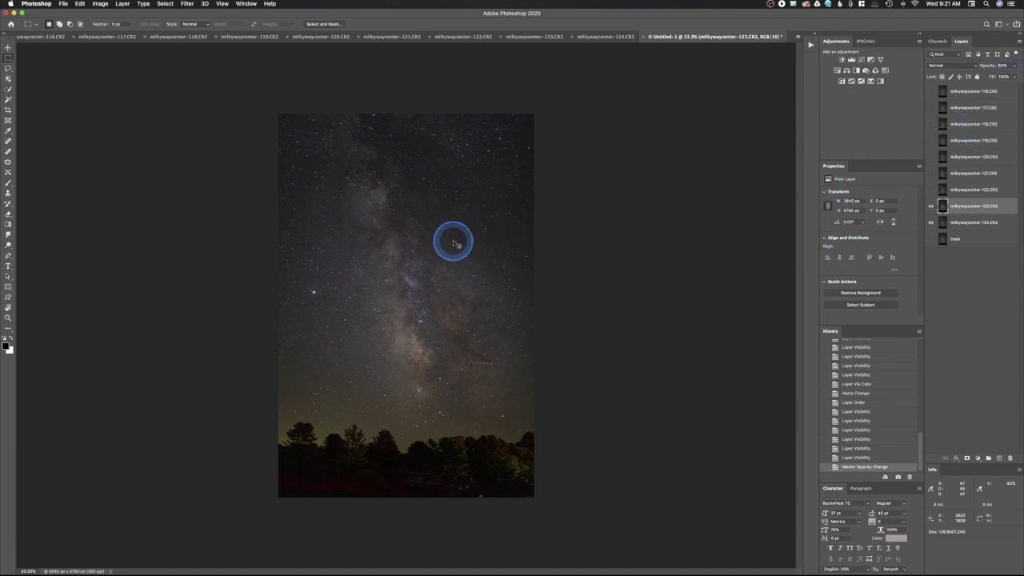
Zoom to 300% on the central star field and make layer milkywaycenter-123 active.
{"action": "left_click", "coordinate": [453, 244]}
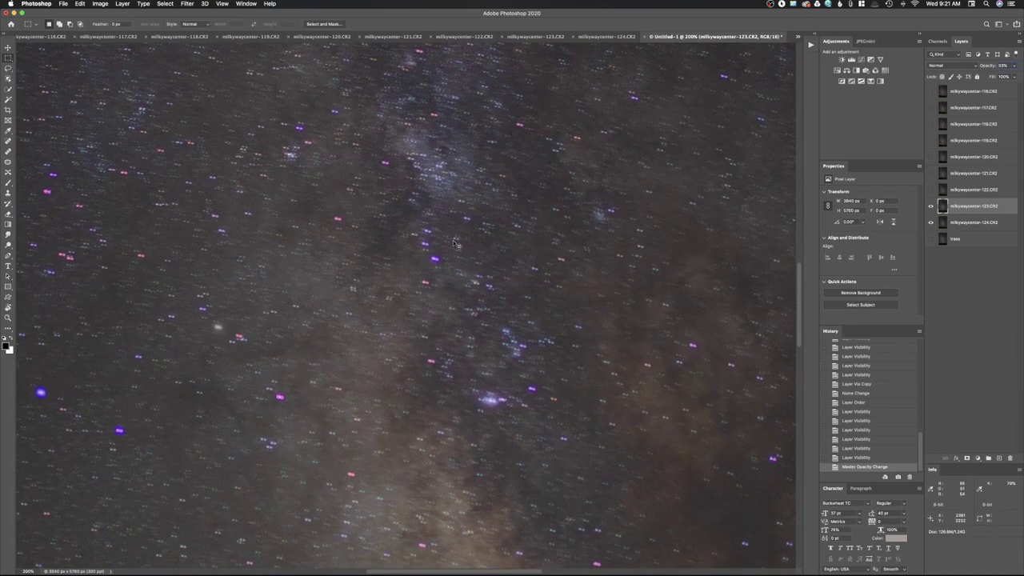
{"action": "left_click", "coordinate": [453, 244]}
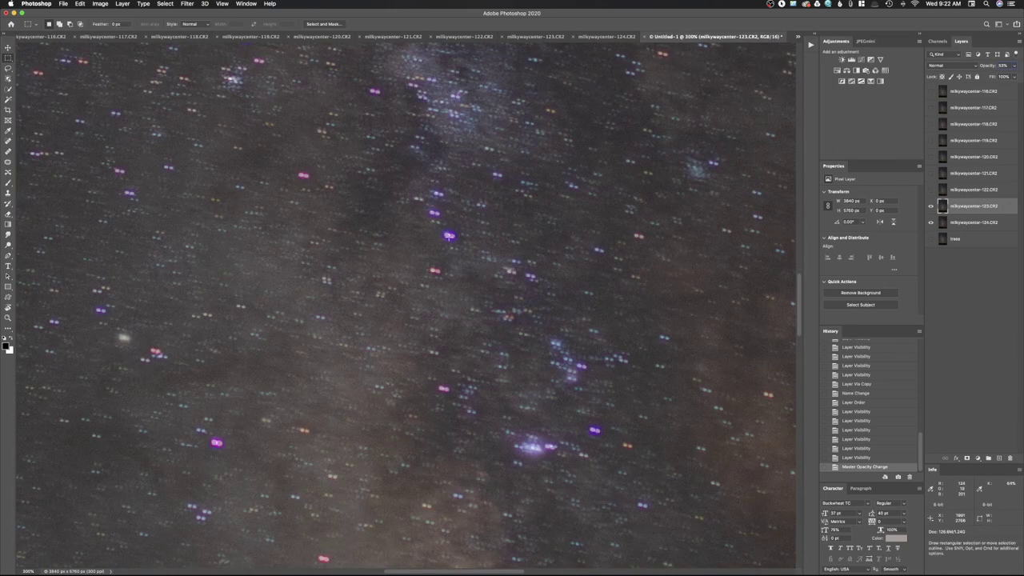
{"action": "left_click", "coordinate": [453, 237]}
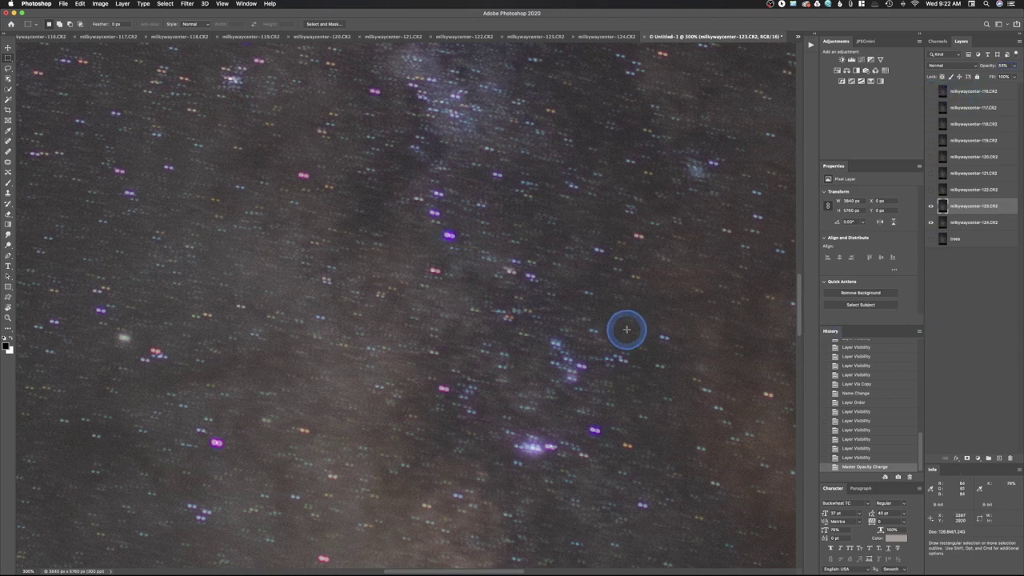
{"action": "left_click", "coordinate": [959, 208]}
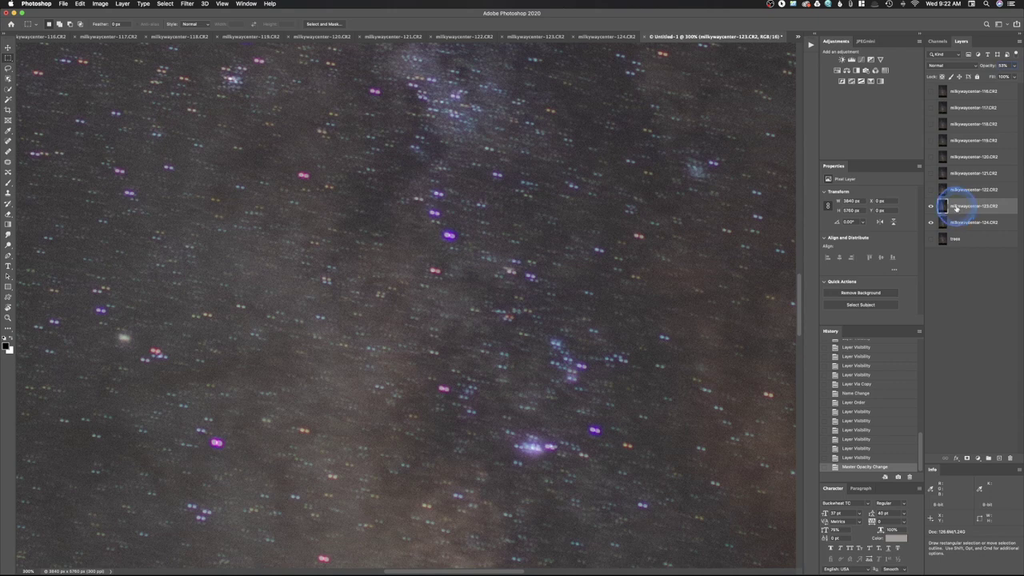
{"action": "left_click", "coordinate": [944, 207]}
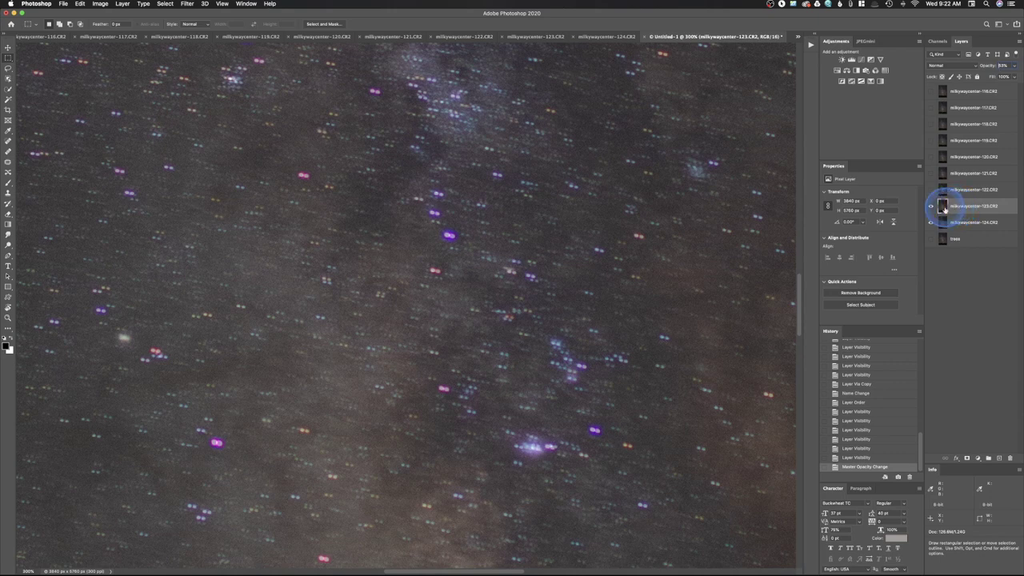
{"action": "left_click", "coordinate": [8, 48]}
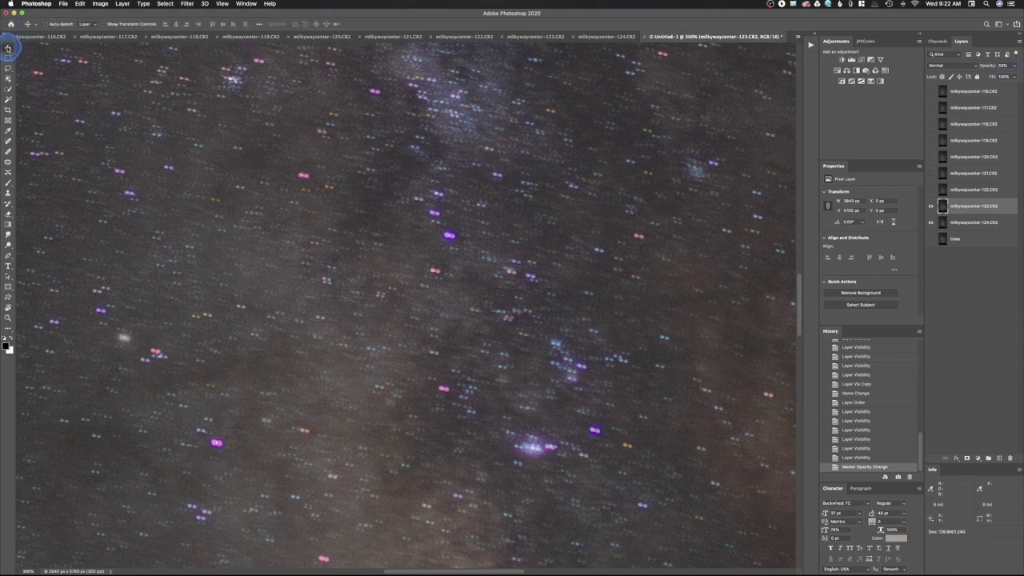
Nudge frame 123 into star alignment, toggling its visibility to compare, then restore full opacity.
{"action": "left_click_drag", "start_coordinate": [416, 274], "coordinate": [484, 293]}
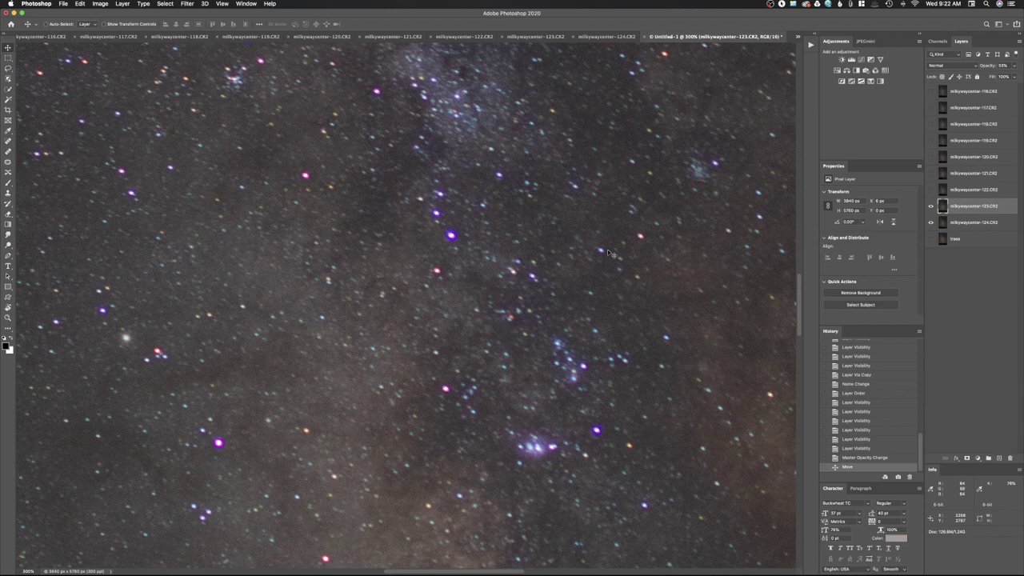
{"action": "key", "text": "Right"}
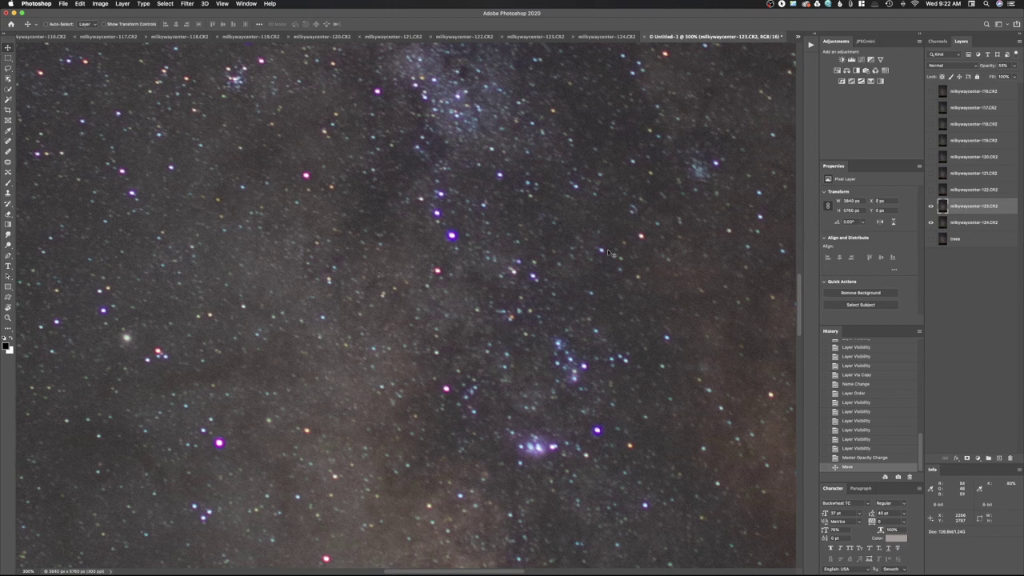
{"action": "key", "text": "Down"}
{"action": "key", "text": "Down"}
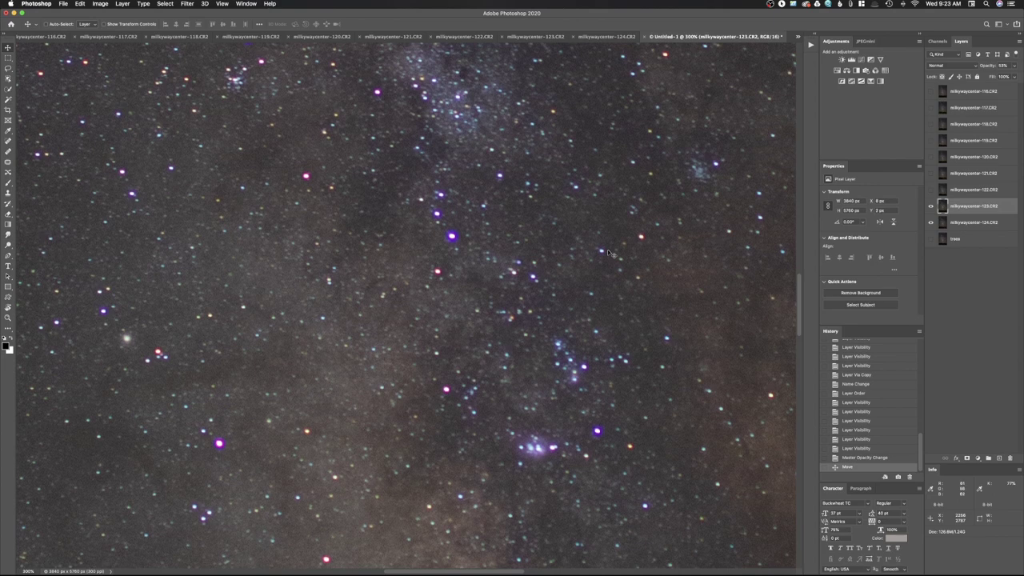
{"action": "left_click_drag", "start_coordinate": [929, 185], "coordinate": [931, 206]}
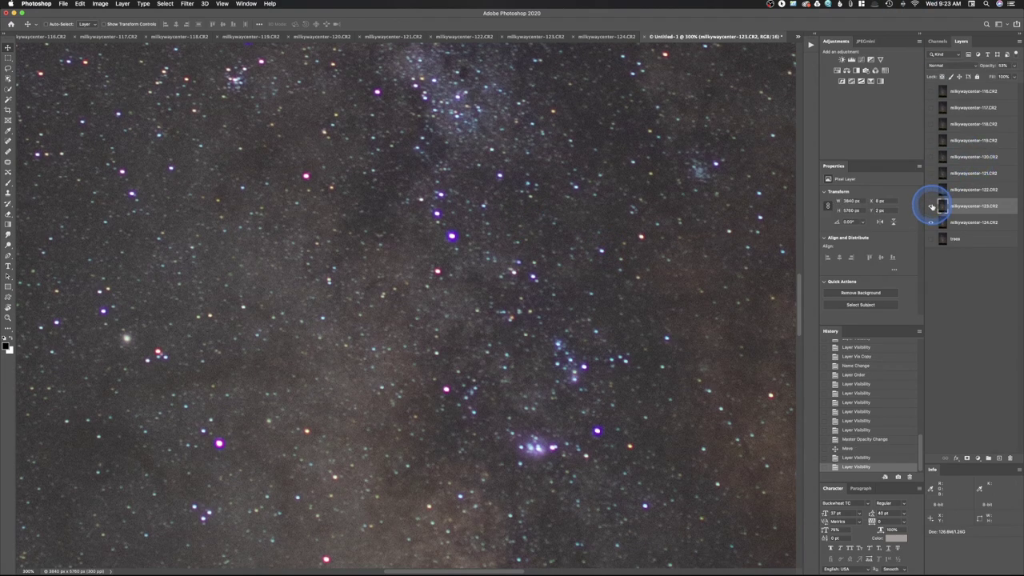
{"action": "left_click", "coordinate": [932, 206]}
{"action": "left_click", "coordinate": [932, 206]}
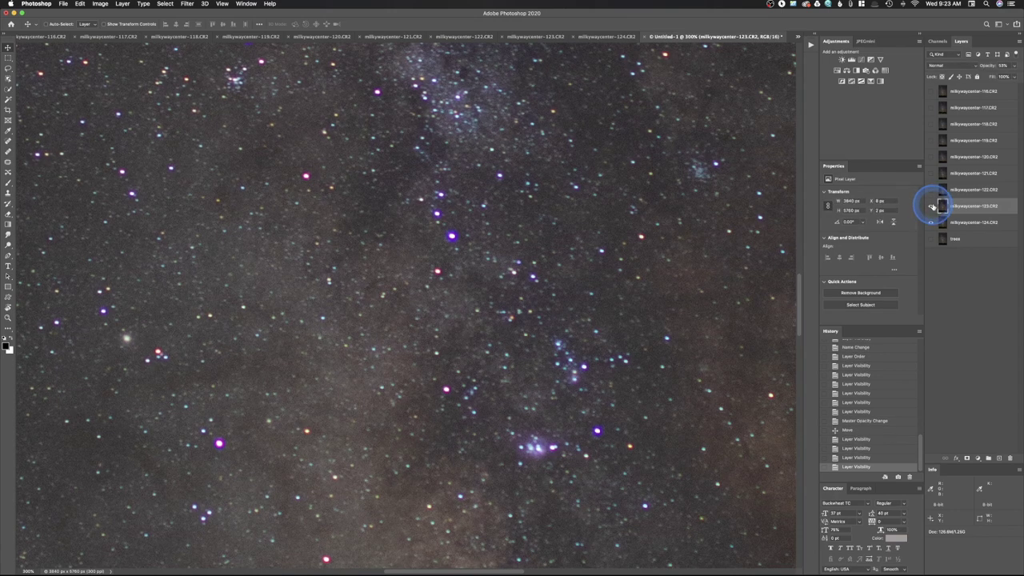
{"action": "left_click", "coordinate": [932, 206]}
{"action": "left_click", "coordinate": [932, 206]}
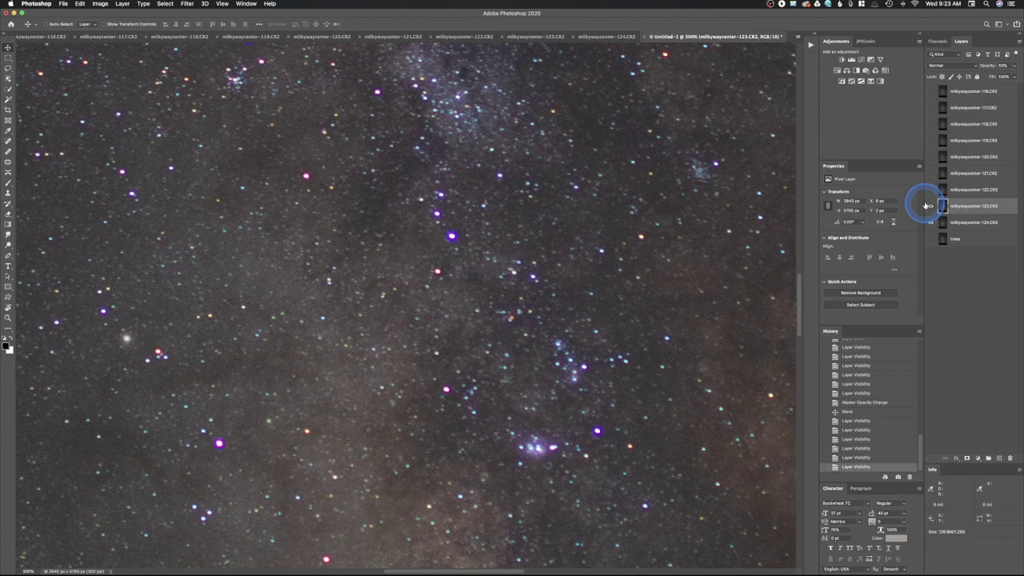
{"action": "key", "text": "Left"}
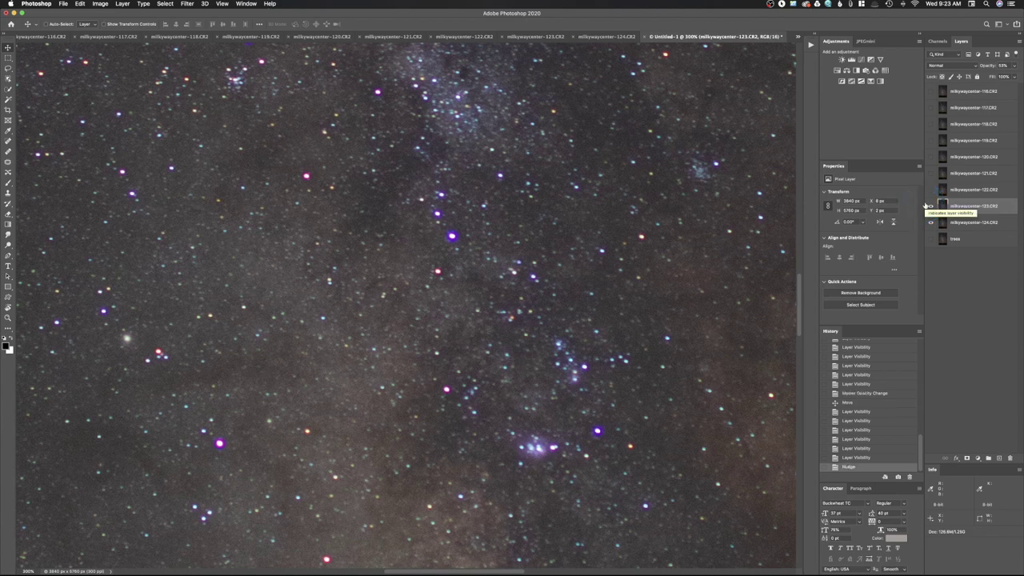
{"action": "left_click", "coordinate": [930, 206]}
{"action": "left_click", "coordinate": [930, 207]}
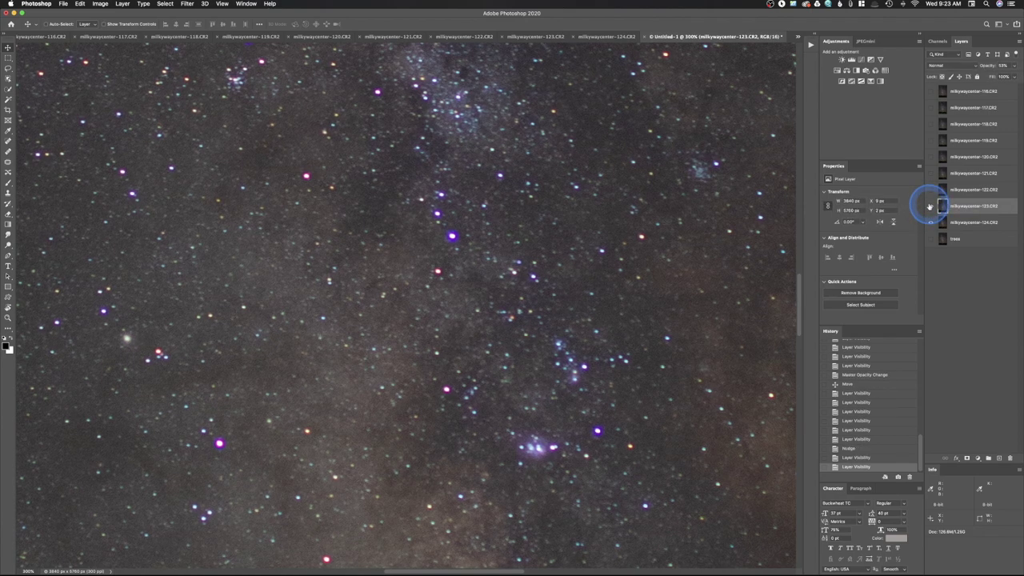
{"action": "left_click", "coordinate": [930, 206]}
{"action": "left_click", "coordinate": [930, 206]}
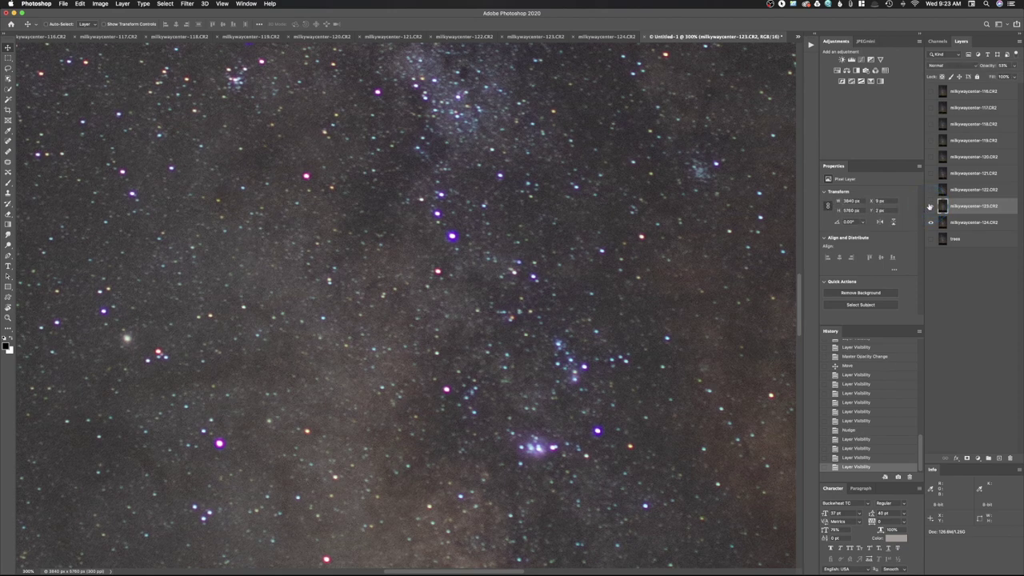
{"action": "left_click", "coordinate": [930, 207]}
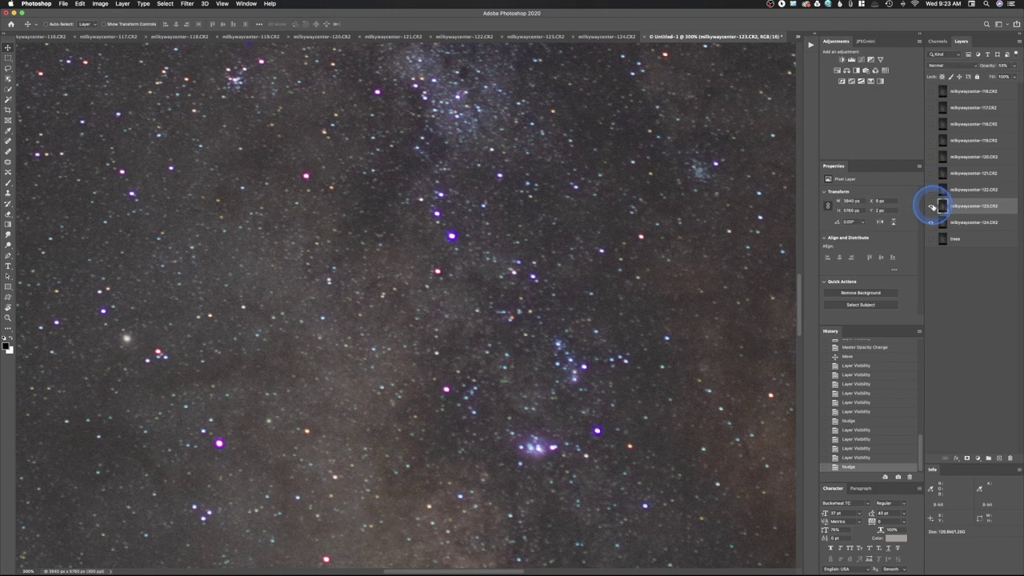
{"action": "left_click", "coordinate": [930, 207]}
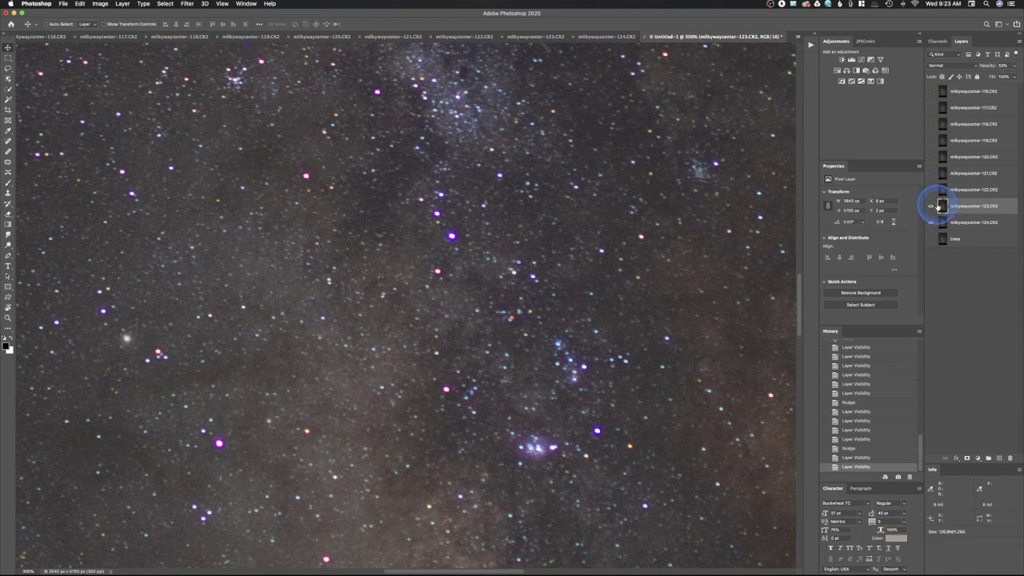
{"action": "left_click_drag", "start_coordinate": [979, 71], "coordinate": [1013, 74]}
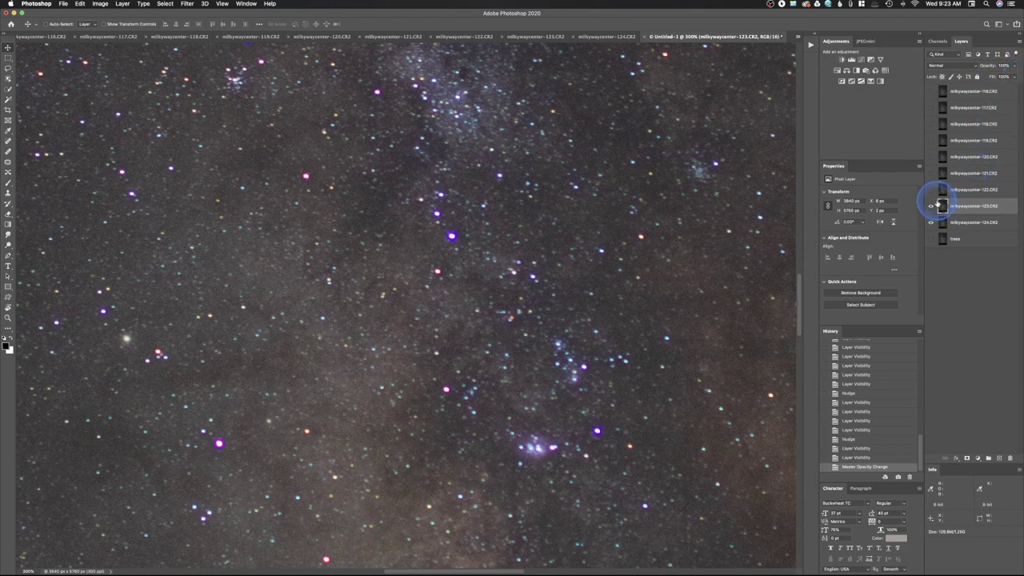
Show frame 122 semi-transparent, shift it to line up its stars, then restore full opacity.
{"action": "left_click", "coordinate": [964, 191]}
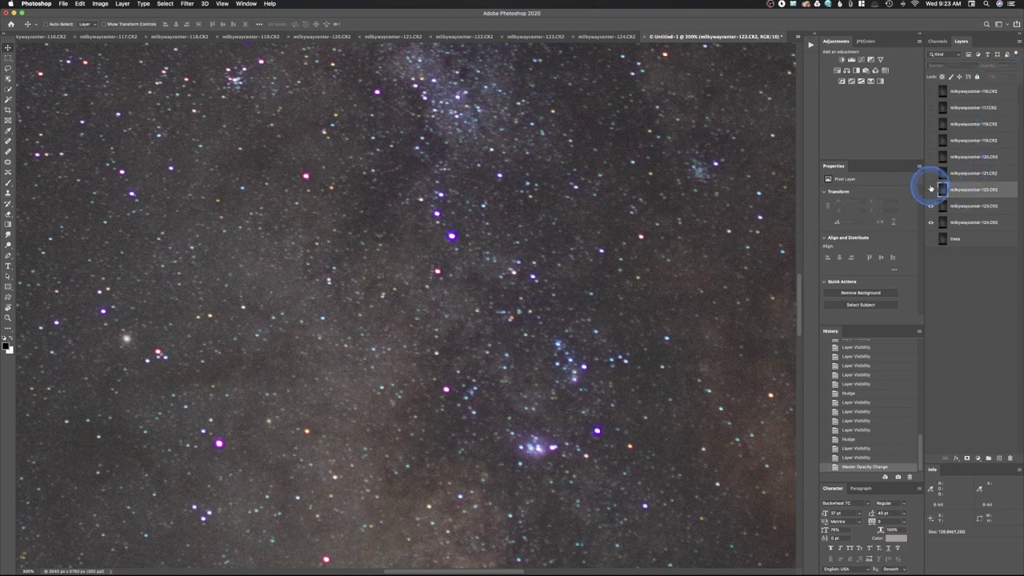
{"action": "left_click", "coordinate": [932, 190]}
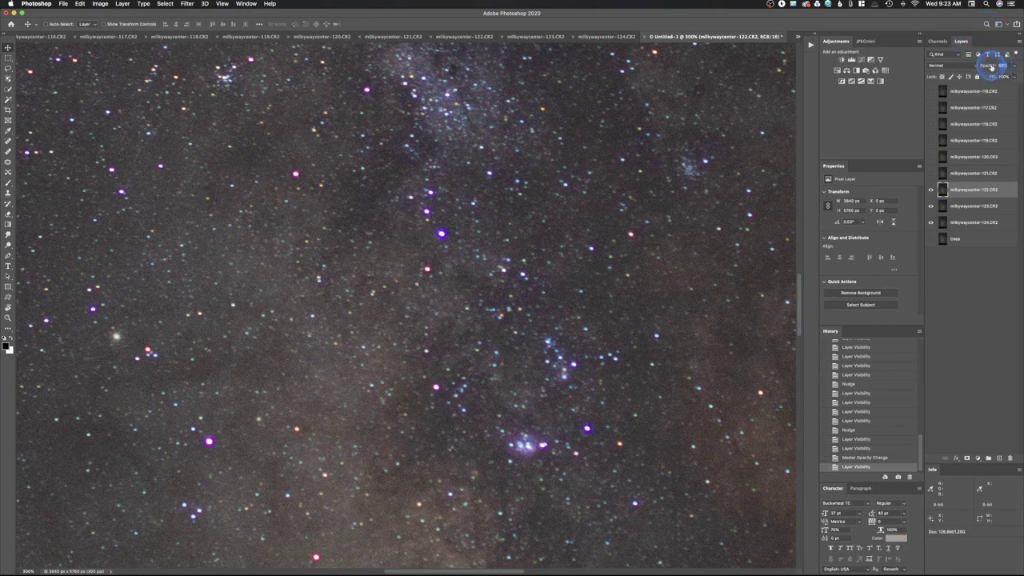
{"action": "left_click_drag", "start_coordinate": [978, 69], "coordinate": [973, 68]}
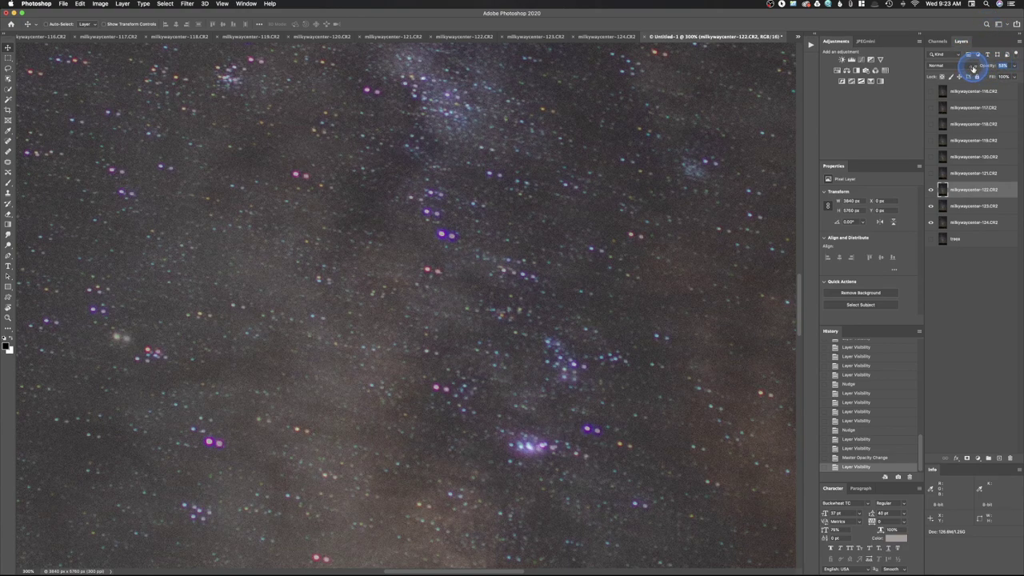
{"action": "left_click_drag", "start_coordinate": [461, 286], "coordinate": [472, 286]}
{"action": "key", "text": "Down"}
{"action": "key", "text": "Down"}
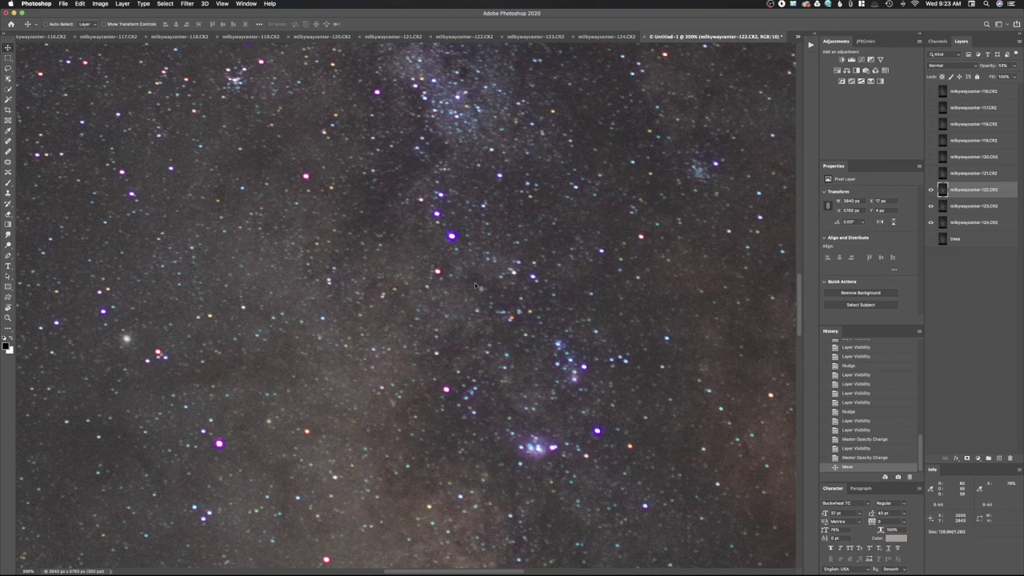
{"action": "left_click", "coordinate": [930, 190]}
{"action": "left_click", "coordinate": [930, 190]}
{"action": "left_click", "coordinate": [930, 190]}
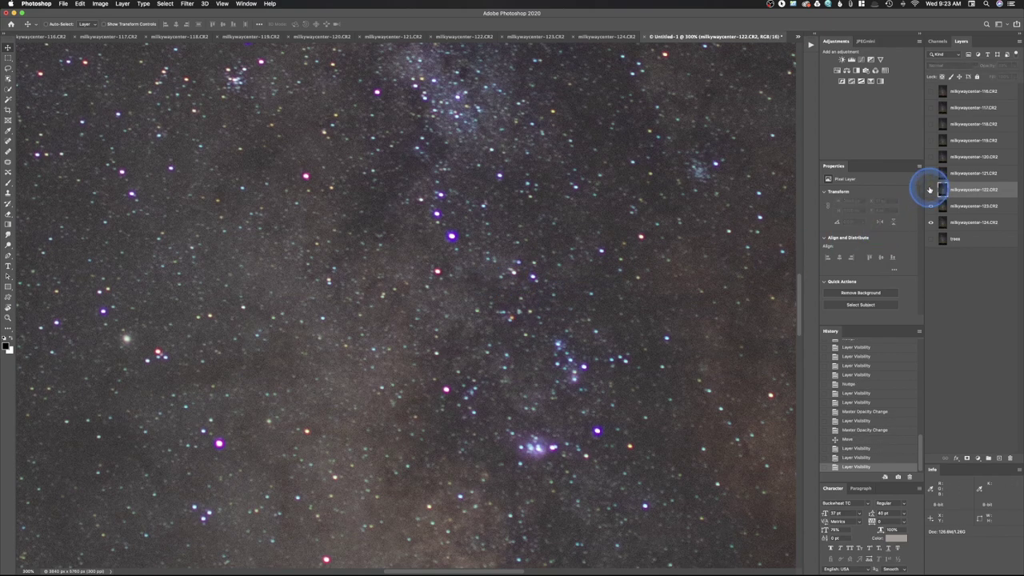
{"action": "left_click", "coordinate": [930, 190]}
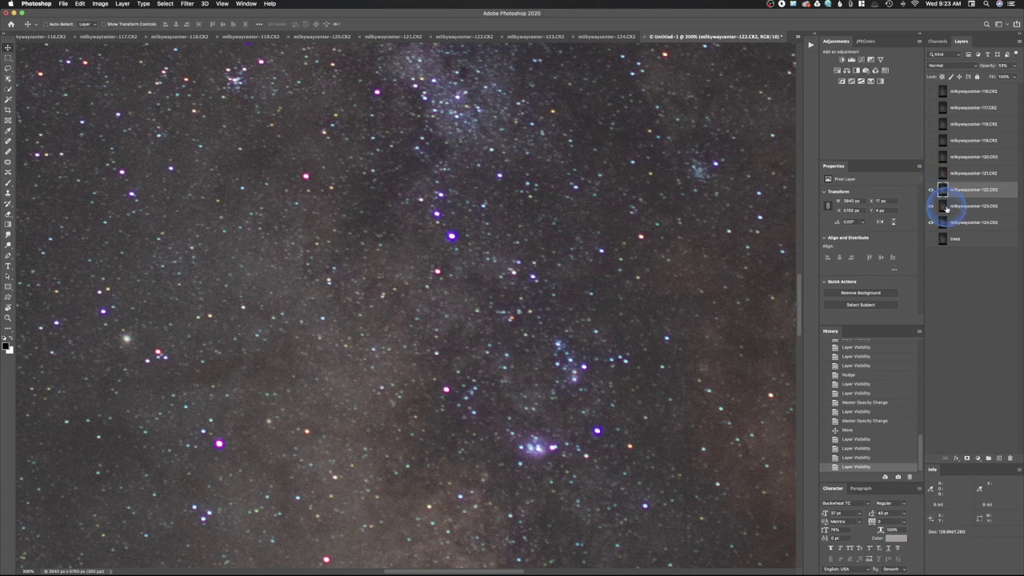
{"action": "left_click_drag", "start_coordinate": [1015, 65], "coordinate": [1020, 66]}
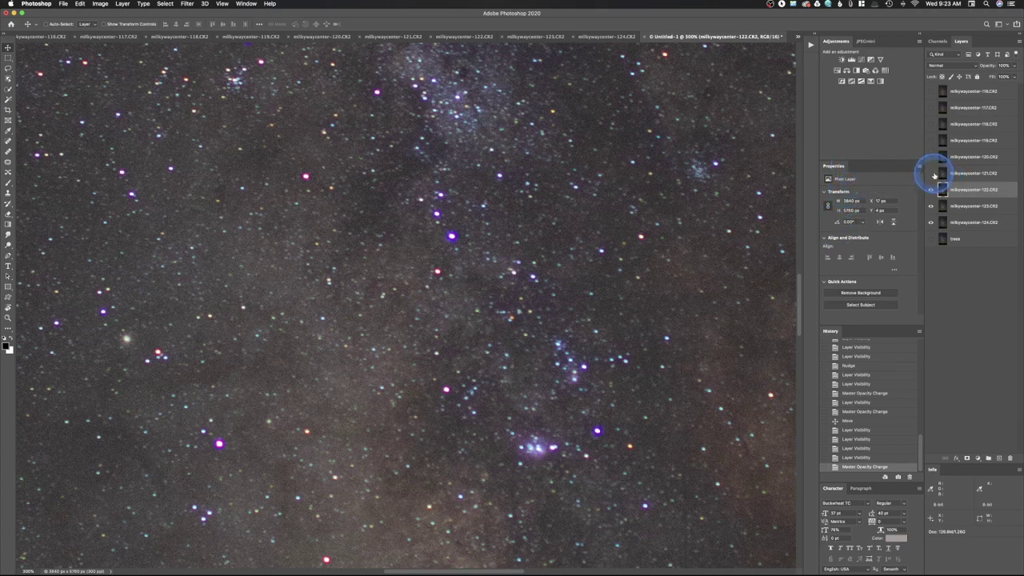
Make frames 121, 120, 119, 118 and 117 visible.
{"action": "left_click", "coordinate": [930, 173]}
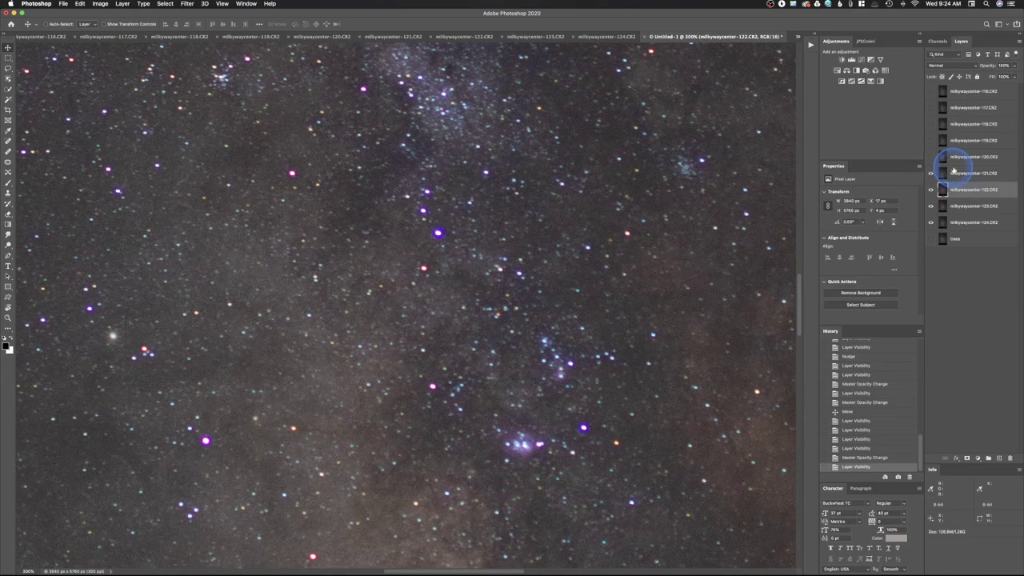
{"action": "left_click", "coordinate": [931, 157]}
{"action": "left_click", "coordinate": [944, 156]}
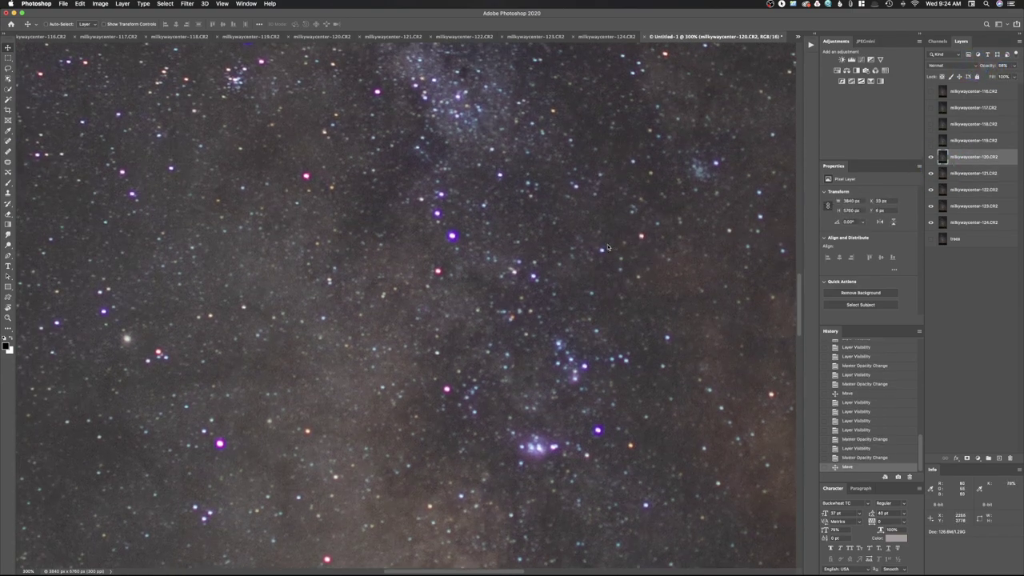
{"action": "left_click", "coordinate": [930, 140]}
{"action": "left_click", "coordinate": [944, 140]}
{"action": "left_click", "coordinate": [931, 124]}
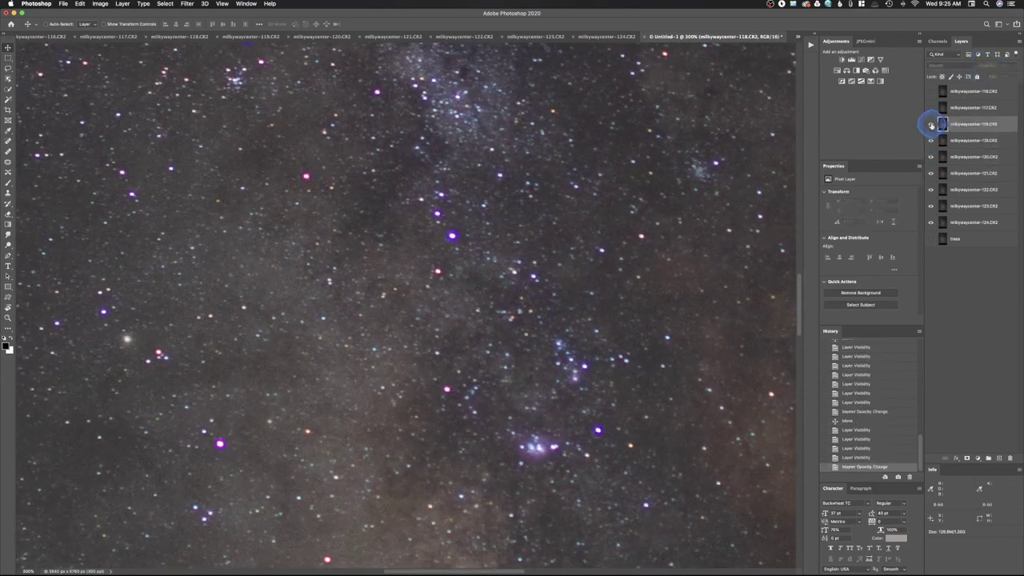
{"action": "left_click", "coordinate": [931, 108]}
{"action": "left_click", "coordinate": [944, 107]}
Set frame 117 to 42% opacity and nudge it to X 70 px, Y 14 px.
{"action": "key", "text": "4"}
{"action": "key", "text": "3"}
{"action": "left_click", "coordinate": [931, 107]}
{"action": "key", "text": "Down"}
{"action": "key", "text": "Down"}
{"action": "left_click", "coordinate": [931, 107]}
{"action": "left_click", "coordinate": [930, 108]}
{"action": "left_click", "coordinate": [930, 107]}
{"action": "left_click", "coordinate": [931, 109]}
{"action": "left_click", "coordinate": [931, 108]}
{"action": "left_click", "coordinate": [931, 109]}
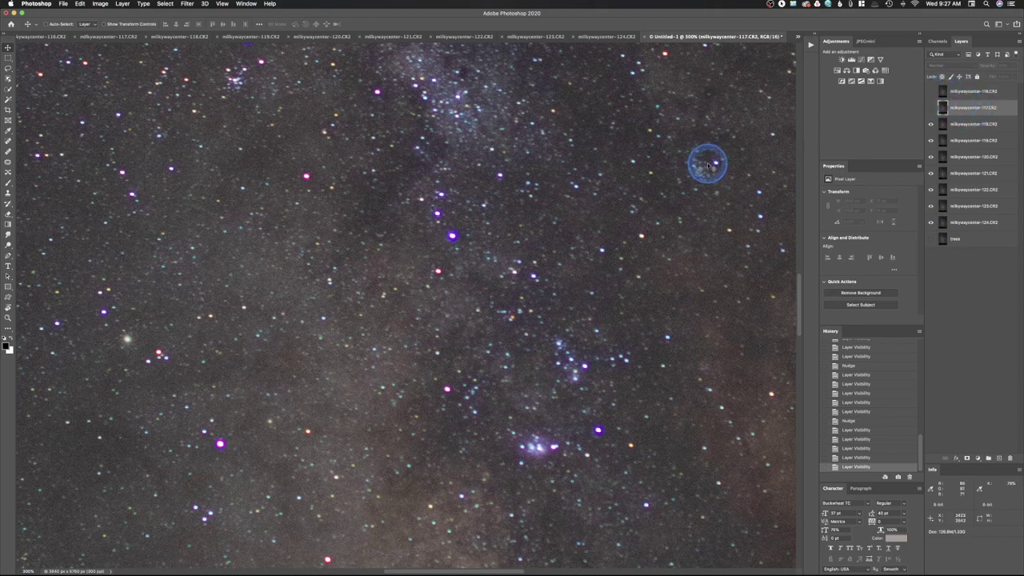
{"action": "left_click", "coordinate": [931, 109]}
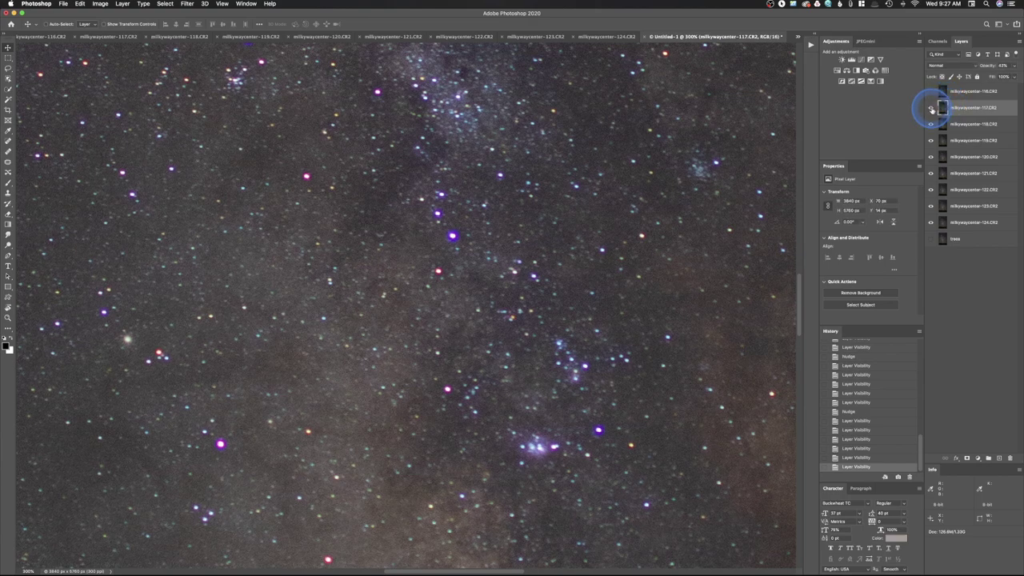
Rotate the canvas 0.5° clockwise with Arbitrary rotation, then compare frame 117's alignment.
{"action": "left_click", "coordinate": [122, 3]}
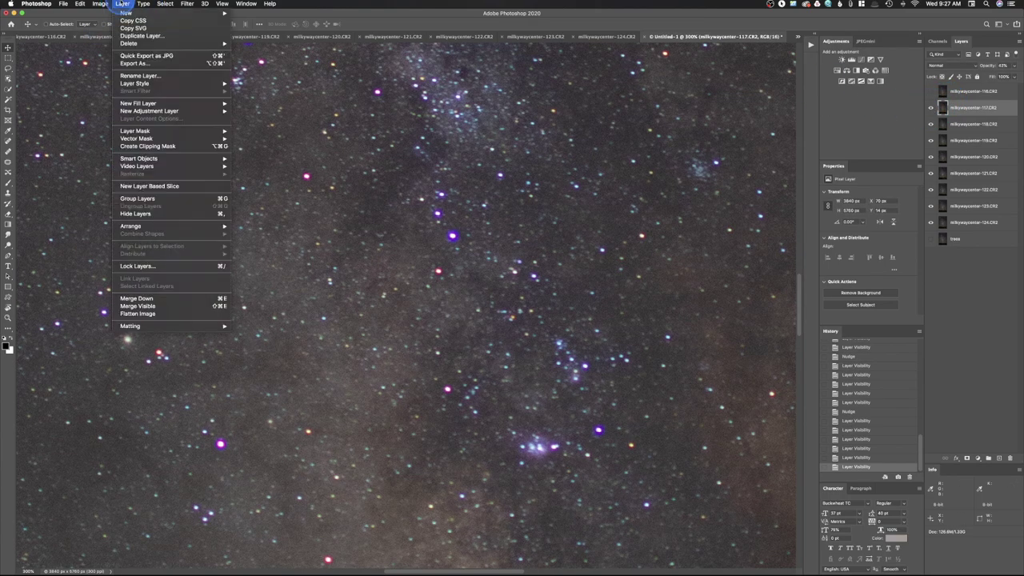
{"action": "mouse_move", "coordinate": [101, 3]}
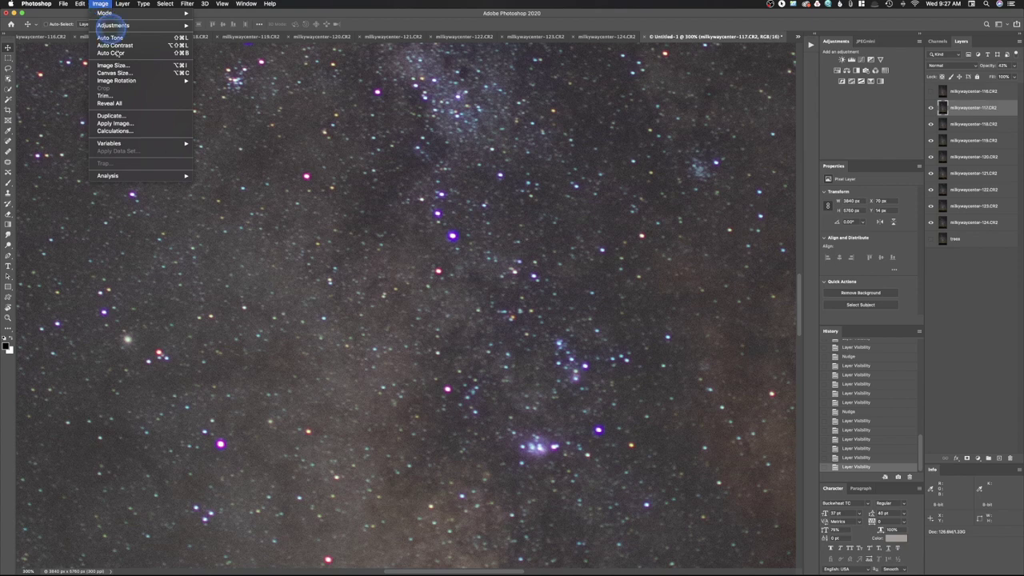
{"action": "mouse_move", "coordinate": [124, 81]}
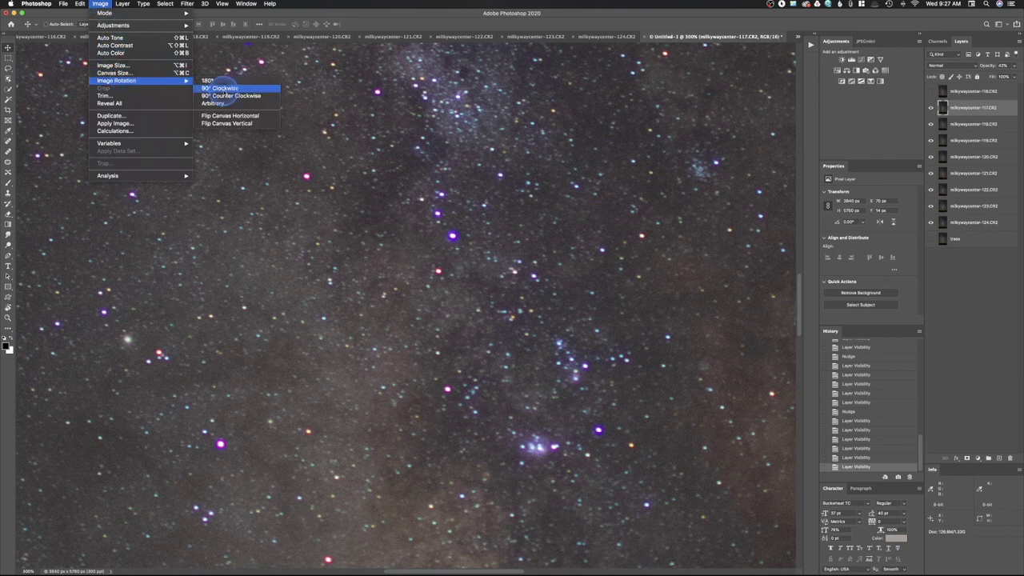
{"action": "left_click", "coordinate": [213, 103]}
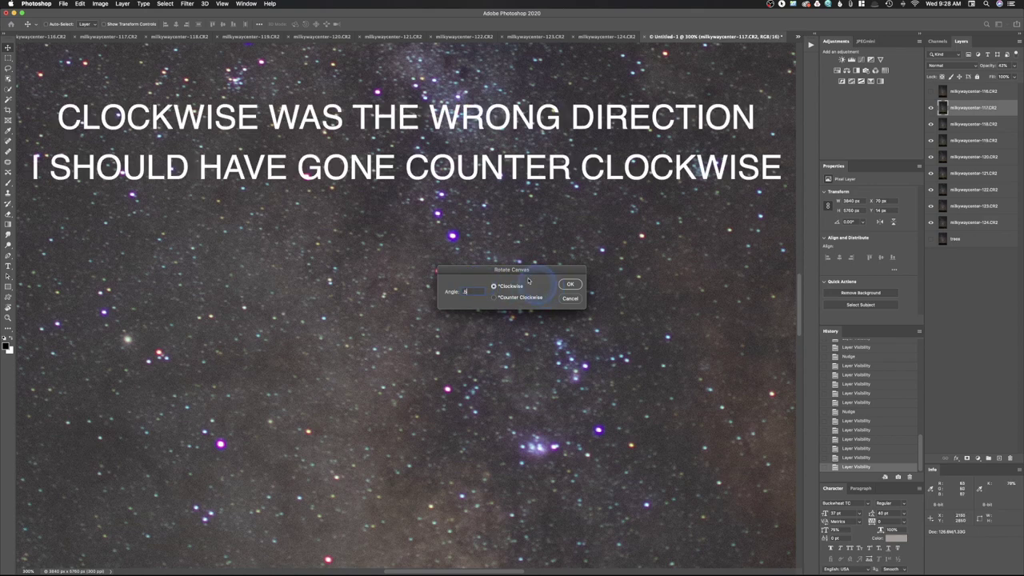
{"action": "left_click", "coordinate": [569, 284]}
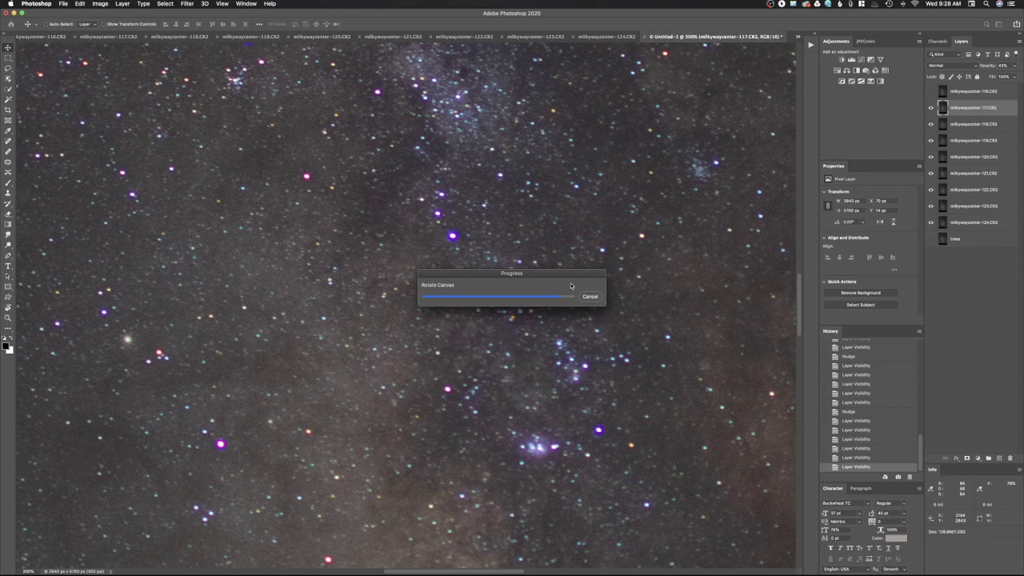
{"action": "left_click", "coordinate": [930, 108]}
{"action": "left_click", "coordinate": [931, 108]}
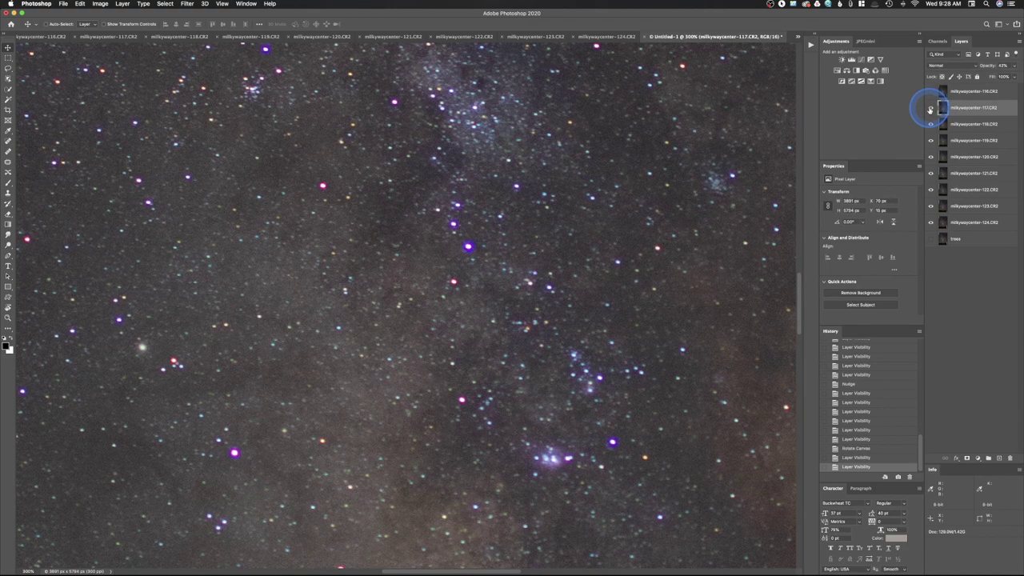
Nudge frame 117 up one pixel and right one pixel, checking alignment each time.
{"action": "key", "text": "Up"}
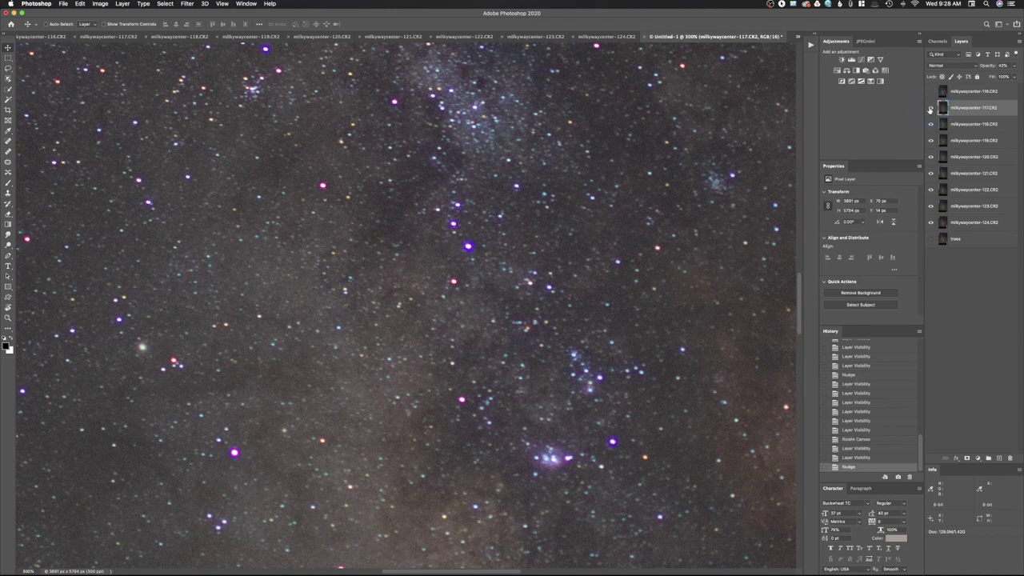
{"action": "left_click", "coordinate": [929, 108]}
{"action": "left_click", "coordinate": [929, 108]}
{"action": "key", "text": "Right"}
{"action": "left_click", "coordinate": [930, 108]}
{"action": "left_click", "coordinate": [929, 108]}
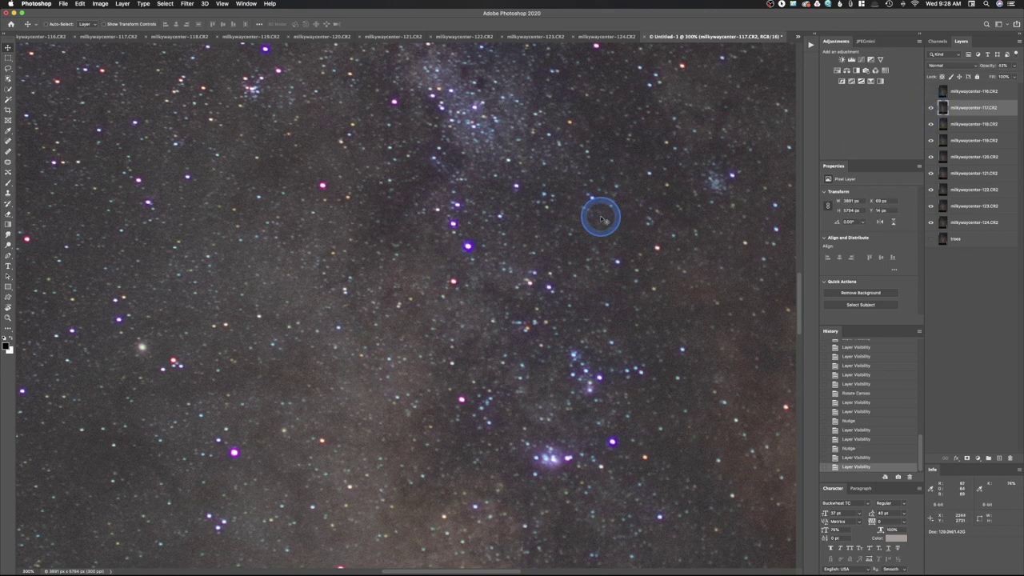
Delete frames 117 and 116, then select layers 118 through 124.
{"action": "left_click_drag", "start_coordinate": [966, 96], "coordinate": [1009, 456]}
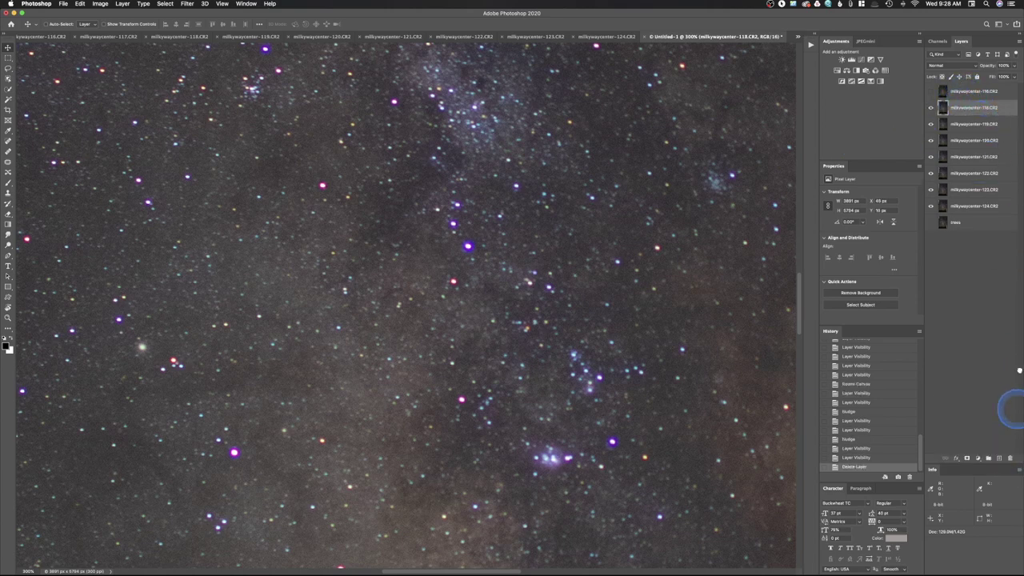
{"action": "left_click_drag", "start_coordinate": [954, 91], "coordinate": [1013, 458]}
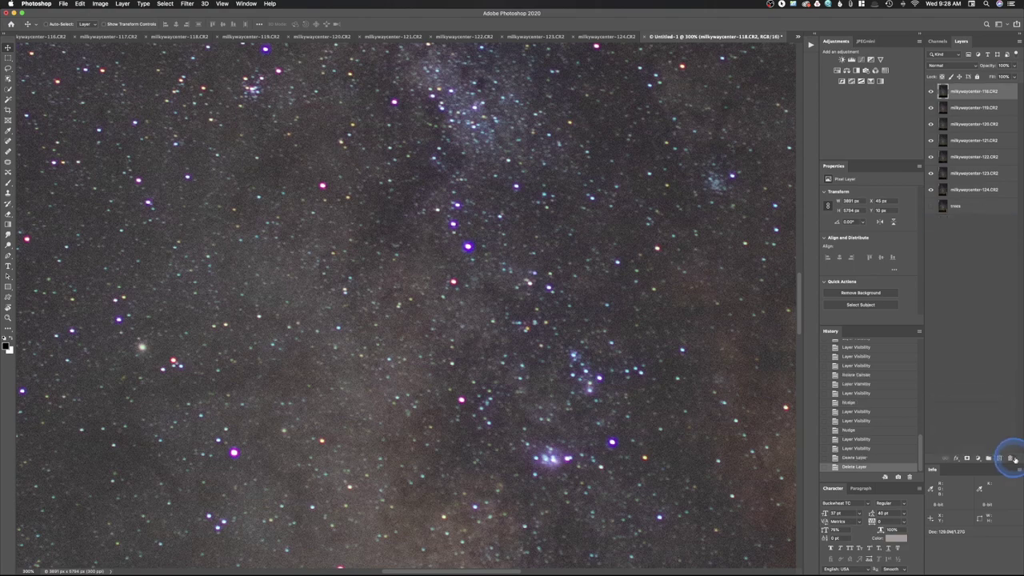
{"action": "left_click", "coordinate": [954, 124]}
{"action": "left_click_drag", "start_coordinate": [953, 124], "coordinate": [988, 191]}
{"action": "left_click", "coordinate": [987, 190], "text": "shift"}
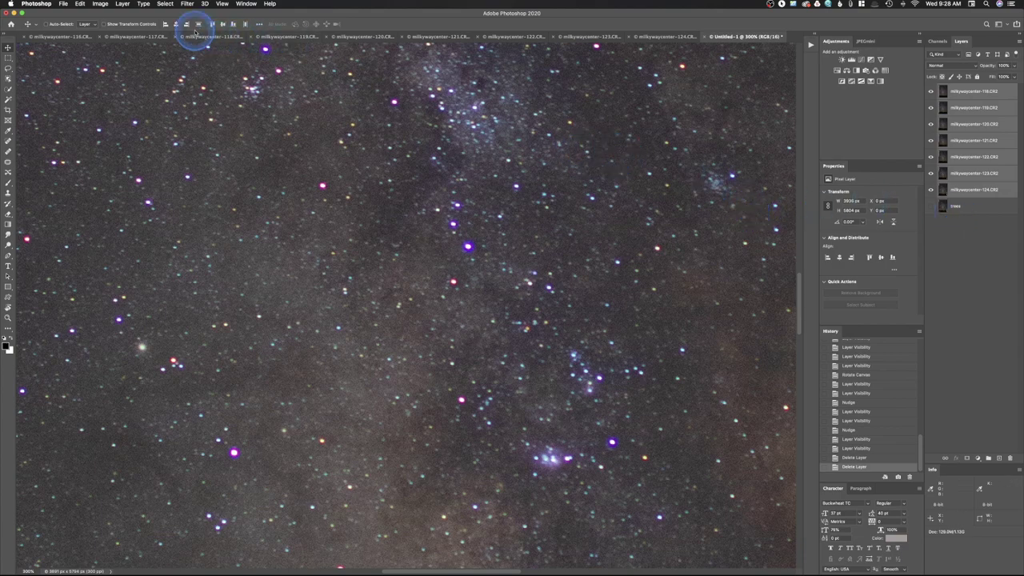
Convert the selected layers 118–124 into one smart object, milkywaycenter-118.CR2.
{"action": "left_click", "coordinate": [1005, 157]}
{"action": "left_click", "coordinate": [1006, 157]}
{"action": "right_click", "coordinate": [1006, 157]}
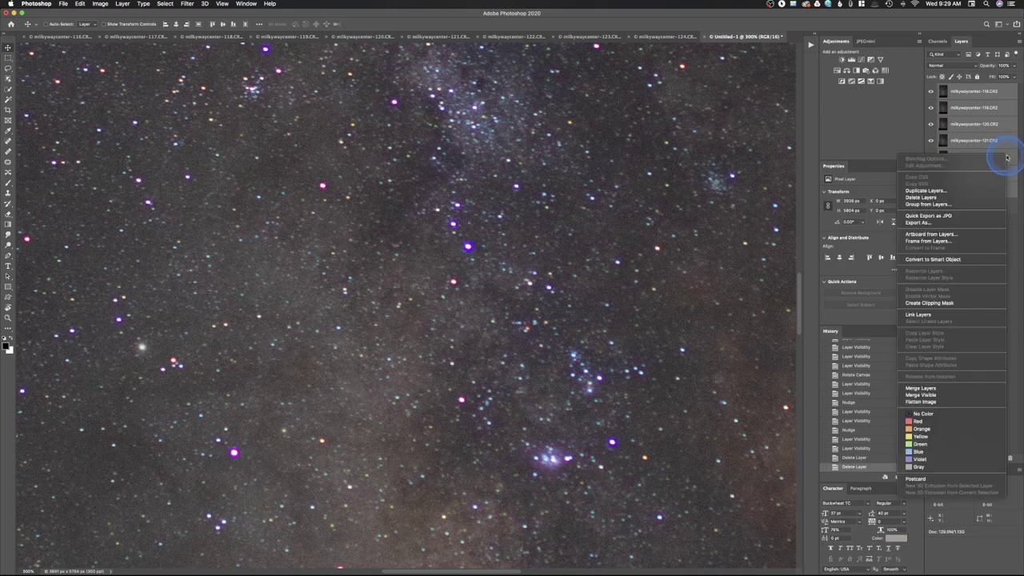
{"action": "left_click", "coordinate": [976, 260]}
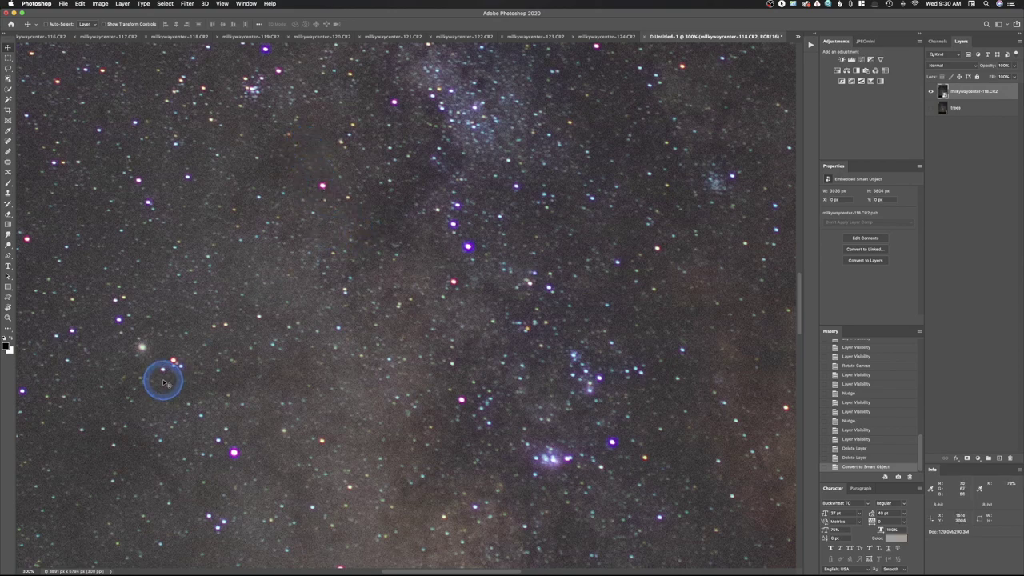
Apply Layer > Smart Objects > Stack Mode > Mean to the milkywaycenter-118.CR2 smart object.
{"action": "left_click", "coordinate": [360, 298]}
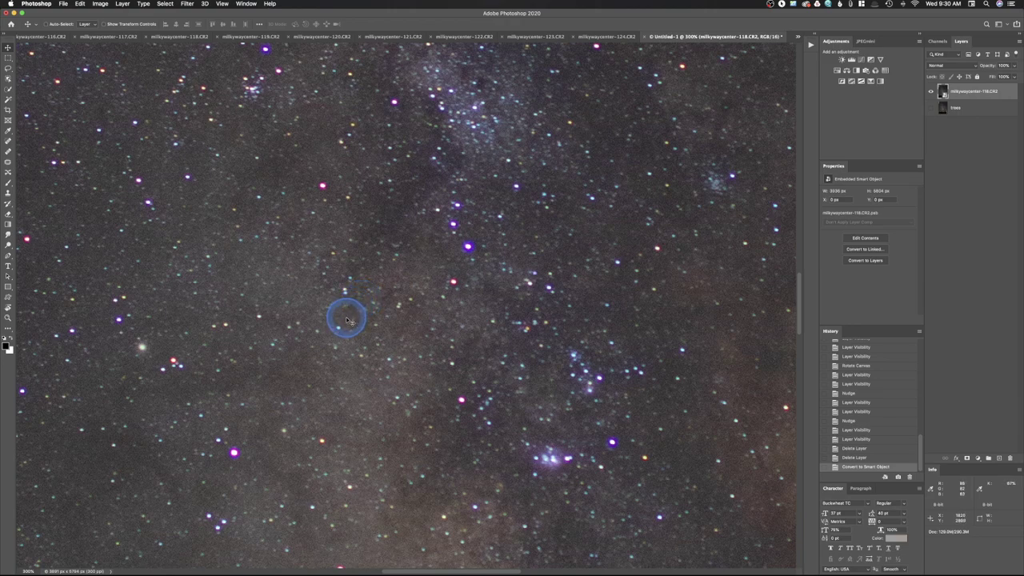
{"action": "left_click", "coordinate": [346, 320]}
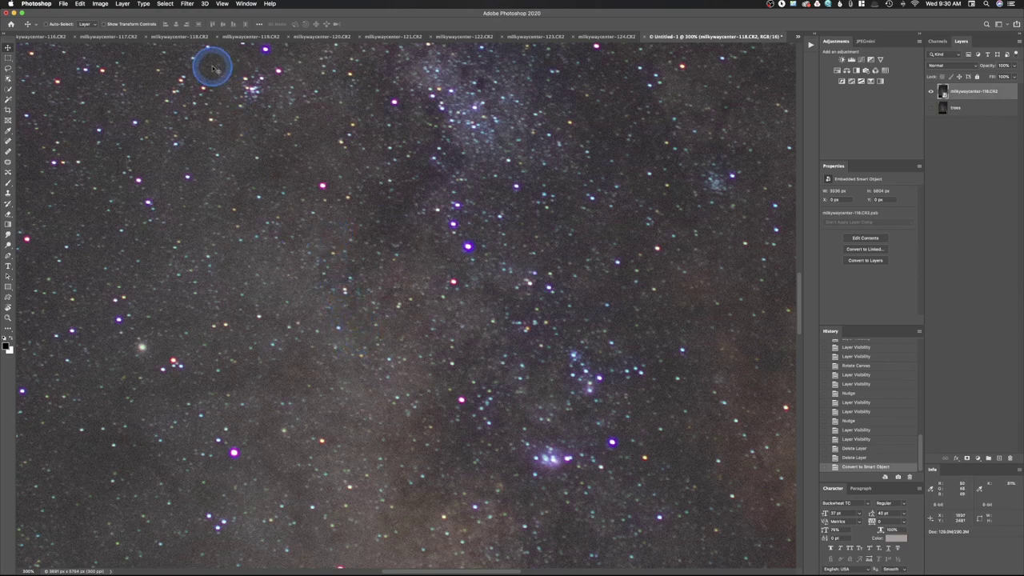
{"action": "left_click", "coordinate": [121, 4]}
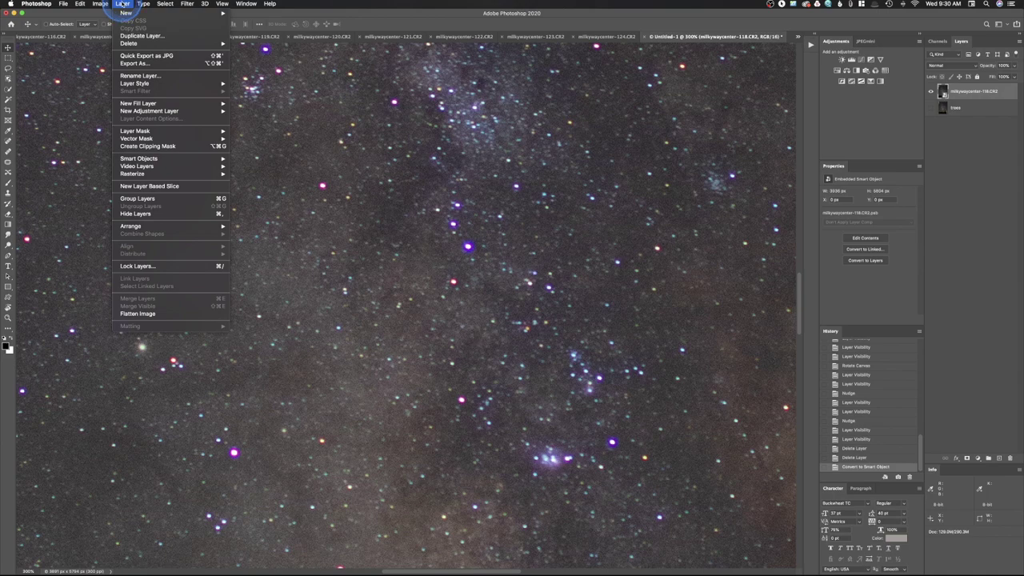
{"action": "mouse_move", "coordinate": [138, 159]}
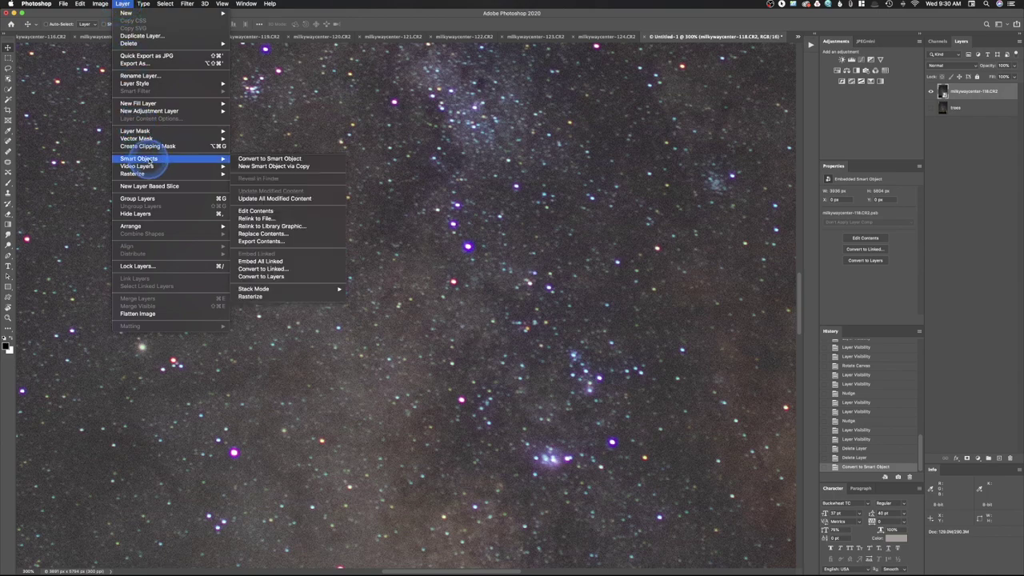
{"action": "mouse_move", "coordinate": [298, 289]}
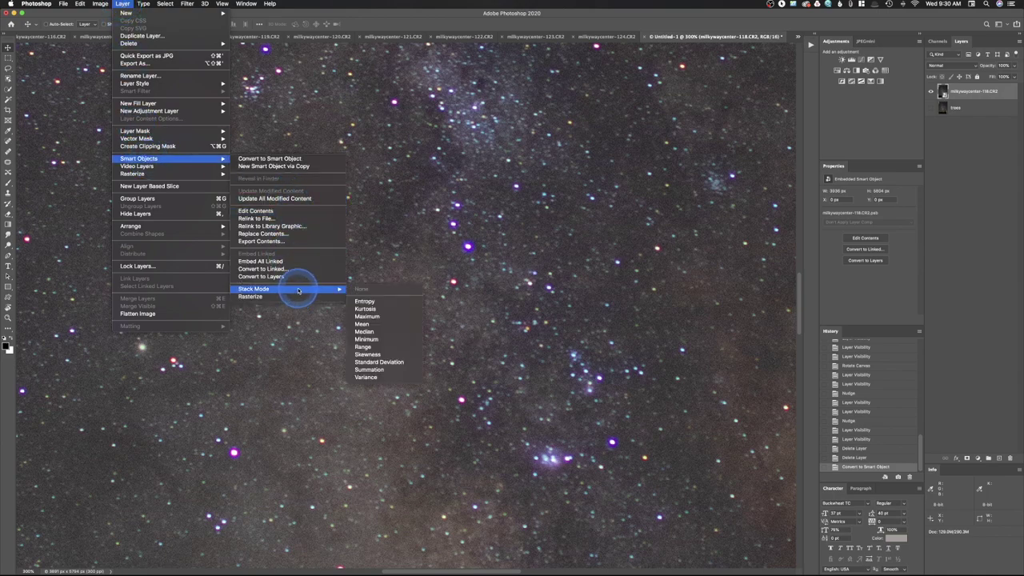
{"action": "left_click", "coordinate": [371, 327]}
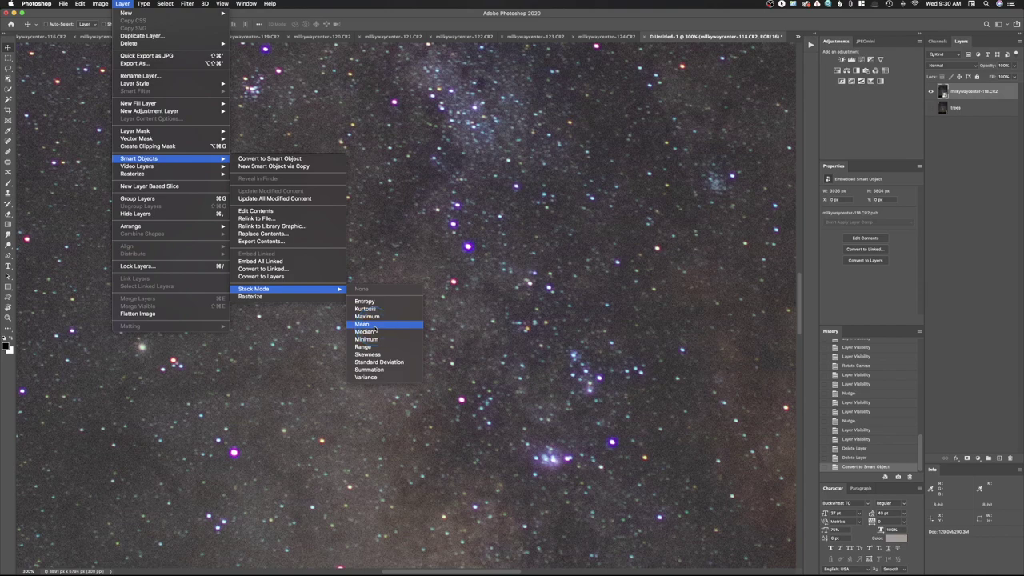
{"action": "left_click", "coordinate": [373, 325]}
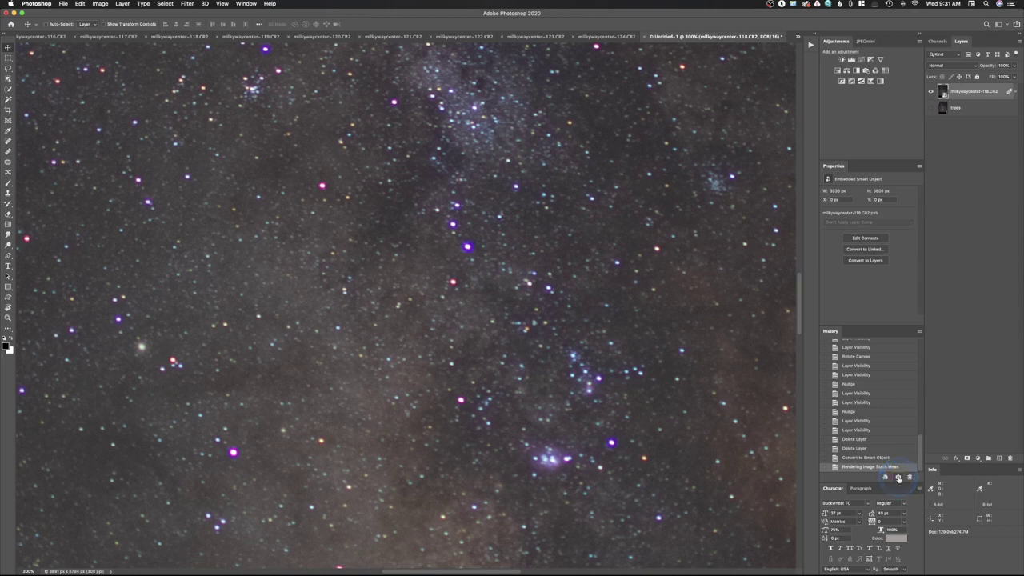
Dismiss the Window menu unused, then select Snapshot 1 in the History panel.
{"action": "left_click", "coordinate": [247, 4]}
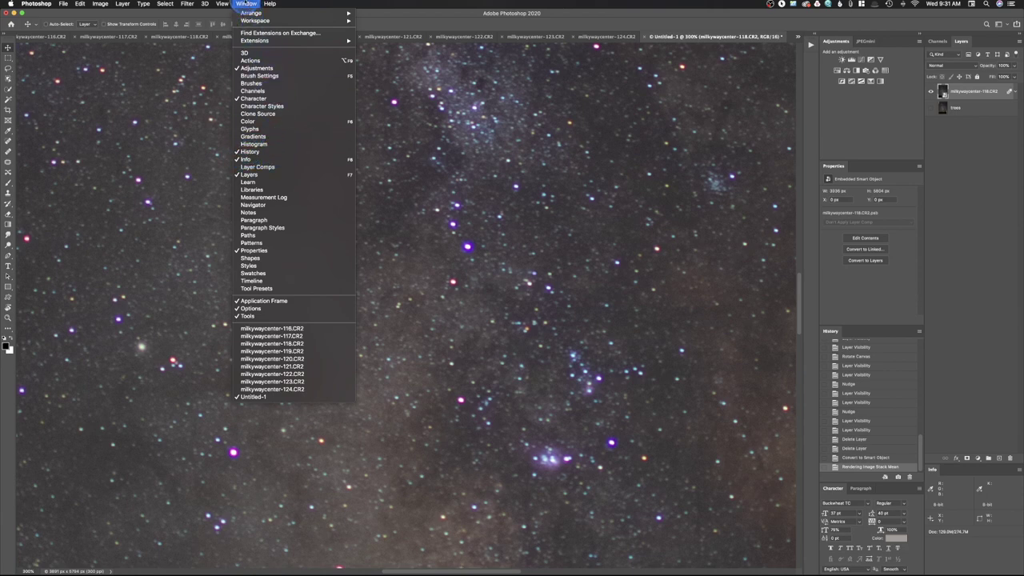
{"action": "left_click", "coordinate": [247, 6]}
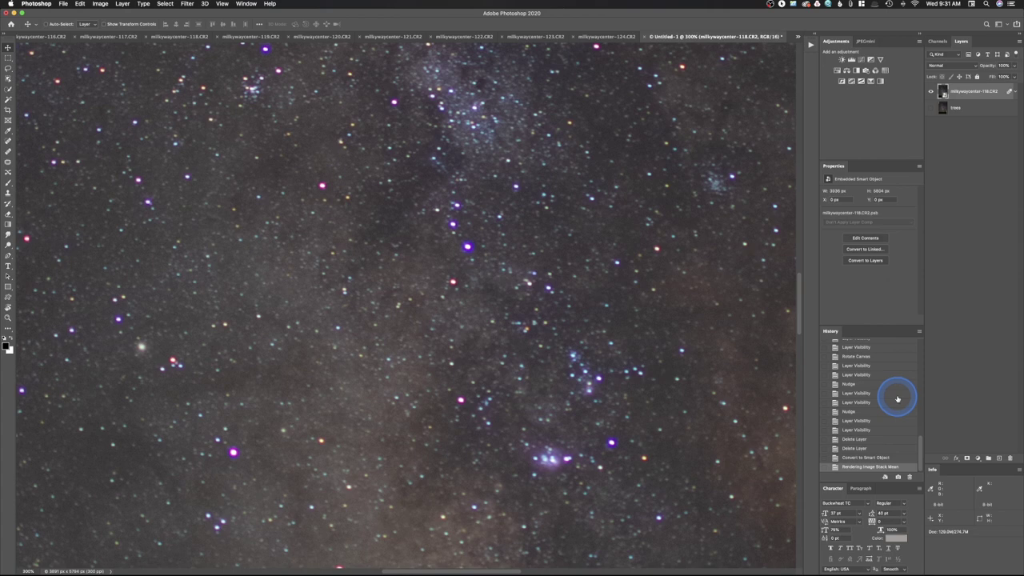
{"action": "scroll", "coordinate": [897, 396], "scroll_direction": "up", "scroll_amount": 10}
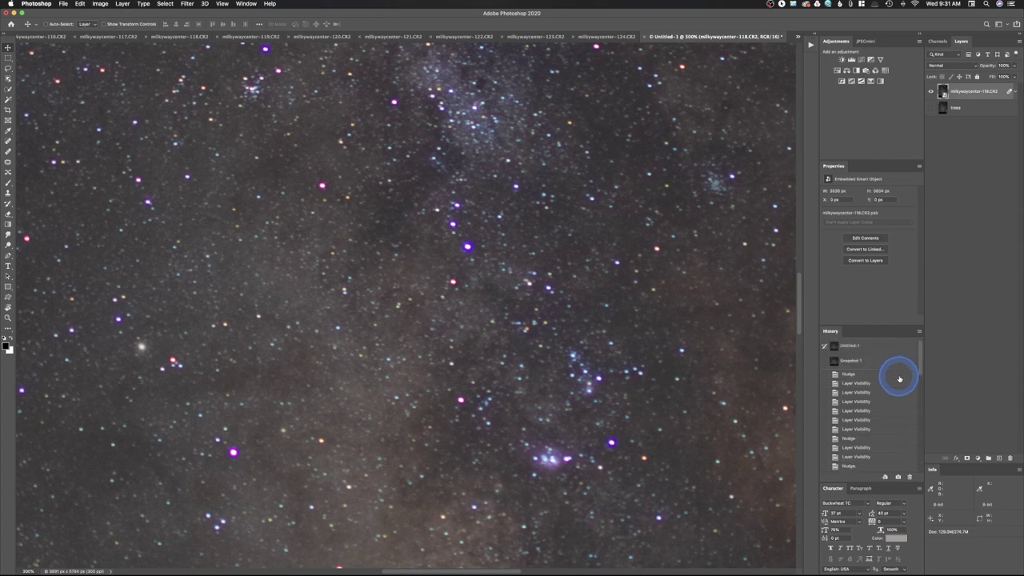
{"action": "left_click", "coordinate": [855, 361]}
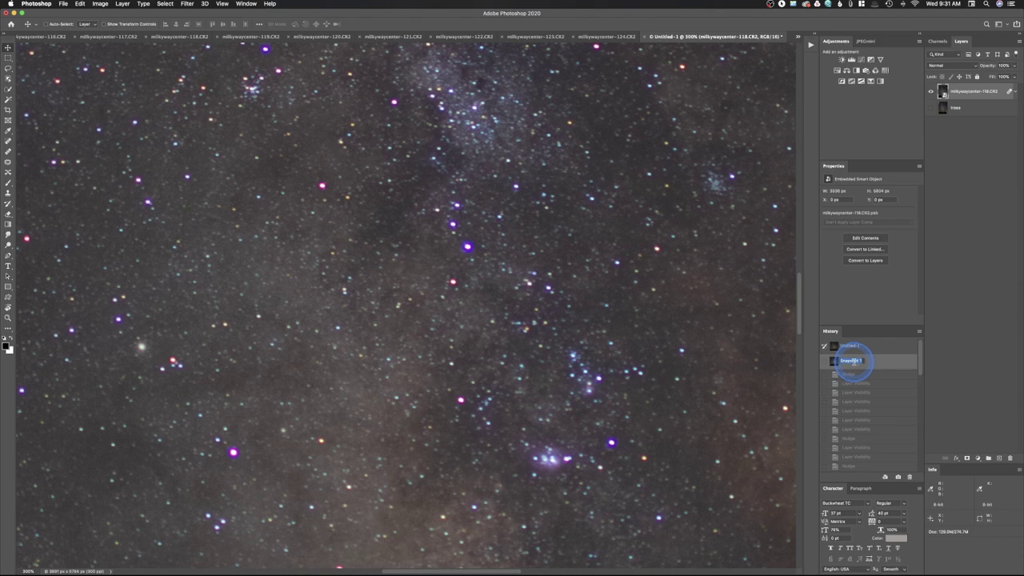
{"action": "left_click", "coordinate": [853, 362]}
{"action": "scroll", "coordinate": [869, 424], "scroll_direction": "down", "scroll_amount": 5}
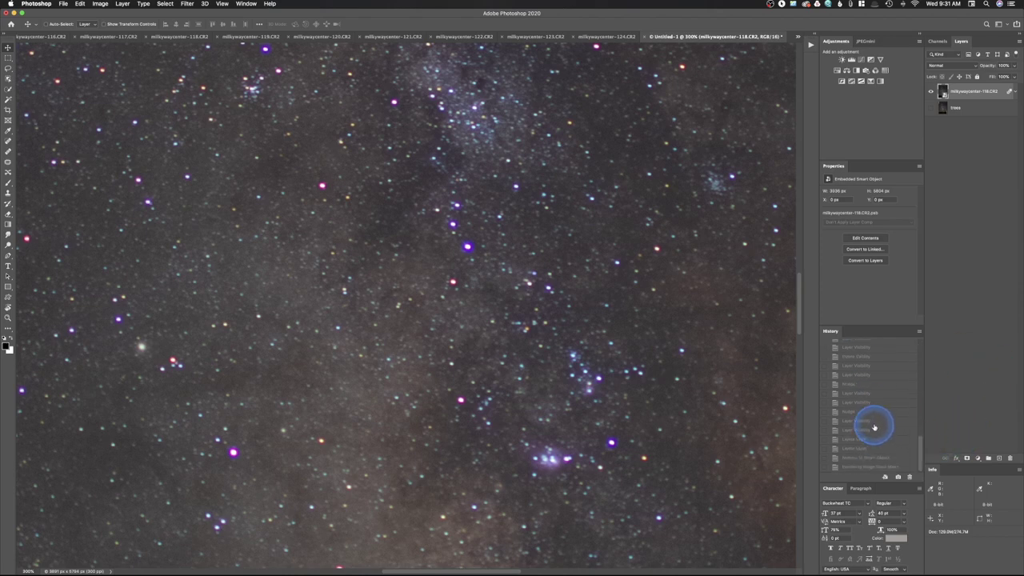
{"action": "scroll", "coordinate": [875, 428], "scroll_direction": "up", "scroll_amount": 5}
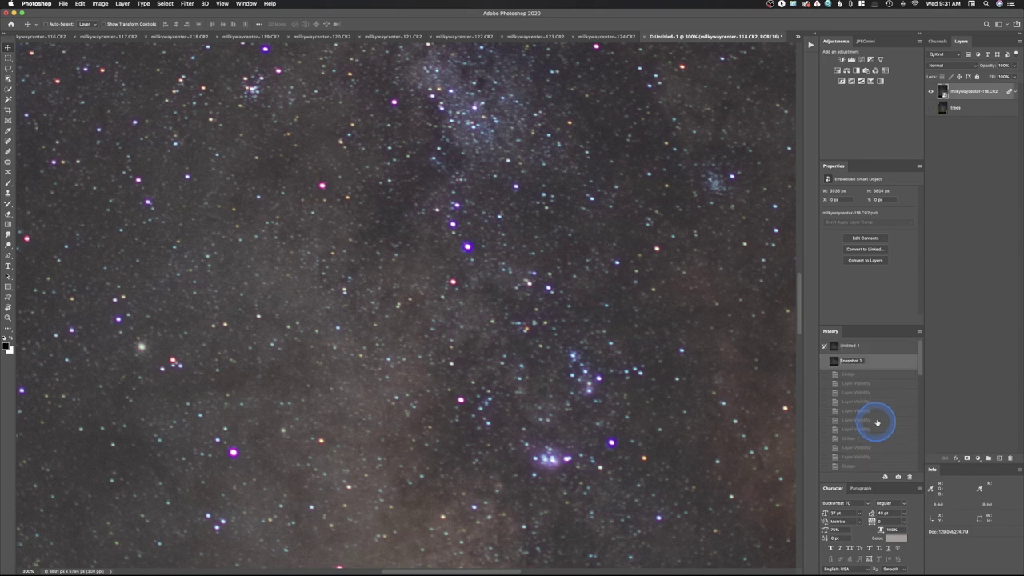
Rename Snapshot 1 to 'new' and return to the Convert to Smart Object history state.
{"action": "double_click", "coordinate": [860, 360]}
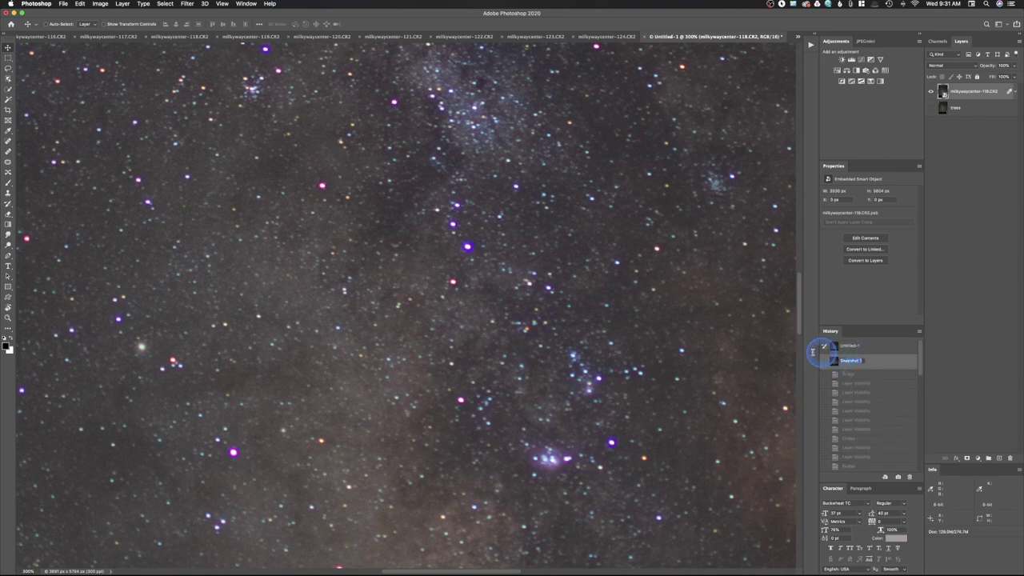
{"action": "type", "text": "new"}
{"action": "scroll", "coordinate": [886, 373], "scroll_direction": "down", "scroll_amount": 5}
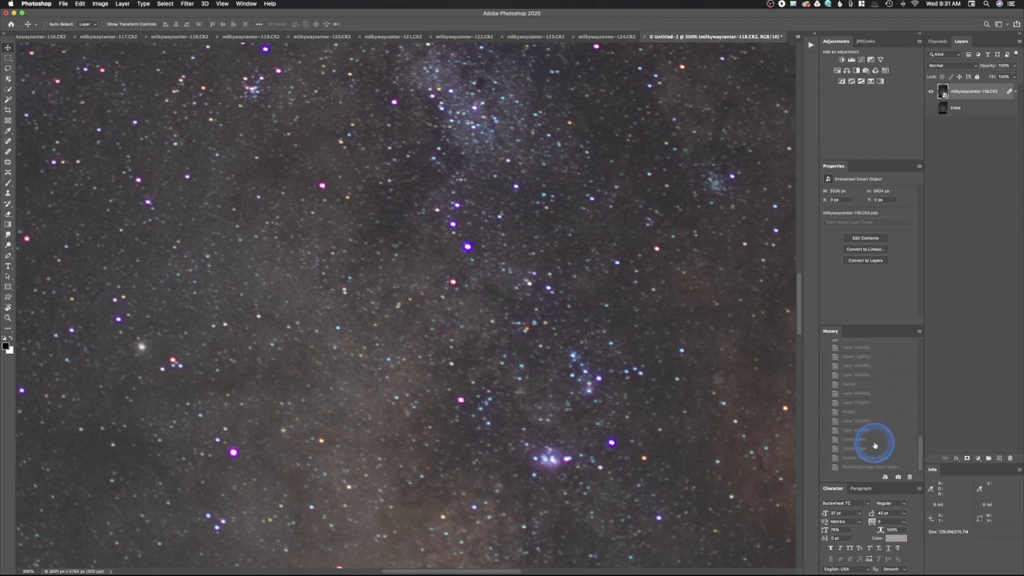
{"action": "left_click", "coordinate": [883, 457]}
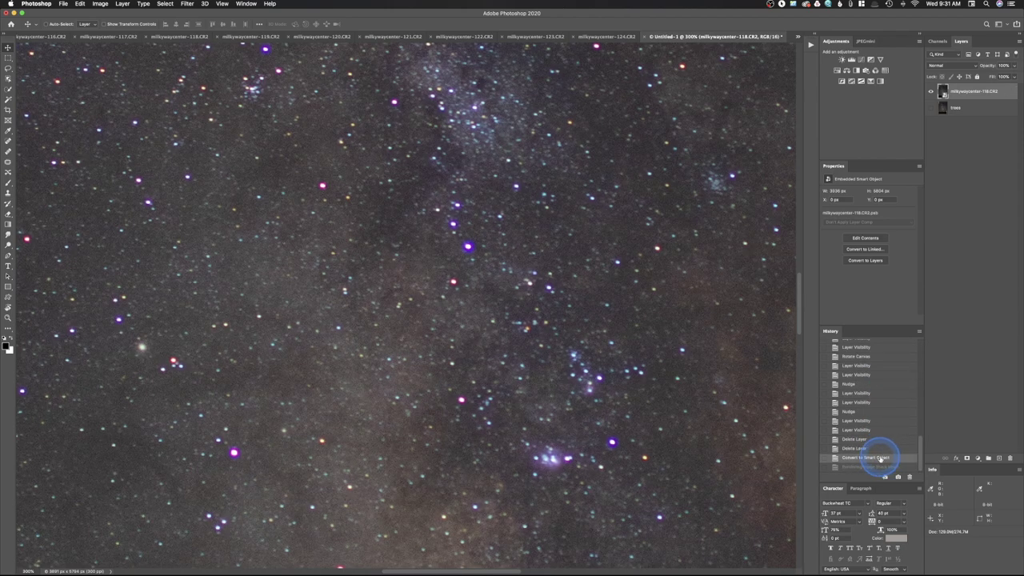
{"action": "left_click", "coordinate": [123, 3]}
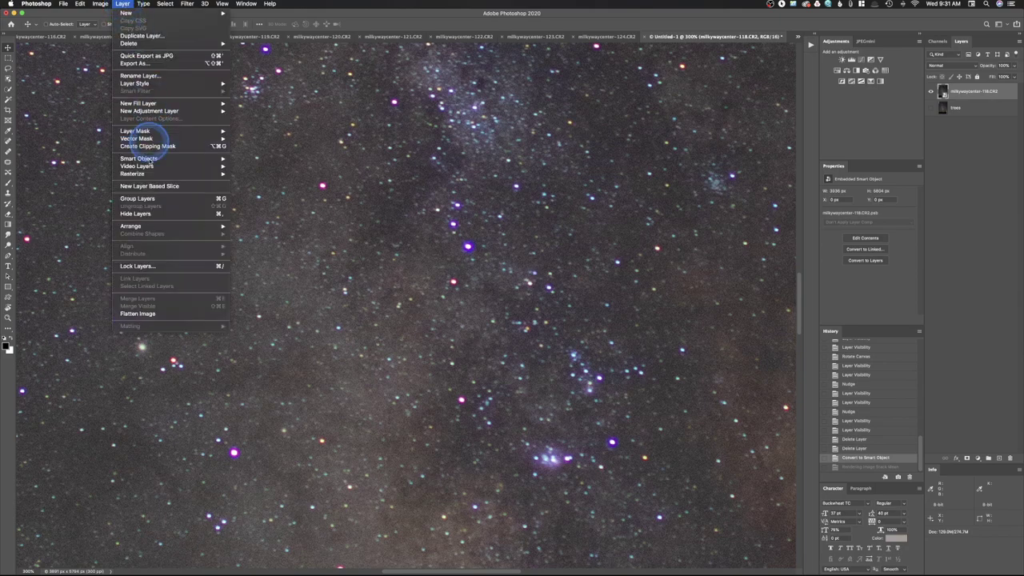
Apply the Median stack mode and save it as a History snapshot named 'median'.
{"action": "mouse_move", "coordinate": [156, 162]}
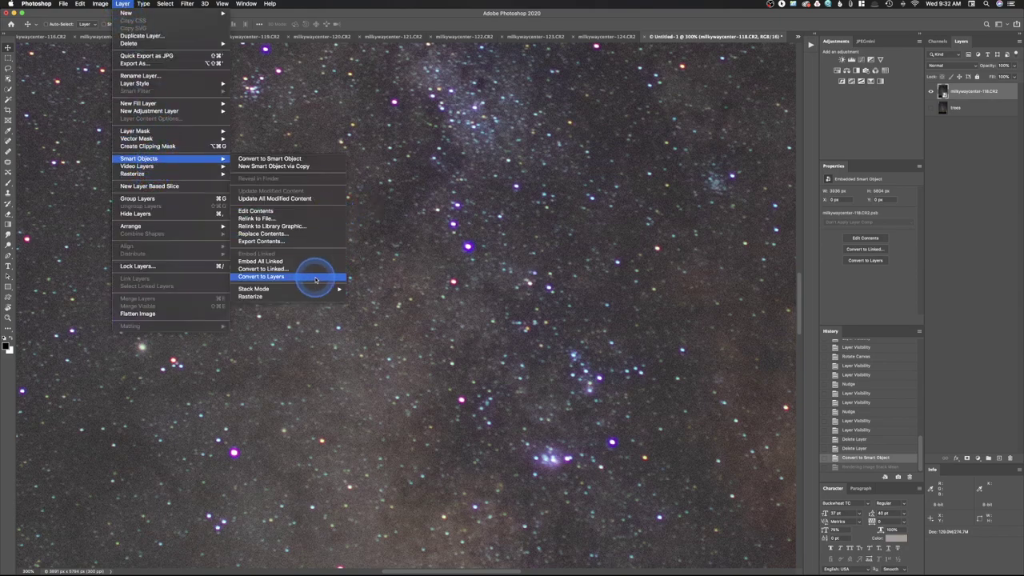
{"action": "mouse_move", "coordinate": [319, 291]}
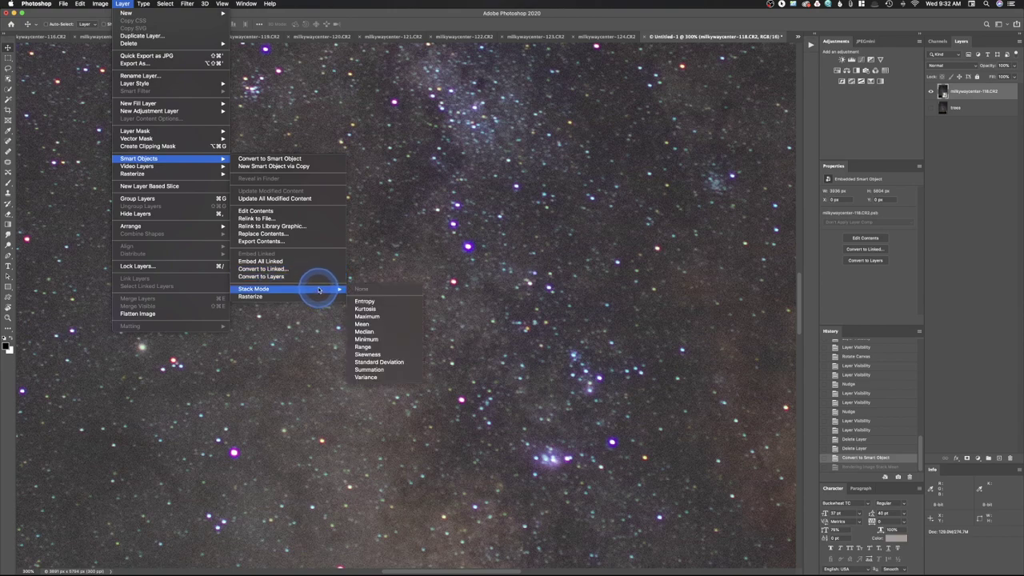
{"action": "left_click", "coordinate": [391, 332]}
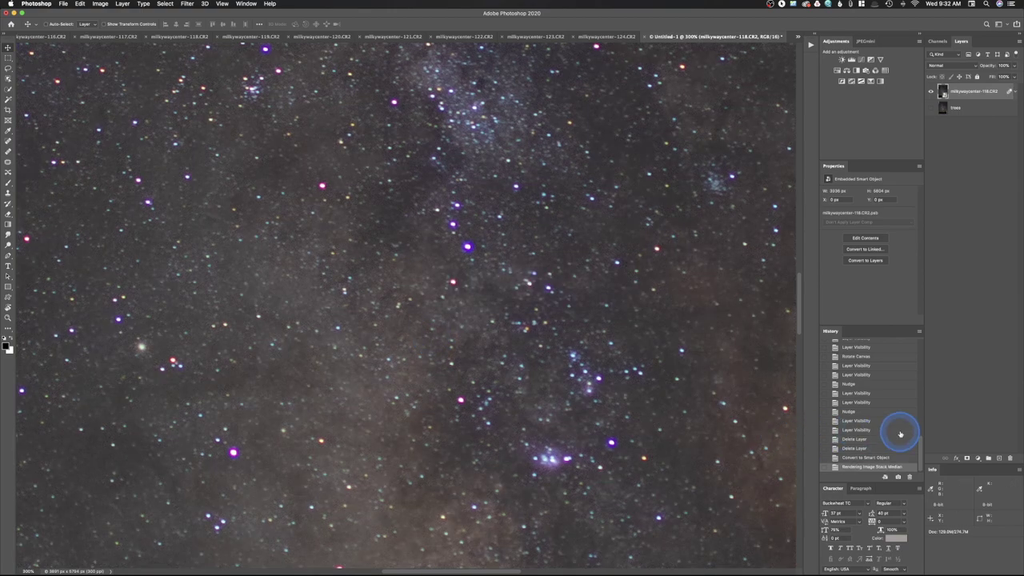
{"action": "left_click", "coordinate": [898, 478]}
{"action": "scroll", "coordinate": [892, 424], "scroll_direction": "up", "scroll_amount": 10}
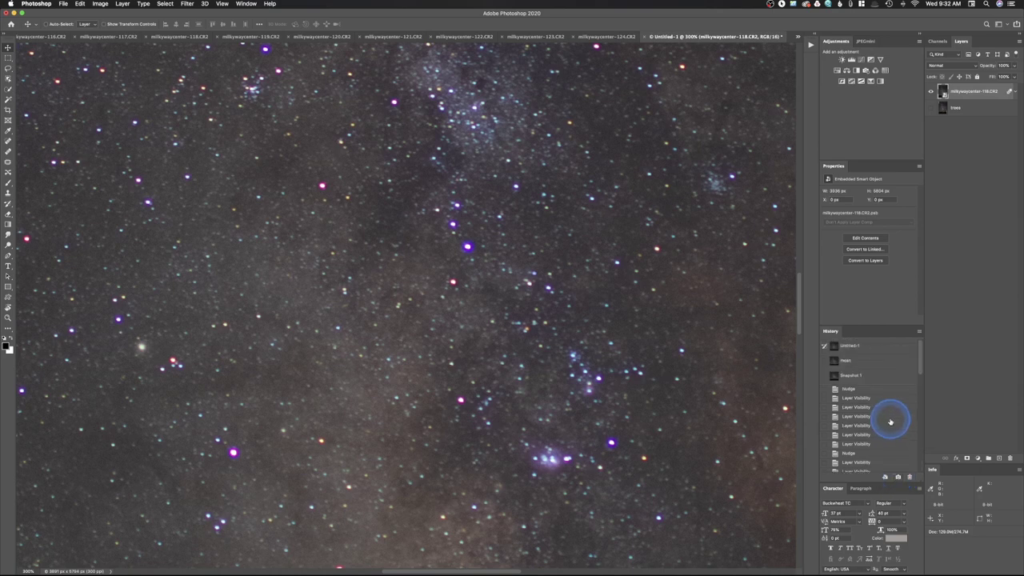
{"action": "double_click", "coordinate": [854, 376]}
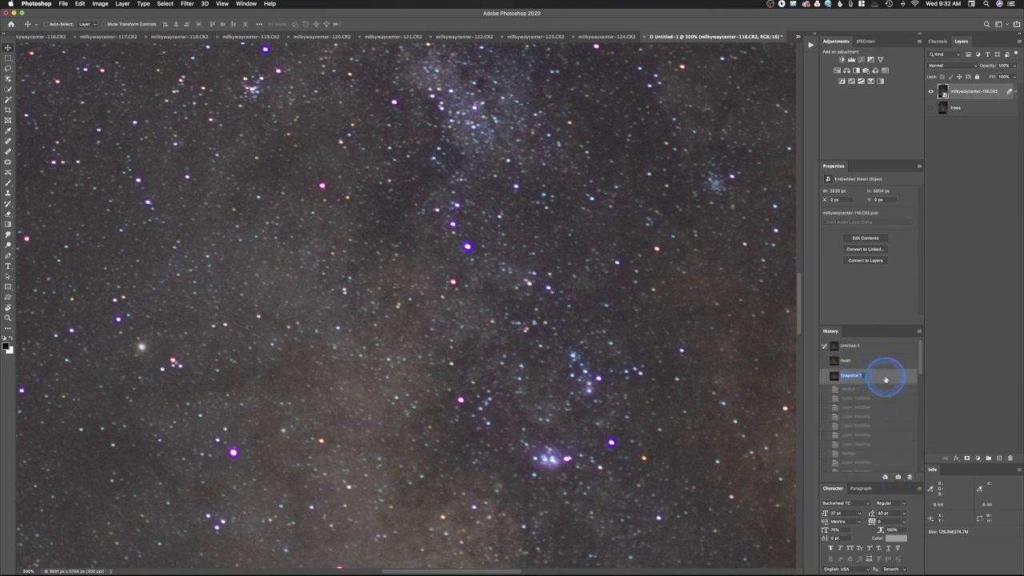
{"action": "type", "text": "Median"}
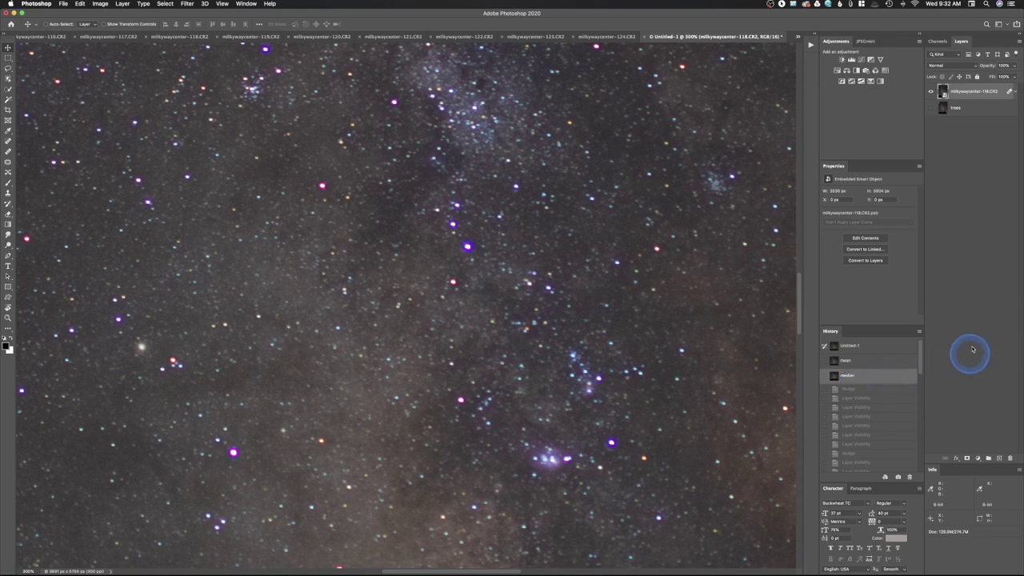
Switch back and forth between the mean and median snapshots to compare the stacks.
{"action": "left_click", "coordinate": [851, 363]}
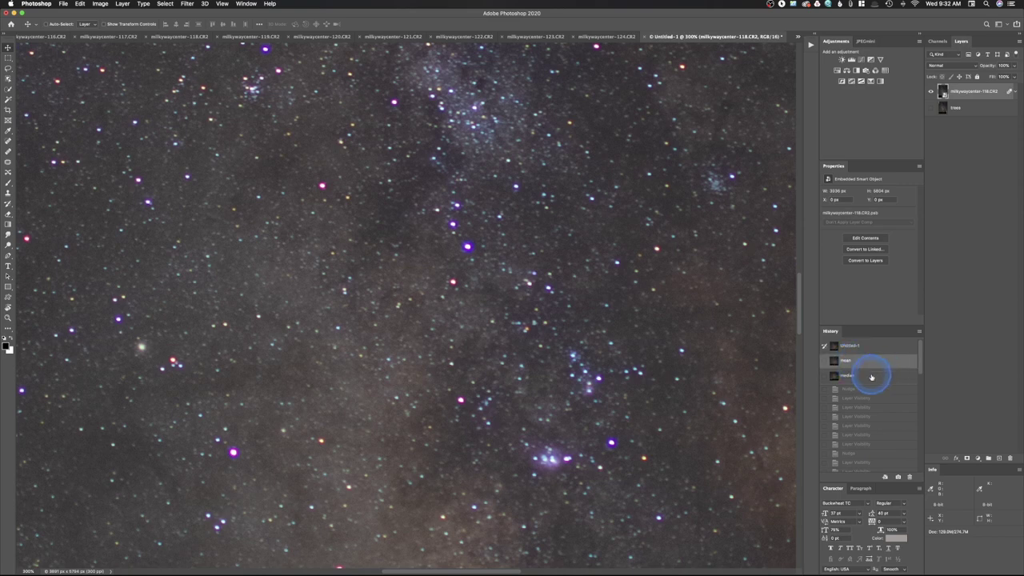
{"action": "left_click", "coordinate": [871, 376]}
{"action": "left_click", "coordinate": [868, 365]}
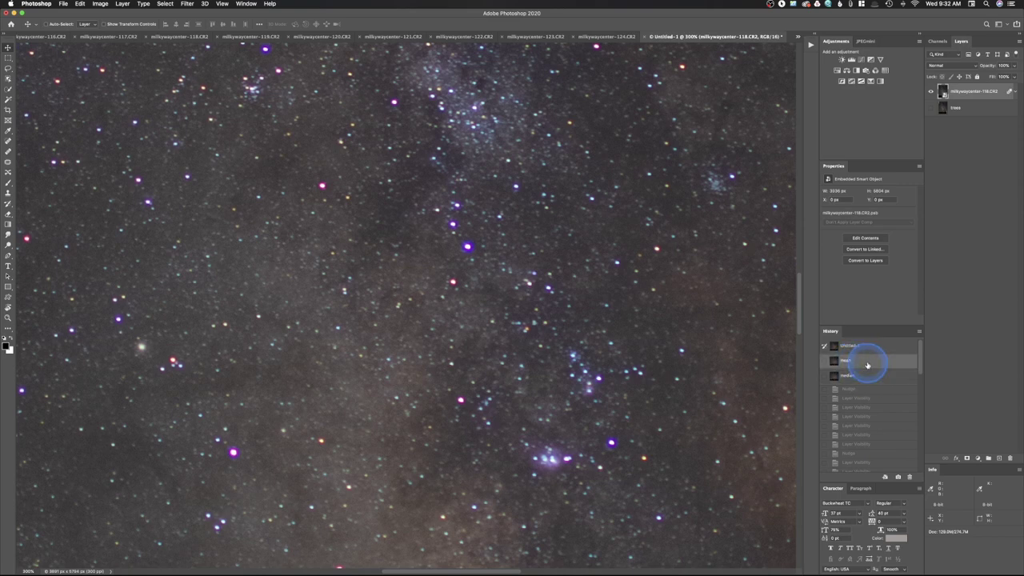
{"action": "left_click", "coordinate": [871, 376]}
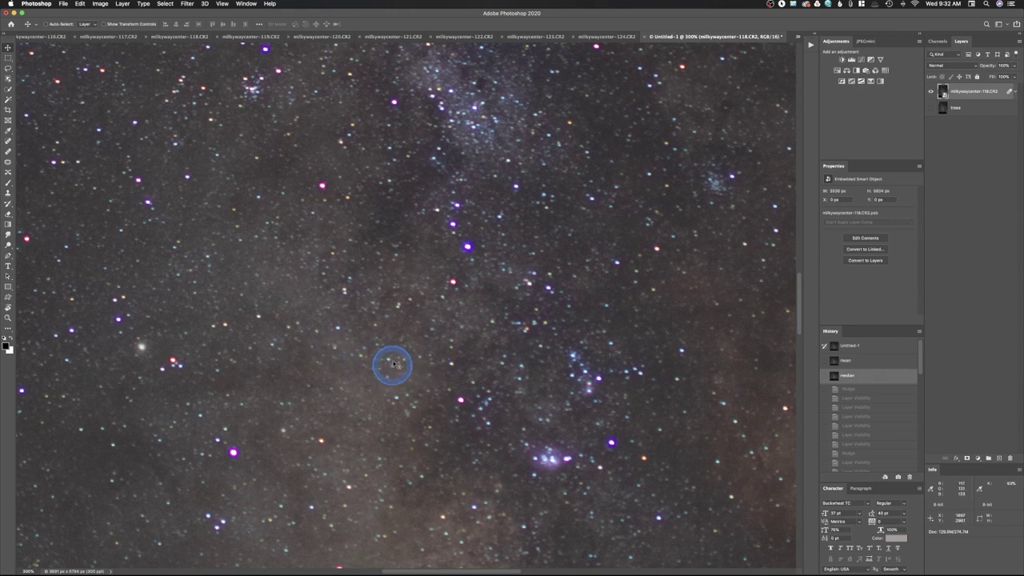
{"action": "left_click", "coordinate": [233, 454]}
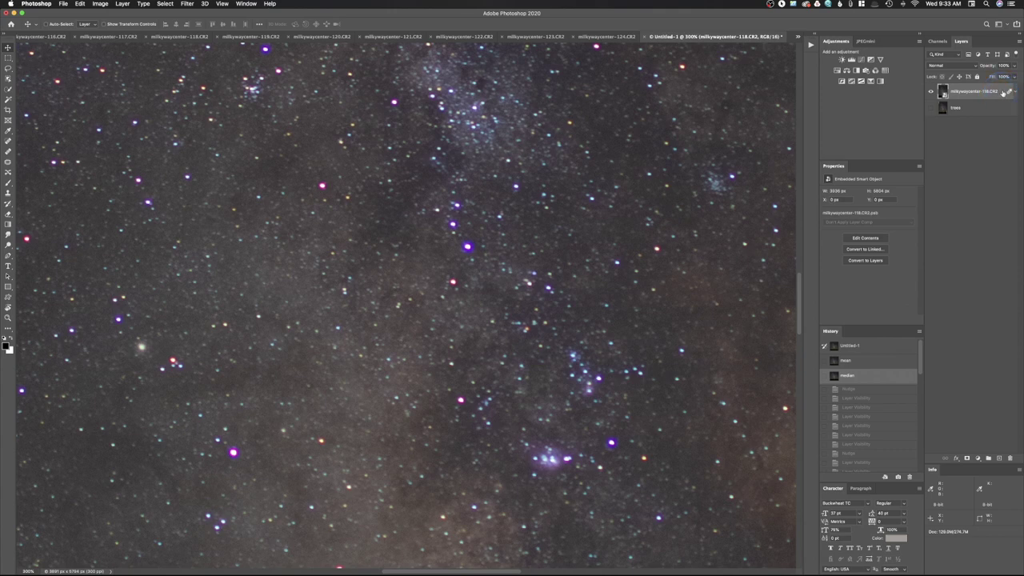
Rasterize the median-stacked milkywaycenter-118.CR2 smart object and zoom out to 50%.
{"action": "right_click", "coordinate": [1004, 94]}
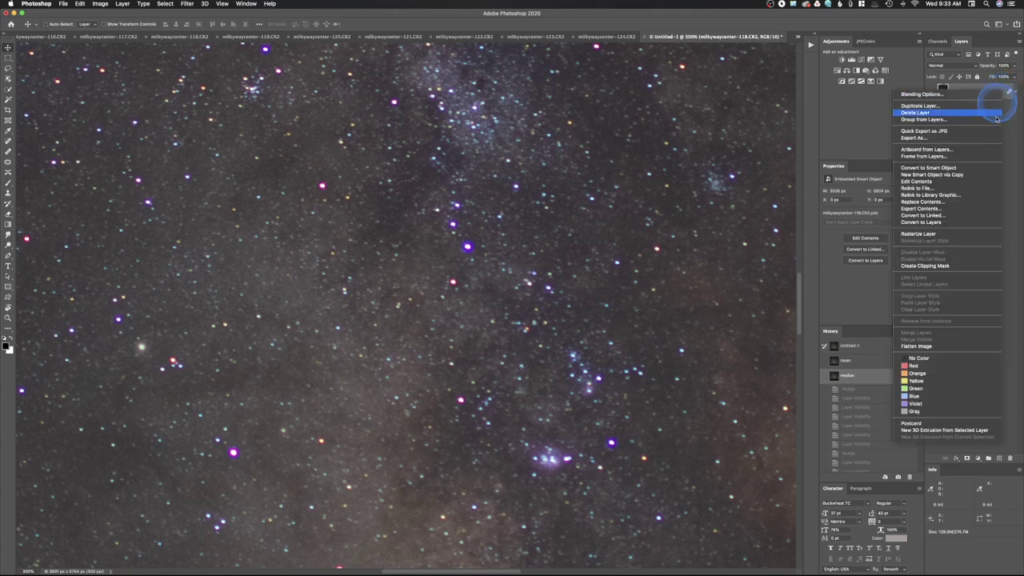
{"action": "left_click", "coordinate": [980, 234]}
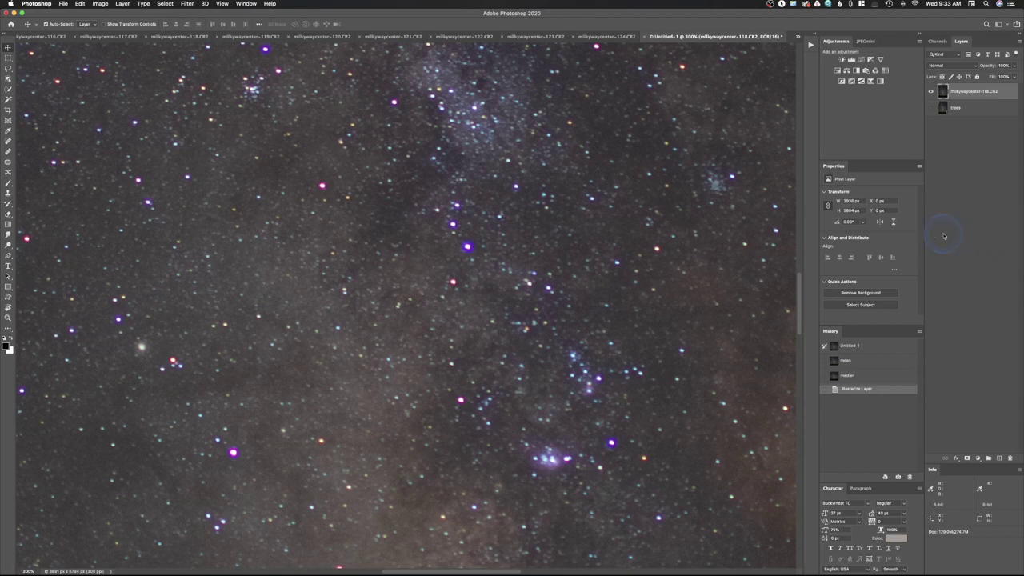
{"action": "key", "text": "super+minus"}
{"action": "key", "text": "super+minus"}
{"action": "key", "text": "super+minus"}
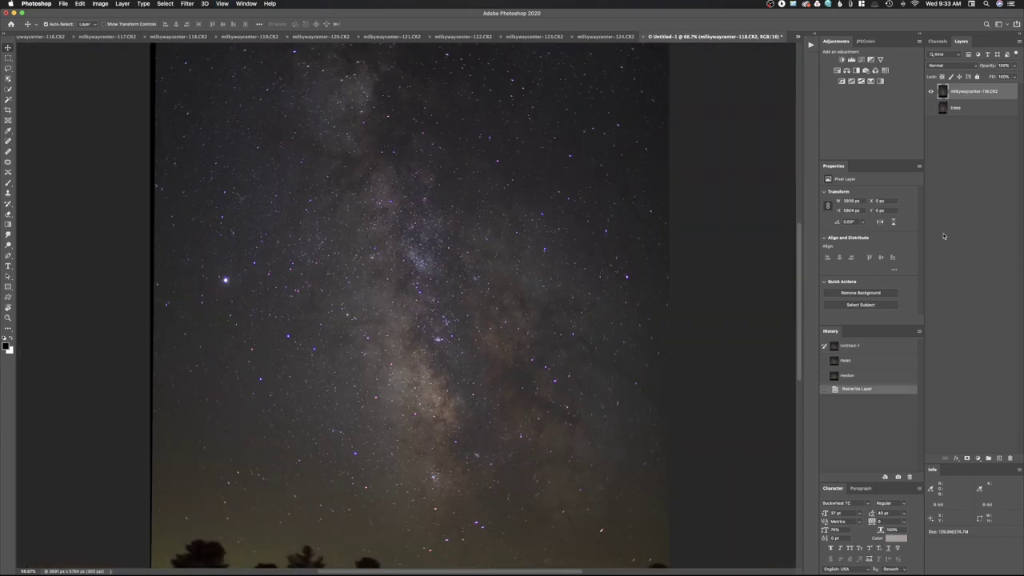
{"action": "key", "text": "super+minus"}
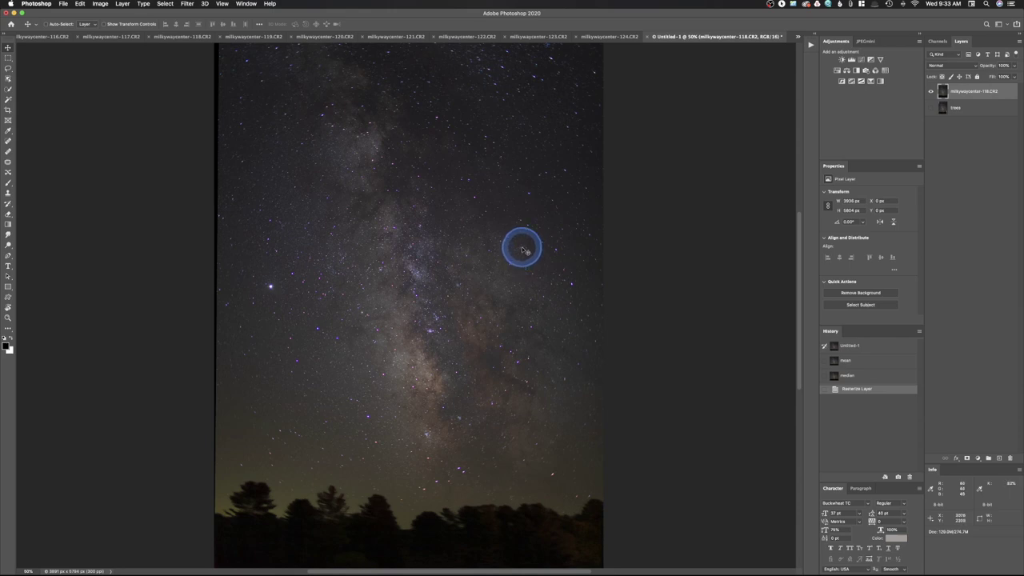
{"action": "left_click", "coordinate": [940, 41]}
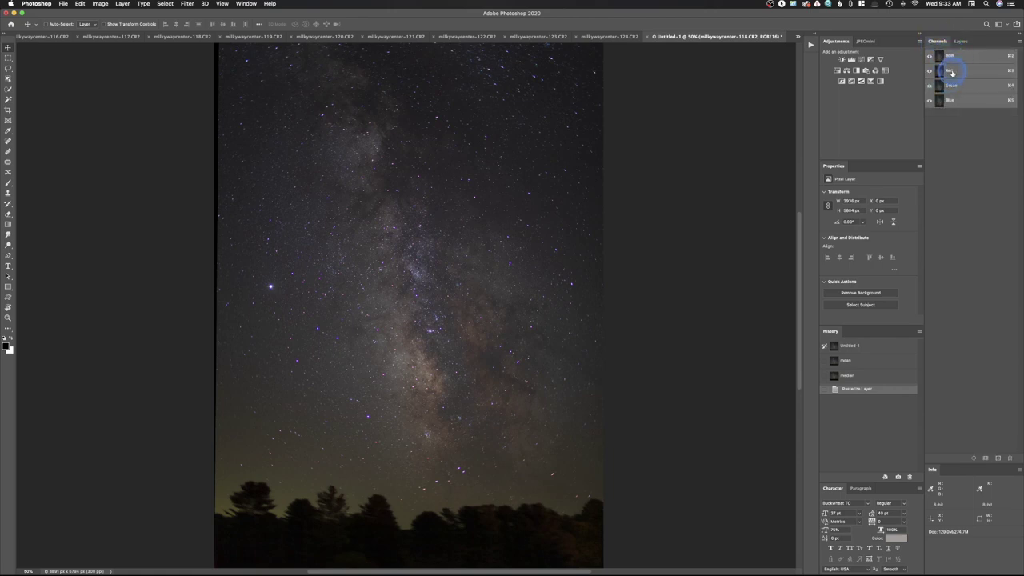
{"action": "left_click", "coordinate": [952, 72]}
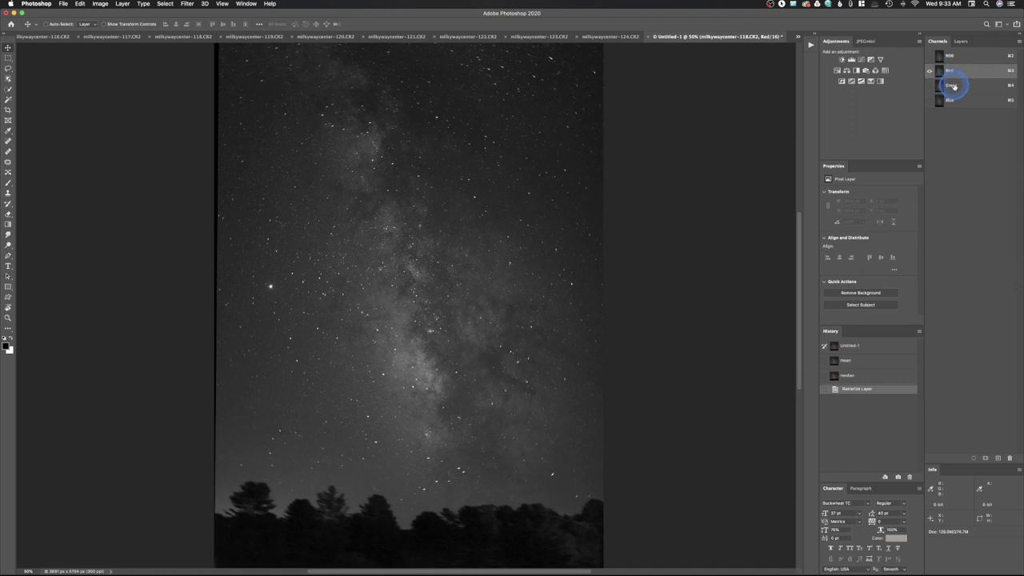
{"action": "left_click", "coordinate": [953, 84]}
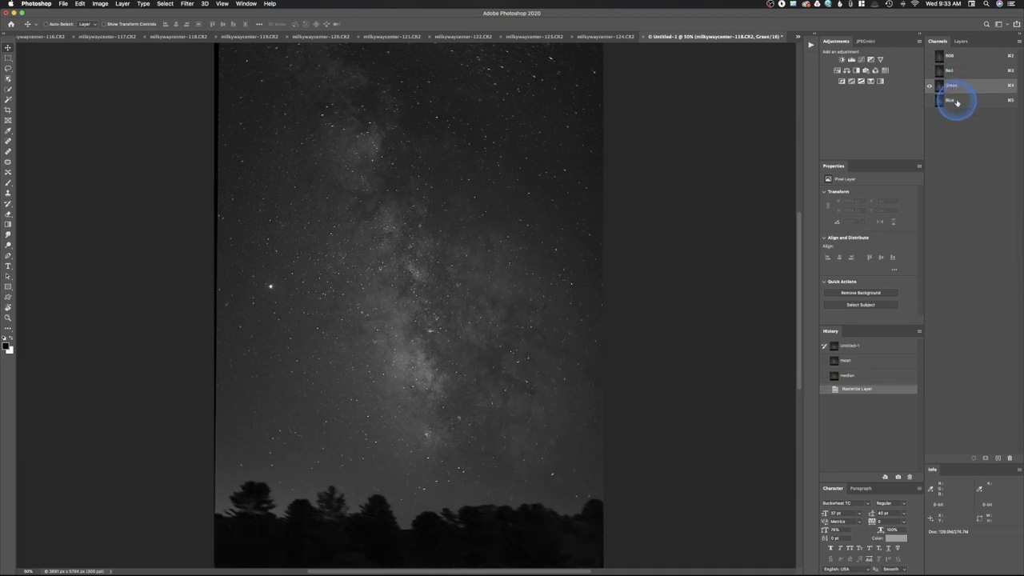
{"action": "left_click", "coordinate": [956, 101]}
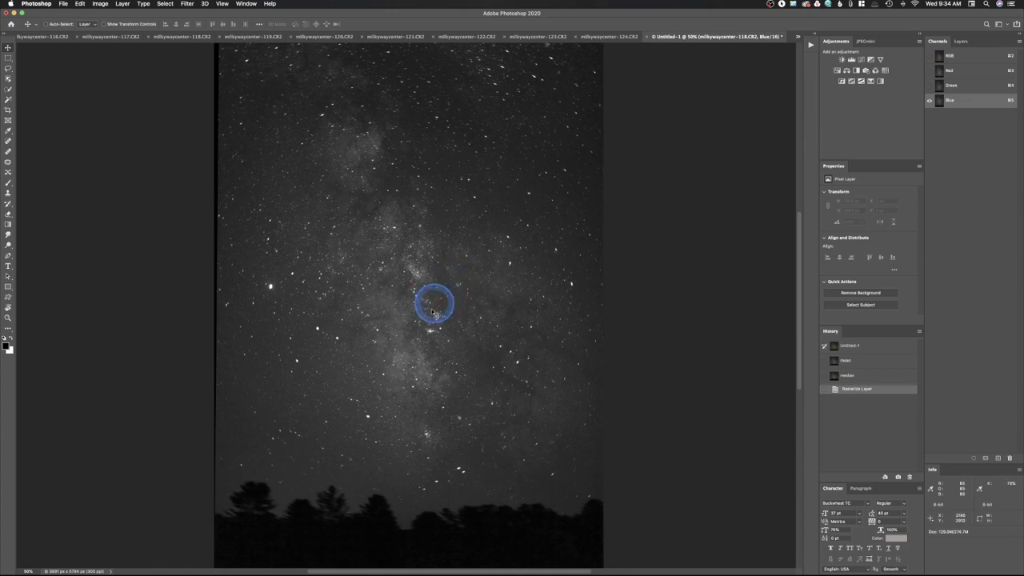
{"action": "left_click", "coordinate": [954, 86]}
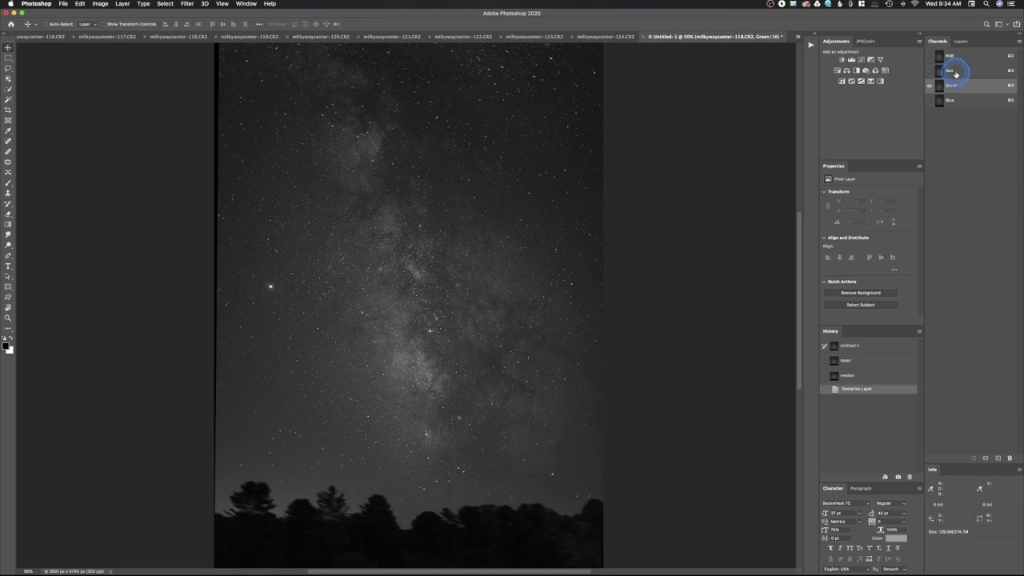
{"action": "left_click", "coordinate": [955, 74]}
{"action": "left_click", "coordinate": [950, 100]}
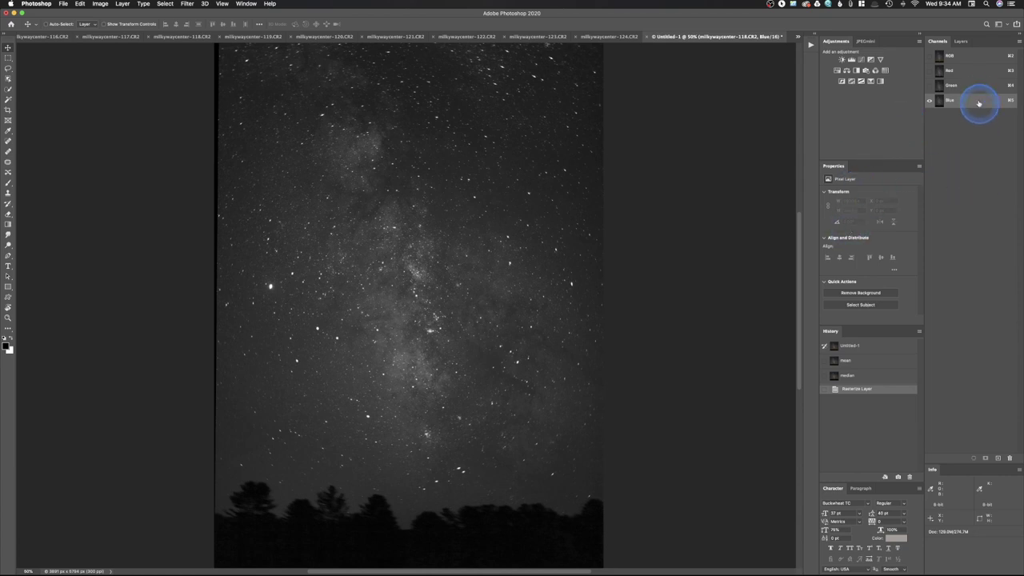
{"action": "left_click", "coordinate": [948, 56]}
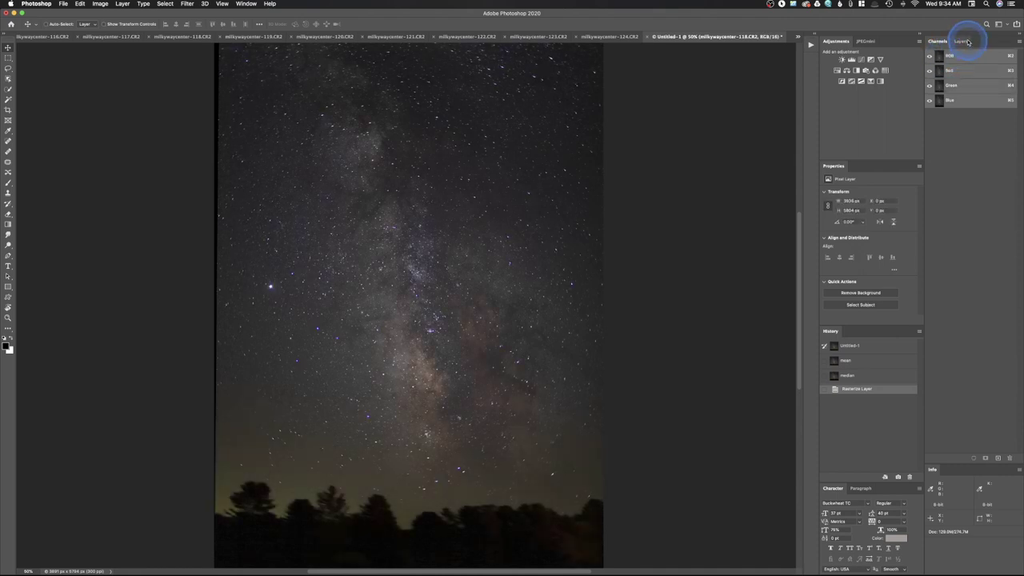
{"action": "left_click", "coordinate": [960, 41]}
{"action": "left_click", "coordinate": [959, 93]}
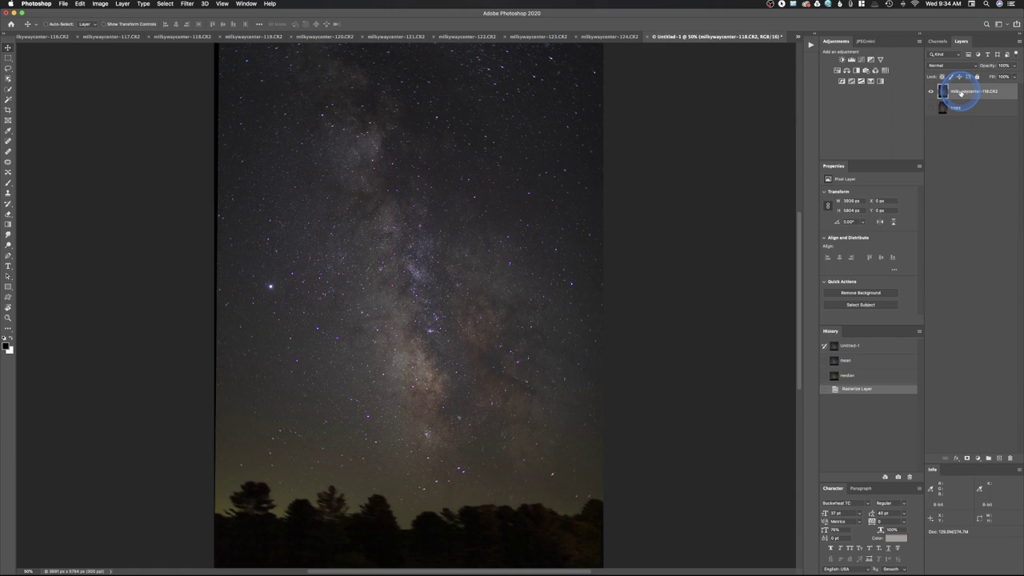
Duplicate the stacked layer and start a Color Range selection set to Highlights.
{"action": "key", "text": "super+j"}
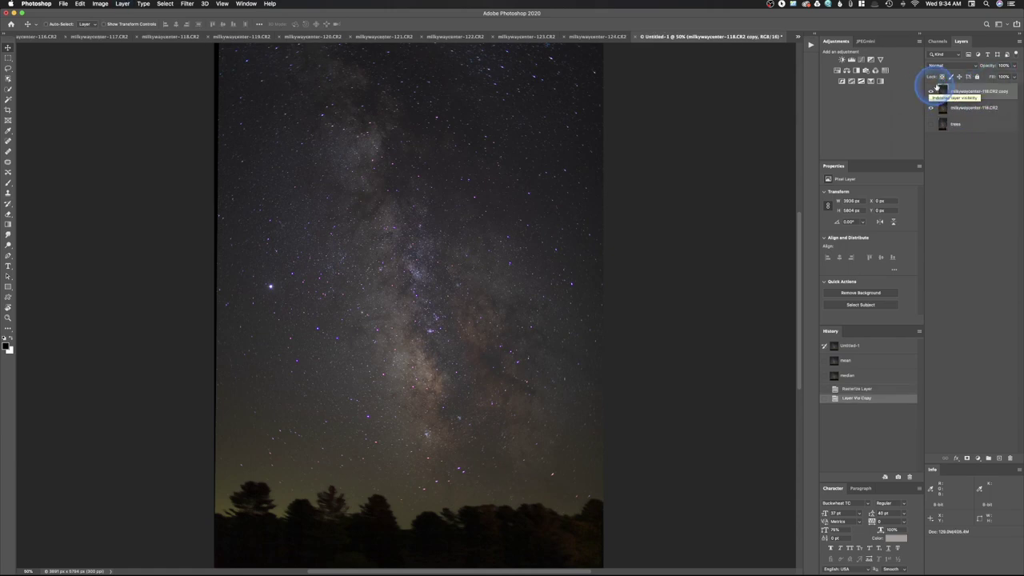
{"action": "left_click_drag", "start_coordinate": [940, 108], "coordinate": [943, 107]}
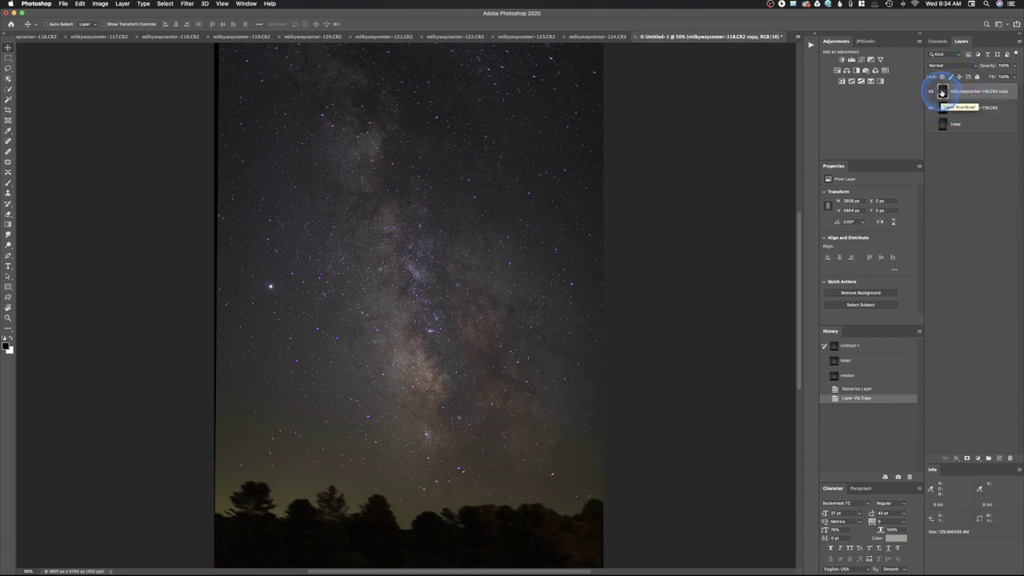
{"action": "left_click", "coordinate": [165, 5]}
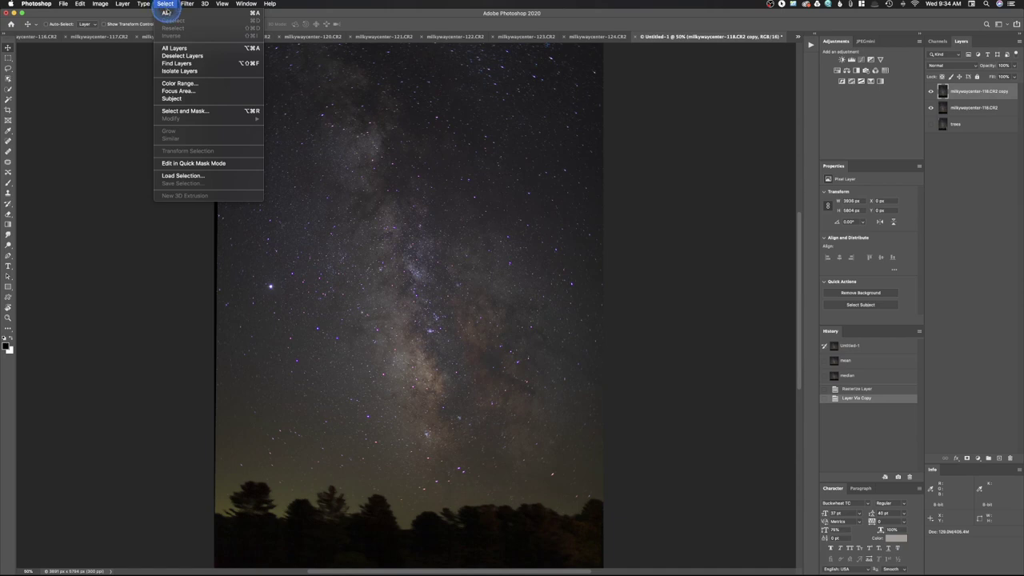
{"action": "left_click", "coordinate": [180, 85]}
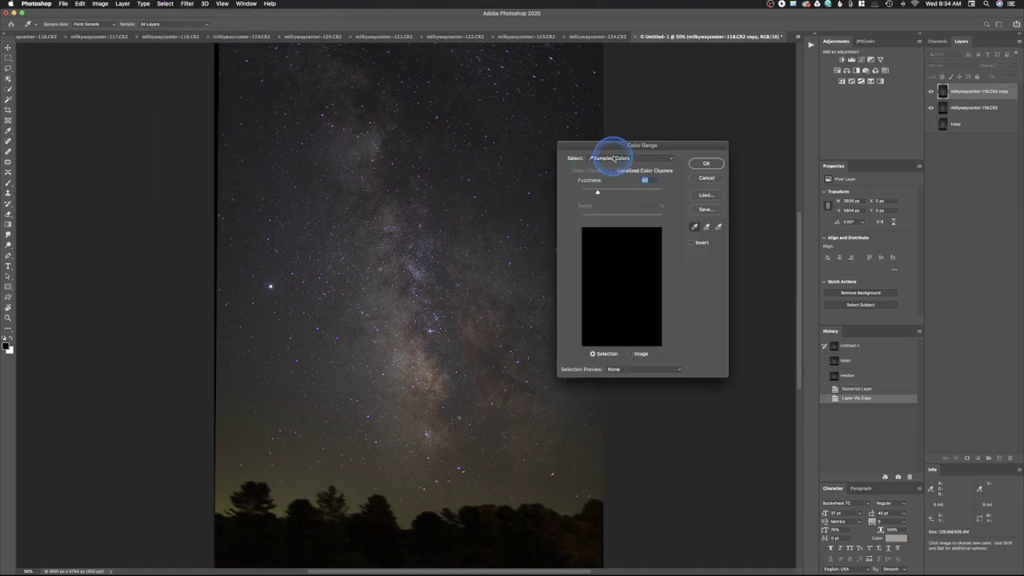
{"action": "left_click", "coordinate": [612, 158]}
{"action": "left_click", "coordinate": [612, 227]}
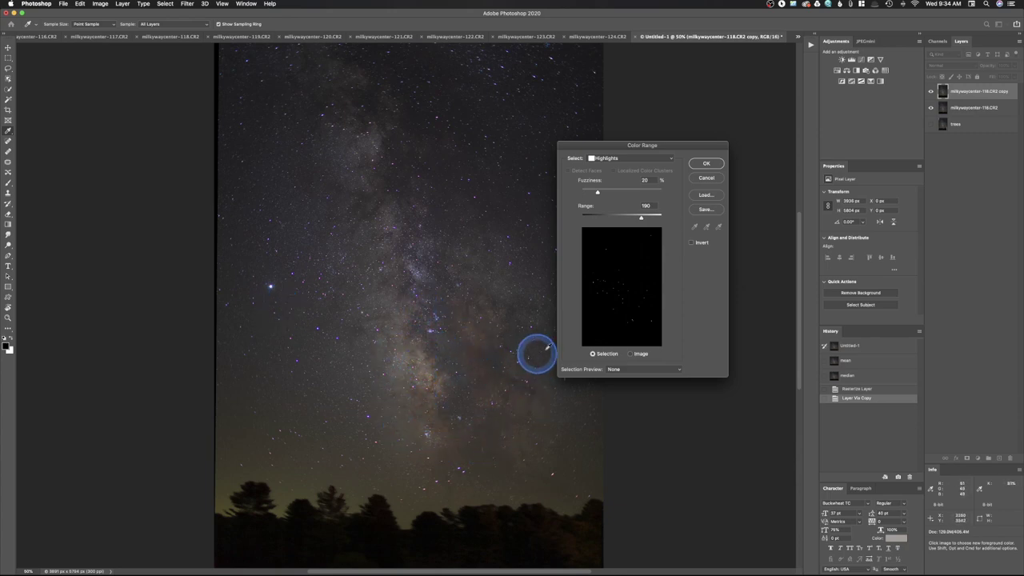
Set the Highlights Fuzziness to 28% and Range to 130, then confirm the selection.
{"action": "left_click_drag", "start_coordinate": [641, 220], "coordinate": [606, 218]}
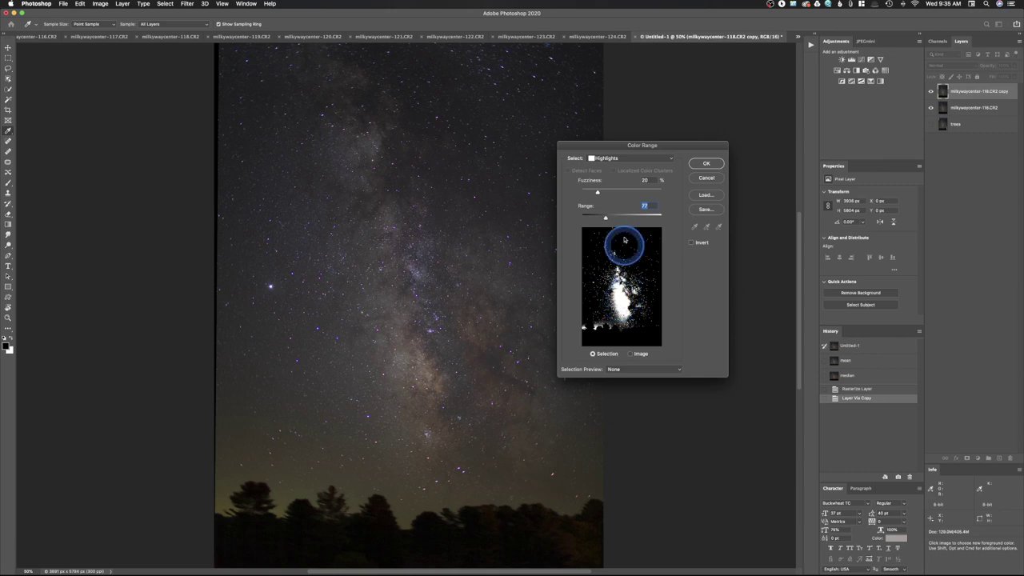
{"action": "left_click_drag", "start_coordinate": [606, 219], "coordinate": [618, 219]}
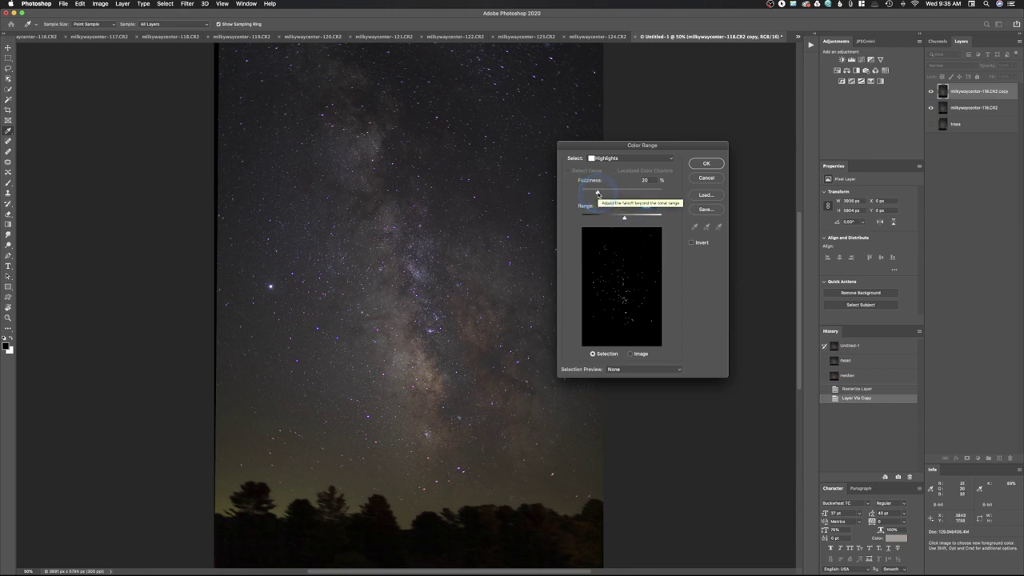
{"action": "left_click", "coordinate": [597, 193]}
{"action": "left_click", "coordinate": [598, 194]}
{"action": "mouse_move", "coordinate": [598, 194]}
{"action": "left_mouse_down"}
{"action": "mouse_move", "coordinate": [629, 194]}
{"action": "mouse_move", "coordinate": [606, 200]}
{"action": "left_mouse_up"}
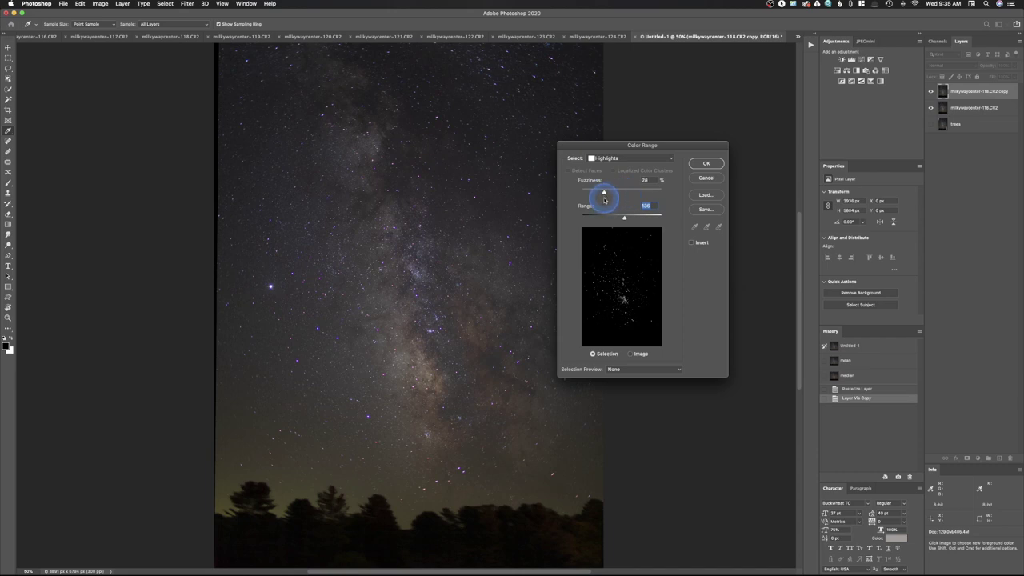
{"action": "left_click", "coordinate": [703, 164]}
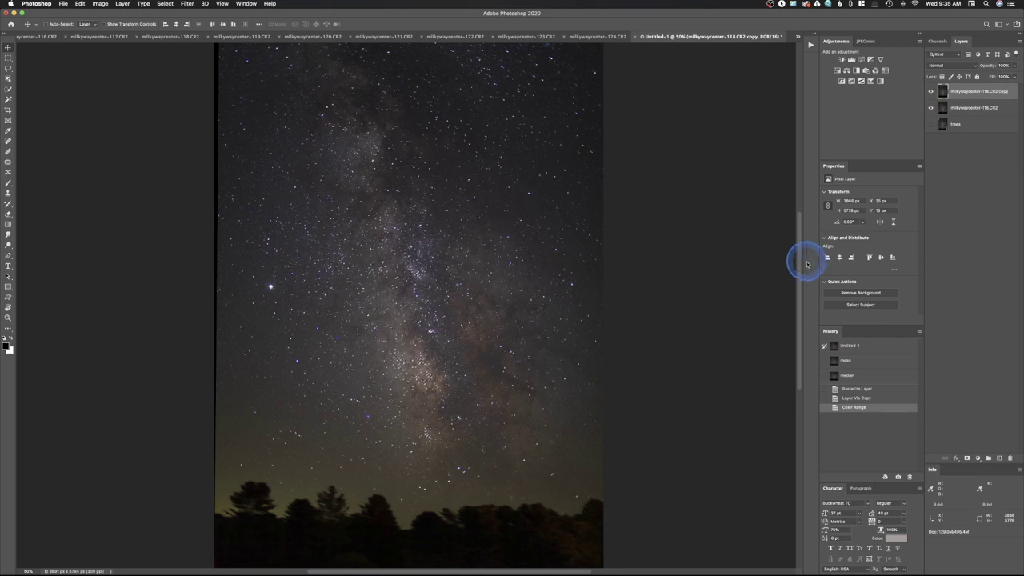
Save the star selection as an Alpha 1 channel, view it, then deselect.
{"action": "left_click", "coordinate": [938, 41]}
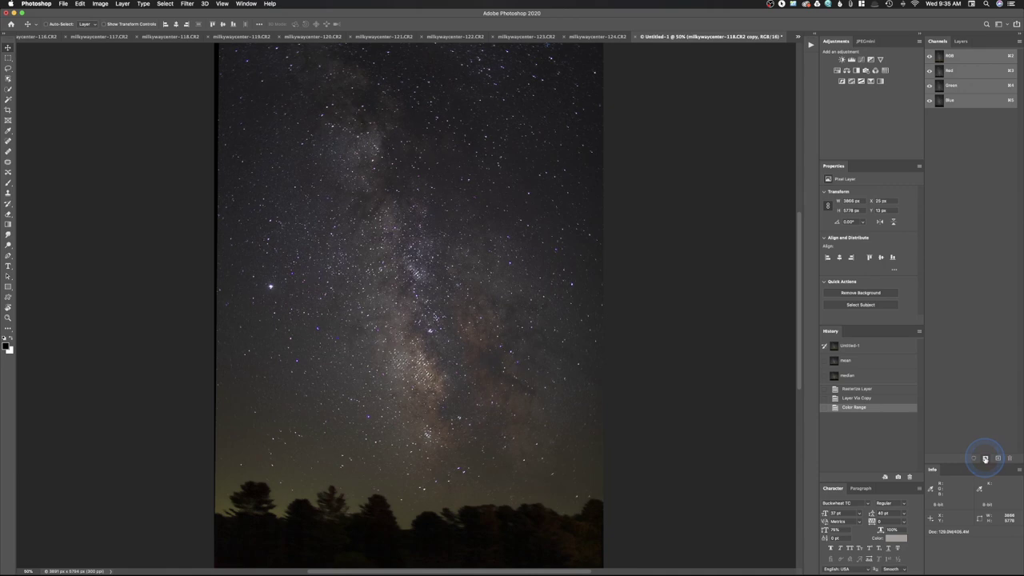
{"action": "left_click", "coordinate": [985, 458]}
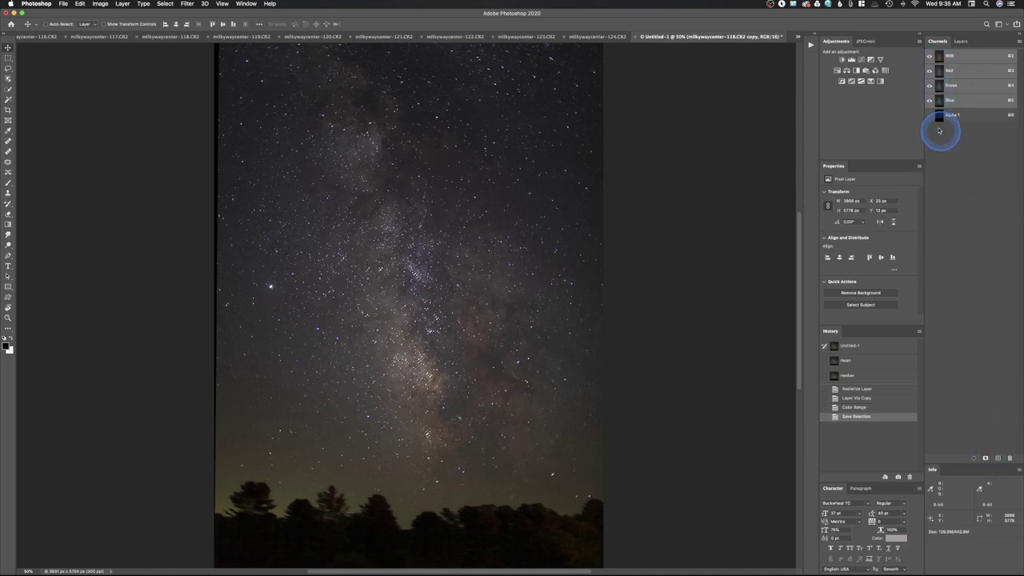
{"action": "left_click", "coordinate": [930, 115]}
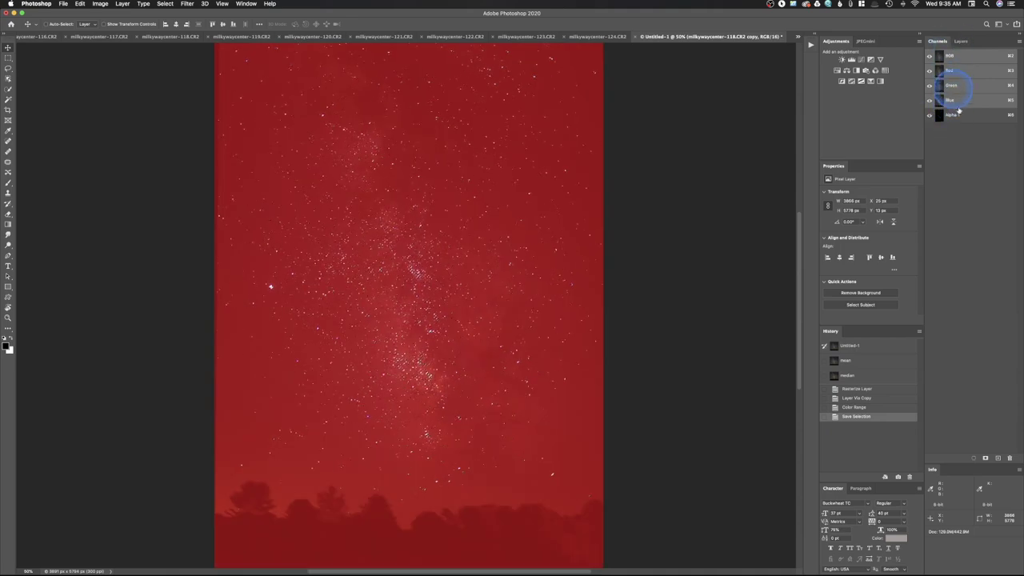
{"action": "left_click", "coordinate": [964, 119]}
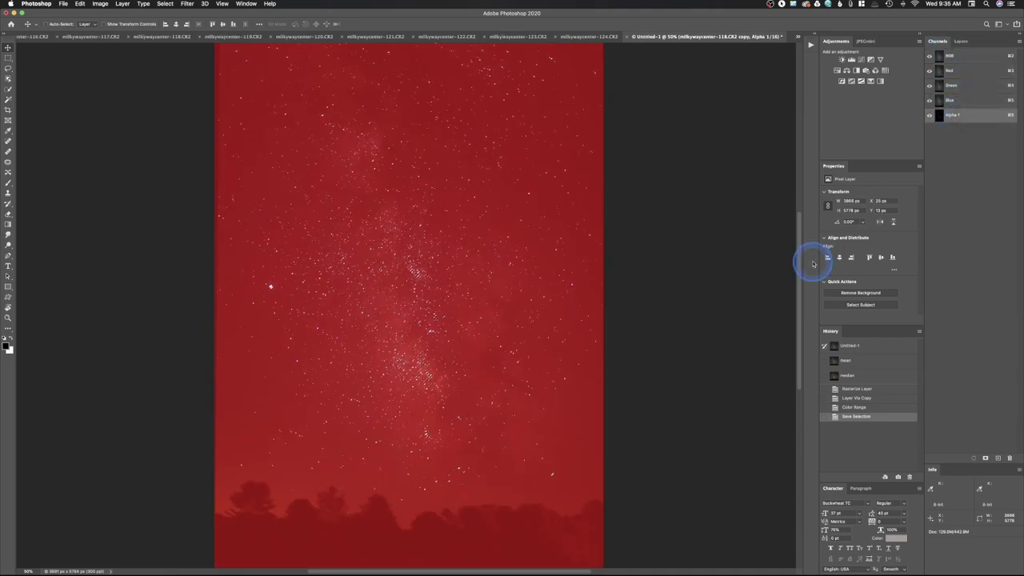
{"action": "key", "text": "super+d"}
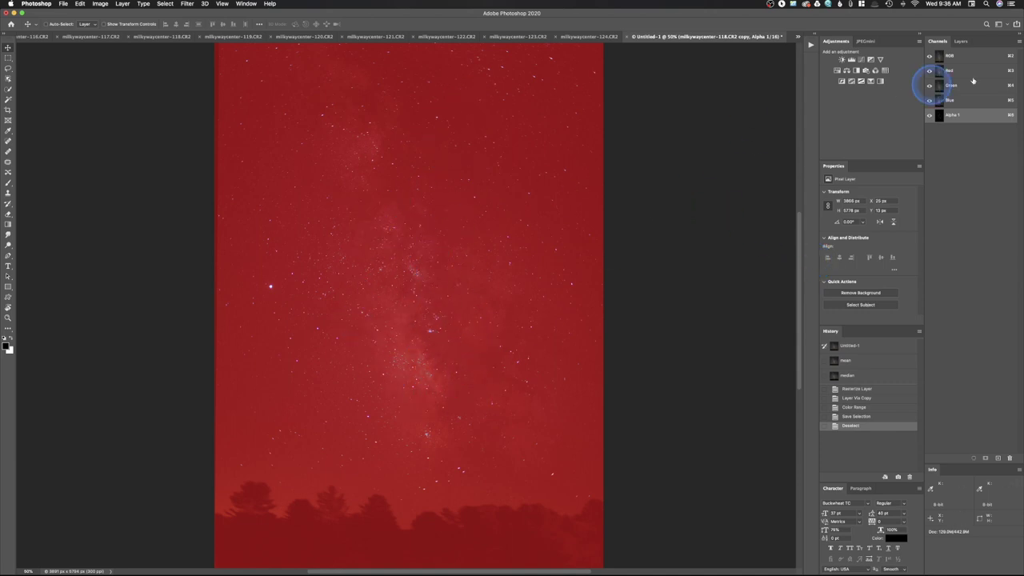
Load Alpha 1 back as a selection and view the Blue channel alone.
{"action": "left_click", "coordinate": [950, 115]}
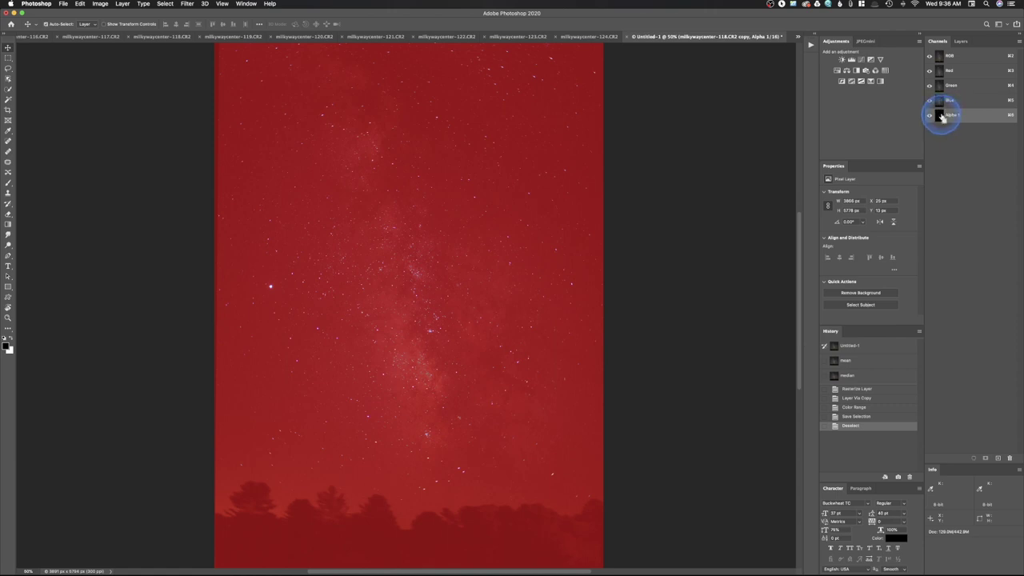
{"action": "left_click", "coordinate": [942, 117], "text": "super"}
{"action": "left_click", "coordinate": [479, 346]}
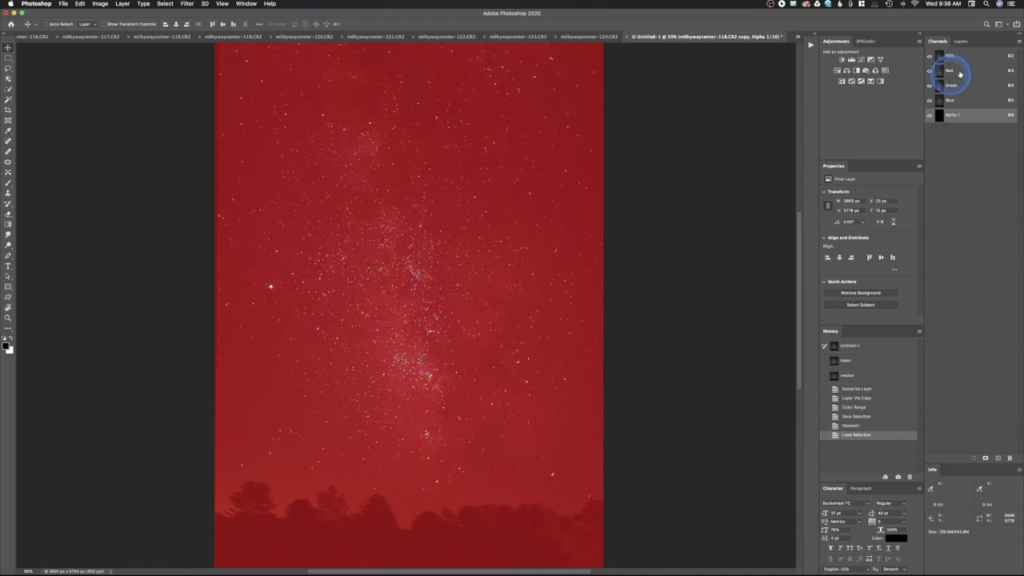
{"action": "left_click", "coordinate": [940, 99]}
{"action": "left_click", "coordinate": [965, 106]}
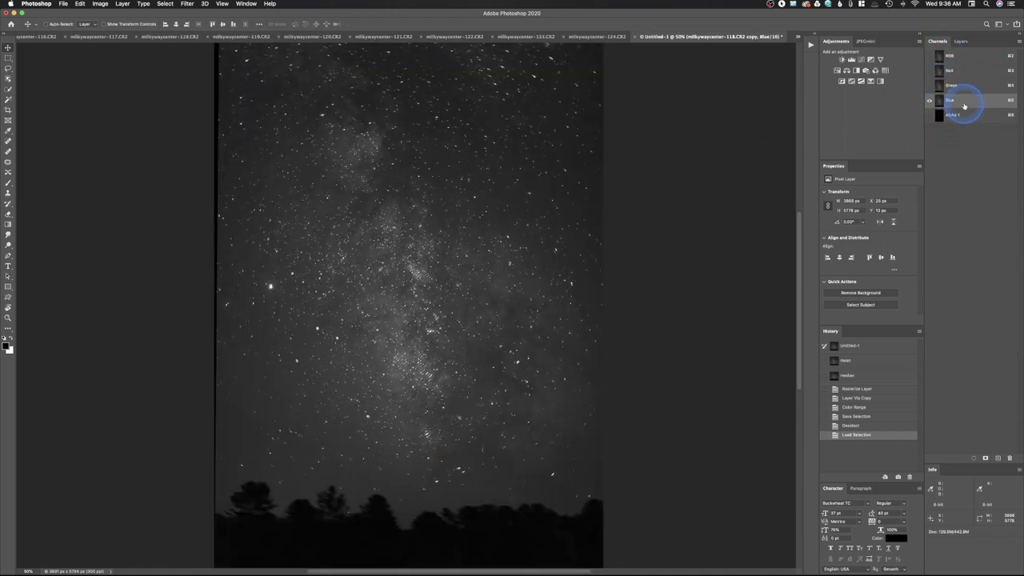
{"action": "left_click", "coordinate": [501, 308]}
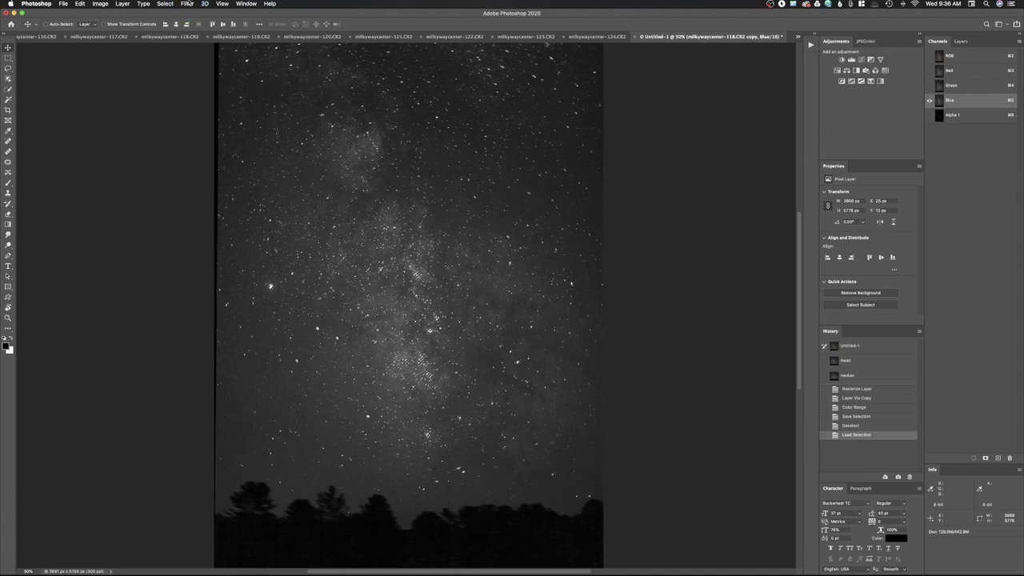
Run Filter > Other > Minimum on the Blue channel's stars at 1.0 px radius with Preserve Roundness.
{"action": "left_click", "coordinate": [188, 4]}
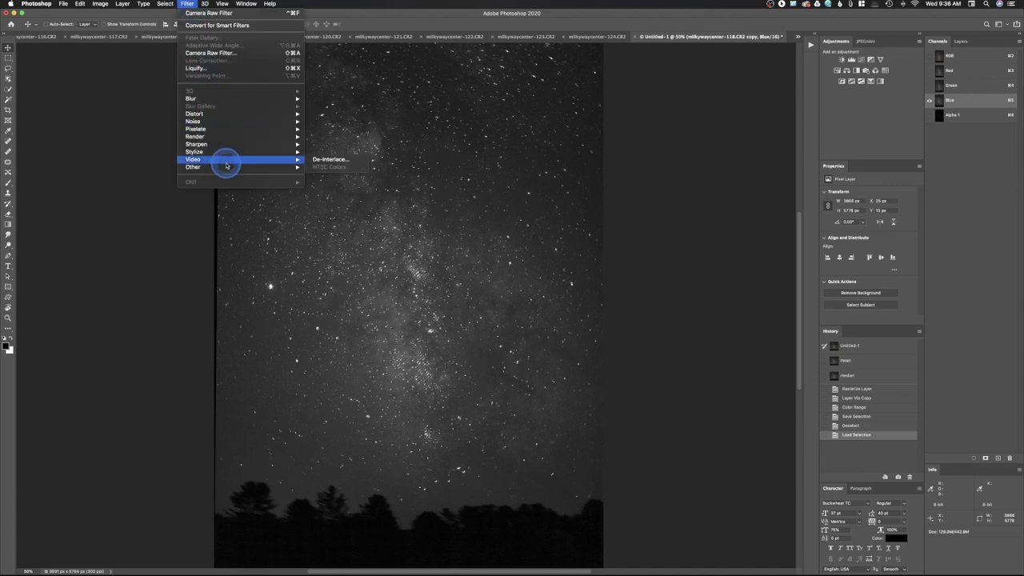
{"action": "mouse_move", "coordinate": [229, 167]}
{"action": "left_click", "coordinate": [333, 198]}
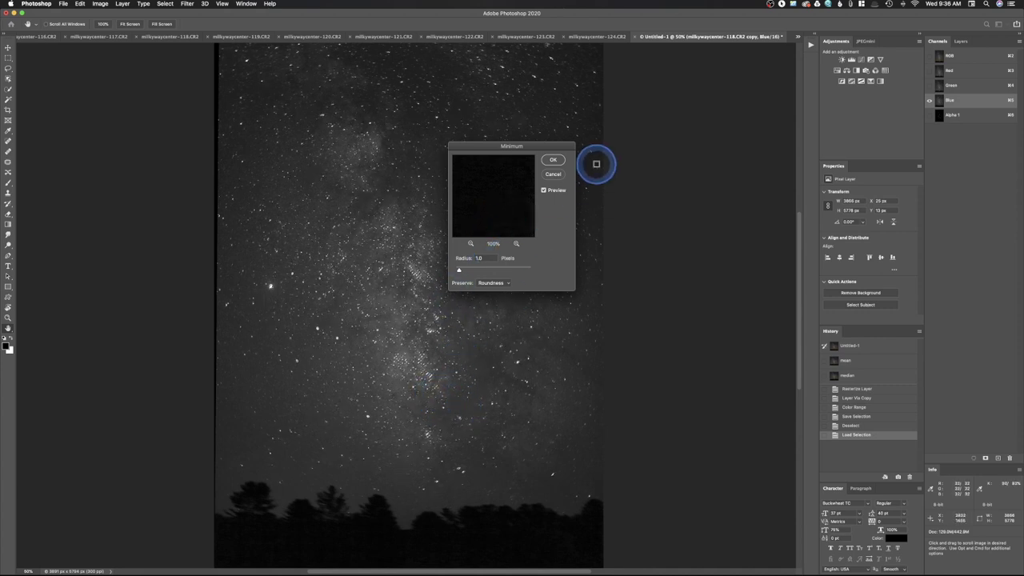
{"action": "left_click", "coordinate": [555, 160]}
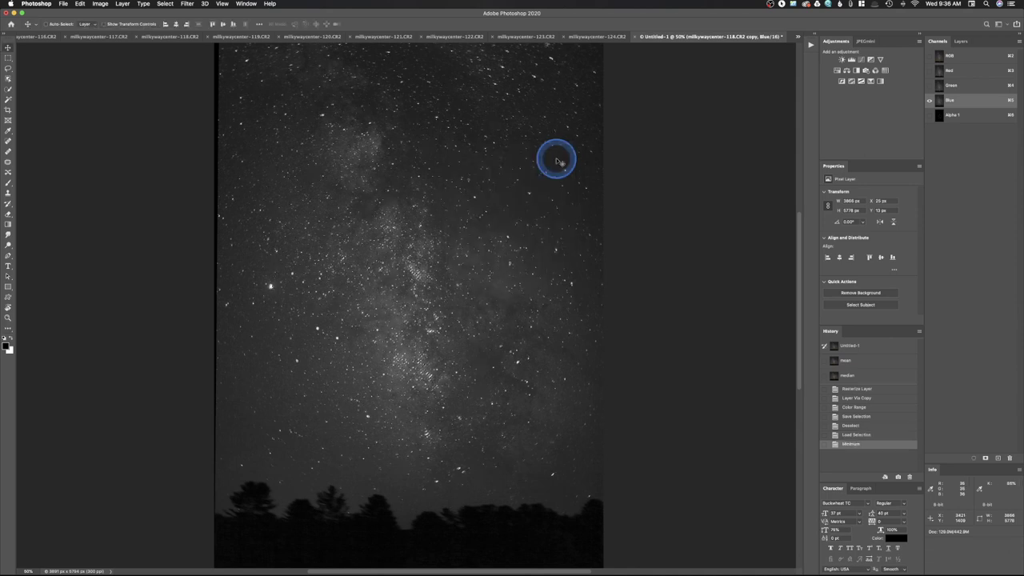
Return to the RGB composite and layer list, deselect the stars, and zoom to 200% on them.
{"action": "left_click", "coordinate": [930, 56]}
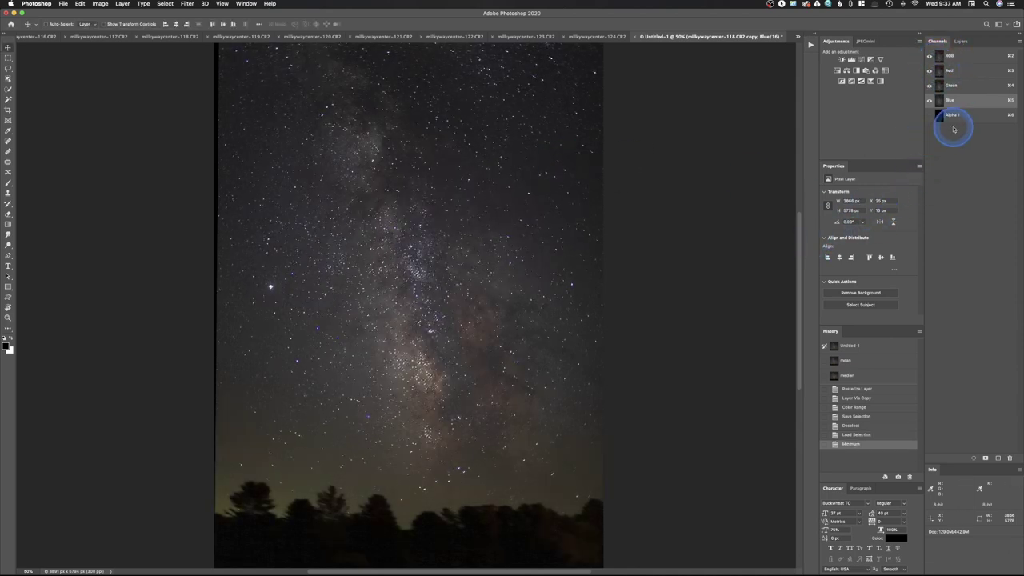
{"action": "left_click", "coordinate": [961, 41]}
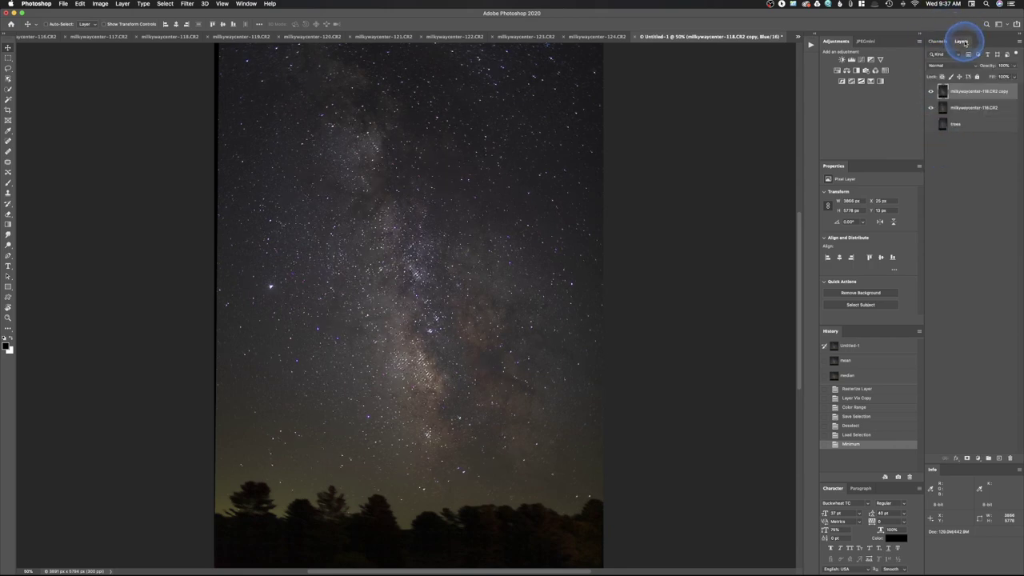
{"action": "key", "text": "super+d"}
{"action": "left_click", "coordinate": [627, 305]}
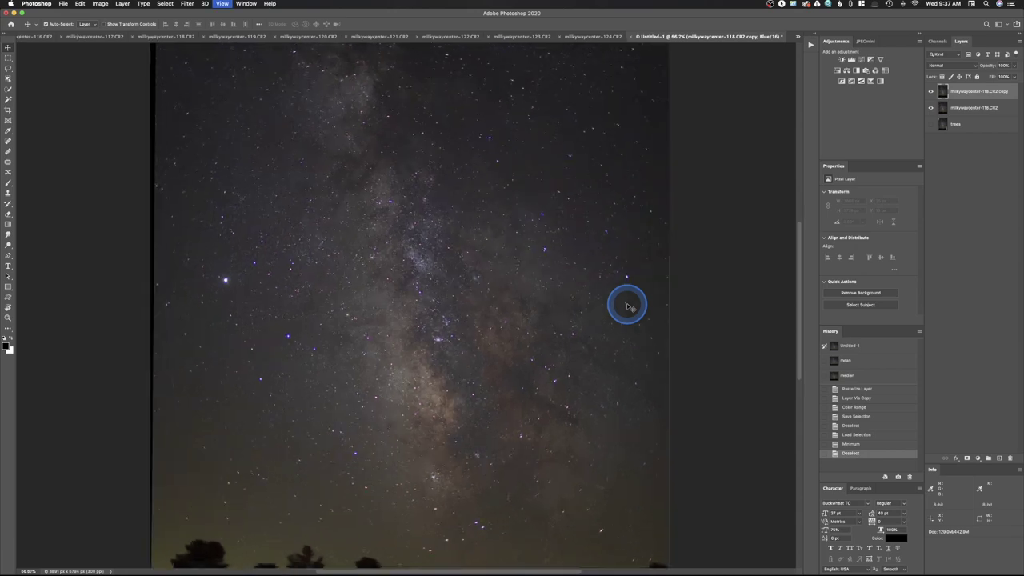
{"action": "left_click", "coordinate": [627, 305]}
{"action": "left_click", "coordinate": [627, 305]}
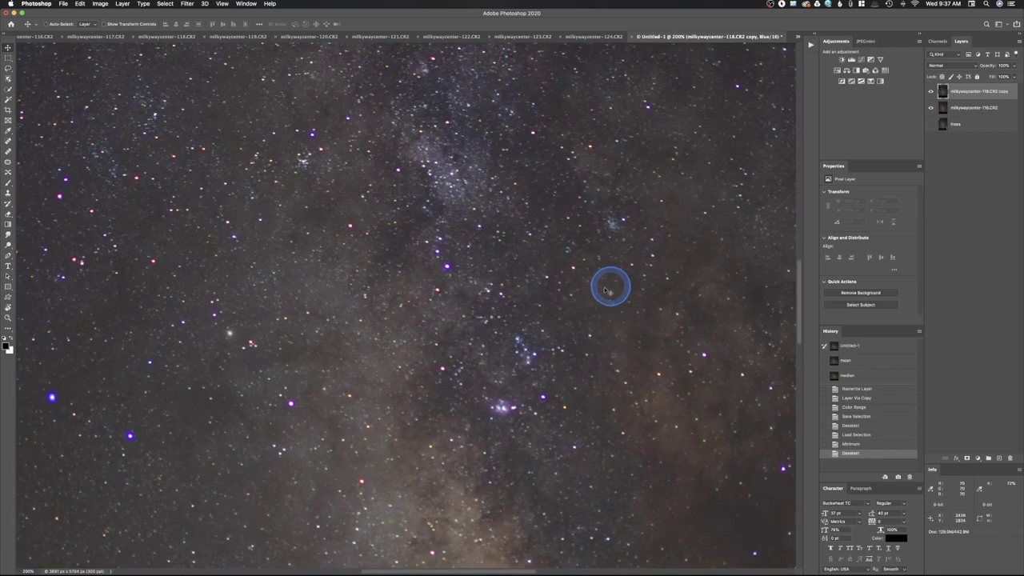
{"action": "left_click_drag", "start_coordinate": [352, 379], "coordinate": [595, 349]}
{"action": "left_click", "coordinate": [120, 196]}
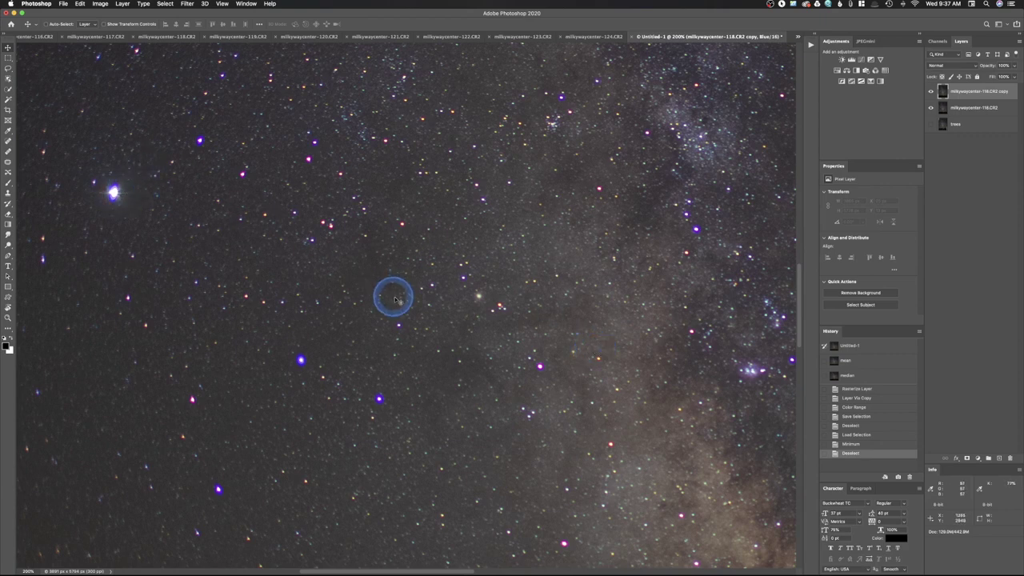
Toggle the star-reduced layer off and on at 200% to compare it with the original.
{"action": "left_click", "coordinate": [931, 92], "text": "alt"}
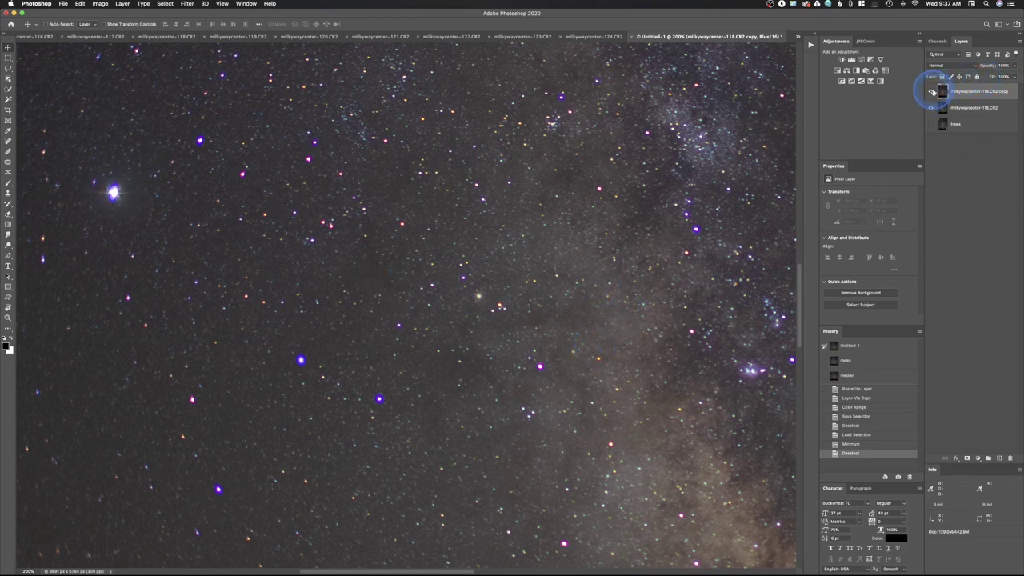
{"action": "left_click", "coordinate": [931, 92], "text": "alt"}
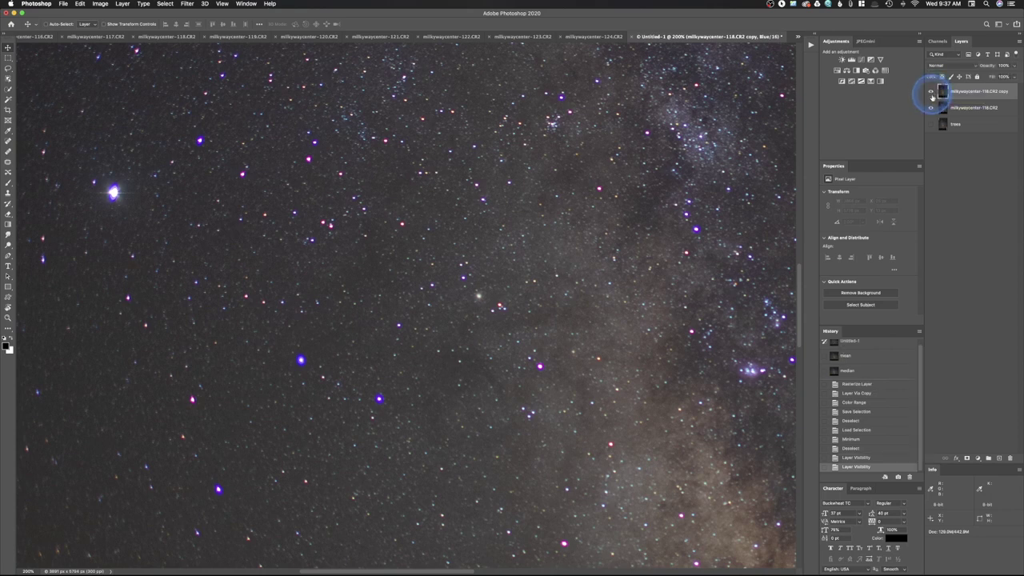
{"action": "left_click", "coordinate": [931, 92], "text": "alt"}
{"action": "left_click", "coordinate": [931, 92], "text": "alt"}
{"action": "left_click", "coordinate": [932, 92], "text": "alt"}
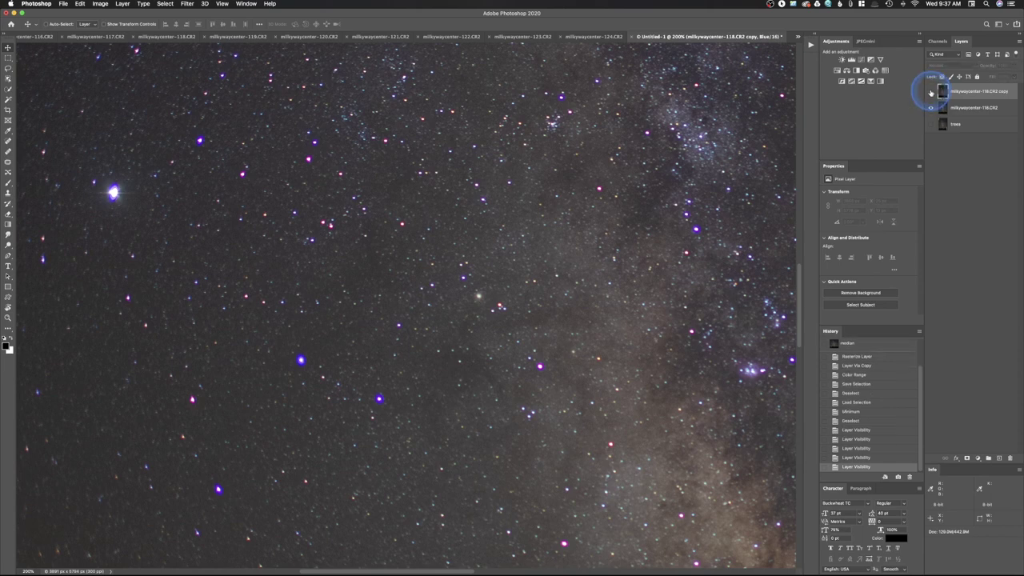
{"action": "left_click", "coordinate": [931, 92], "text": "alt"}
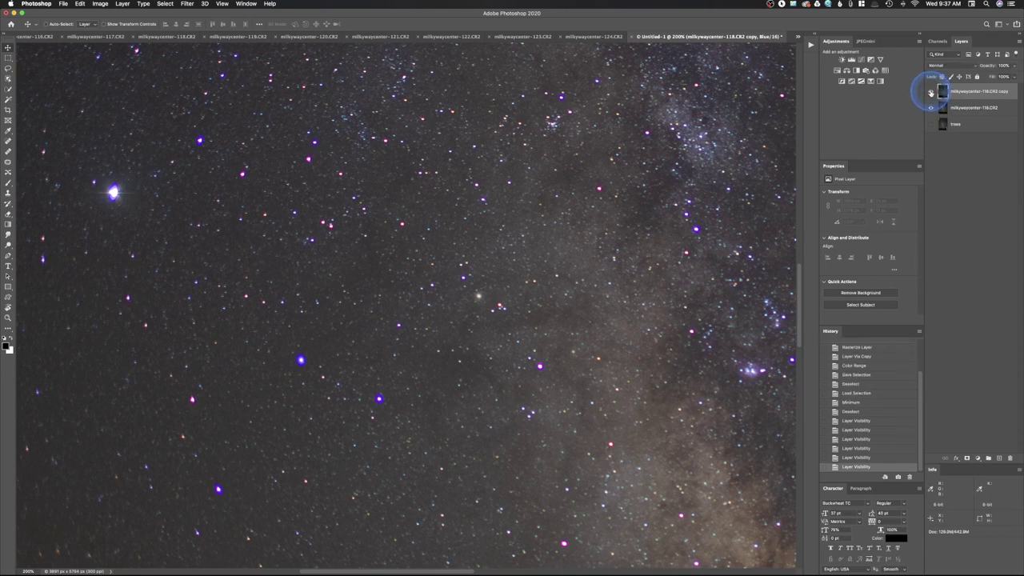
{"action": "left_click", "coordinate": [932, 92], "text": "alt"}
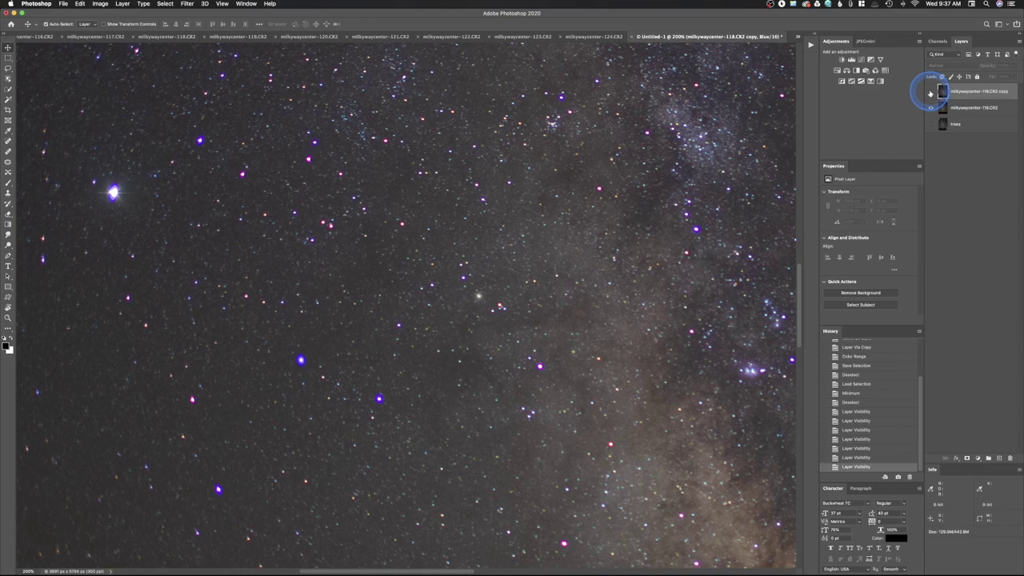
Zoom to 500% and keep flicking the star-reduced layer on and off; cancel an accidental layer rename.
{"action": "key", "text": "super+equal"}
{"action": "key", "text": "super+equal"}
{"action": "key", "text": "super+equal"}
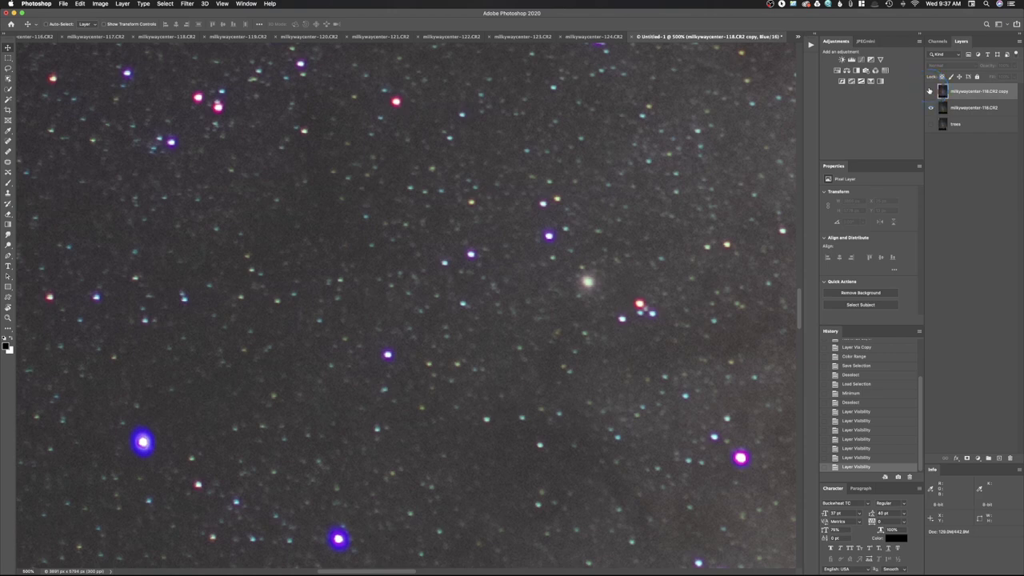
{"action": "left_click", "coordinate": [930, 92]}
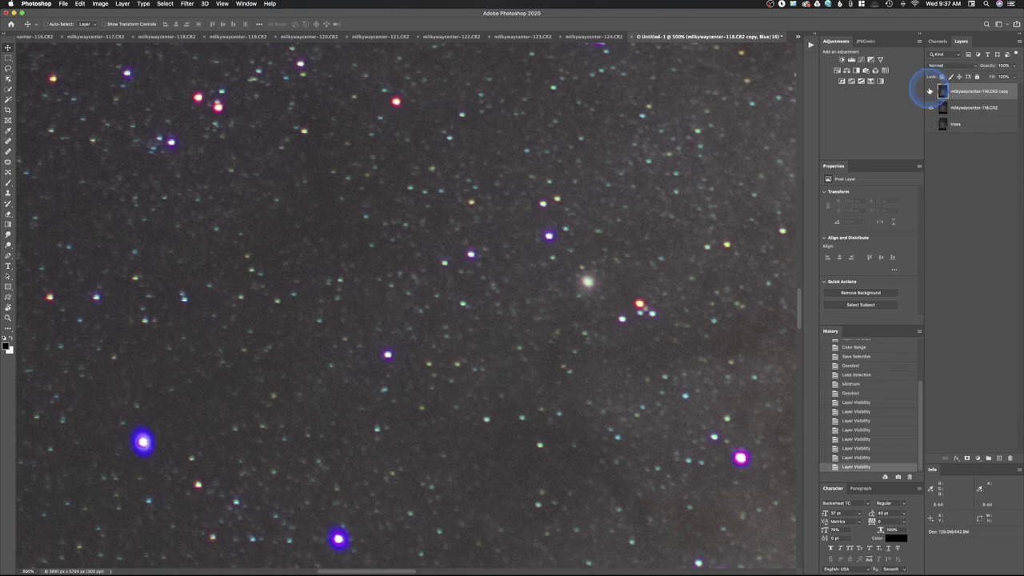
{"action": "left_click", "coordinate": [929, 91]}
{"action": "left_click", "coordinate": [930, 92]}
{"action": "left_click", "coordinate": [930, 92]}
{"action": "left_click", "coordinate": [930, 92]}
{"action": "double_click", "coordinate": [972, 108]}
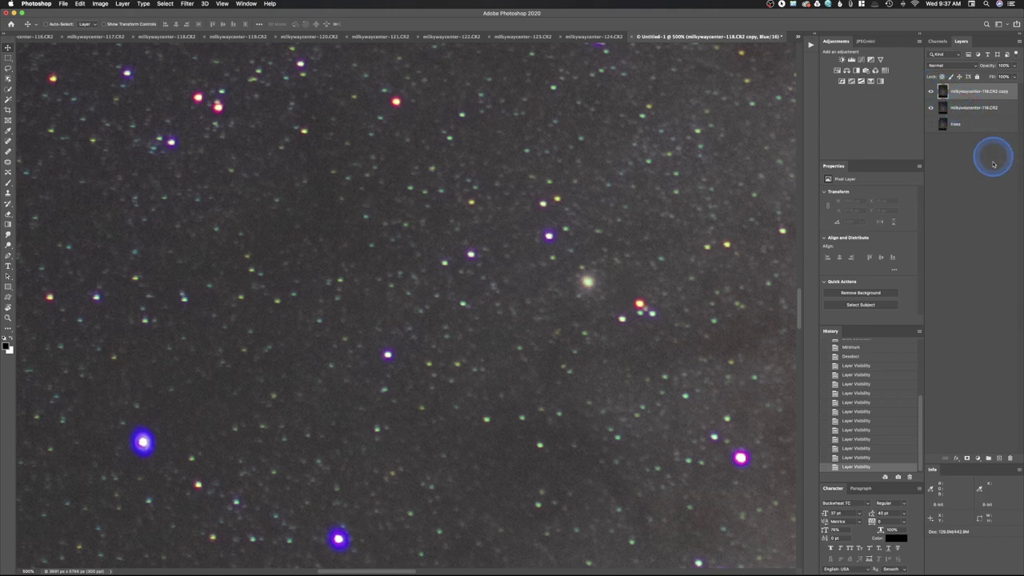
{"action": "left_click", "coordinate": [599, 208]}
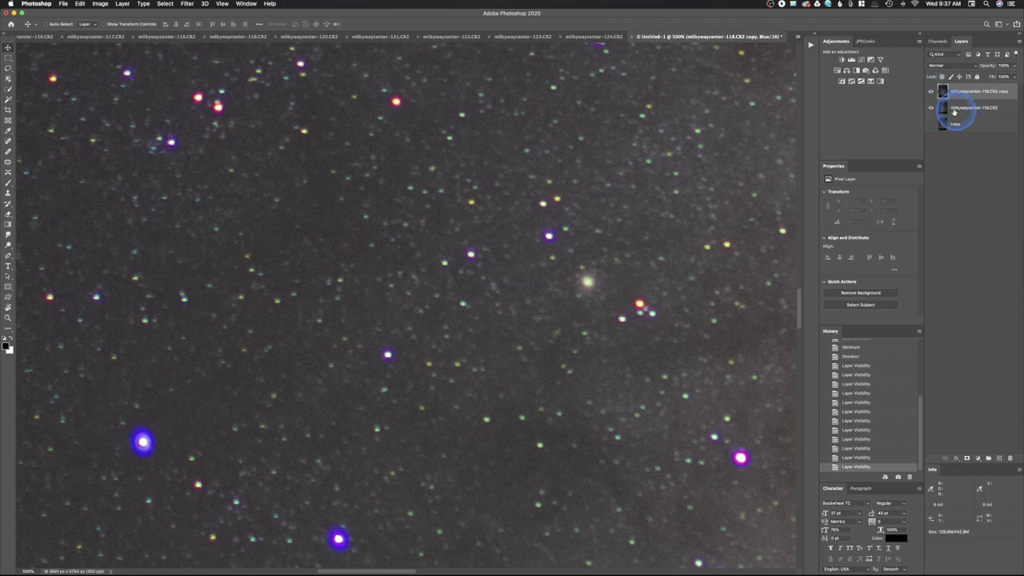
Delete the original milkywaycenter-118.CR2 layer in the trash and zoom out to 50%.
{"action": "left_click_drag", "start_coordinate": [941, 106], "coordinate": [1010, 458]}
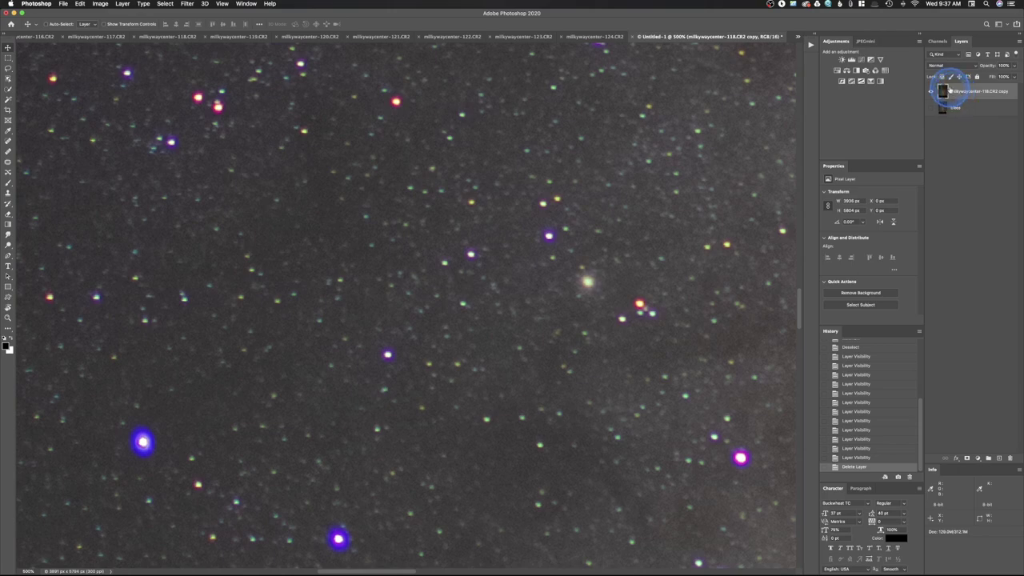
{"action": "key", "text": "super+minus"}
{"action": "key", "text": "super+minus"}
{"action": "key", "text": "super+minus"}
{"action": "key", "text": "super+minus"}
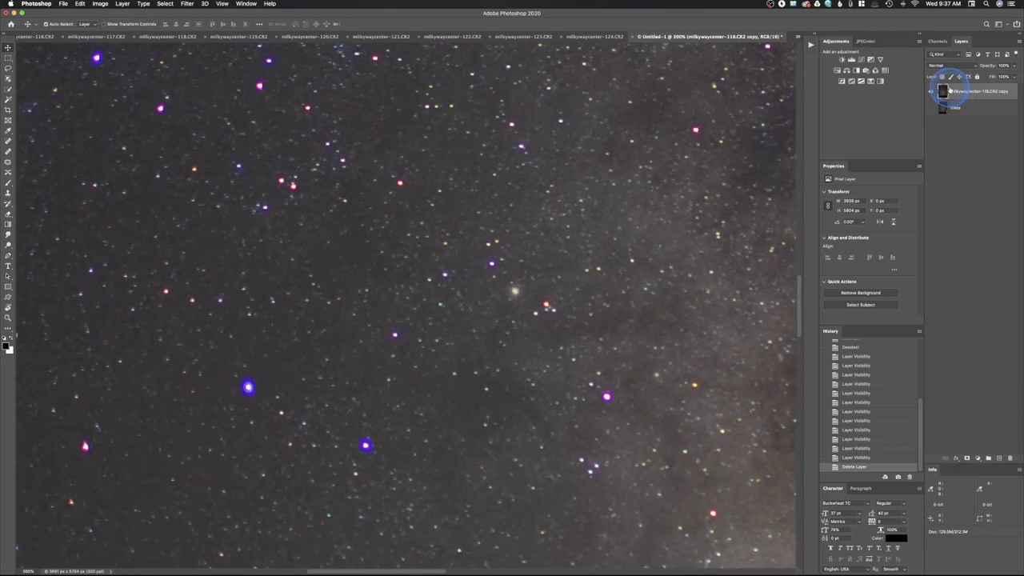
{"action": "key", "text": "super+minus"}
{"action": "key", "text": "super+minus"}
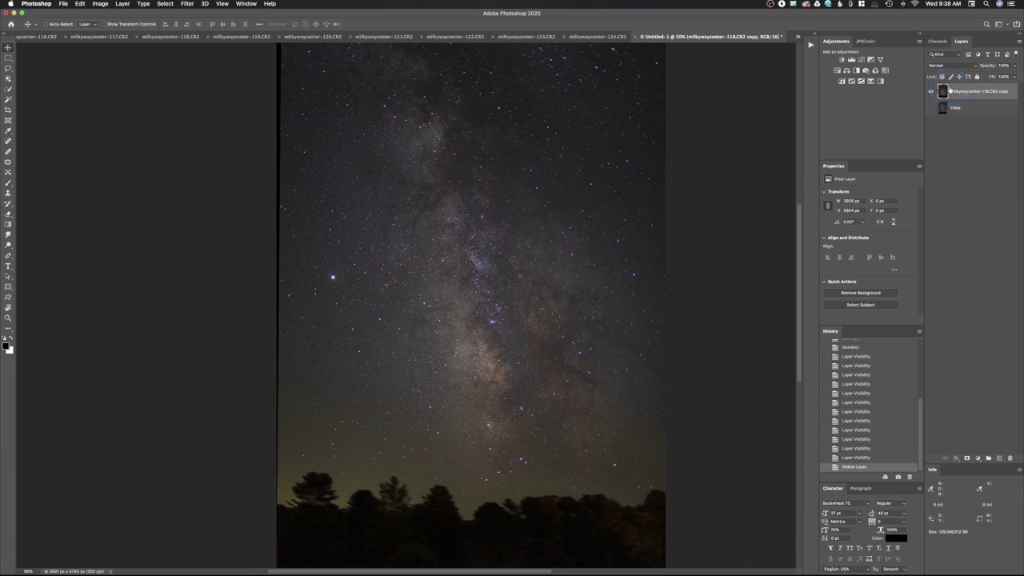
Select all of the Red channel and copy it, then go back to the RGB composite and layer list.
{"action": "left_click", "coordinate": [938, 41]}
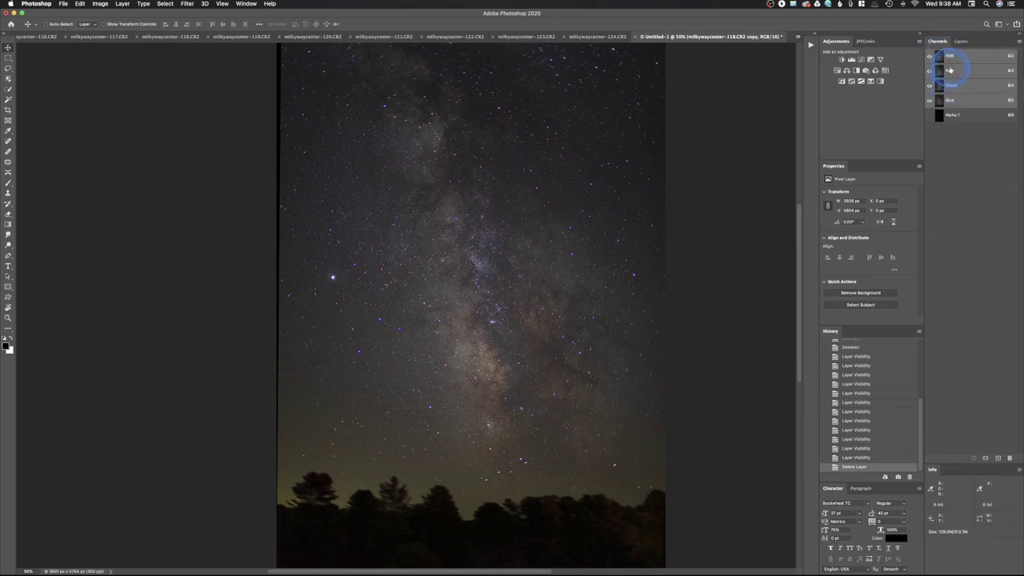
{"action": "left_click", "coordinate": [950, 70]}
{"action": "left_click", "coordinate": [957, 86]}
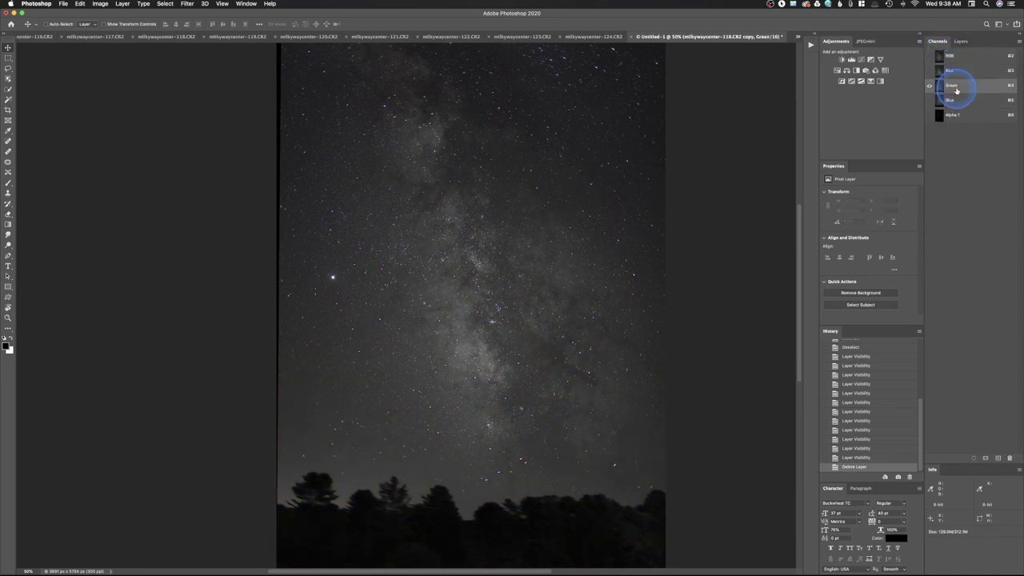
{"action": "left_click", "coordinate": [951, 70]}
{"action": "left_click", "coordinate": [461, 415]}
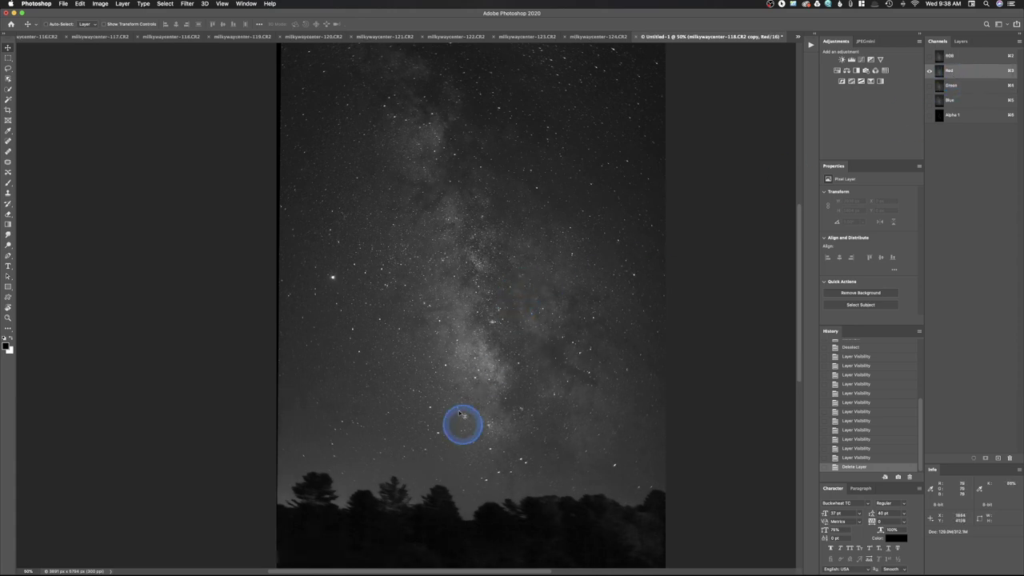
{"action": "left_click", "coordinate": [497, 334]}
{"action": "key", "text": "super+a"}
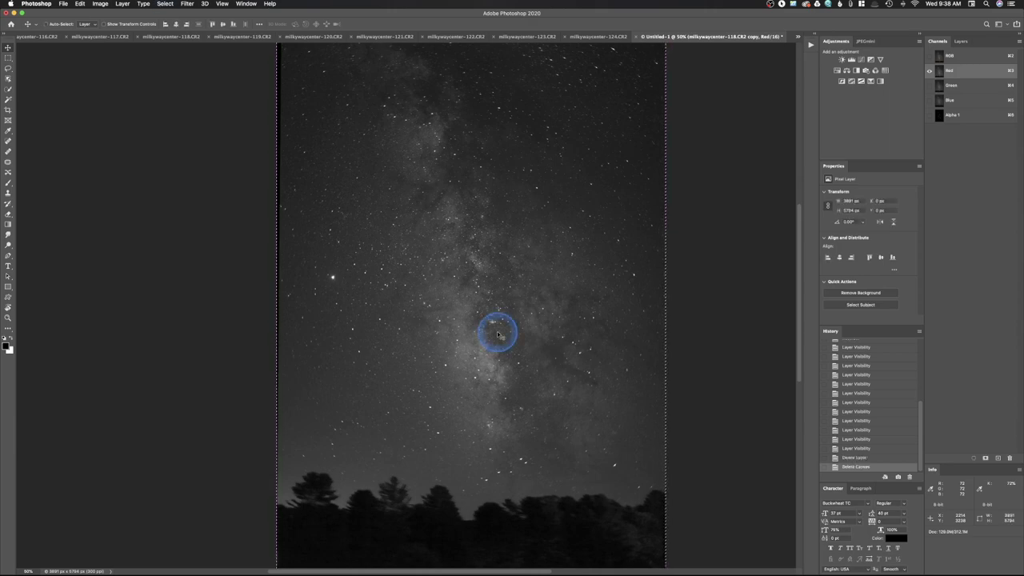
{"action": "key", "text": "super+v"}
{"action": "key", "text": "super+v"}
{"action": "left_click", "coordinate": [948, 56]}
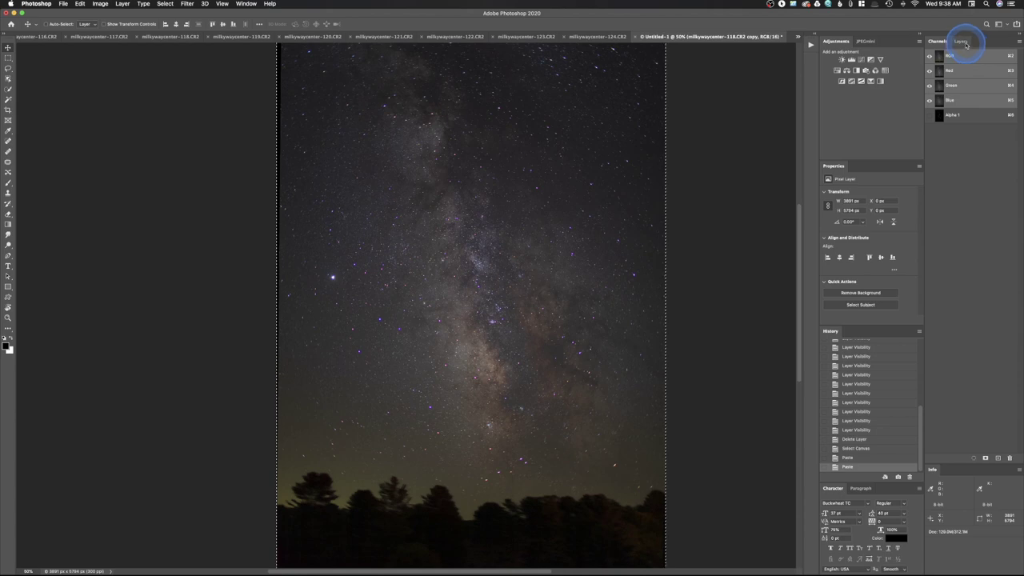
{"action": "left_click", "coordinate": [962, 42]}
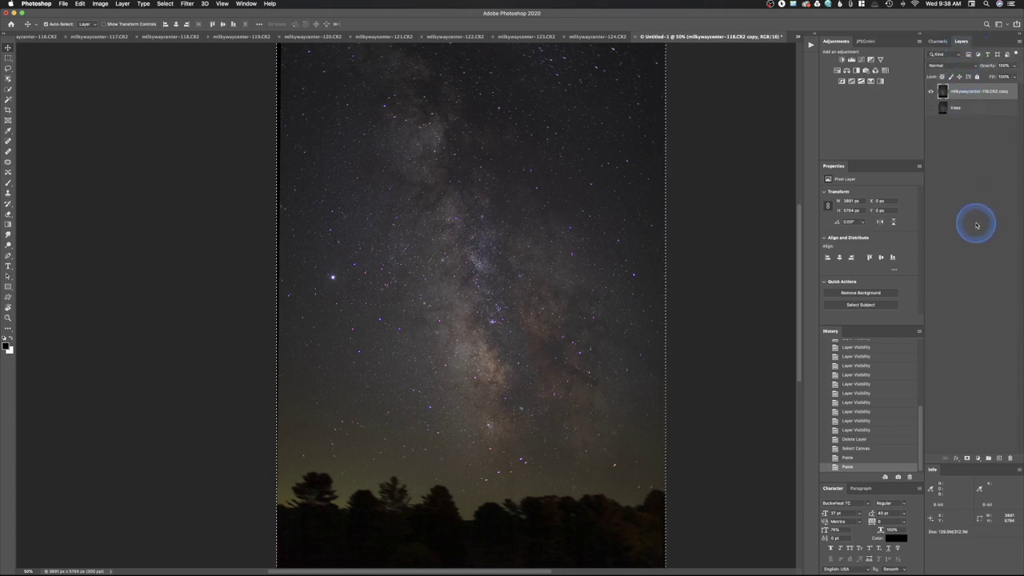
{"action": "key", "text": "super+v"}
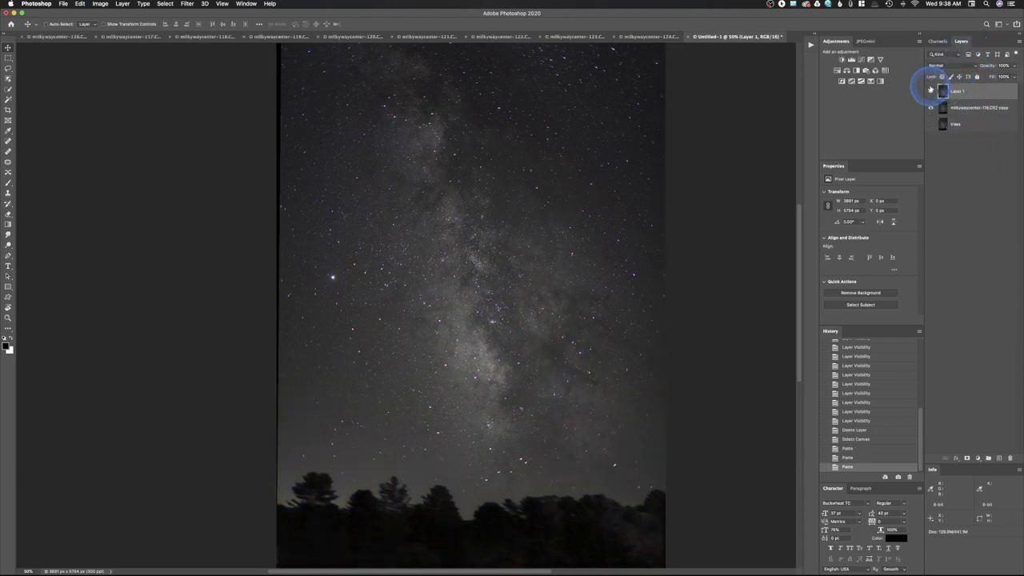
{"action": "left_click", "coordinate": [932, 92]}
{"action": "left_click", "coordinate": [932, 92]}
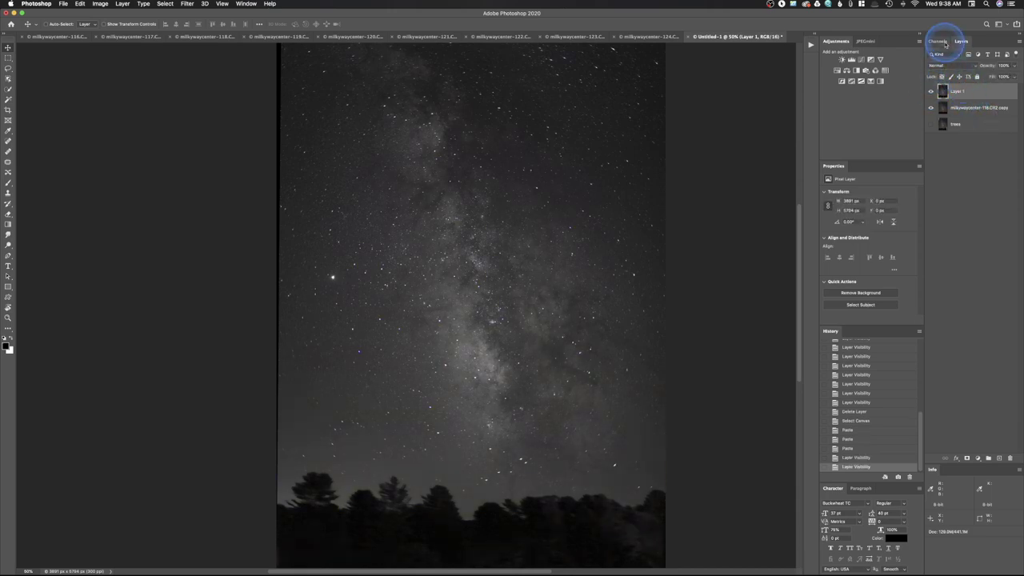
{"action": "left_click", "coordinate": [942, 65]}
{"action": "left_click", "coordinate": [942, 245]}
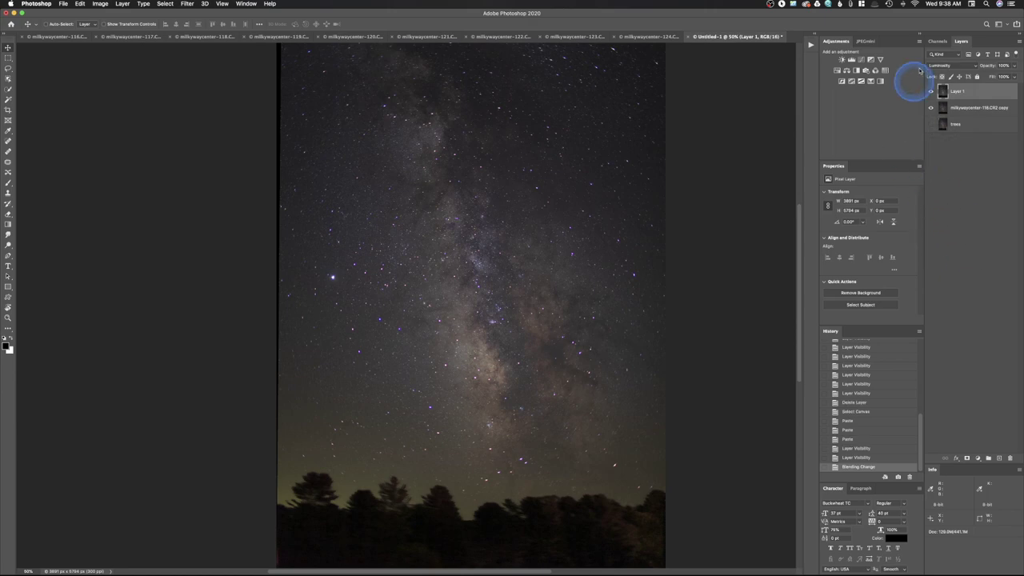
{"action": "left_click", "coordinate": [931, 91]}
{"action": "left_click", "coordinate": [931, 91]}
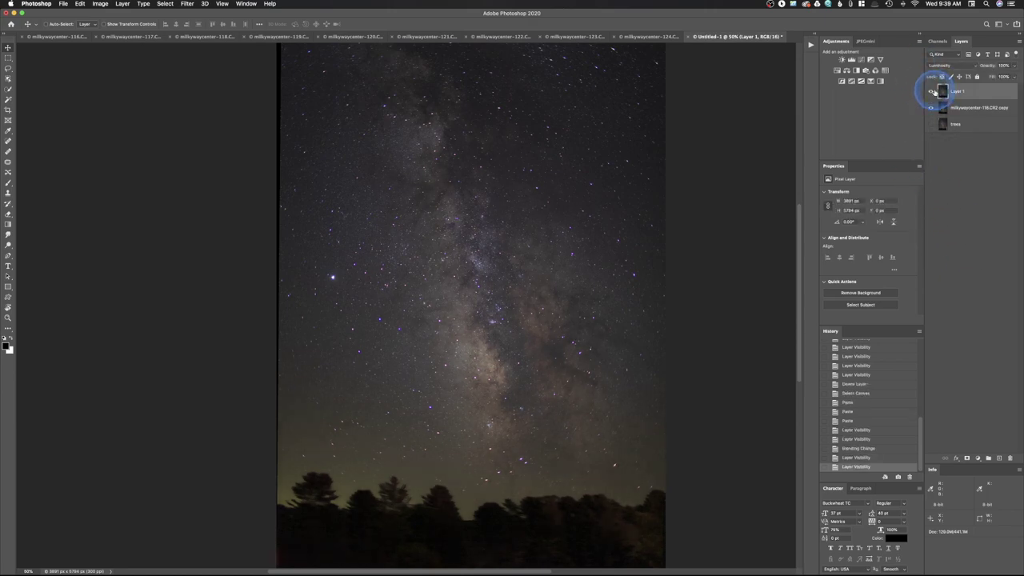
{"action": "left_click", "coordinate": [931, 92]}
{"action": "left_click", "coordinate": [931, 91]}
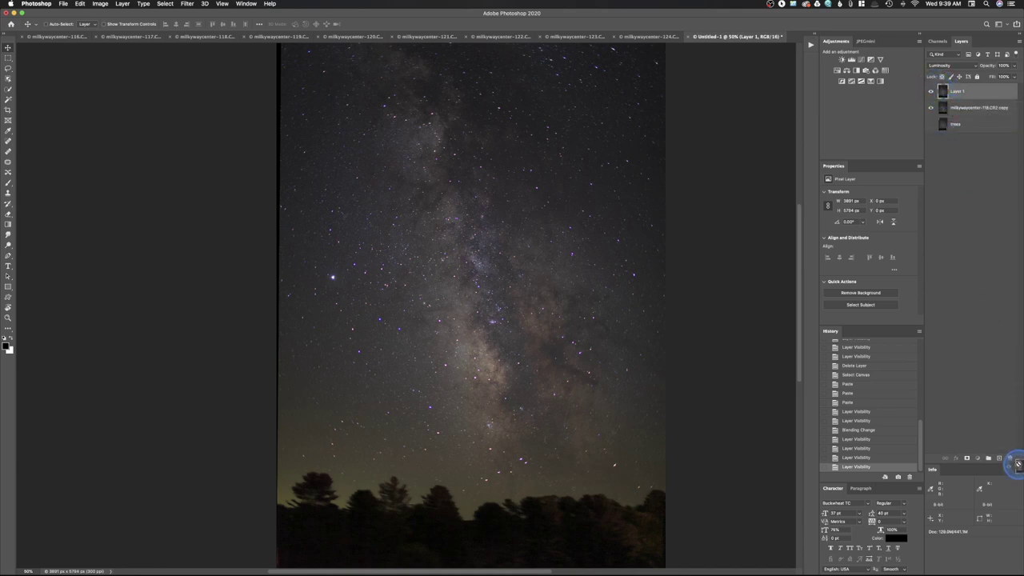
{"action": "left_click", "coordinate": [1011, 460]}
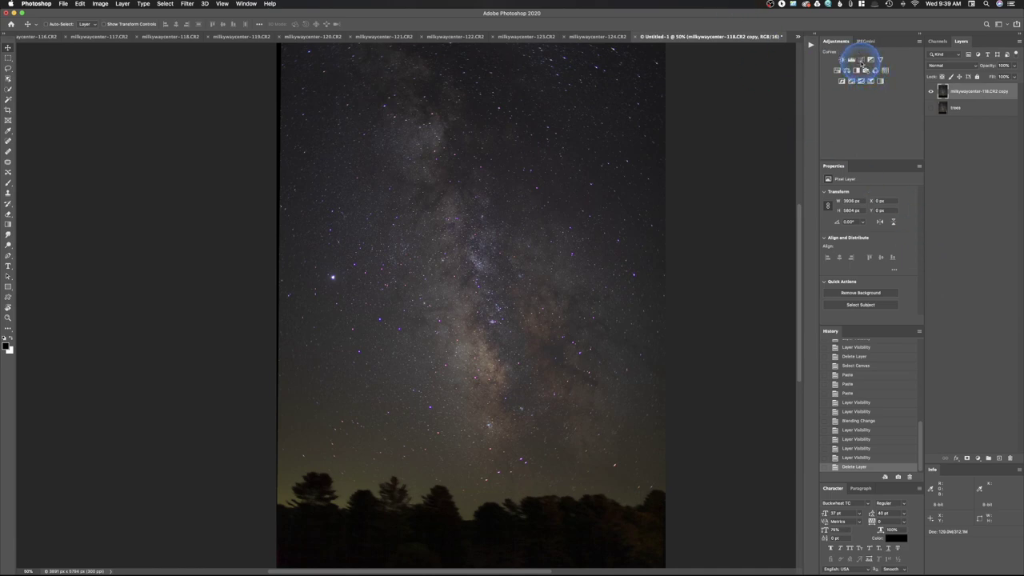
Add a Curves layer and drag its white point to Input 193, Output 255.
{"action": "left_click", "coordinate": [861, 60]}
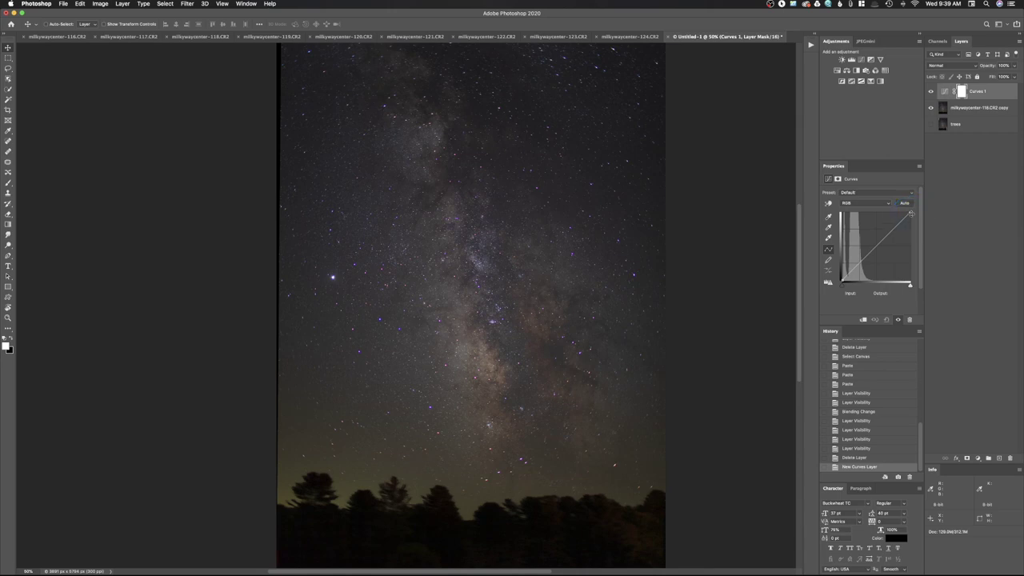
{"action": "left_click", "coordinate": [910, 213]}
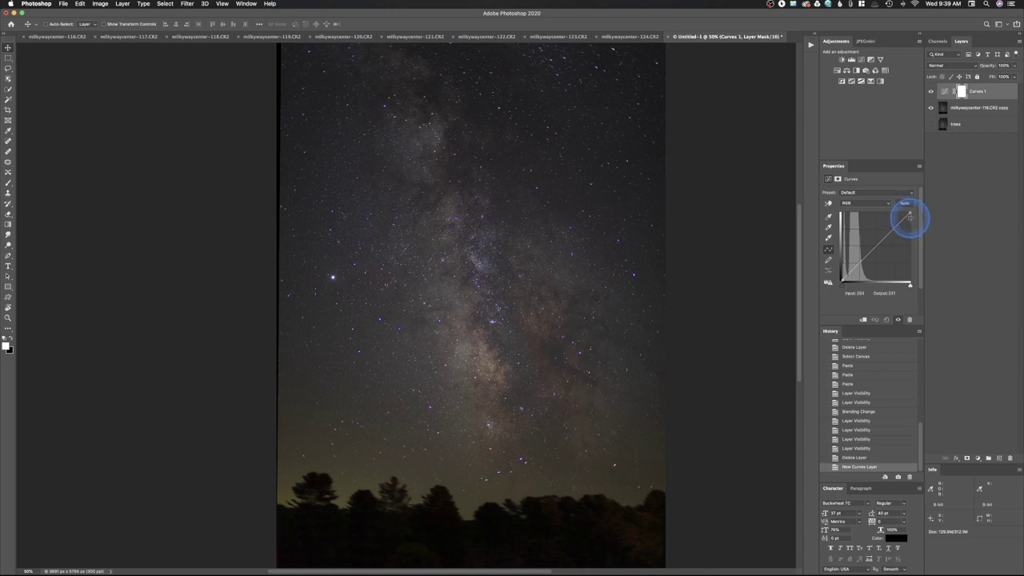
{"action": "left_click_drag", "start_coordinate": [911, 217], "coordinate": [910, 213]}
{"action": "left_click_drag", "start_coordinate": [909, 213], "coordinate": [900, 212]}
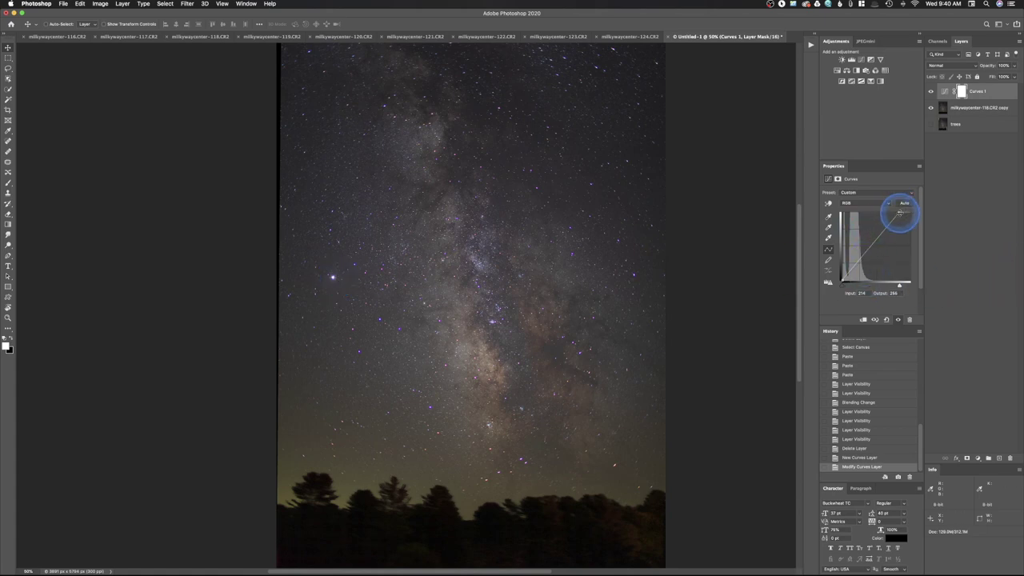
{"action": "left_click_drag", "start_coordinate": [901, 210], "coordinate": [892, 209]}
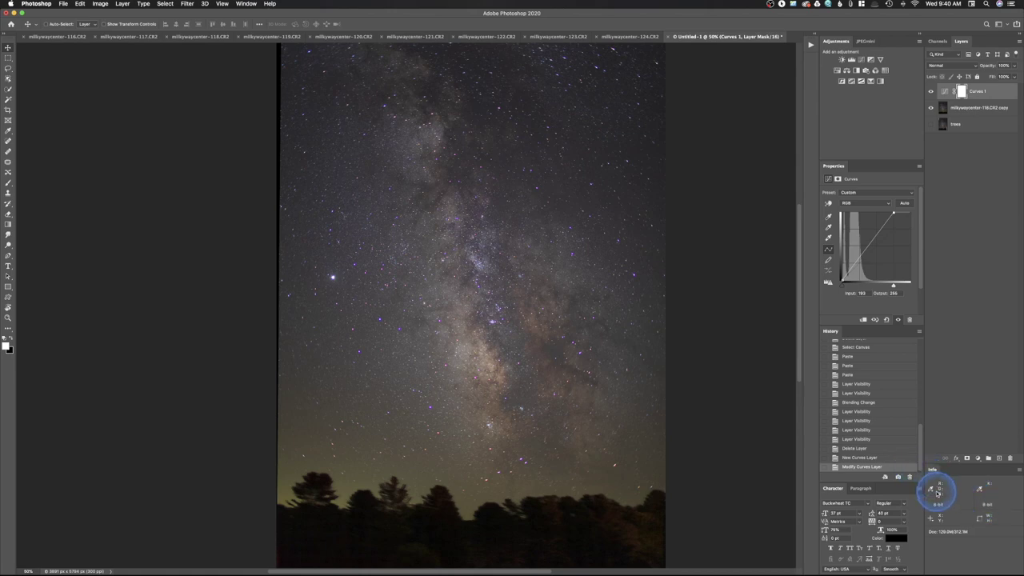
Set the Info panel readout to Grayscale, then zoom in on the stars and back out to 50%.
{"action": "left_click", "coordinate": [982, 492]}
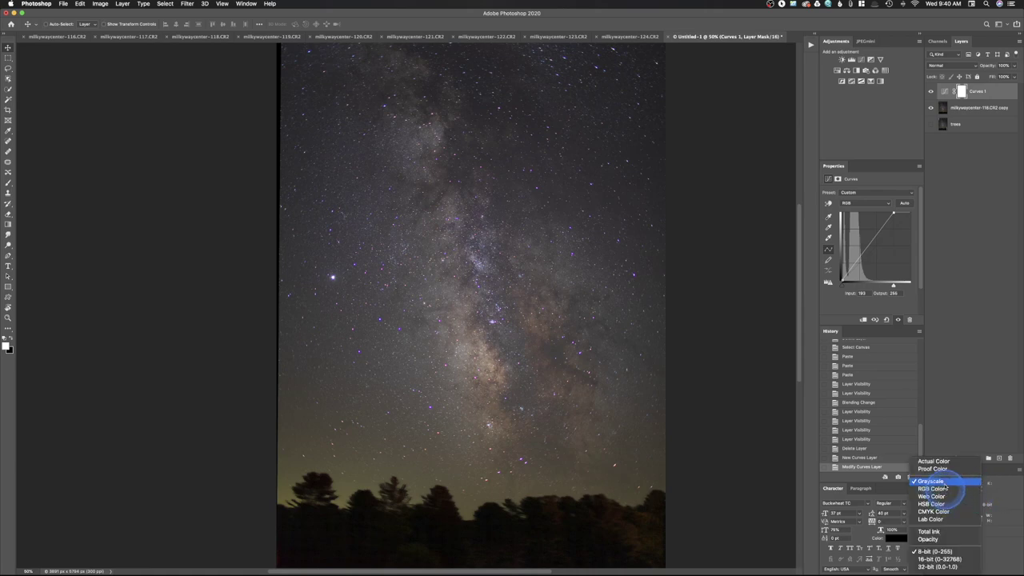
{"action": "left_click", "coordinate": [944, 481]}
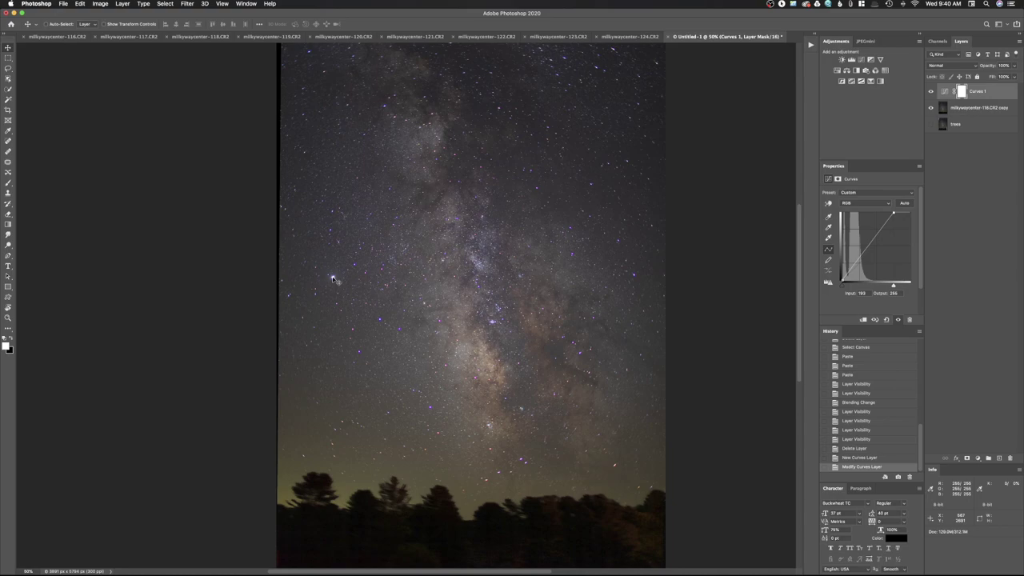
{"action": "left_click_drag", "start_coordinate": [332, 278], "coordinate": [516, 293]}
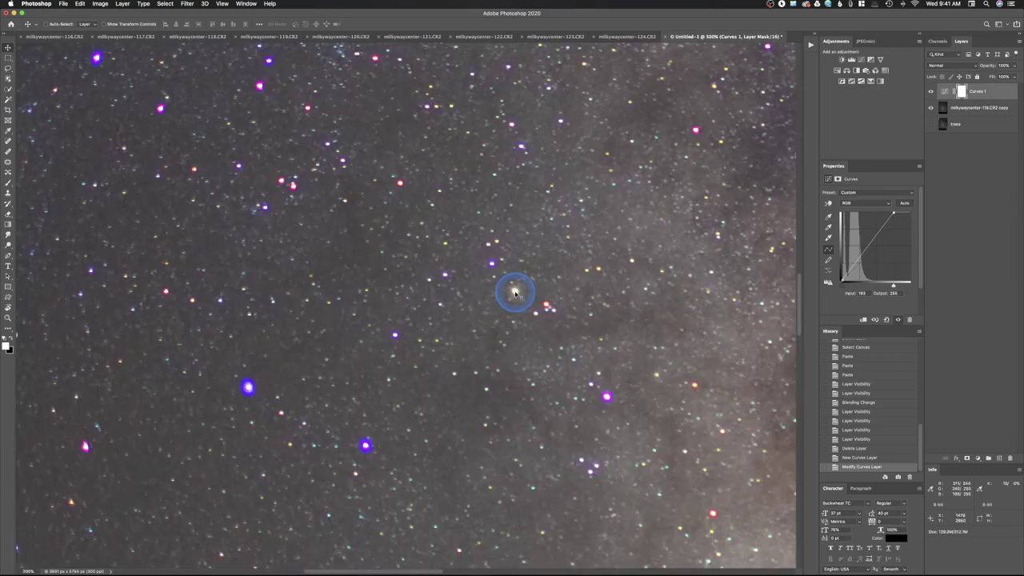
{"action": "key", "text": "super+minus"}
{"action": "key", "text": "super+minus"}
{"action": "key", "text": "super+minus"}
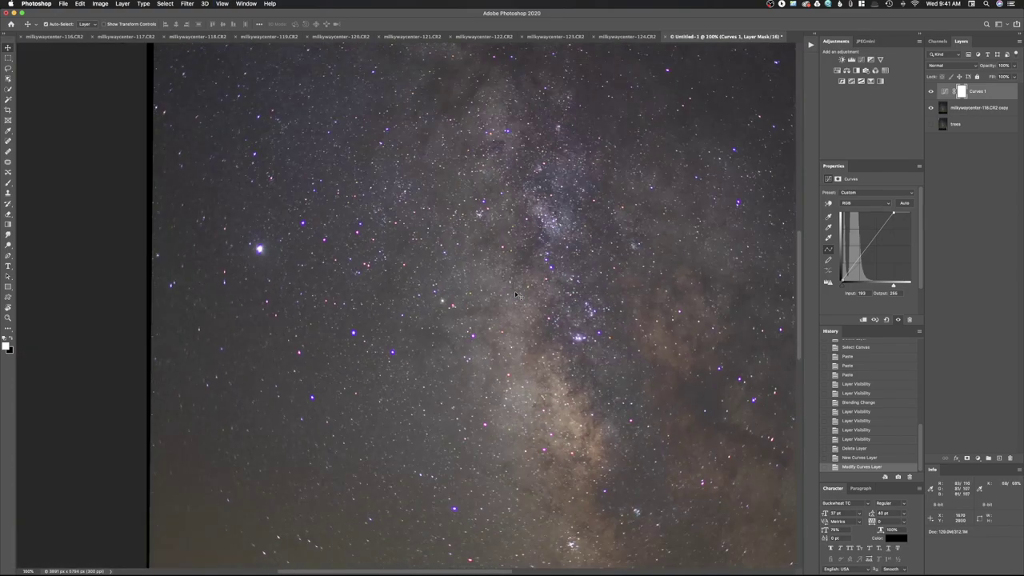
{"action": "key", "text": "super+minus"}
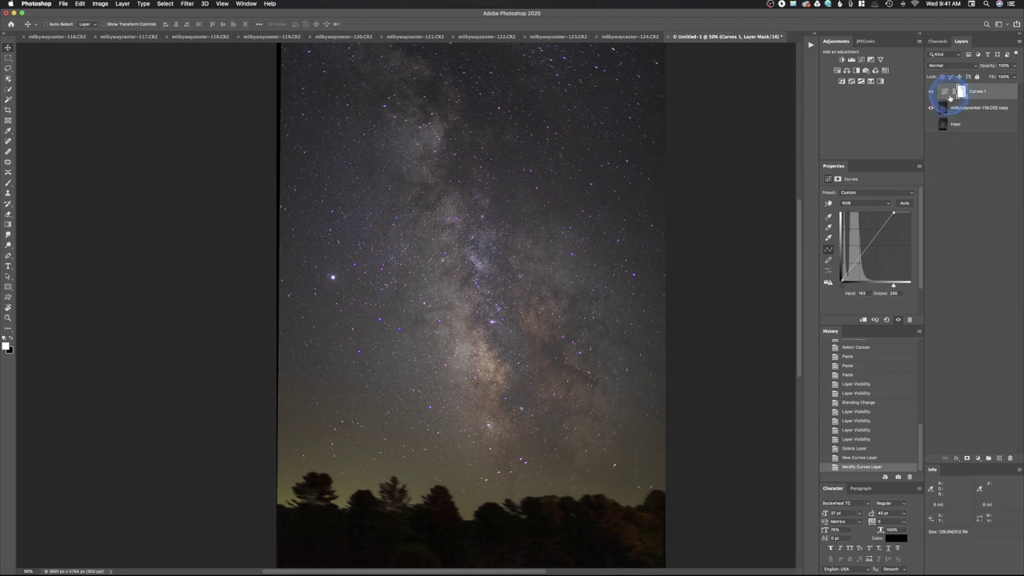
Apply Image into the Curves 1 mask: Layer Merged, RGB channel, Multiply blending, Invert off.
{"action": "left_click", "coordinate": [100, 4]}
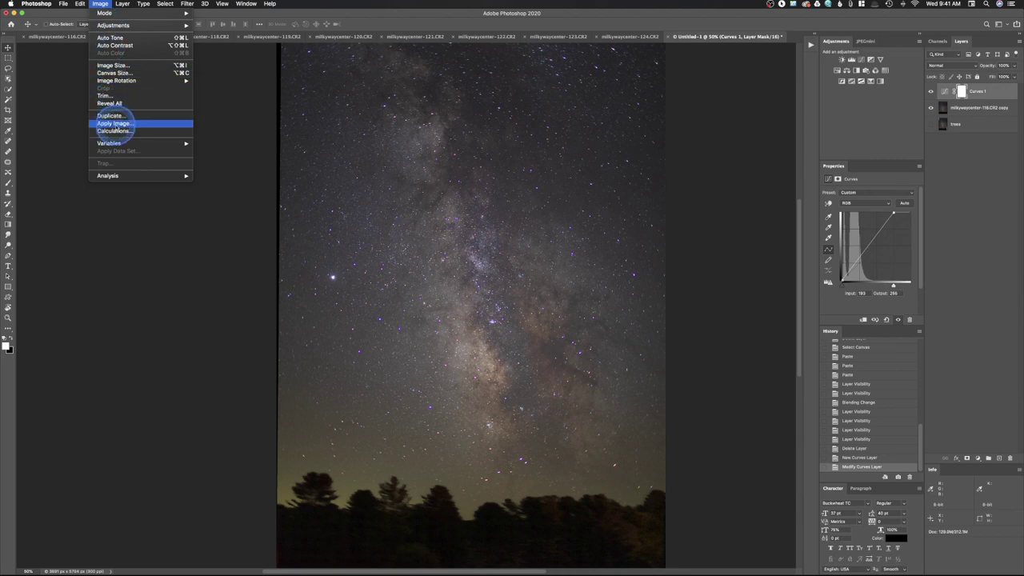
{"action": "left_click", "coordinate": [115, 124]}
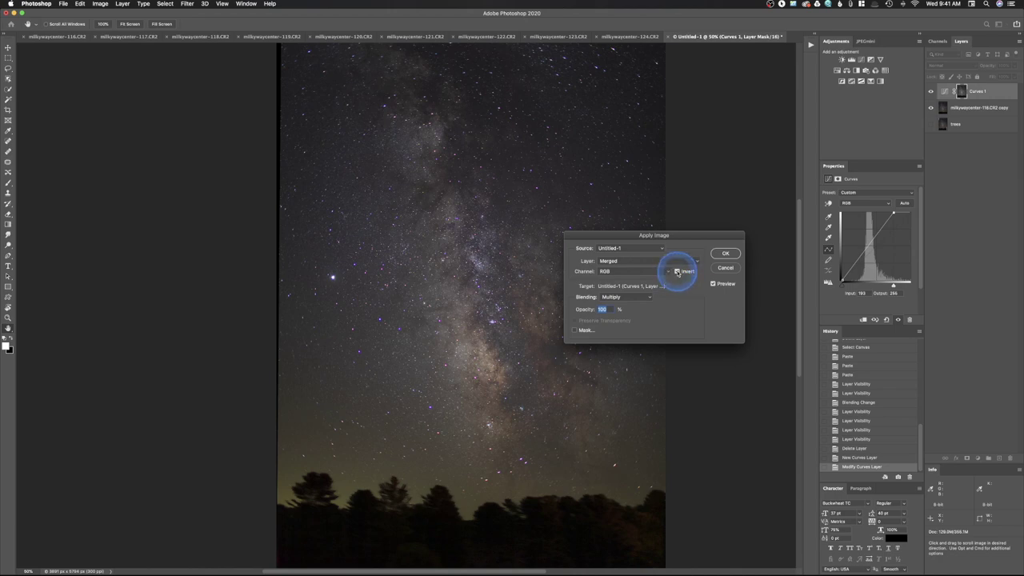
{"action": "left_click", "coordinate": [677, 272]}
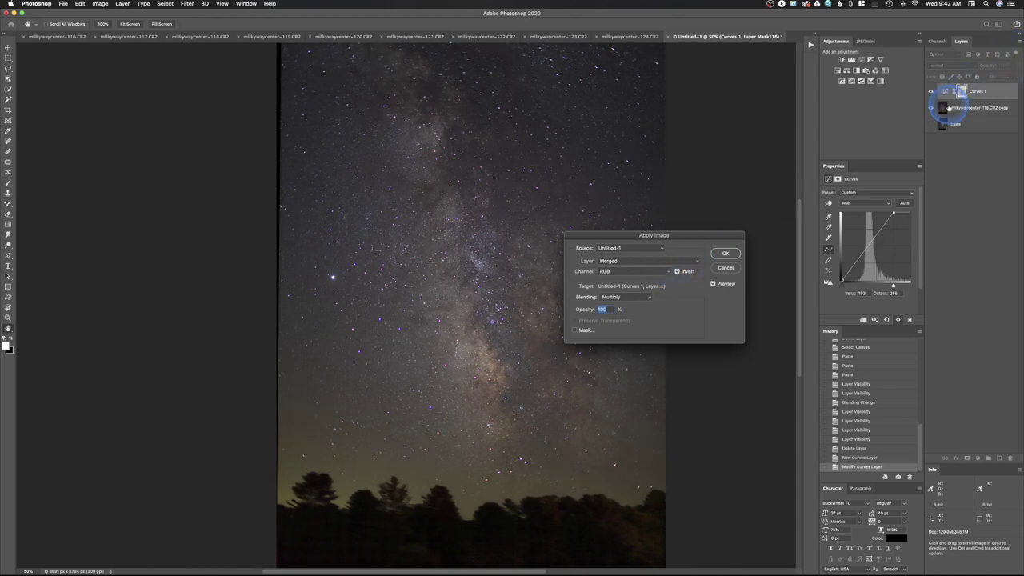
{"action": "left_click", "coordinate": [678, 272]}
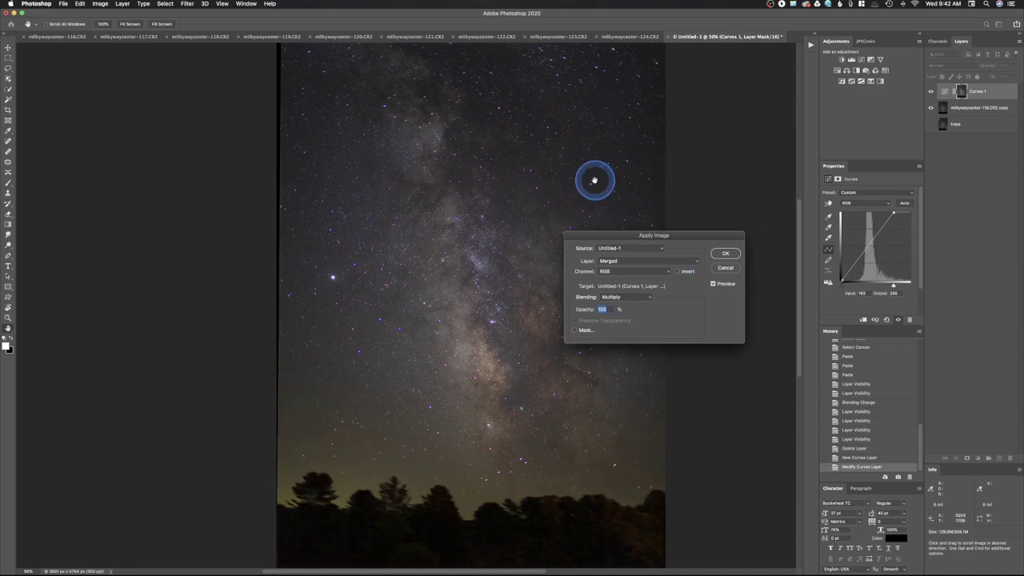
{"action": "left_click", "coordinate": [725, 254]}
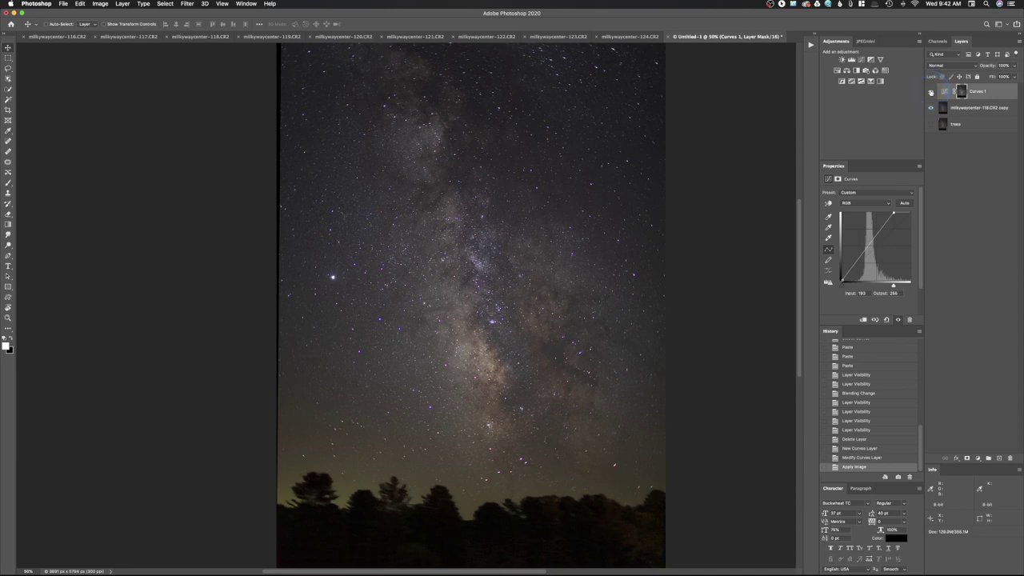
View the Curves 1 mask alone and use Curves (Cmd+M) to move its black point in to about 12.
{"action": "left_click", "coordinate": [960, 91]}
{"action": "left_click", "coordinate": [960, 92], "text": "alt"}
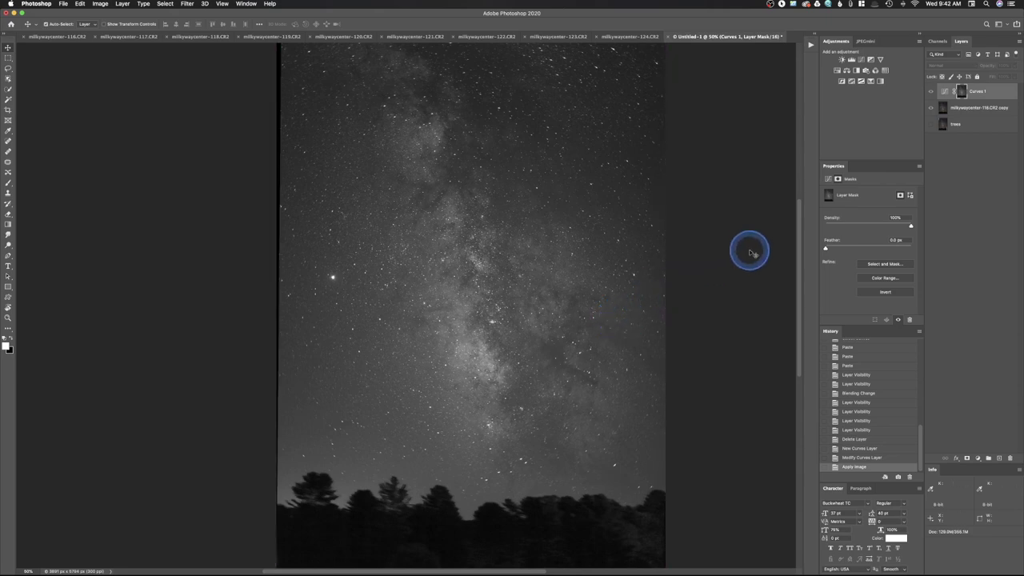
{"action": "key", "text": "super+m"}
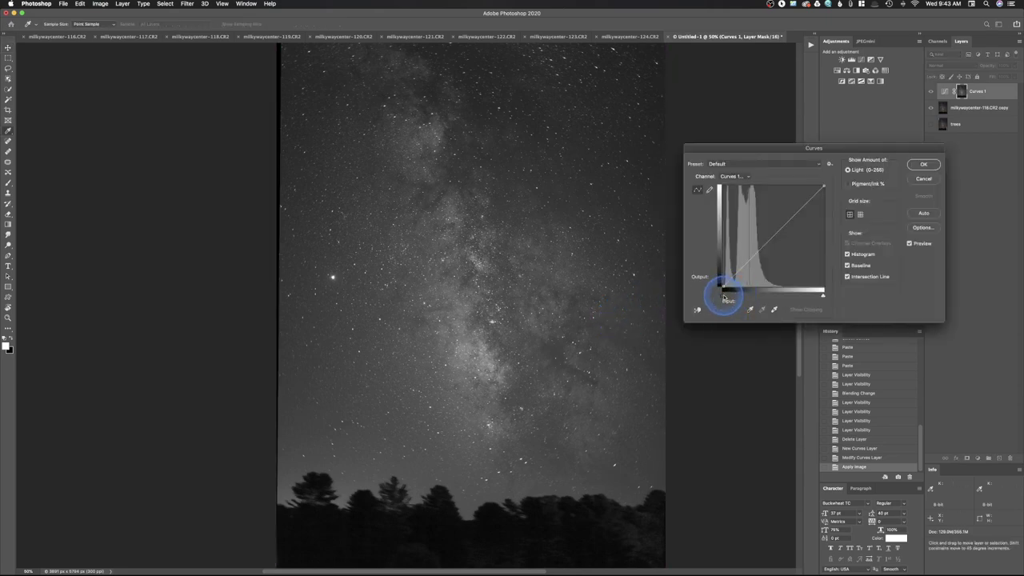
{"action": "left_click_drag", "start_coordinate": [723, 298], "coordinate": [731, 299]}
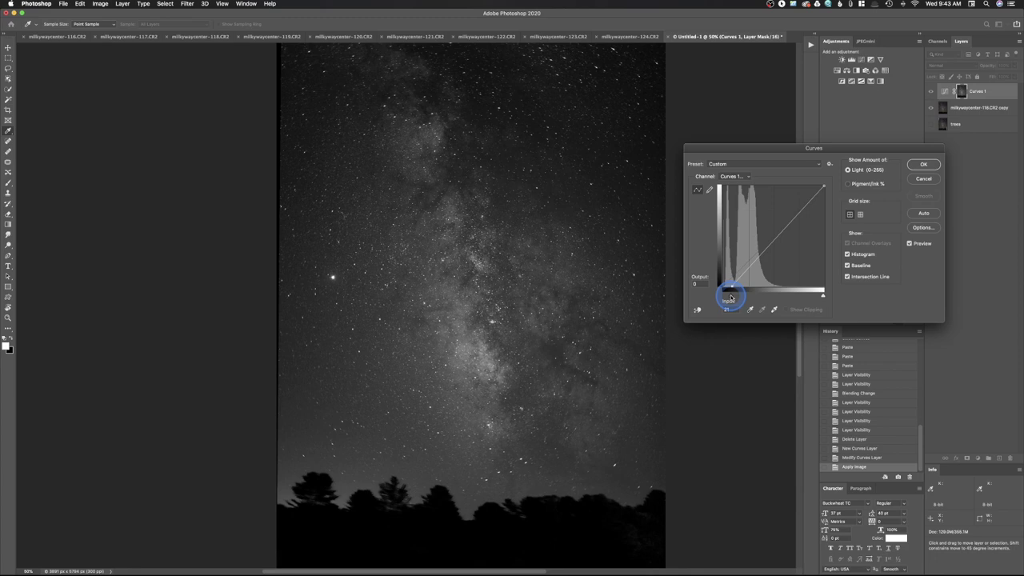
{"action": "left_click_drag", "start_coordinate": [821, 186], "coordinate": [856, 183]}
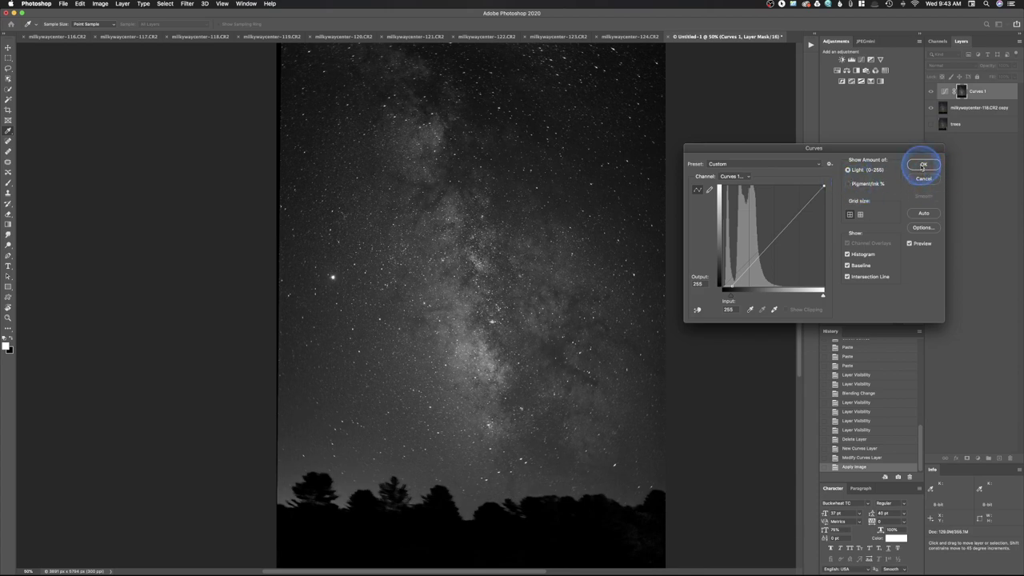
{"action": "left_click_drag", "start_coordinate": [720, 289], "coordinate": [728, 286]}
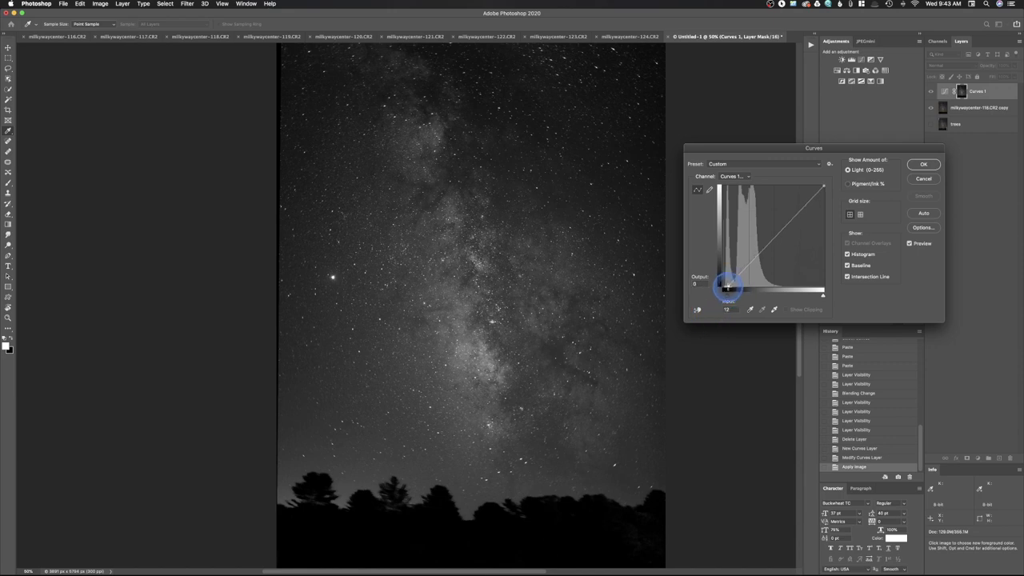
{"action": "left_click", "coordinate": [923, 164]}
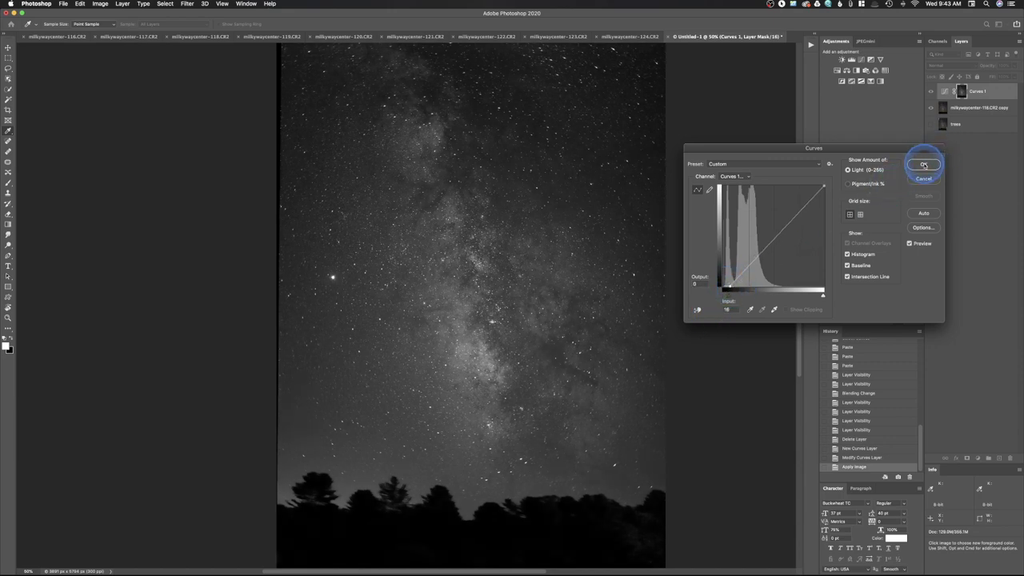
Leave mask view for the colour composite and toggle Curves 1 off and on twice to compare.
{"action": "left_click", "coordinate": [945, 91]}
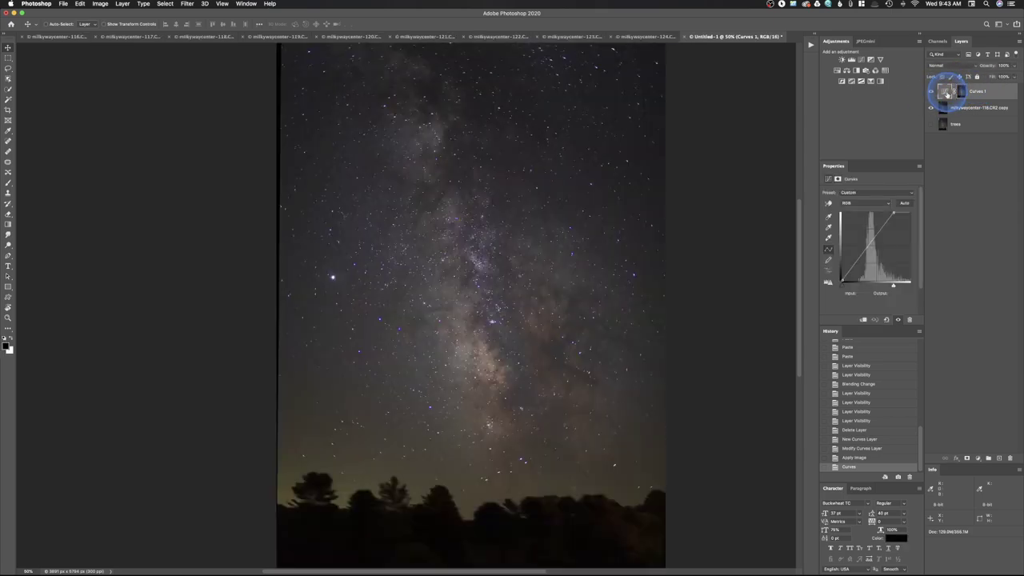
{"action": "left_click", "coordinate": [932, 92]}
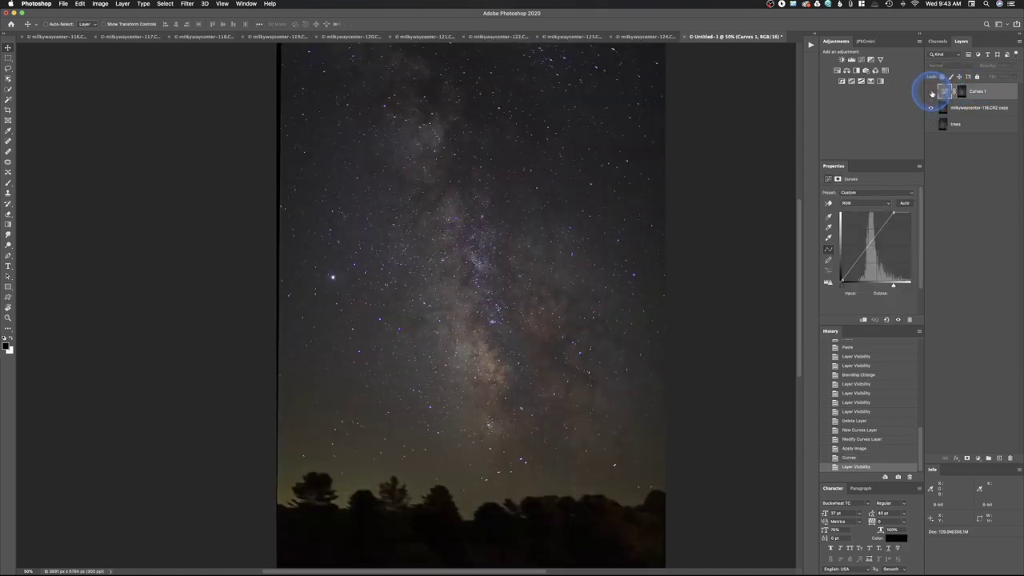
{"action": "left_click", "coordinate": [932, 93]}
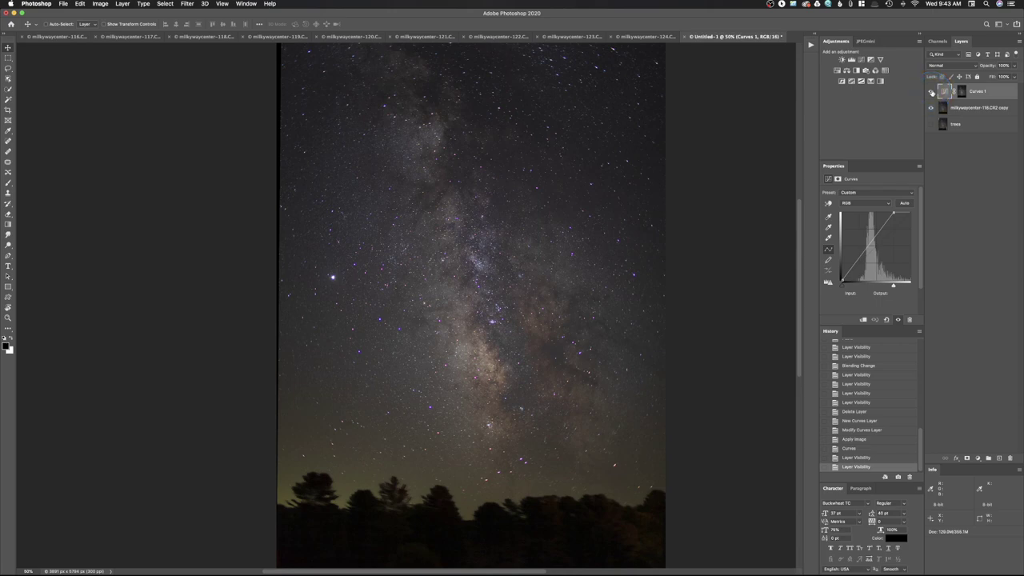
{"action": "left_click", "coordinate": [932, 93]}
{"action": "left_click", "coordinate": [931, 92]}
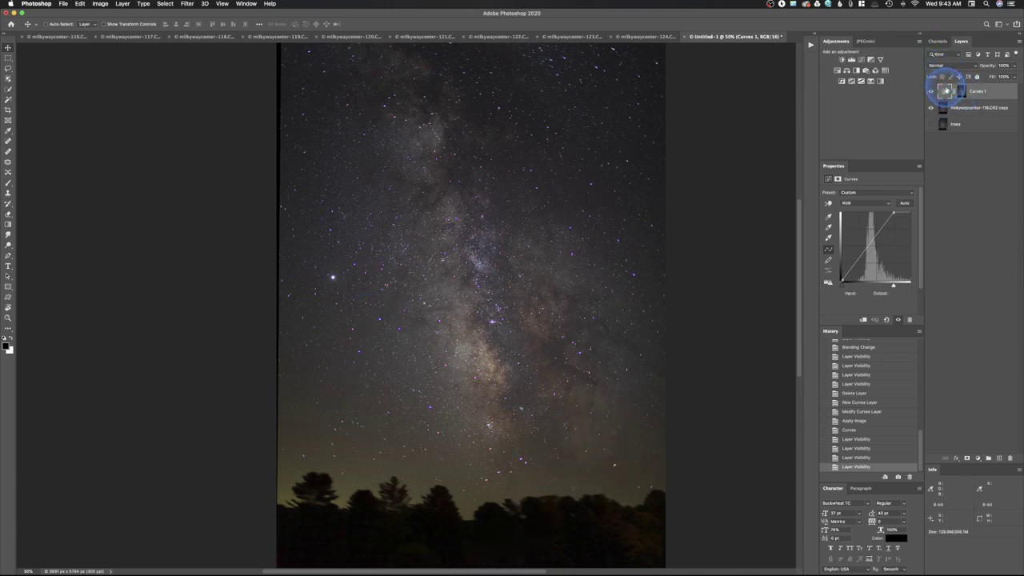
Add a midtone point to the Curves 1 RGB curve and lift it into an upward bow, black kept at 0.
{"action": "left_click", "coordinate": [893, 212]}
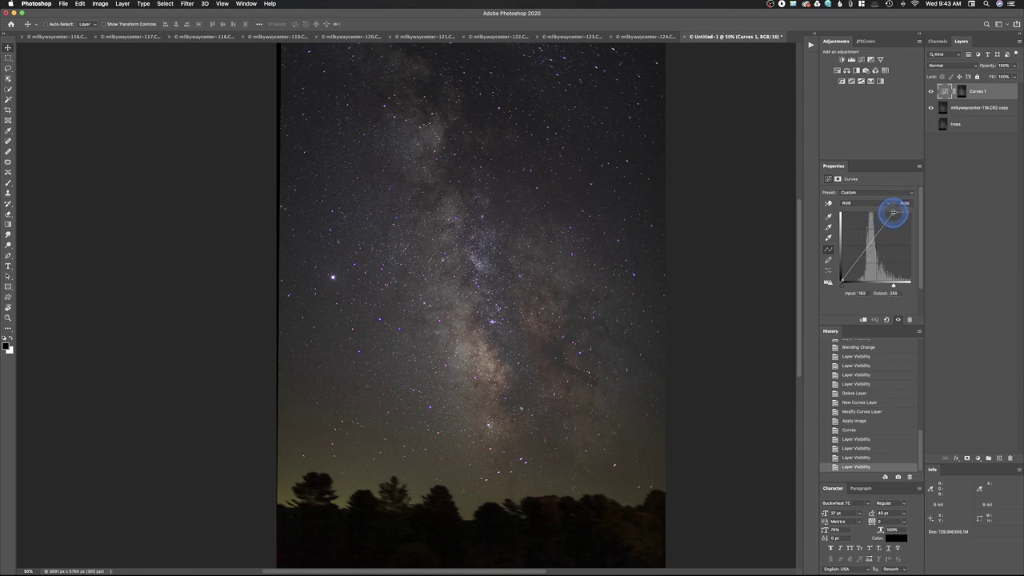
{"action": "left_click", "coordinate": [865, 243]}
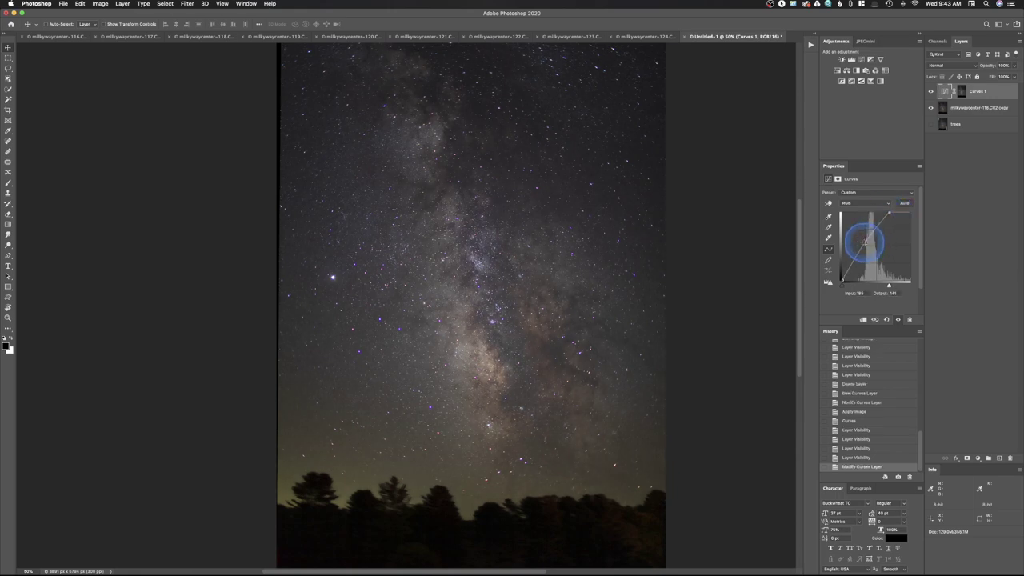
{"action": "left_click_drag", "start_coordinate": [842, 280], "coordinate": [844, 286]}
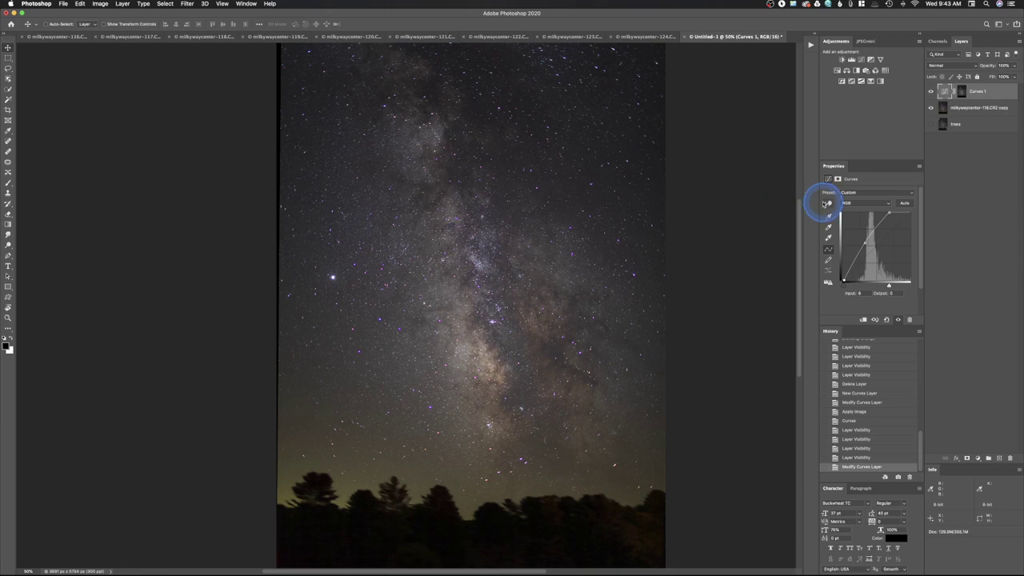
{"action": "left_click", "coordinate": [963, 91]}
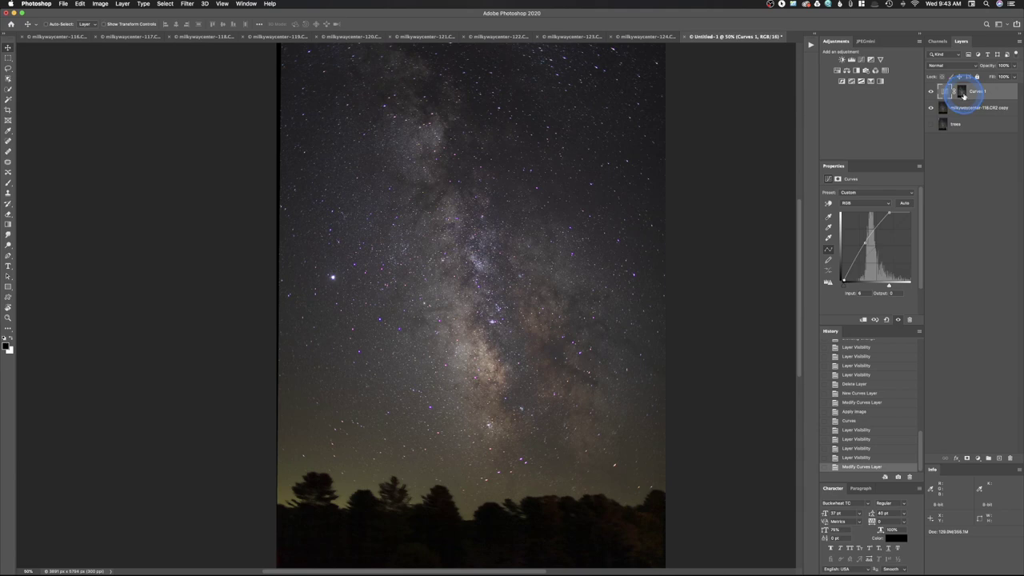
{"action": "left_click", "coordinate": [889, 239]}
{"action": "mouse_move", "coordinate": [641, 289]}
{"action": "left_mouse_down"}
{"action": "mouse_move", "coordinate": [613, 190]}
{"action": "mouse_move", "coordinate": [576, 184]}
{"action": "mouse_move", "coordinate": [568, 199]}
{"action": "mouse_move", "coordinate": [920, 126]}
{"action": "mouse_move", "coordinate": [999, 93]}
{"action": "left_mouse_up"}
{"action": "left_click_drag", "start_coordinate": [1000, 93], "coordinate": [998, 92]}
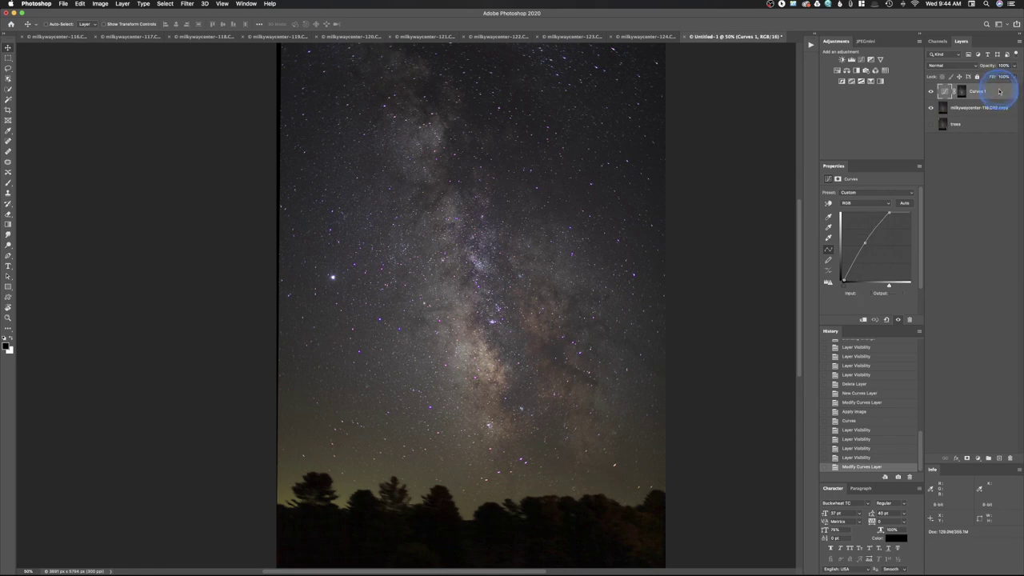
Split and feather Curves 1's This Layer Blend If sliders to 5/36 and 224/241.
{"action": "double_click", "coordinate": [999, 91]}
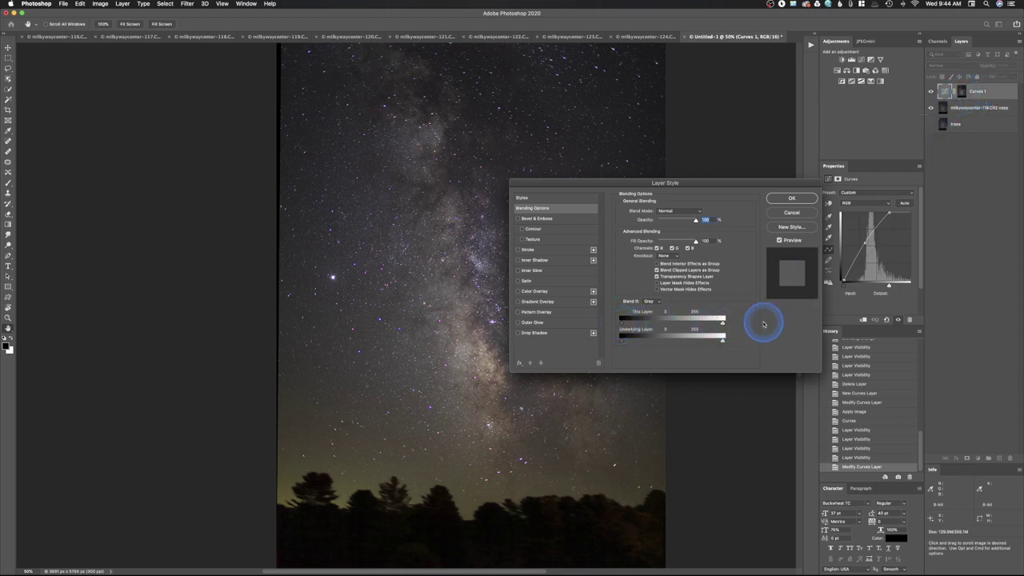
{"action": "left_click_drag", "start_coordinate": [719, 318], "coordinate": [727, 322]}
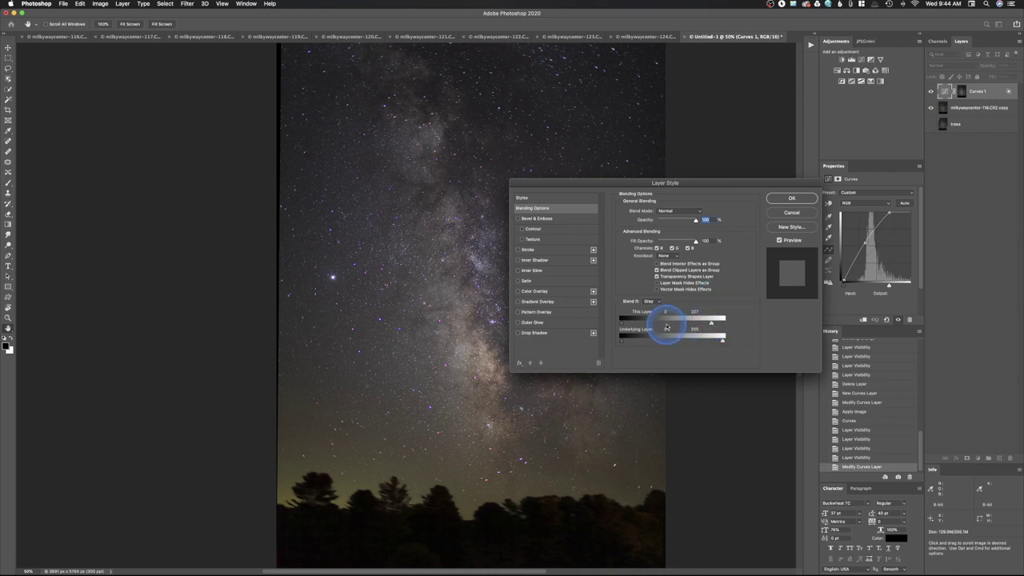
{"action": "left_click_drag", "start_coordinate": [618, 323], "coordinate": [628, 323]}
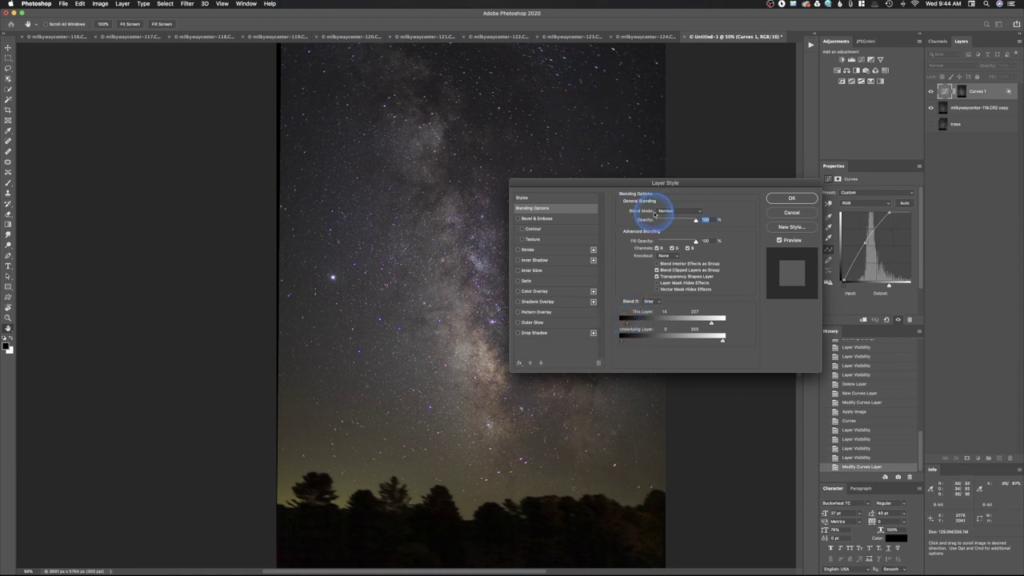
{"action": "left_click_drag", "start_coordinate": [629, 322], "coordinate": [633, 325]}
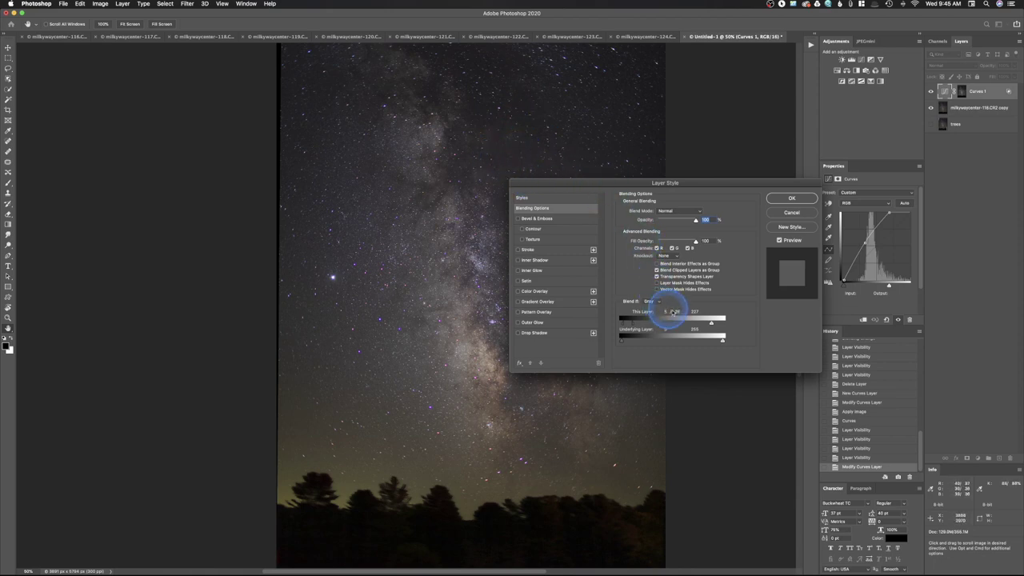
{"action": "mouse_move", "coordinate": [712, 324]}
{"action": "left_mouse_down"}
{"action": "mouse_move", "coordinate": [434, 361]}
{"action": "mouse_move", "coordinate": [530, 365]}
{"action": "mouse_move", "coordinate": [662, 324]}
{"action": "mouse_move", "coordinate": [723, 324]}
{"action": "mouse_move", "coordinate": [709, 325]}
{"action": "left_mouse_up"}
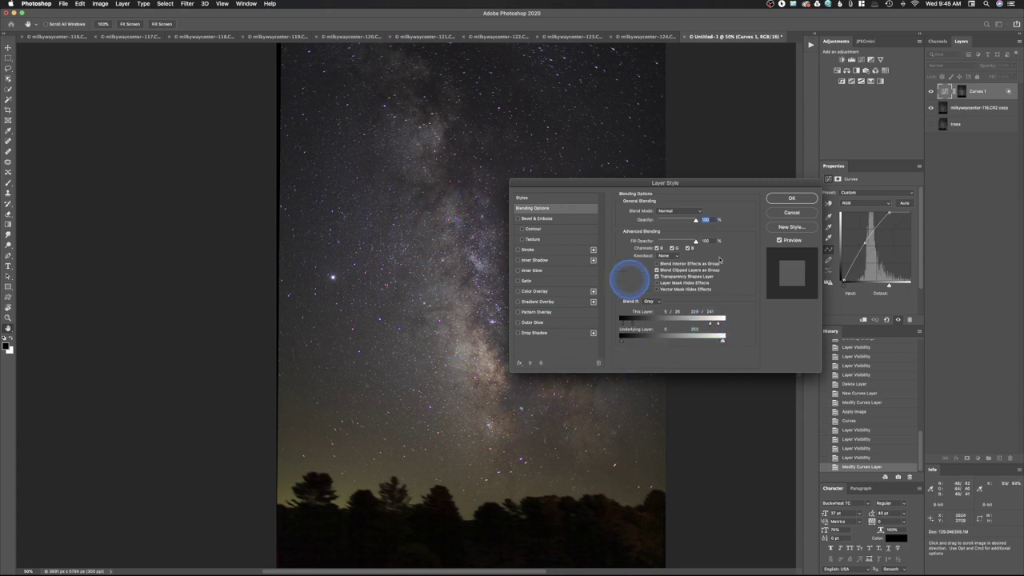
{"action": "left_click", "coordinate": [798, 198]}
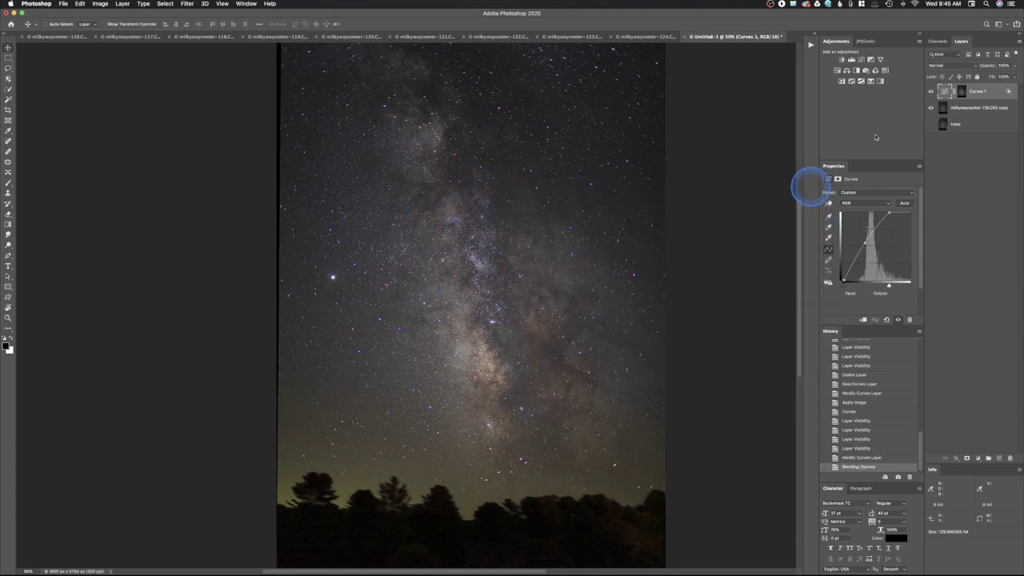
{"action": "left_click", "coordinate": [931, 93]}
{"action": "left_click", "coordinate": [930, 94]}
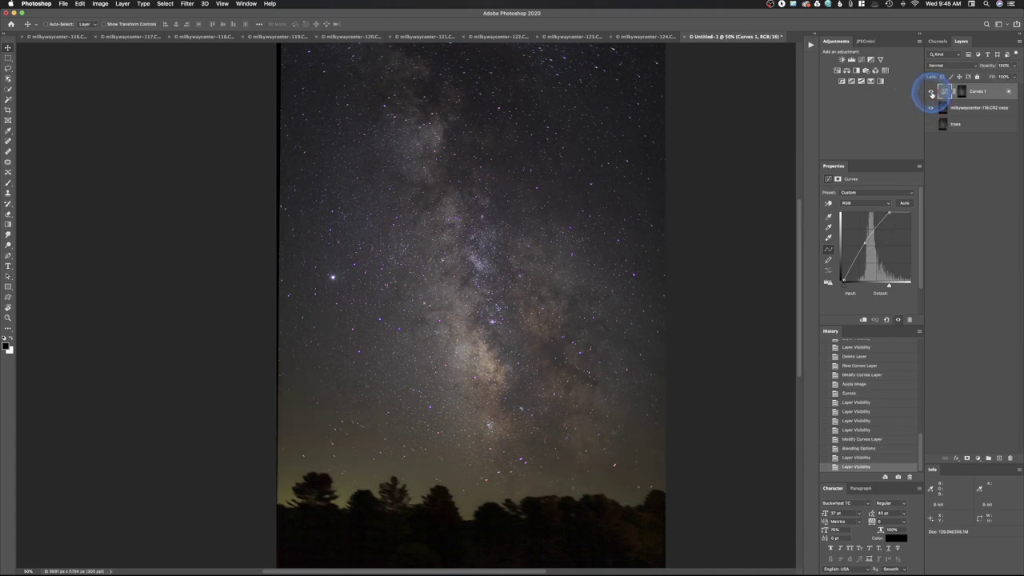
{"action": "left_click", "coordinate": [930, 93]}
{"action": "left_click", "coordinate": [930, 93]}
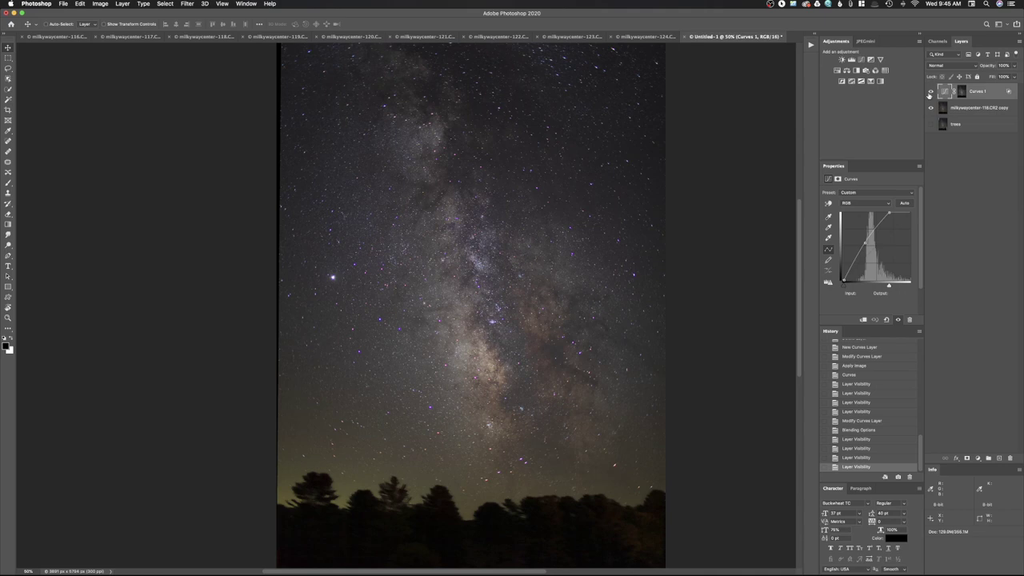
{"action": "left_click", "coordinate": [863, 60]}
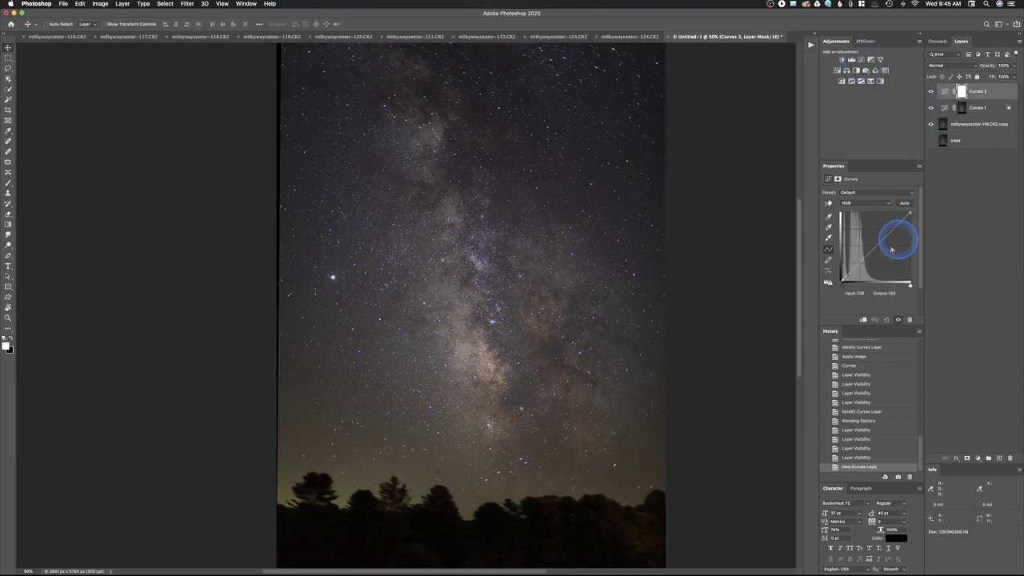
{"action": "left_click_drag", "start_coordinate": [859, 265], "coordinate": [879, 244]}
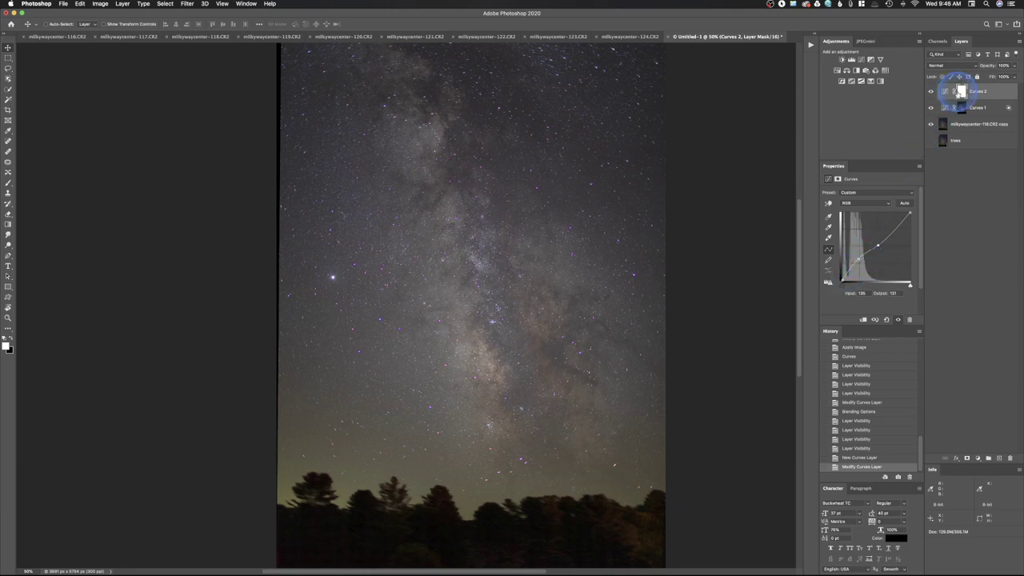
{"action": "left_click", "coordinate": [100, 4]}
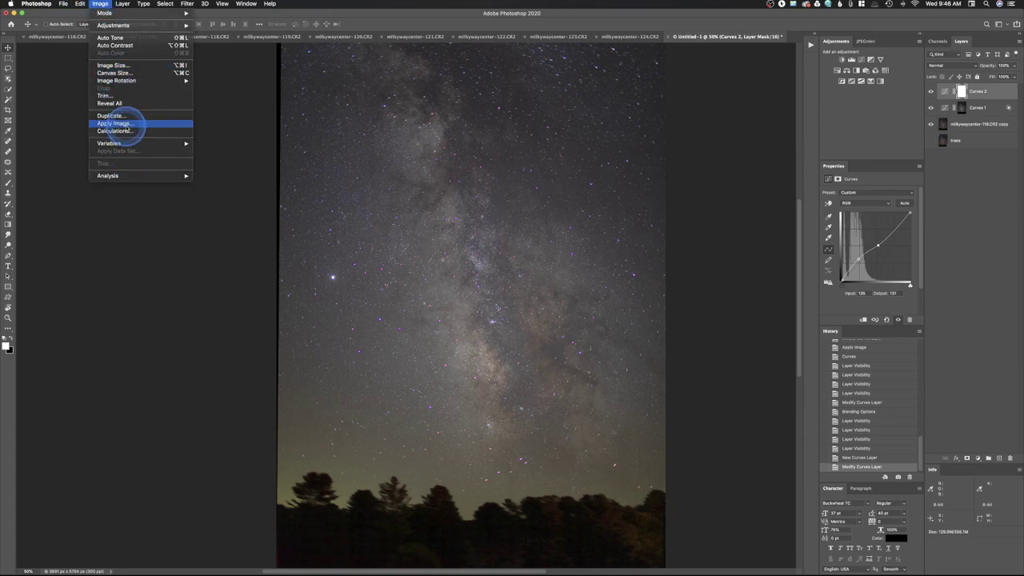
{"action": "left_click", "coordinate": [128, 124]}
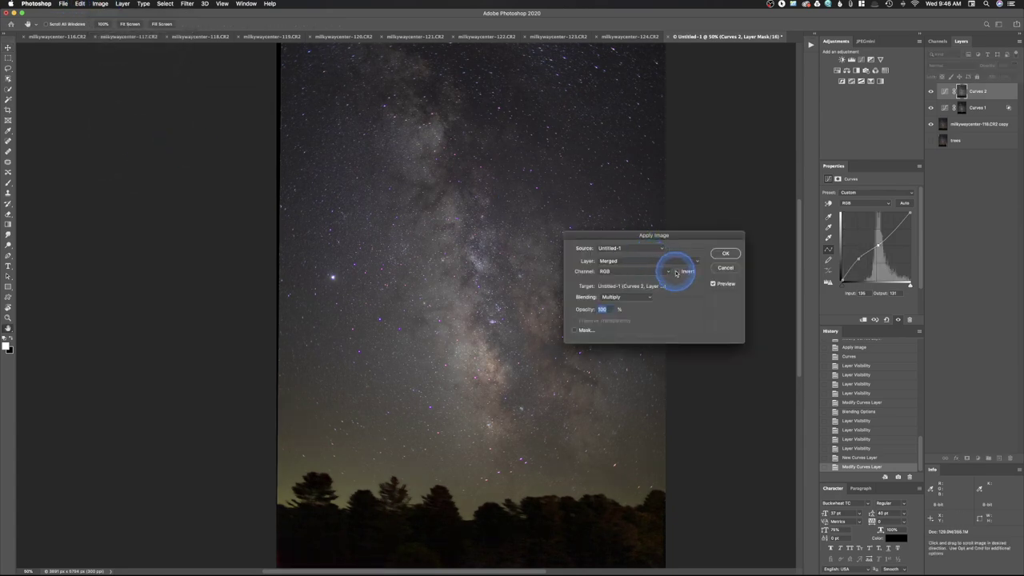
{"action": "left_click", "coordinate": [725, 253]}
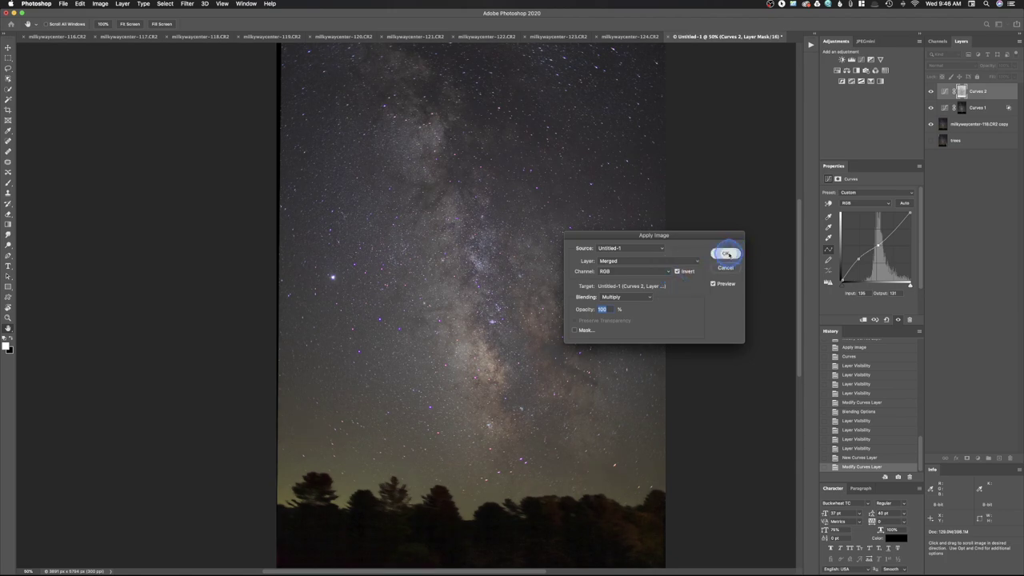
{"action": "left_click", "coordinate": [961, 91], "text": "alt"}
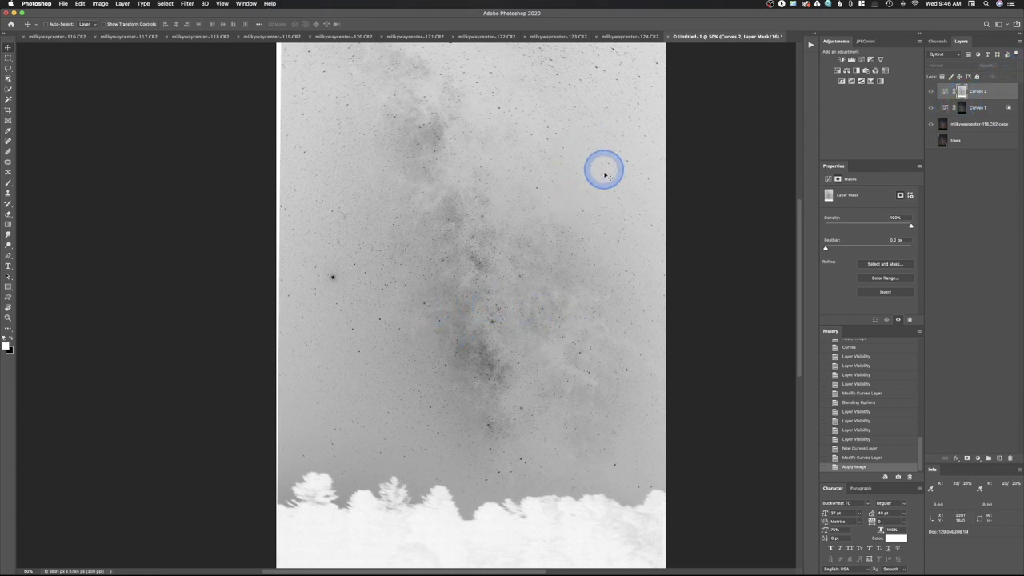
{"action": "left_click", "coordinate": [962, 94]}
{"action": "left_click", "coordinate": [943, 93]}
{"action": "left_click", "coordinate": [953, 93]}
{"action": "left_click_drag", "start_coordinate": [953, 92], "coordinate": [1011, 459]}
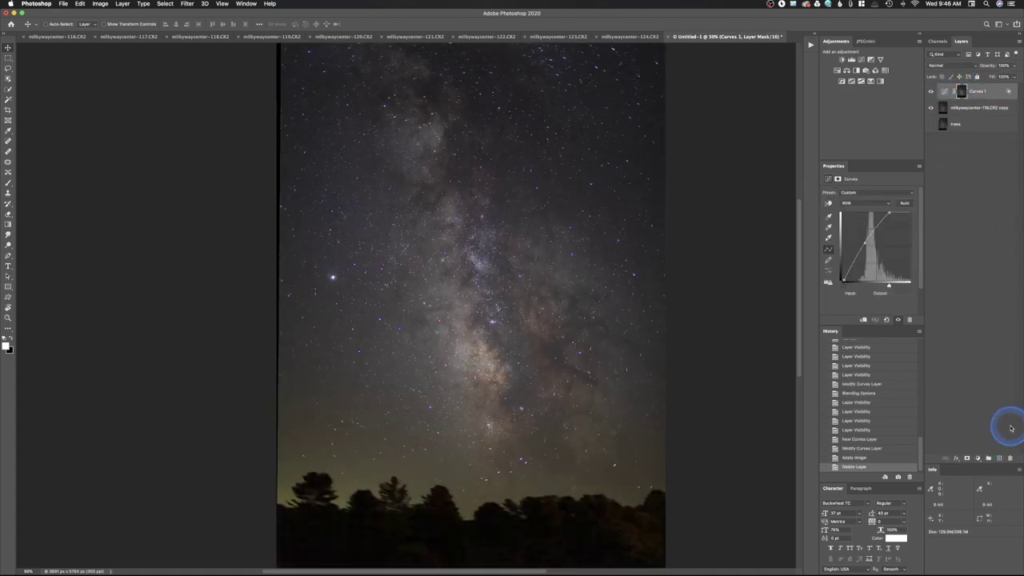
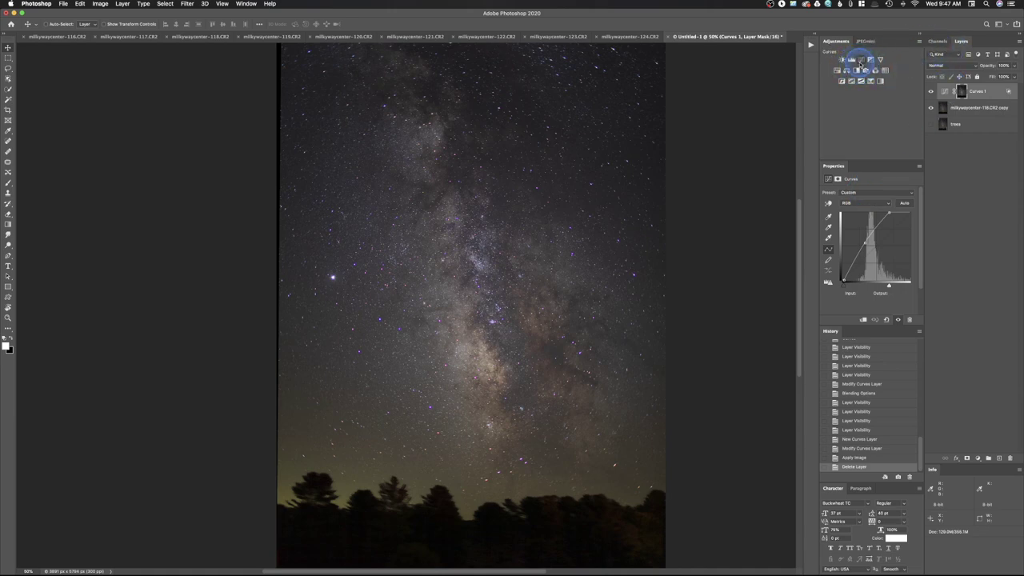
Add a Curves 2 layer with its white point pulled left to brighten the Milky Way, then compare before/after.
{"action": "left_click", "coordinate": [861, 60]}
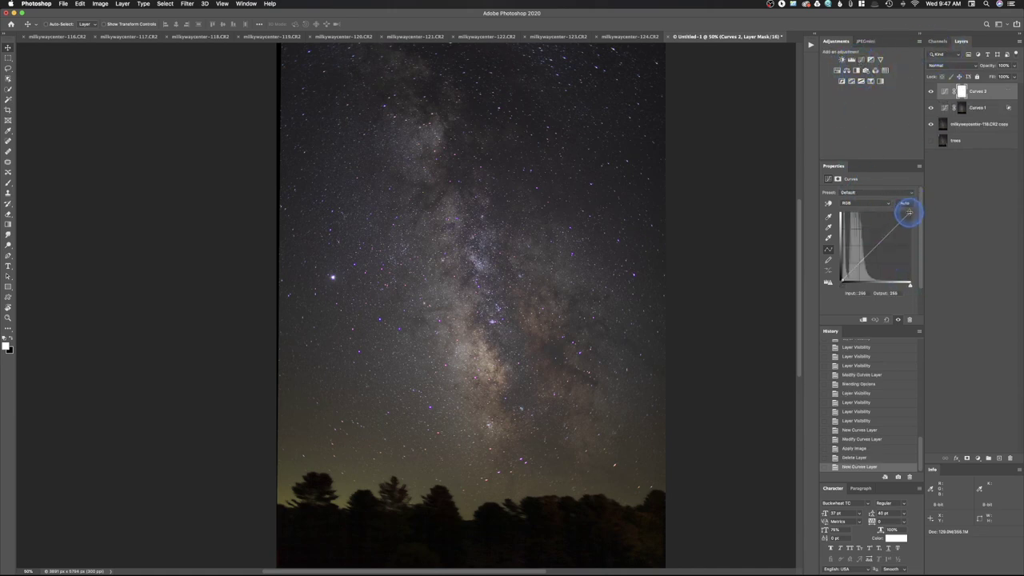
{"action": "left_click_drag", "start_coordinate": [905, 211], "coordinate": [899, 211]}
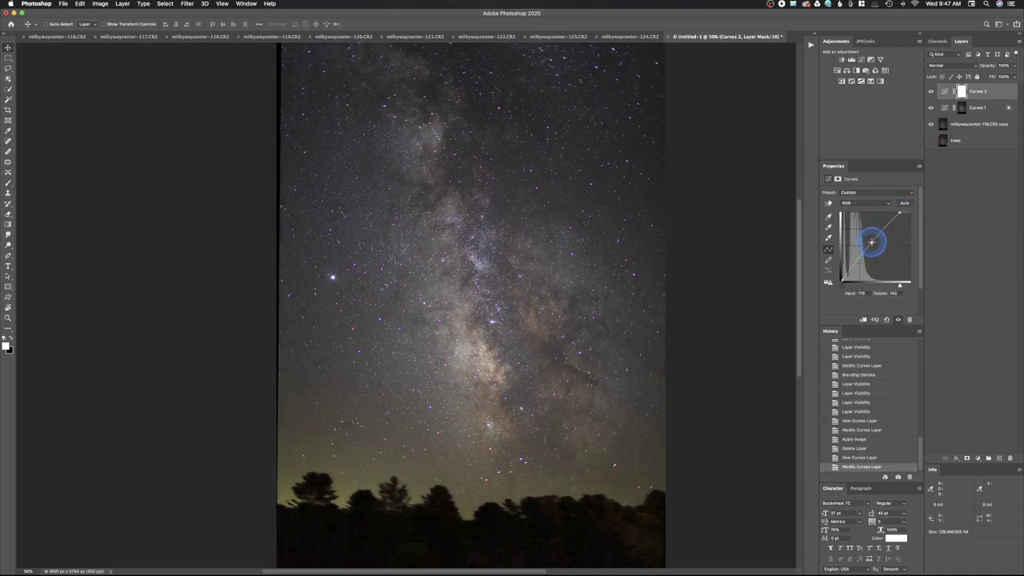
{"action": "left_click", "coordinate": [896, 221]}
{"action": "left_click", "coordinate": [853, 293]}
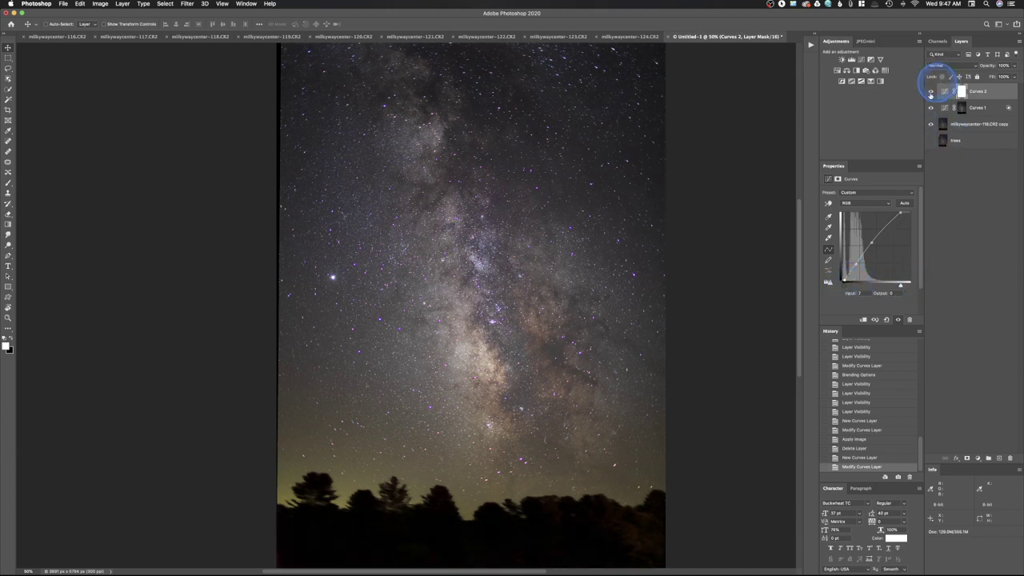
{"action": "left_click", "coordinate": [932, 92]}
{"action": "left_click", "coordinate": [932, 92]}
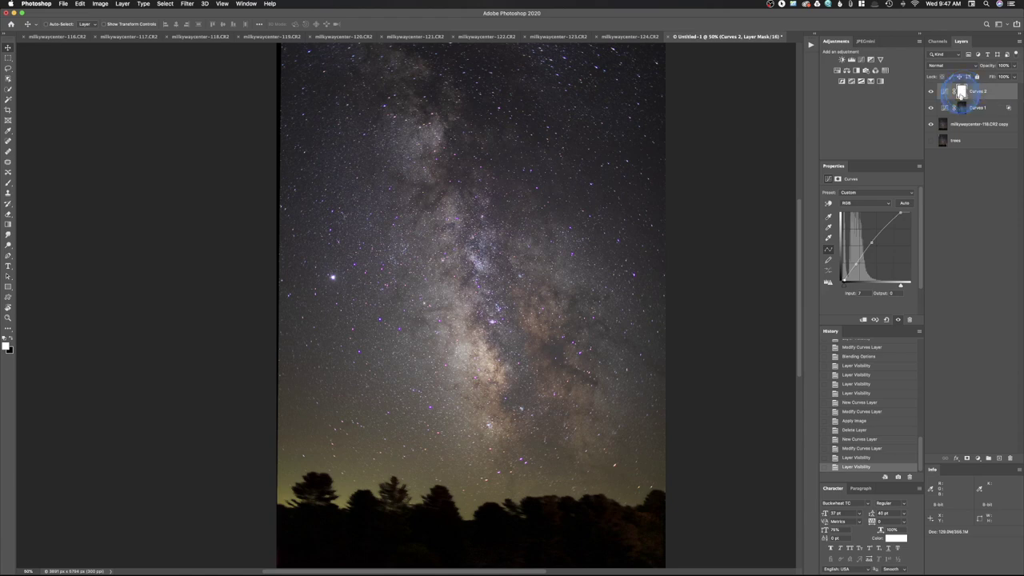
Apply the image into the Curves 2 mask with Invert unchecked.
{"action": "left_click", "coordinate": [100, 3]}
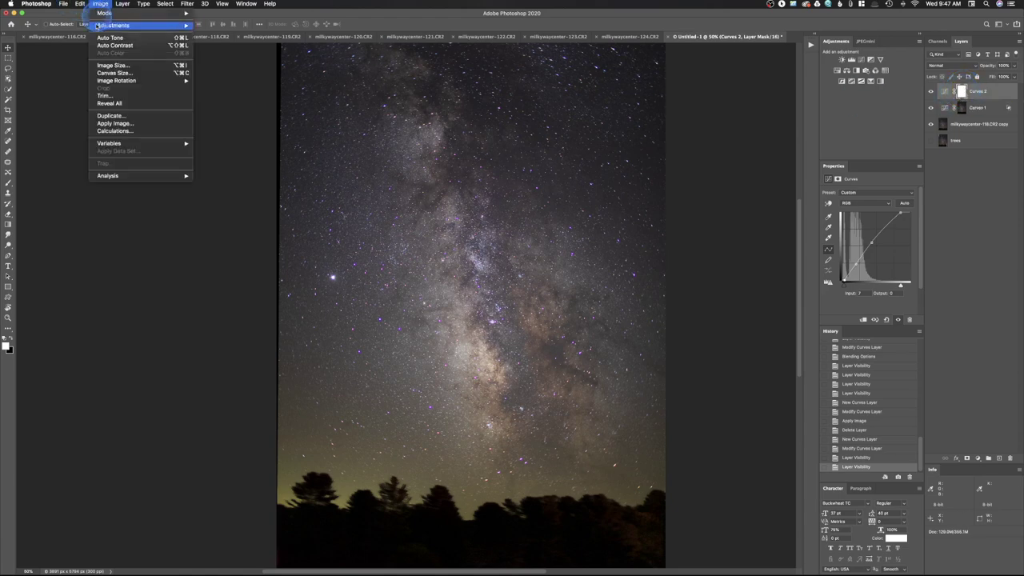
{"action": "mouse_move", "coordinate": [97, 80]}
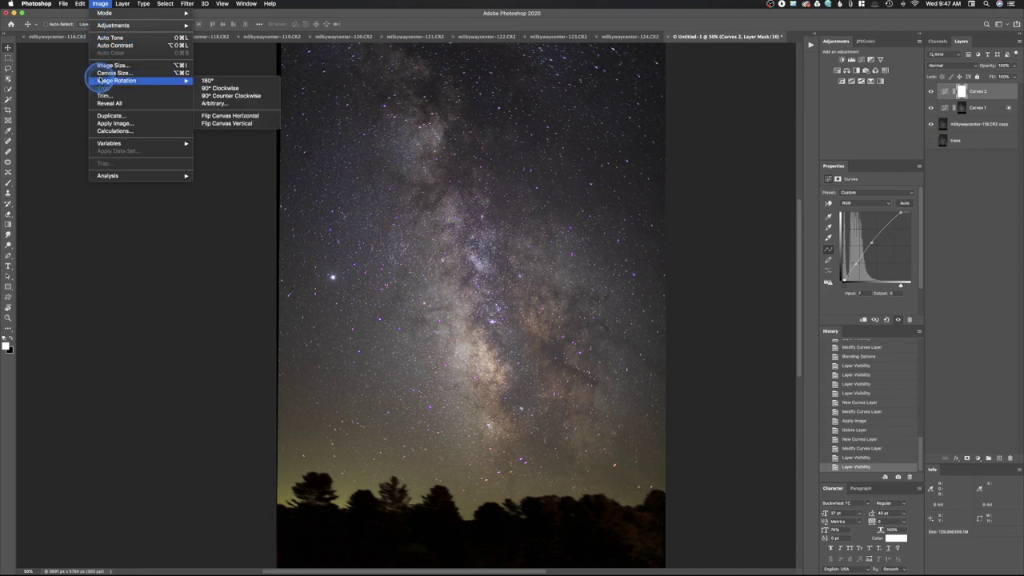
{"action": "left_click", "coordinate": [113, 123]}
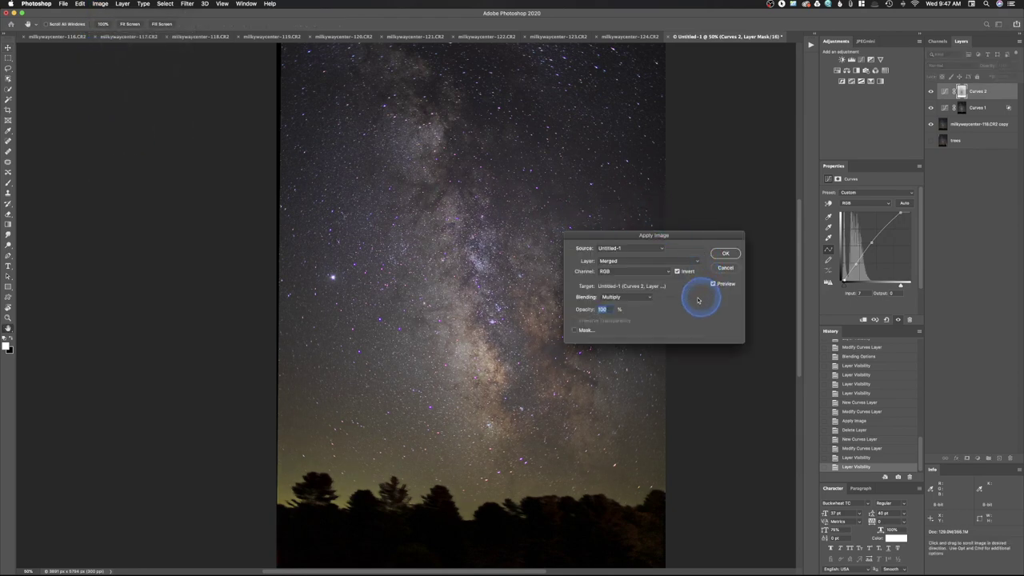
{"action": "left_click", "coordinate": [677, 272]}
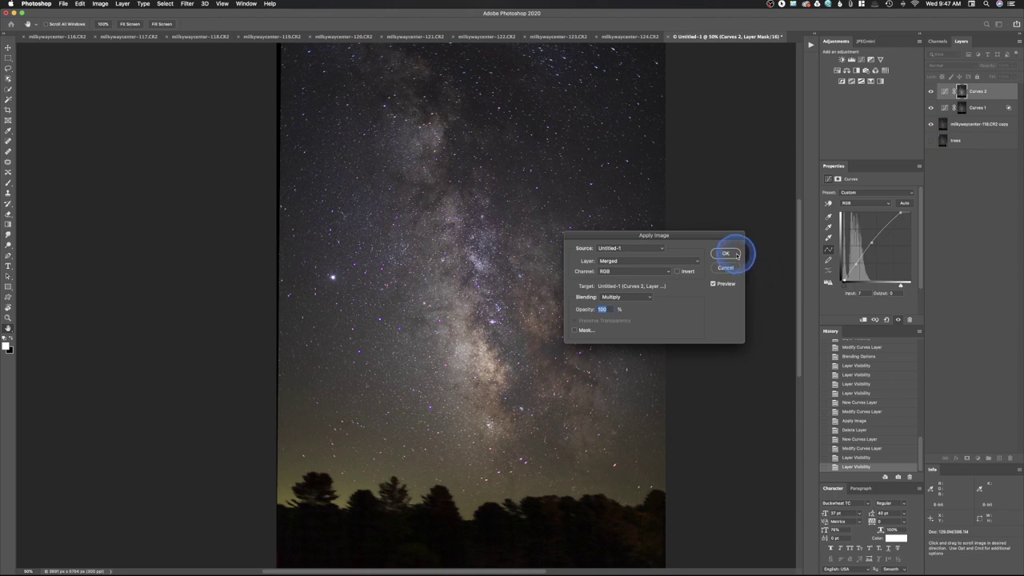
{"action": "left_click", "coordinate": [736, 254]}
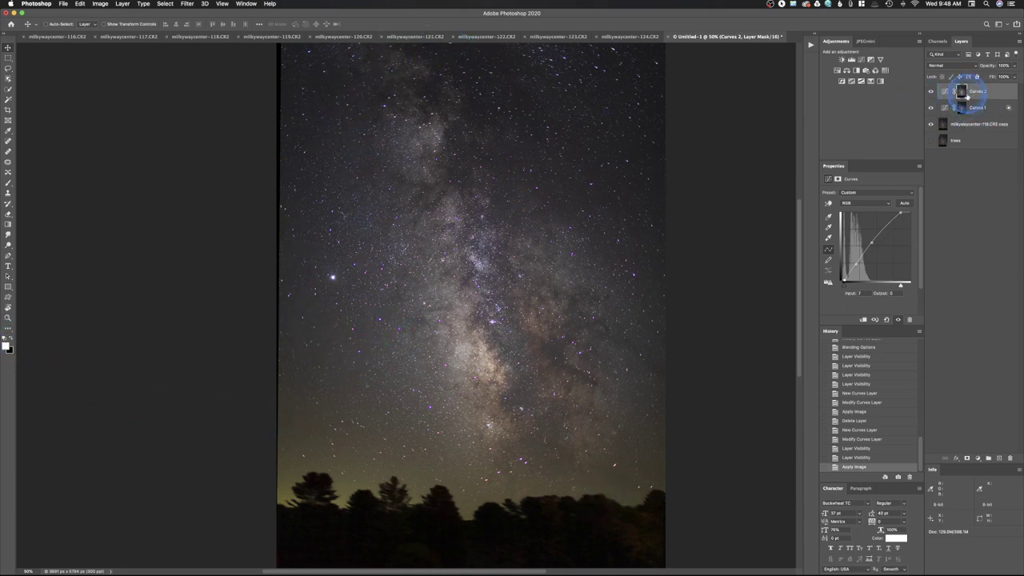
Preview the Curves 2 mask alone, pick the Brush tool and add an empty Layer 1.
{"action": "left_click", "coordinate": [964, 93], "text": "alt"}
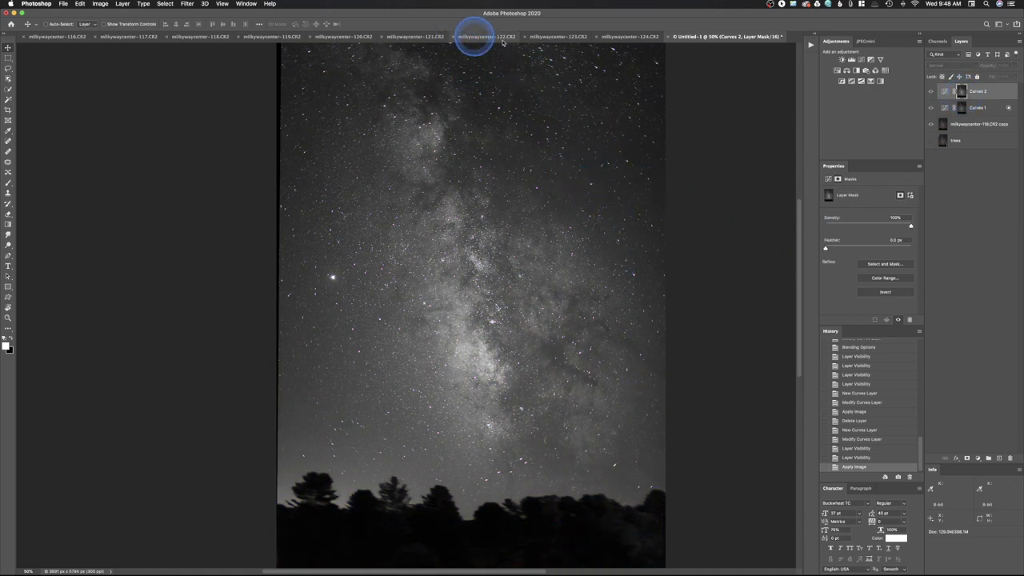
{"action": "left_click", "coordinate": [961, 91], "text": "alt"}
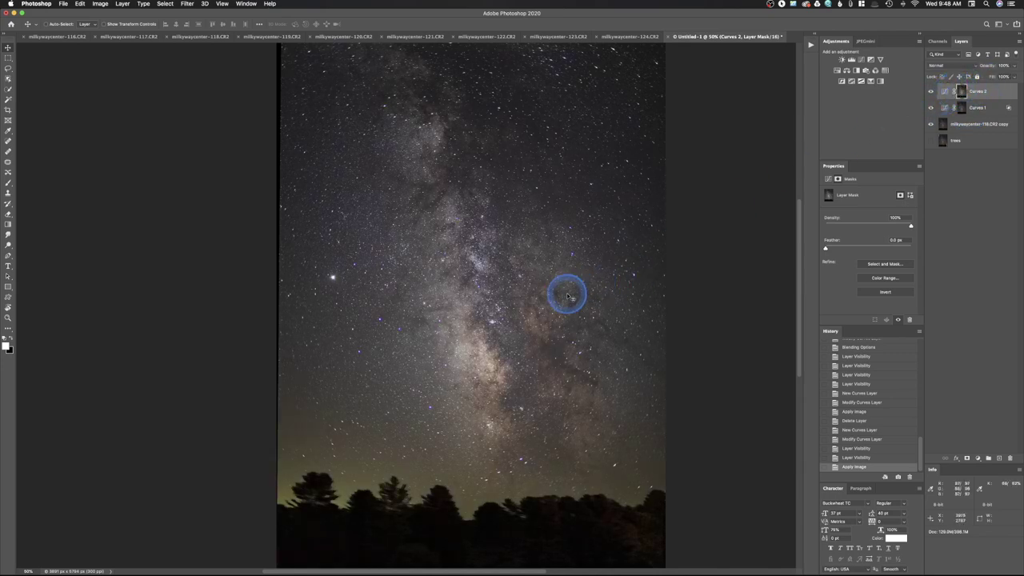
{"action": "left_click", "coordinate": [8, 184]}
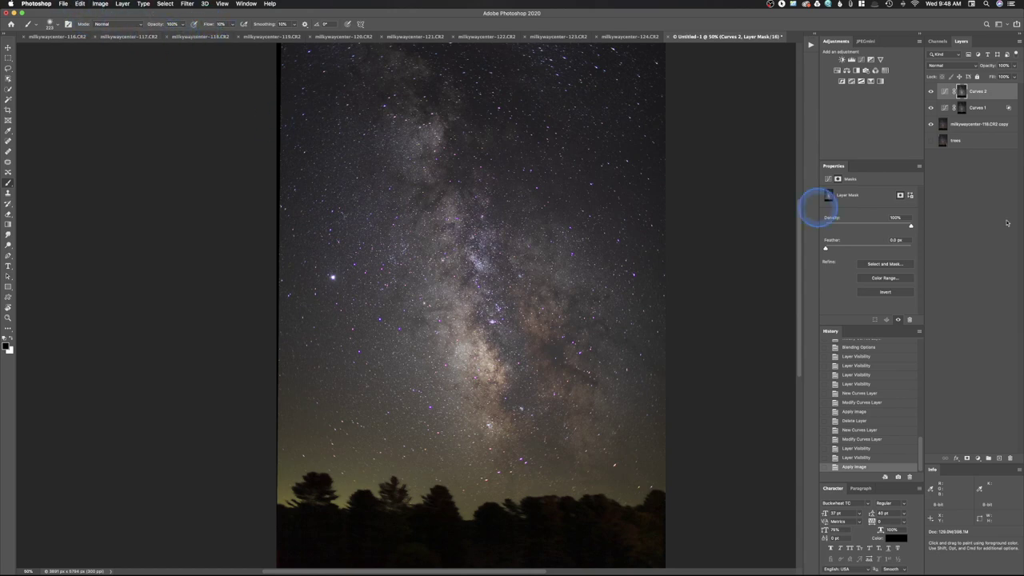
{"action": "left_click", "coordinate": [999, 460]}
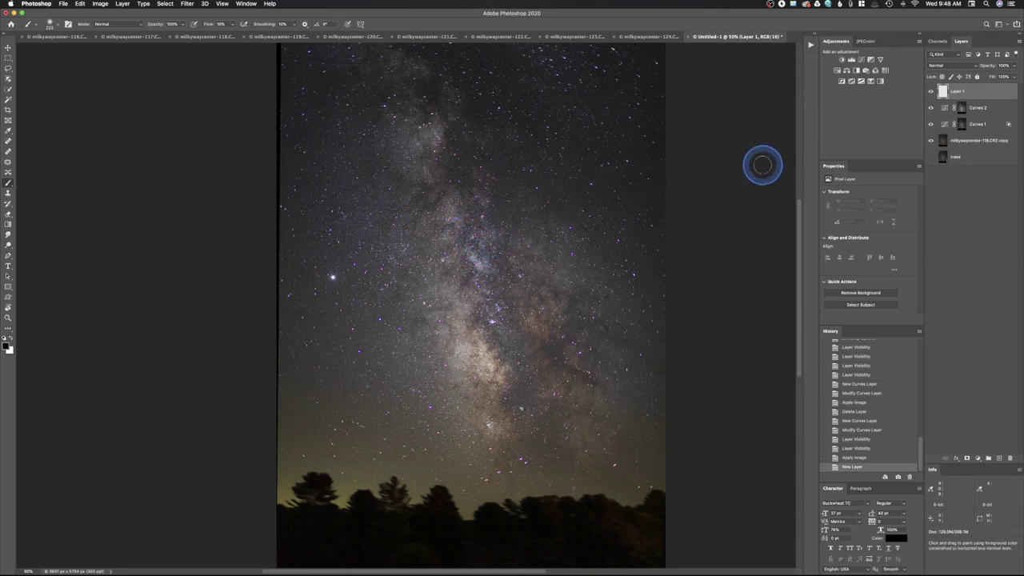
Fill Layer 1 with White.
{"action": "key", "text": "shift+BackSpace"}
{"action": "left_click", "coordinate": [514, 256]}
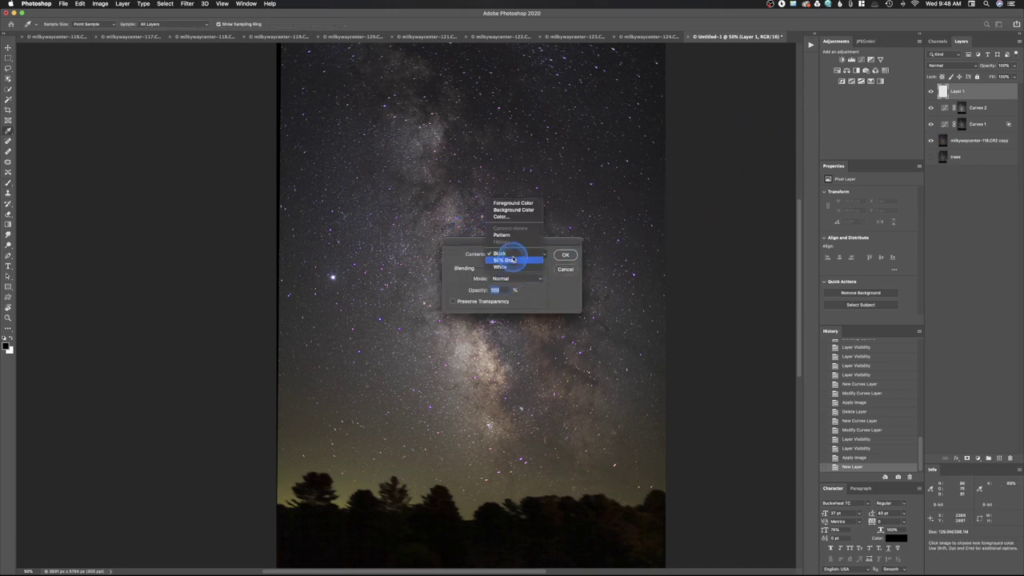
{"action": "left_click", "coordinate": [515, 268]}
{"action": "left_click", "coordinate": [563, 255]}
Paint black test strokes at varying opacity and flow, then hide and delete Layer 1.
{"action": "key", "text": "b"}
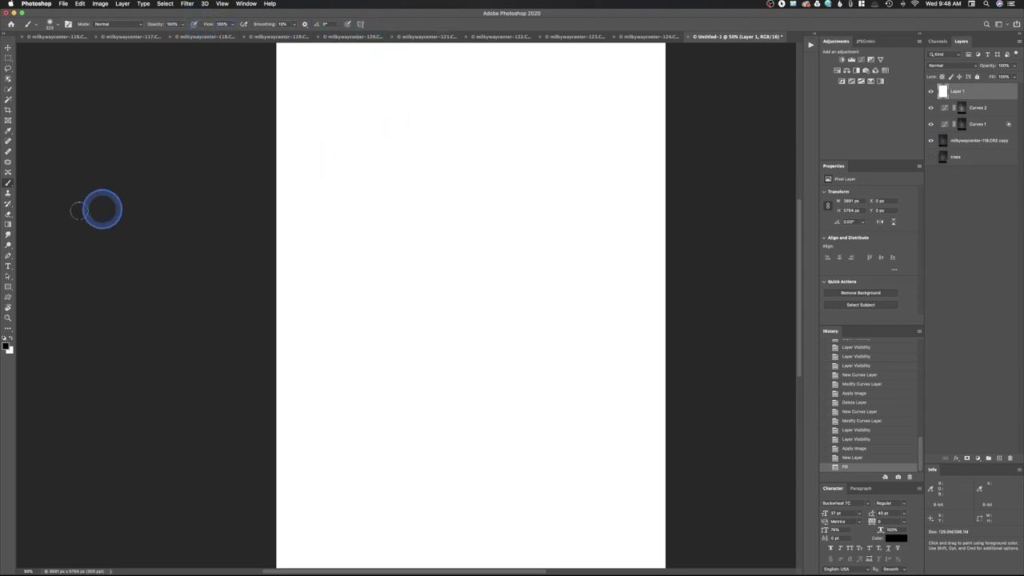
{"action": "left_click", "coordinate": [344, 128]}
{"action": "left_click_drag", "start_coordinate": [344, 128], "coordinate": [617, 126]}
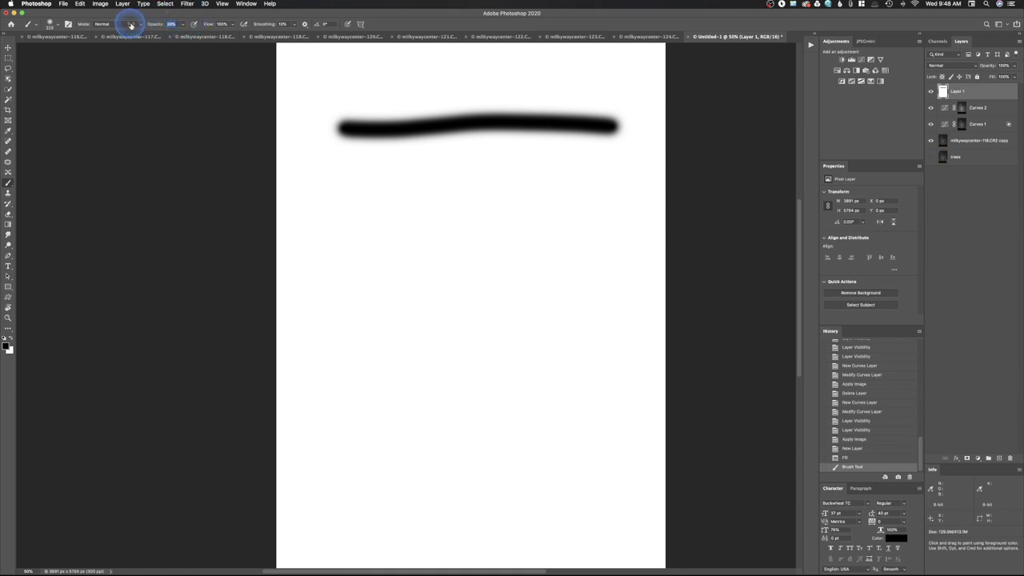
{"action": "left_click_drag", "start_coordinate": [340, 206], "coordinate": [589, 212]}
{"action": "mouse_move", "coordinate": [450, 219]}
{"action": "left_mouse_down"}
{"action": "mouse_move", "coordinate": [379, 208]}
{"action": "mouse_move", "coordinate": [545, 207]}
{"action": "mouse_move", "coordinate": [337, 211]}
{"action": "mouse_move", "coordinate": [528, 205]}
{"action": "left_mouse_up"}
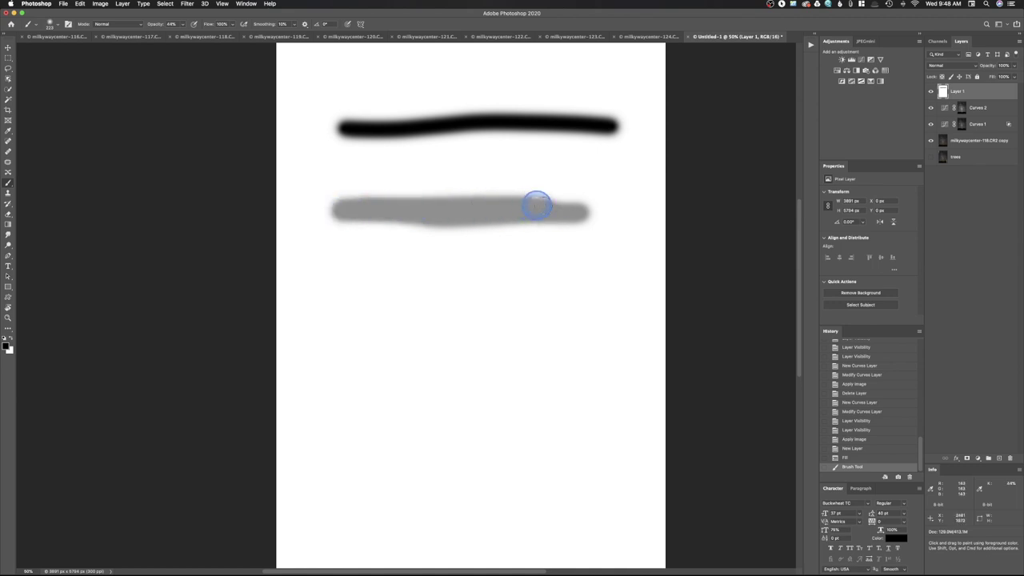
{"action": "mouse_move", "coordinate": [381, 210]}
{"action": "left_mouse_down"}
{"action": "mouse_move", "coordinate": [559, 203]}
{"action": "mouse_move", "coordinate": [380, 211]}
{"action": "mouse_move", "coordinate": [558, 204]}
{"action": "mouse_move", "coordinate": [404, 208]}
{"action": "mouse_move", "coordinate": [509, 211]}
{"action": "mouse_move", "coordinate": [484, 216]}
{"action": "left_mouse_up"}
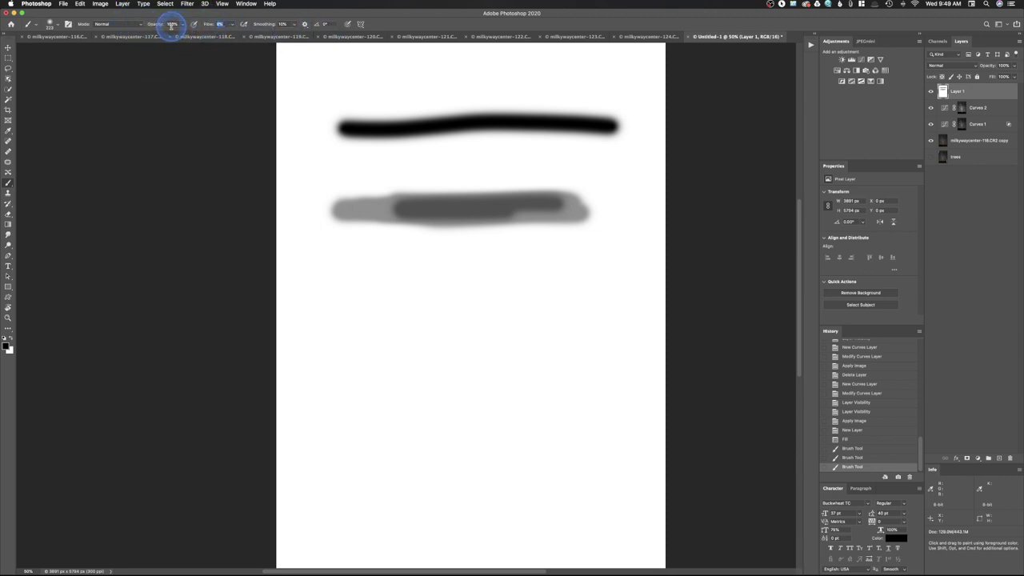
{"action": "mouse_move", "coordinate": [350, 327]}
{"action": "left_mouse_down"}
{"action": "mouse_move", "coordinate": [590, 324]}
{"action": "mouse_move", "coordinate": [349, 323]}
{"action": "mouse_move", "coordinate": [607, 318]}
{"action": "mouse_move", "coordinate": [356, 320]}
{"action": "mouse_move", "coordinate": [578, 321]}
{"action": "mouse_move", "coordinate": [362, 316]}
{"action": "mouse_move", "coordinate": [560, 320]}
{"action": "left_mouse_up"}
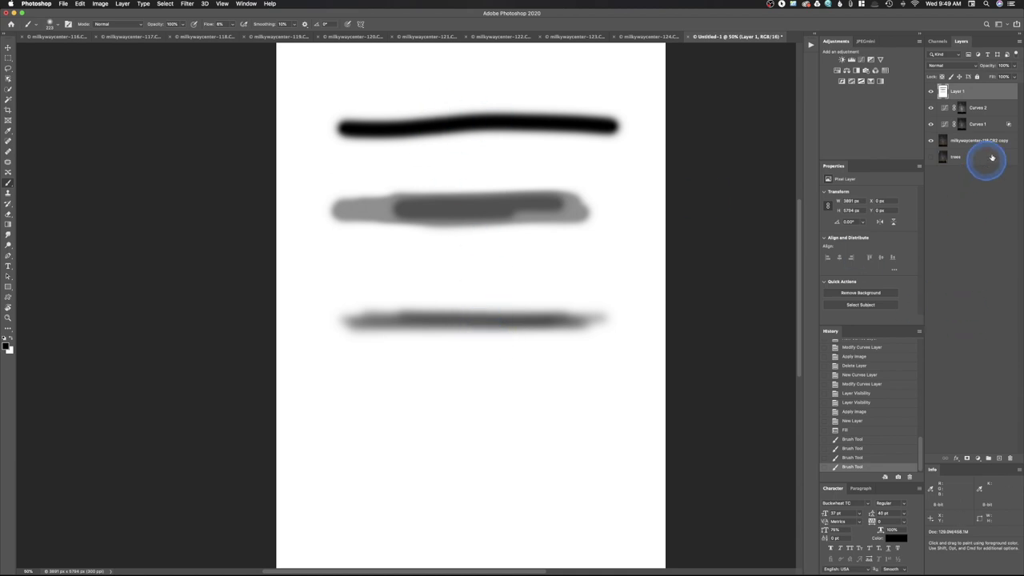
{"action": "left_click", "coordinate": [930, 92]}
{"action": "left_click_drag", "start_coordinate": [988, 97], "coordinate": [1010, 458]}
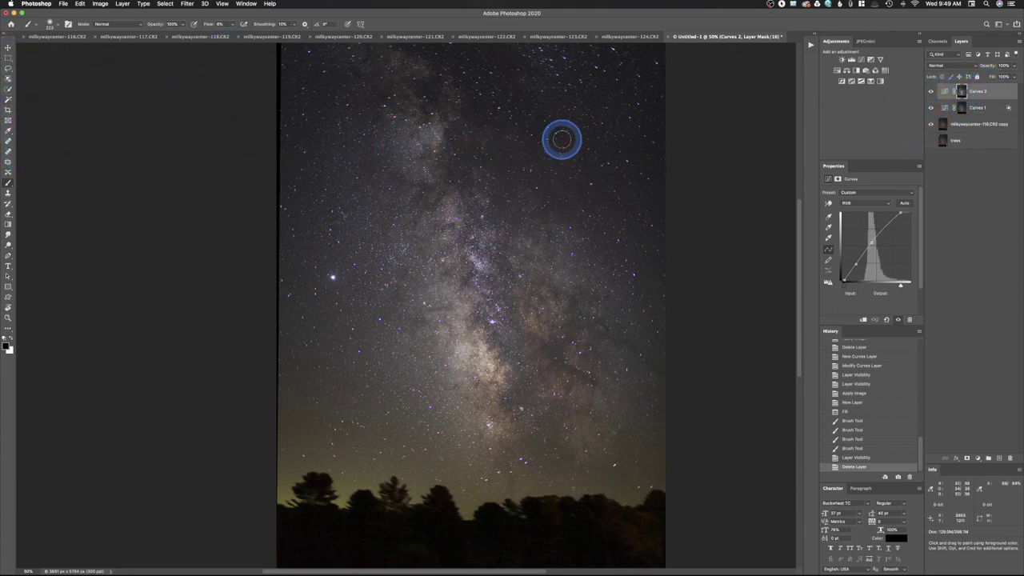
Enlarge the brush and paint black into the Curves 2 mask along the sky's edges.
{"action": "left_click_drag", "start_coordinate": [561, 140], "coordinate": [633, 145]}
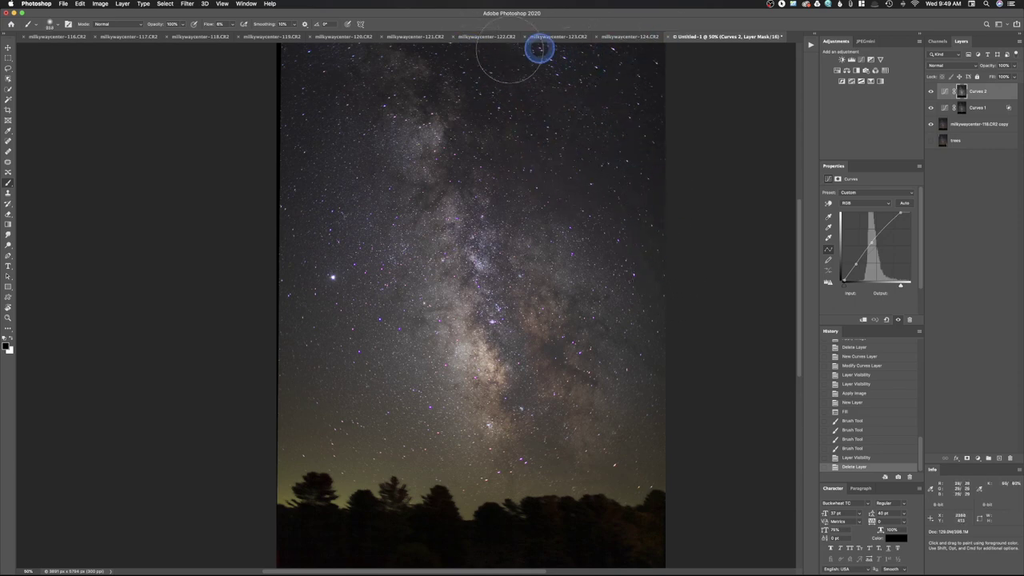
{"action": "mouse_move", "coordinate": [568, 80]}
{"action": "left_mouse_down"}
{"action": "mouse_move", "coordinate": [607, 116]}
{"action": "mouse_move", "coordinate": [658, 204]}
{"action": "mouse_move", "coordinate": [648, 194]}
{"action": "mouse_move", "coordinate": [694, 355]}
{"action": "mouse_move", "coordinate": [702, 433]}
{"action": "mouse_move", "coordinate": [654, 490]}
{"action": "mouse_move", "coordinate": [642, 348]}
{"action": "mouse_move", "coordinate": [642, 470]}
{"action": "mouse_move", "coordinate": [398, 458]}
{"action": "left_mouse_up"}
{"action": "key", "text": "bracketright"}
{"action": "key", "text": "bracketright"}
{"action": "key", "text": "bracketright"}
{"action": "key", "text": "bracketright"}
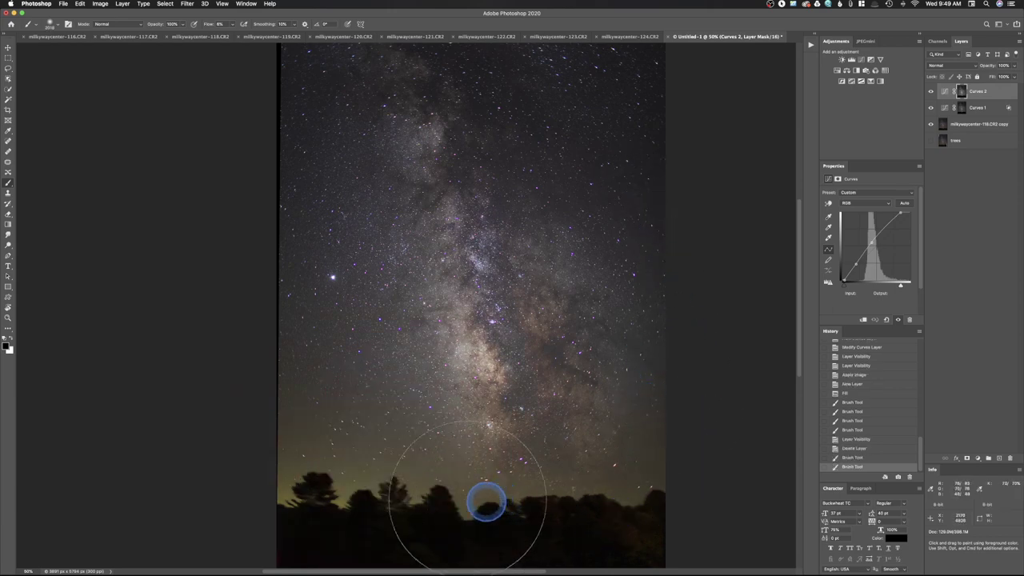
{"action": "mouse_move", "coordinate": [388, 477]}
{"action": "left_mouse_down"}
{"action": "mouse_move", "coordinate": [299, 352]}
{"action": "mouse_move", "coordinate": [292, 73]}
{"action": "mouse_move", "coordinate": [298, 211]}
{"action": "mouse_move", "coordinate": [333, 455]}
{"action": "mouse_move", "coordinate": [328, 492]}
{"action": "mouse_move", "coordinate": [369, 528]}
{"action": "mouse_move", "coordinate": [603, 569]}
{"action": "mouse_move", "coordinate": [706, 572]}
{"action": "mouse_move", "coordinate": [265, 535]}
{"action": "mouse_move", "coordinate": [463, 556]}
{"action": "mouse_move", "coordinate": [399, 551]}
{"action": "mouse_move", "coordinate": [694, 560]}
{"action": "mouse_move", "coordinate": [427, 530]}
{"action": "left_mouse_up"}
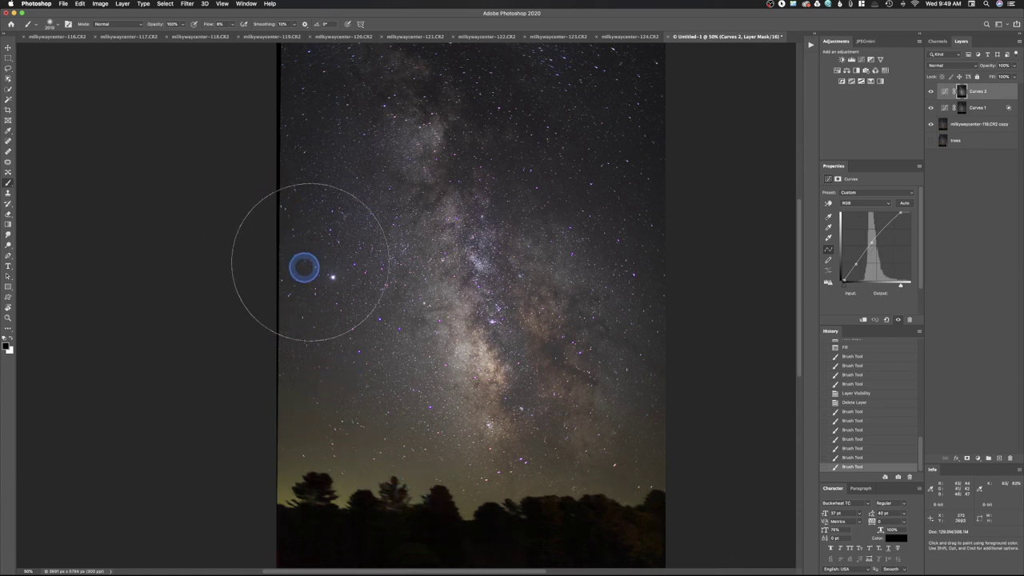
{"action": "left_click_drag", "start_coordinate": [451, 153], "coordinate": [606, 478]}
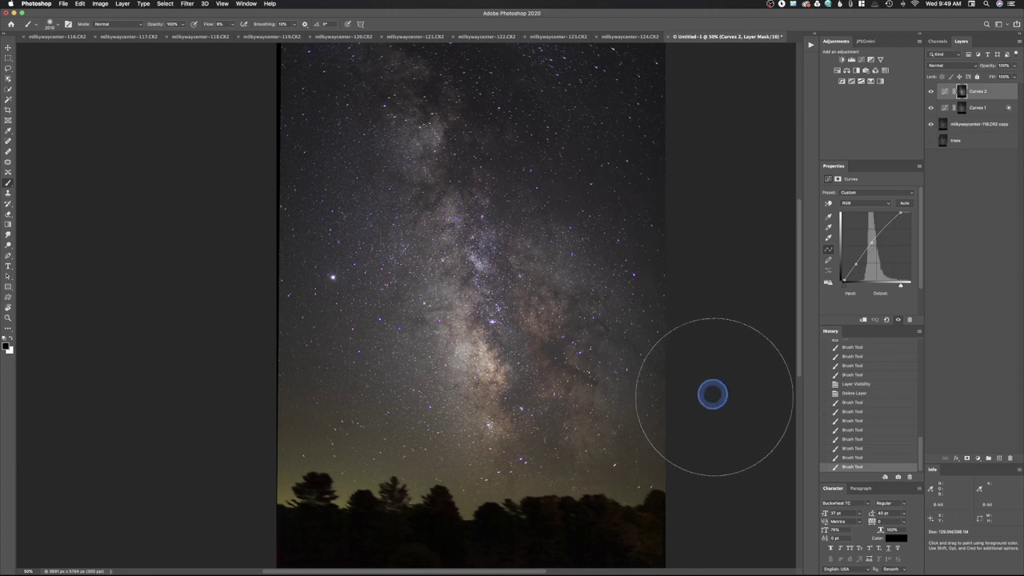
{"action": "mouse_move", "coordinate": [716, 488]}
{"action": "left_mouse_down"}
{"action": "mouse_move", "coordinate": [655, 551]}
{"action": "mouse_move", "coordinate": [466, 556]}
{"action": "left_mouse_up"}
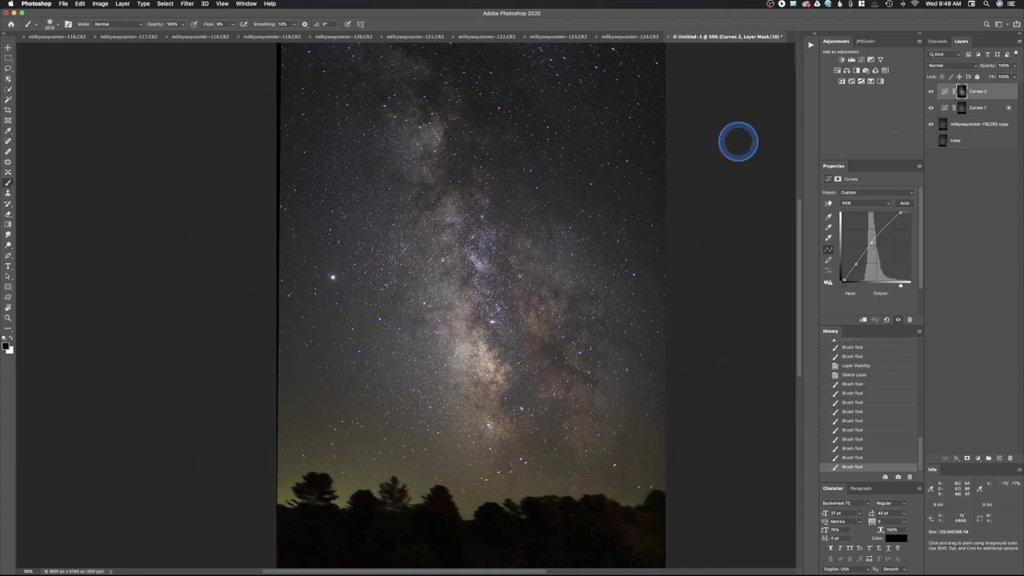
{"action": "key", "text": "ctrl+Up"}
{"action": "key", "text": "ctrl+Up"}
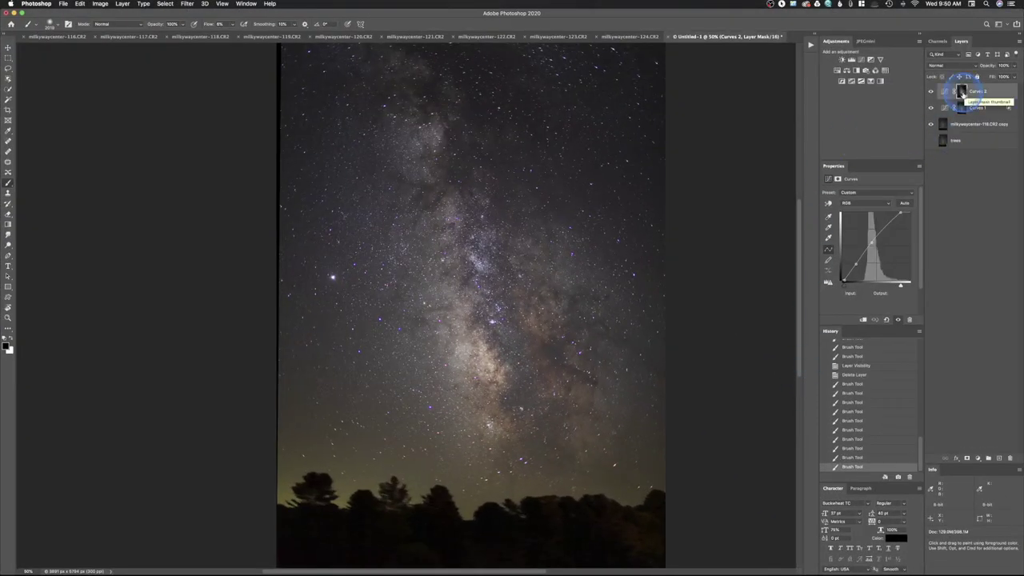
In the Curves 2 mask view, darken the top sky, top-right corner and left-edge trees.
{"action": "left_click", "coordinate": [962, 93], "text": "alt"}
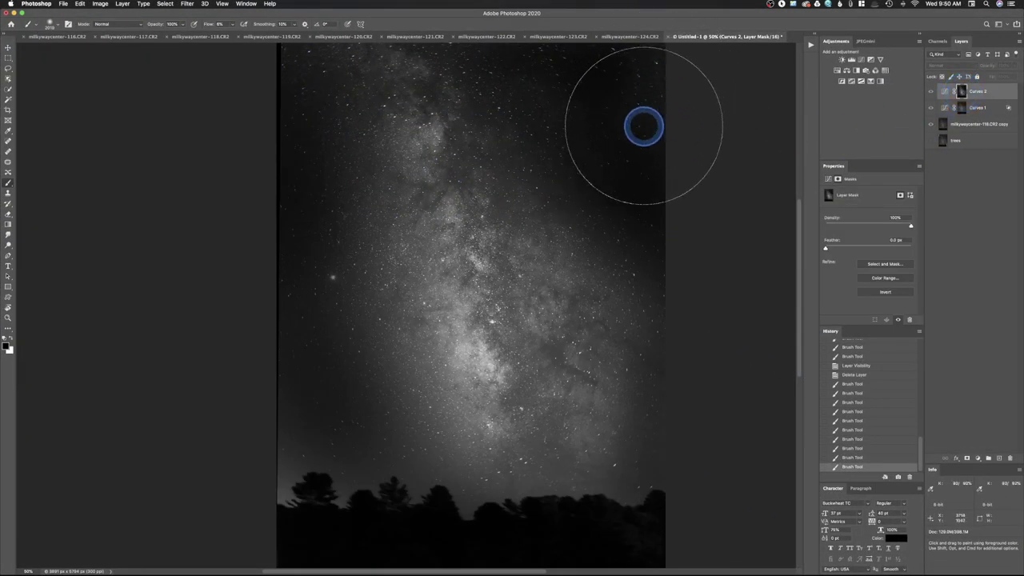
{"action": "left_click_drag", "start_coordinate": [557, 69], "coordinate": [606, 75]}
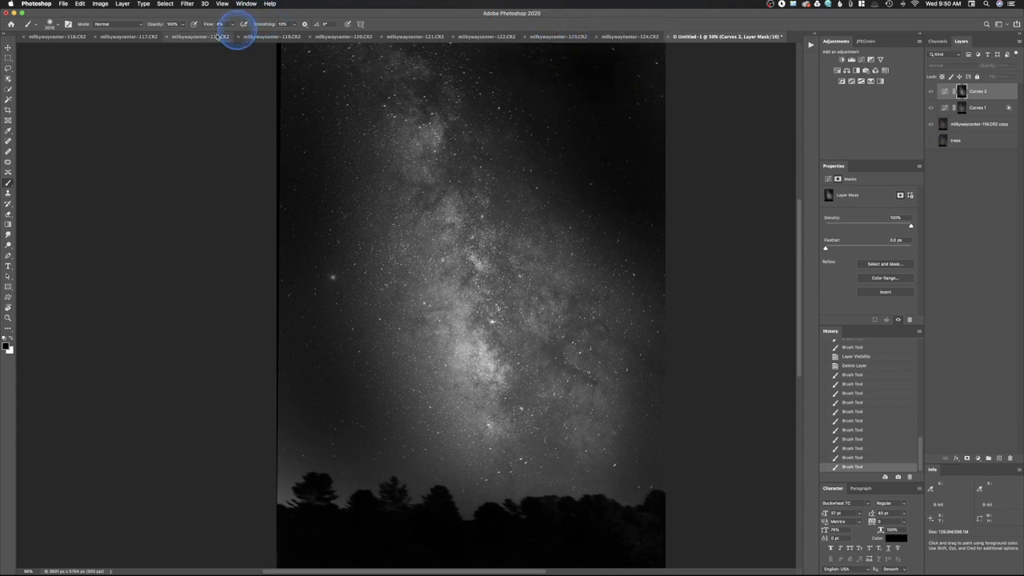
{"action": "mouse_move", "coordinate": [589, 86]}
{"action": "left_mouse_down"}
{"action": "mouse_move", "coordinate": [649, 93]}
{"action": "mouse_move", "coordinate": [617, 18]}
{"action": "left_mouse_up"}
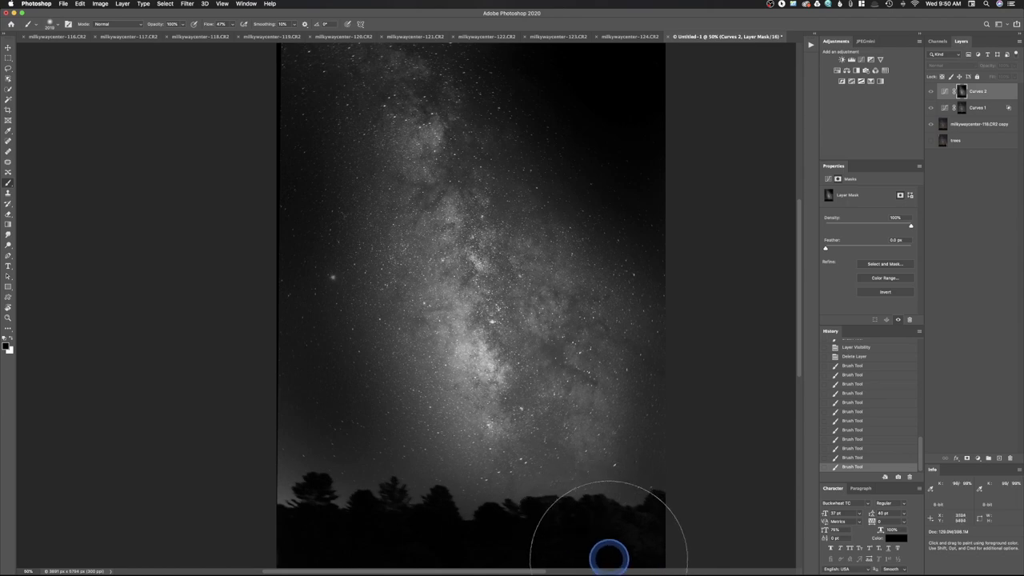
{"action": "mouse_move", "coordinate": [487, 567]}
{"action": "left_mouse_down"}
{"action": "mouse_move", "coordinate": [389, 555]}
{"action": "mouse_move", "coordinate": [357, 523]}
{"action": "mouse_move", "coordinate": [325, 449]}
{"action": "mouse_move", "coordinate": [309, 328]}
{"action": "mouse_move", "coordinate": [338, 435]}
{"action": "mouse_move", "coordinate": [251, 119]}
{"action": "left_mouse_up"}
{"action": "left_click_drag", "start_coordinate": [246, 201], "coordinate": [288, 535]}
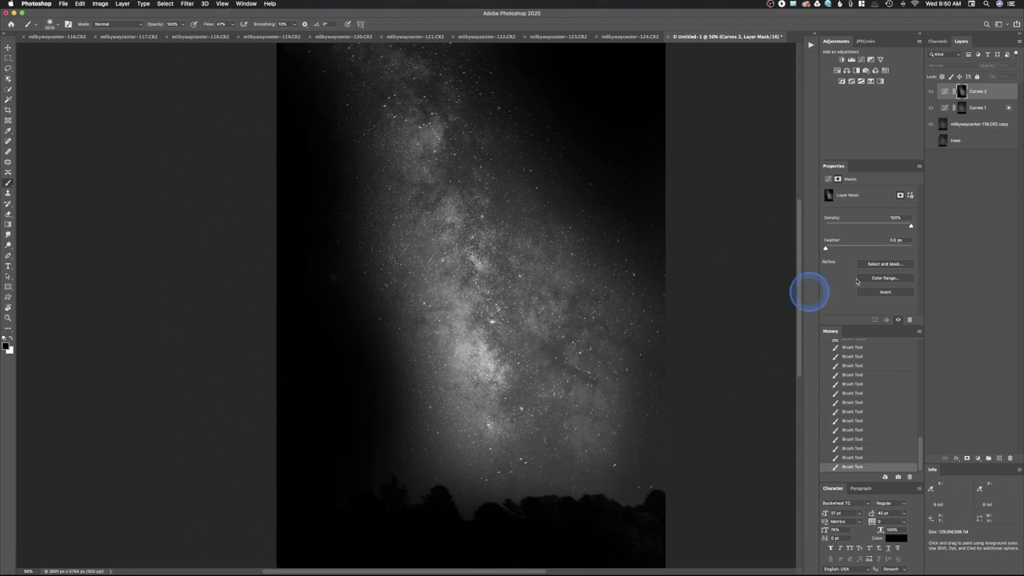
Return to the colour photo and toggle Curves 2 off and on to compare.
{"action": "left_click", "coordinate": [965, 92], "text": "alt"}
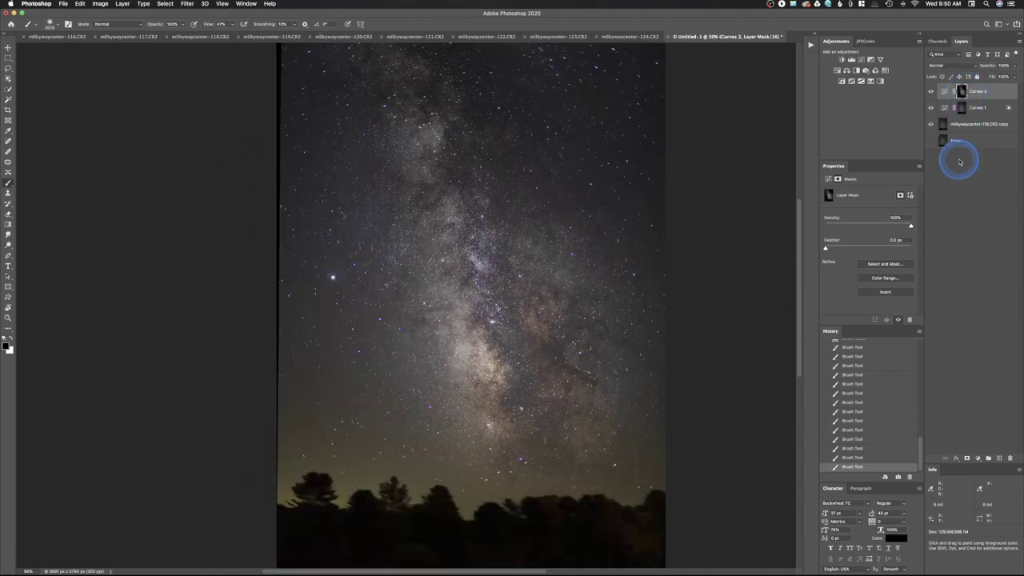
{"action": "left_click", "coordinate": [931, 91]}
{"action": "left_click", "coordinate": [932, 90]}
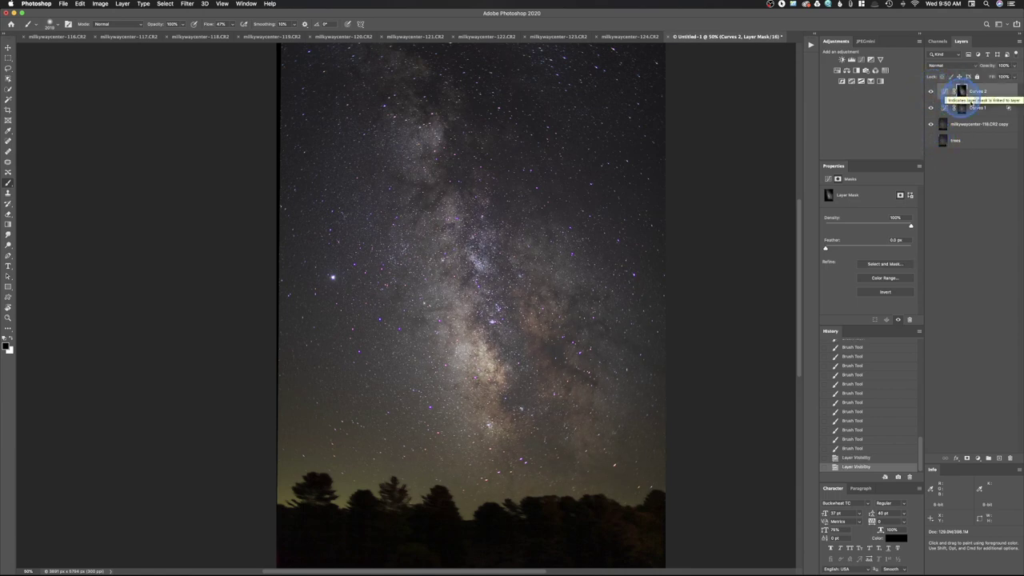
{"action": "left_click", "coordinate": [1005, 93]}
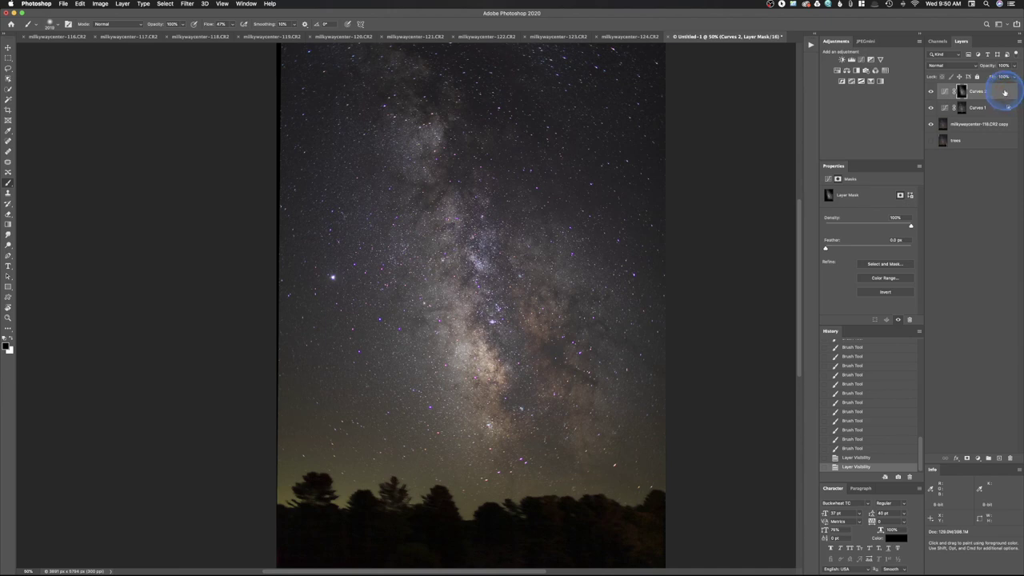
Split Curves 2's This Layer white Blend If slider to 204/224 in Blending Options.
{"action": "double_click", "coordinate": [1000, 92]}
{"action": "left_click", "coordinate": [730, 330]}
{"action": "mouse_move", "coordinate": [730, 330]}
{"action": "left_mouse_down"}
{"action": "mouse_move", "coordinate": [686, 331]}
{"action": "mouse_move", "coordinate": [723, 323]}
{"action": "left_mouse_up"}
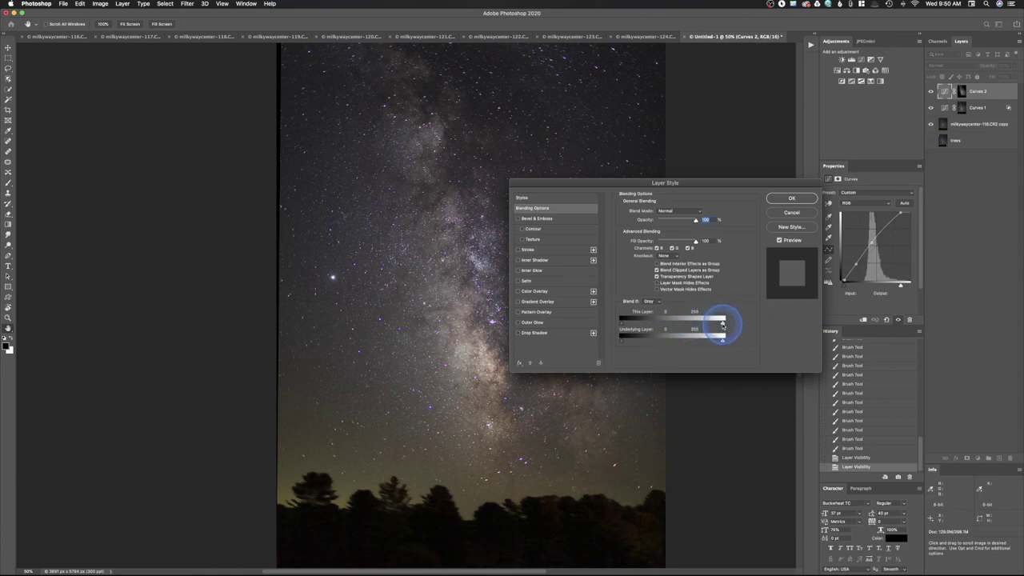
{"action": "left_click_drag", "start_coordinate": [723, 324], "coordinate": [711, 325]}
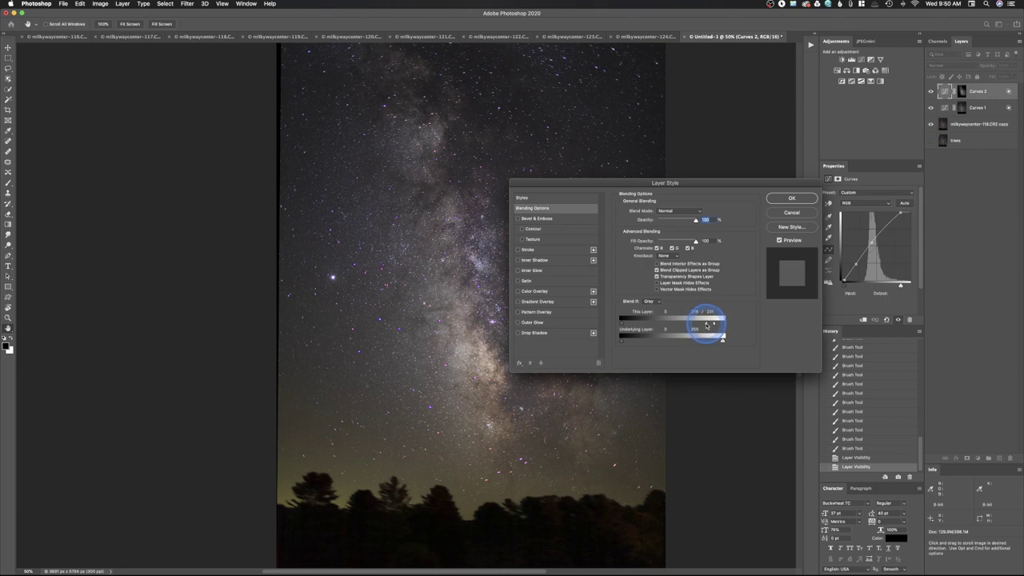
{"action": "mouse_move", "coordinate": [698, 324]}
{"action": "left_mouse_down"}
{"action": "mouse_move", "coordinate": [680, 328]}
{"action": "mouse_move", "coordinate": [706, 328]}
{"action": "left_mouse_up"}
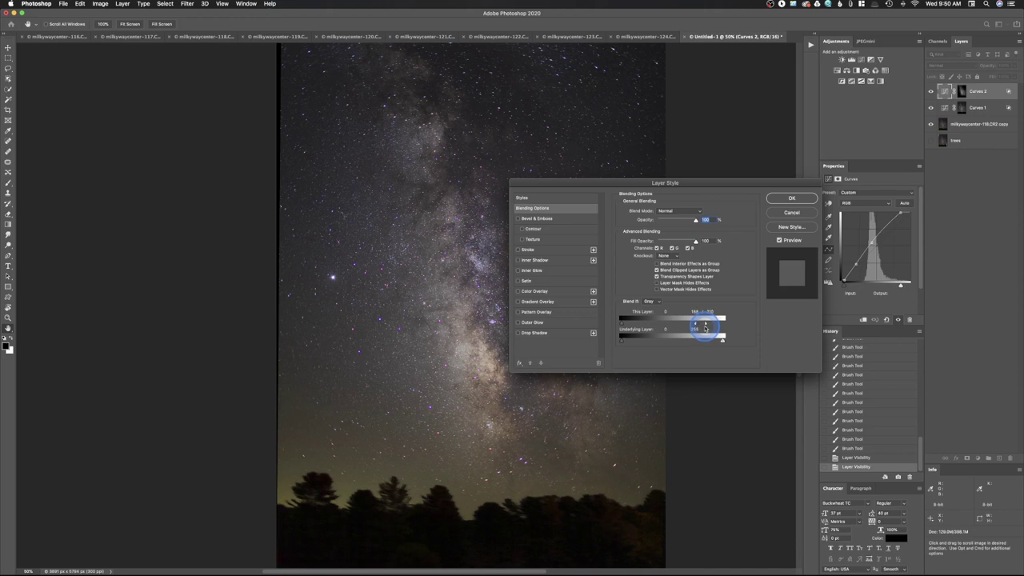
{"action": "mouse_move", "coordinate": [705, 327]}
{"action": "left_mouse_down"}
{"action": "mouse_move", "coordinate": [716, 328]}
{"action": "mouse_move", "coordinate": [697, 330]}
{"action": "mouse_move", "coordinate": [710, 328]}
{"action": "left_mouse_up"}
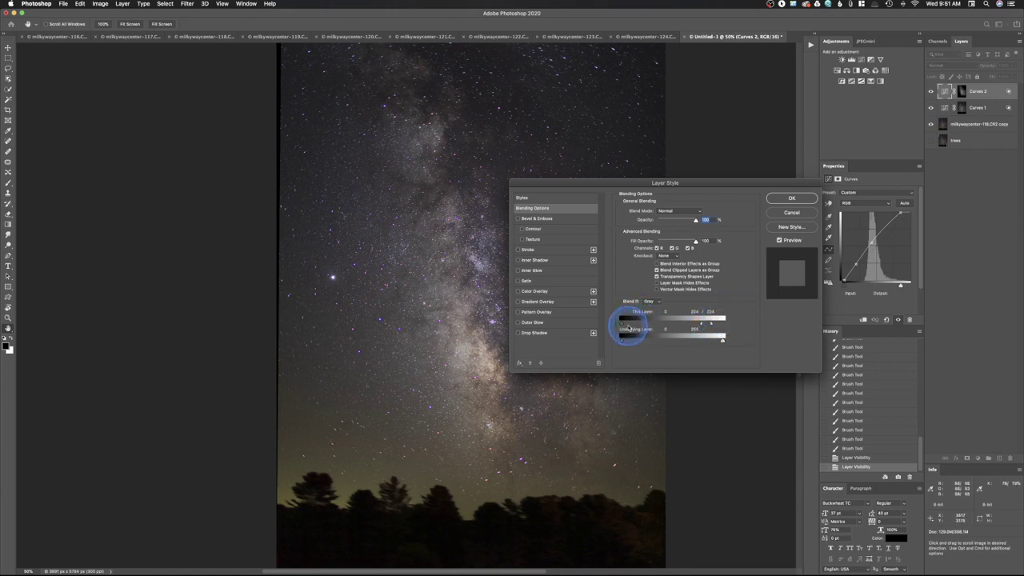
{"action": "left_click", "coordinate": [792, 198]}
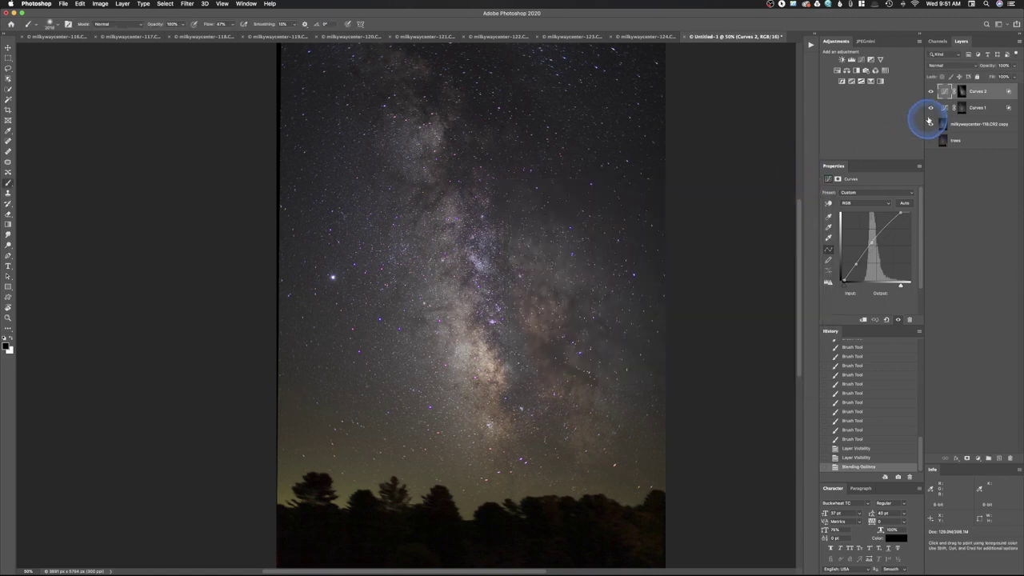
Toggle Curves 2 off and on twice to compare before and after.
{"action": "left_click", "coordinate": [930, 91]}
{"action": "left_click", "coordinate": [930, 91]}
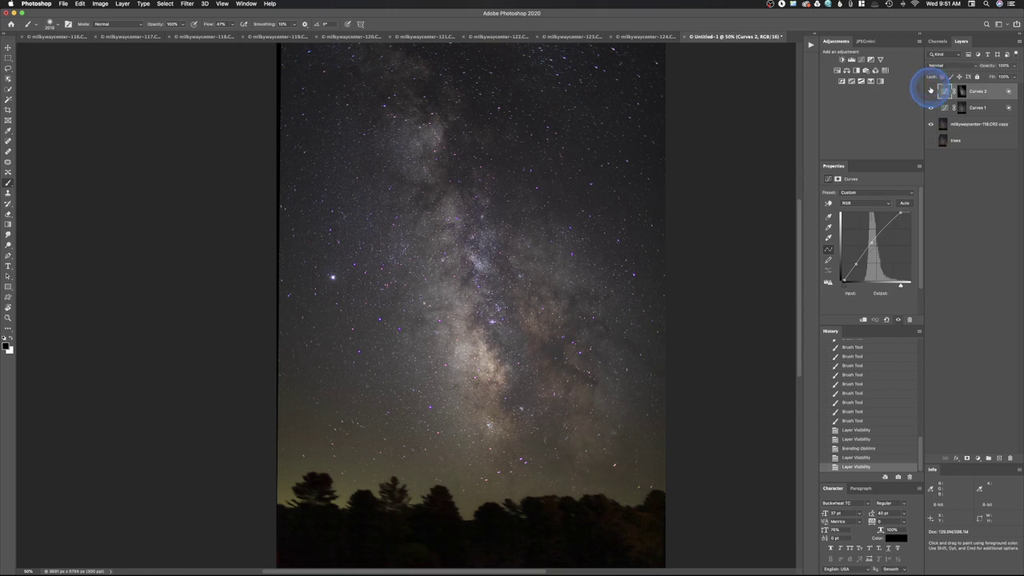
{"action": "left_click", "coordinate": [930, 91]}
{"action": "left_click", "coordinate": [930, 91]}
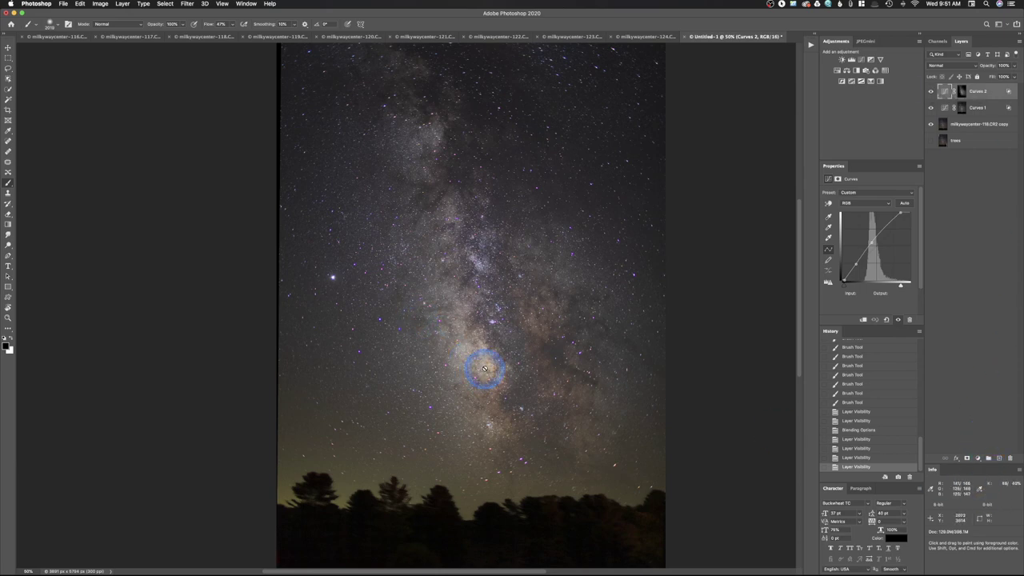
Select the Lasso tool with a 44 px feather and add a Curves 3 adjustment layer.
{"action": "left_click", "coordinate": [8, 68]}
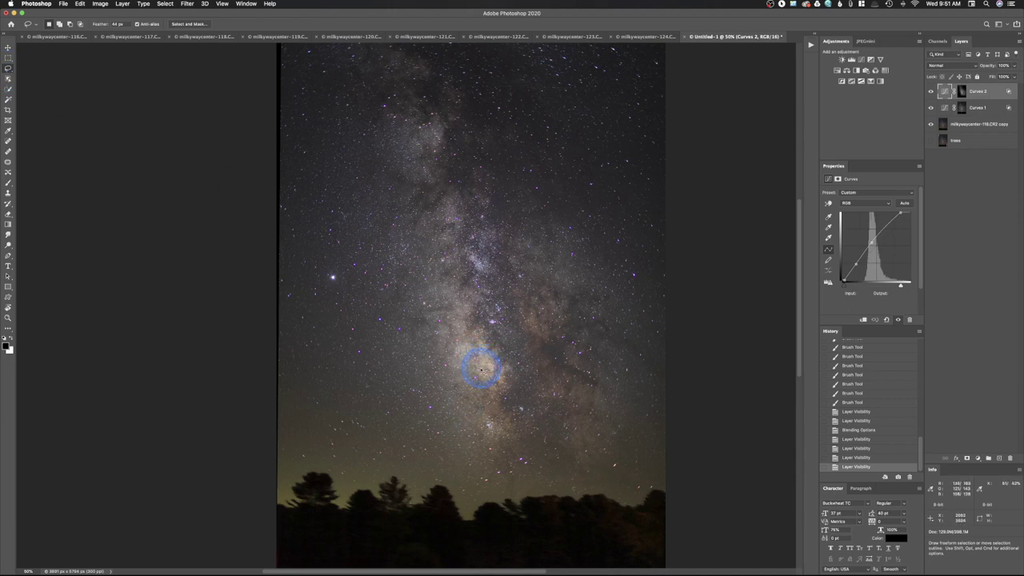
{"action": "left_click", "coordinate": [334, 279]}
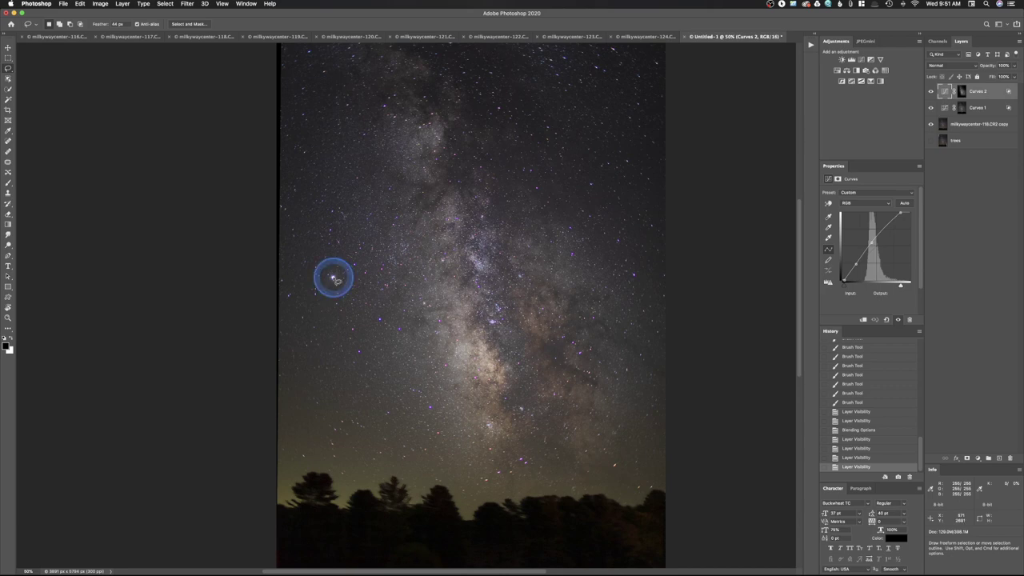
{"action": "left_click", "coordinate": [530, 197]}
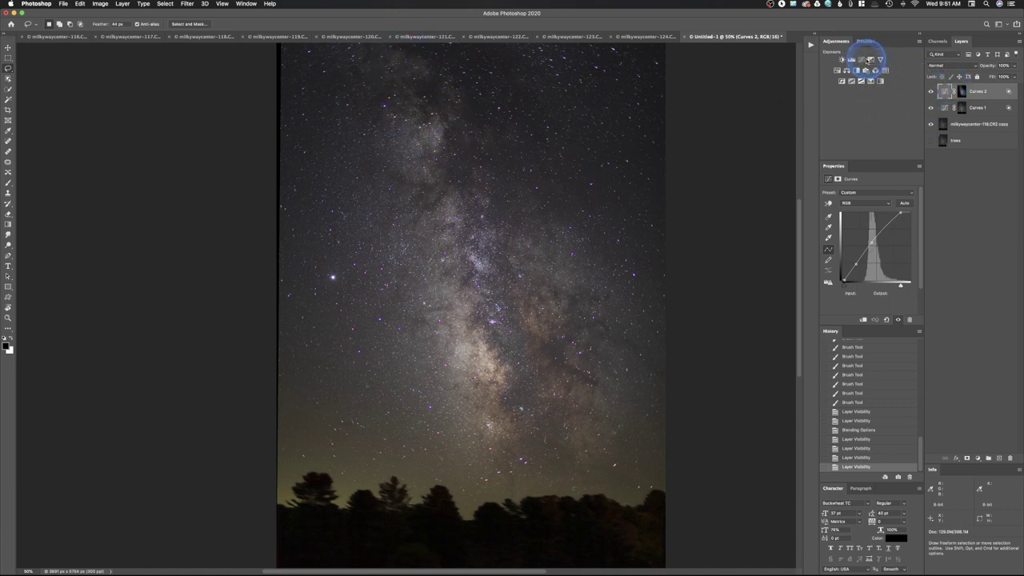
{"action": "left_click", "coordinate": [862, 60]}
Lower a midtone point on Curves 3 to darken, and invert its mask to black.
{"action": "left_click_drag", "start_coordinate": [881, 242], "coordinate": [906, 213]}
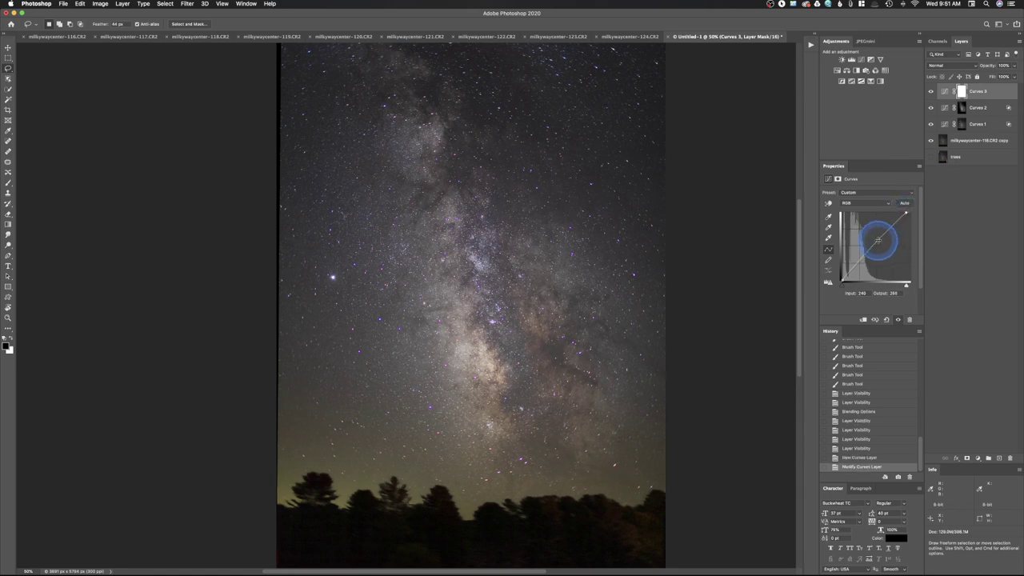
{"action": "left_click_drag", "start_coordinate": [883, 232], "coordinate": [872, 247]}
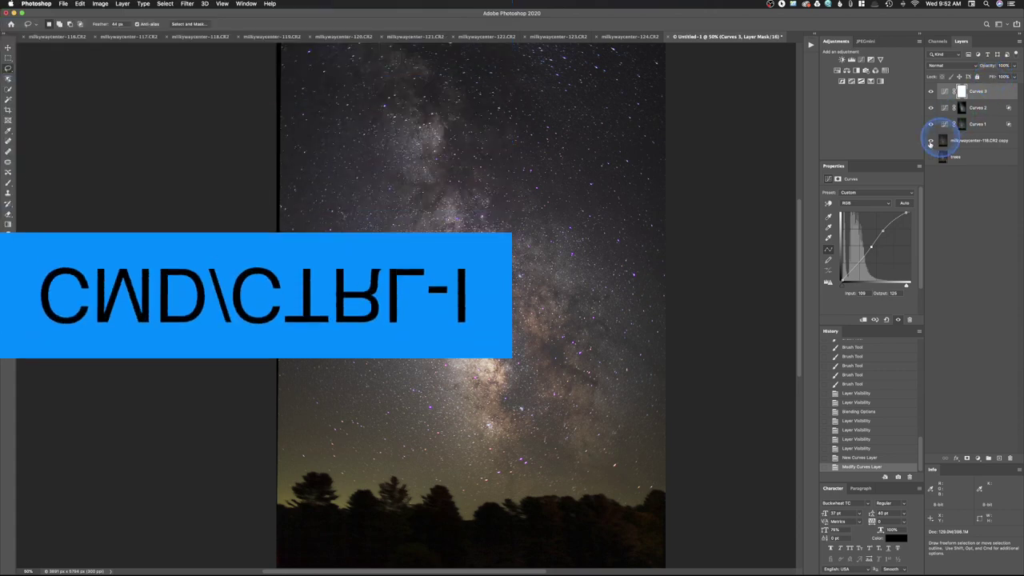
{"action": "key", "text": "super+i"}
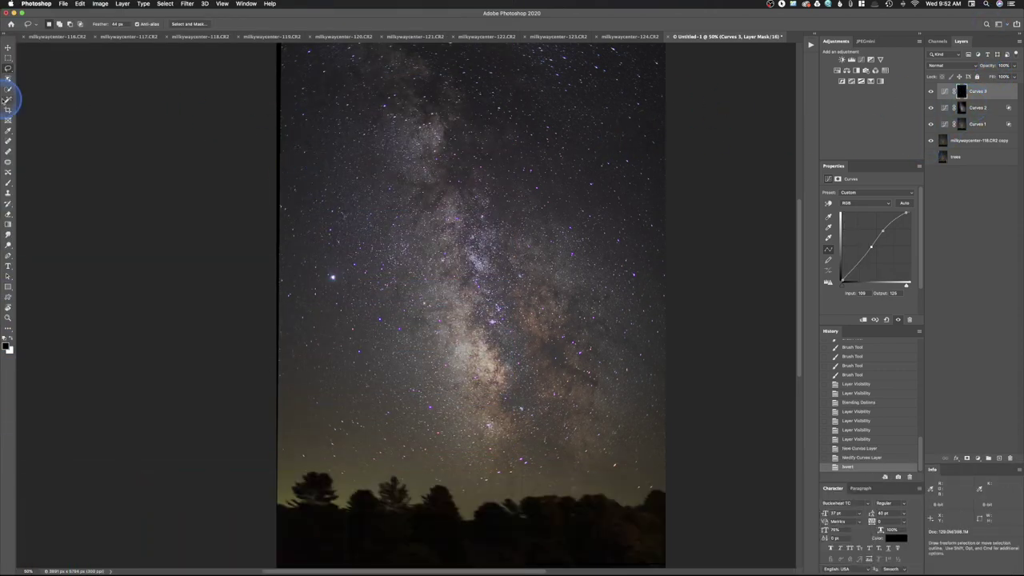
Paint white with a ~973 px soft brush at 100% flow over the upper sky and Milky Way core.
{"action": "left_click", "coordinate": [8, 182]}
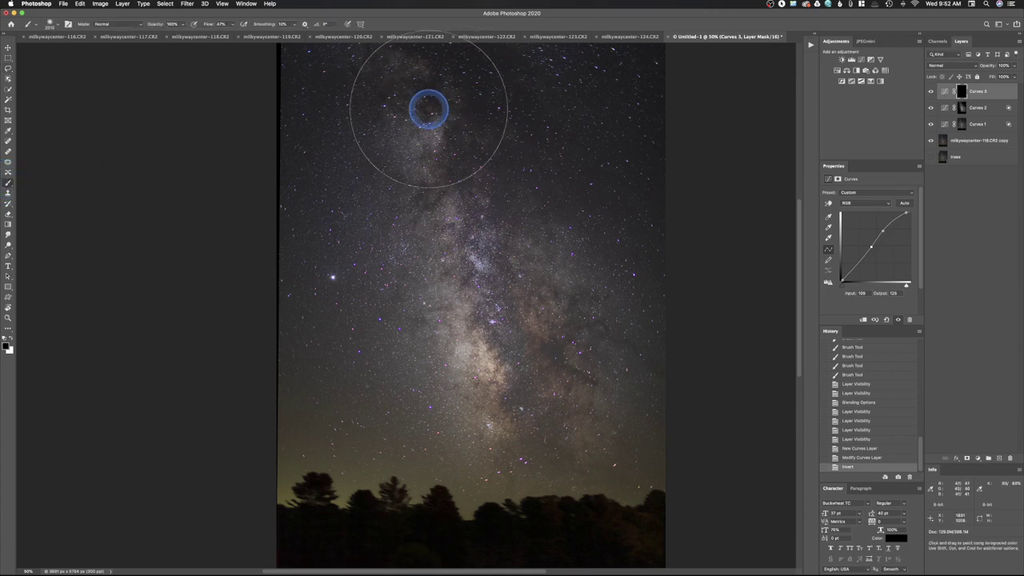
{"action": "mouse_move", "coordinate": [434, 110]}
{"action": "left_mouse_down"}
{"action": "mouse_move", "coordinate": [326, 124]}
{"action": "mouse_move", "coordinate": [341, 114]}
{"action": "left_mouse_up"}
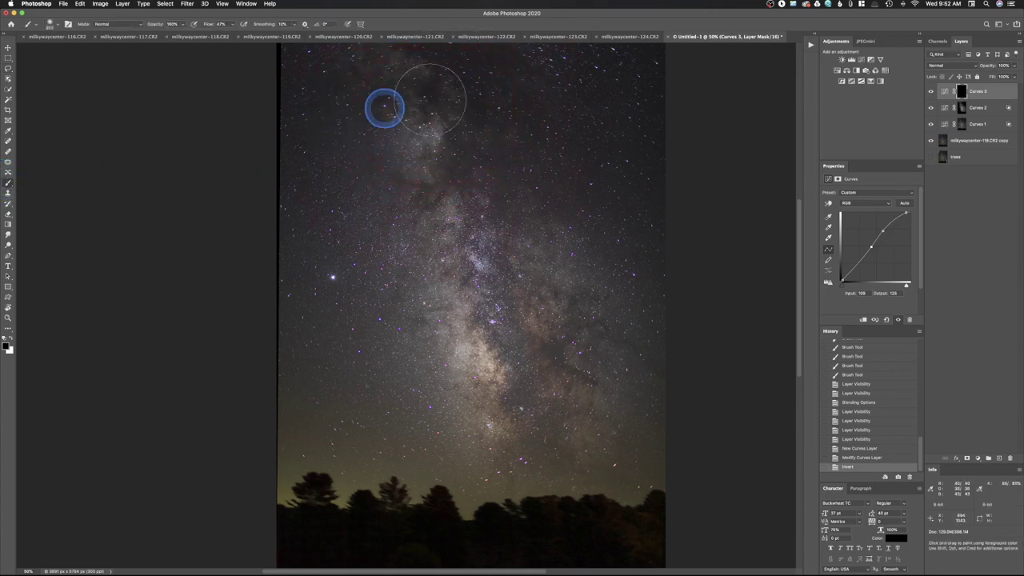
{"action": "left_click", "coordinate": [11, 339]}
{"action": "key", "text": "shift+0"}
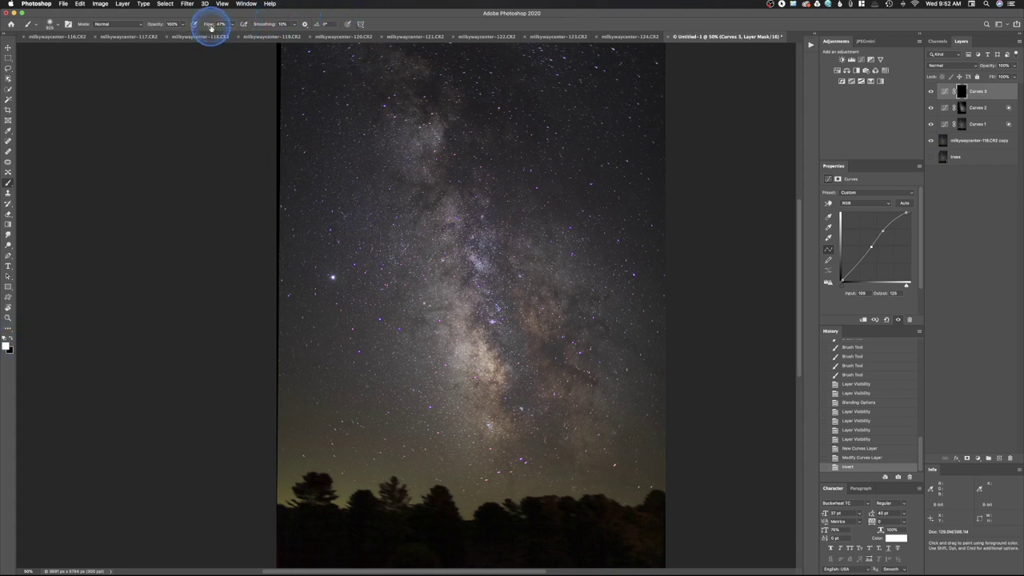
{"action": "mouse_move", "coordinate": [436, 129]}
{"action": "left_mouse_down"}
{"action": "mouse_move", "coordinate": [414, 89]}
{"action": "mouse_move", "coordinate": [425, 155]}
{"action": "left_mouse_up"}
{"action": "mouse_move", "coordinate": [654, 232]}
{"action": "left_mouse_down"}
{"action": "mouse_move", "coordinate": [536, 201]}
{"action": "mouse_move", "coordinate": [494, 150]}
{"action": "mouse_move", "coordinate": [408, 108]}
{"action": "mouse_move", "coordinate": [365, 56]}
{"action": "left_mouse_up"}
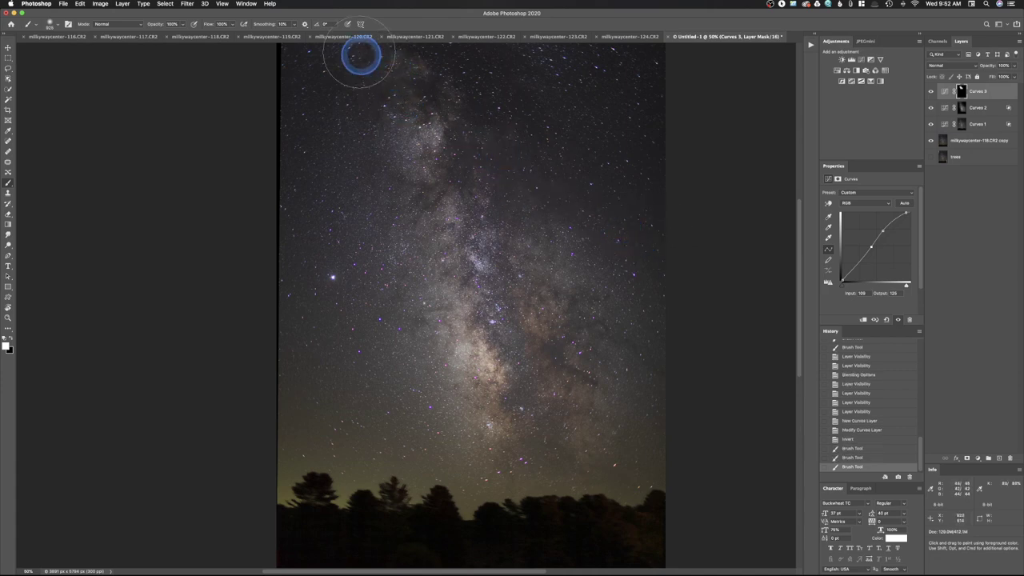
{"action": "left_click", "coordinate": [930, 92]}
{"action": "left_click", "coordinate": [931, 92]}
{"action": "mouse_move", "coordinate": [557, 184]}
{"action": "left_mouse_down"}
{"action": "mouse_move", "coordinate": [485, 187]}
{"action": "mouse_move", "coordinate": [887, 104]}
{"action": "left_mouse_up"}
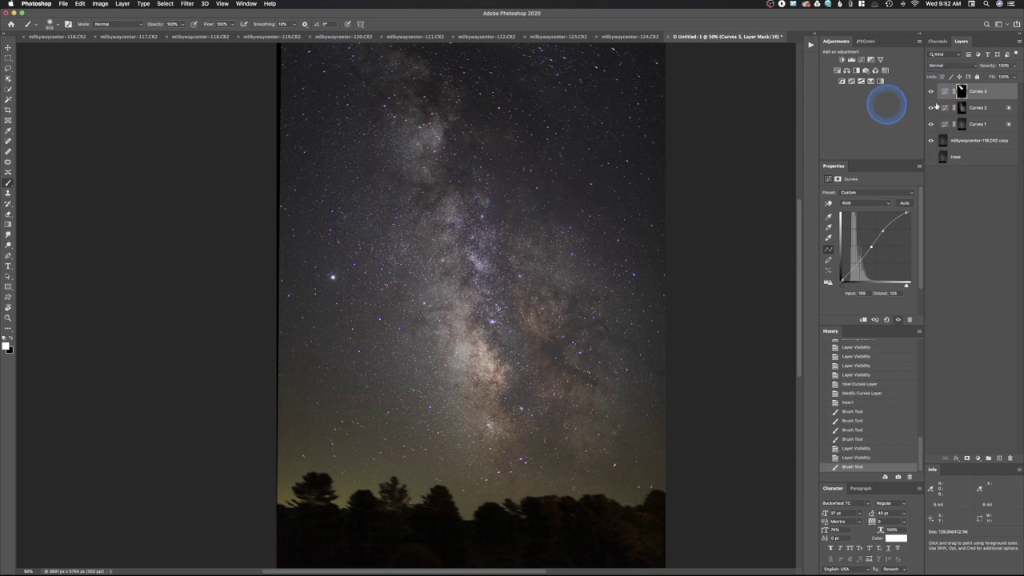
Set Curves 3's This Layer Blend If to shadows 28/58 and highlights 215/232.
{"action": "double_click", "coordinate": [1003, 95]}
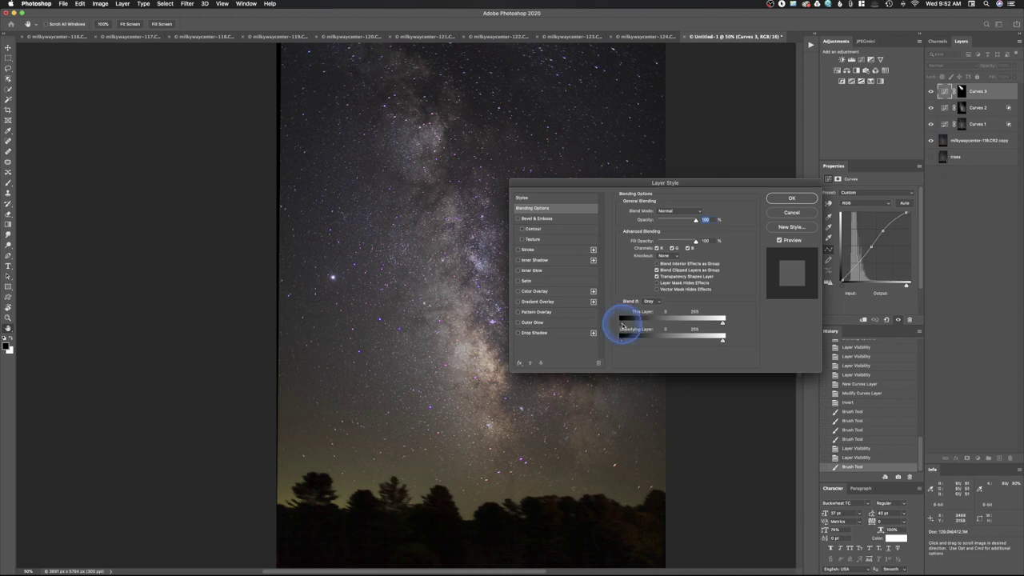
{"action": "left_click_drag", "start_coordinate": [623, 325], "coordinate": [640, 328]}
{"action": "mouse_move", "coordinate": [722, 321]}
{"action": "left_mouse_down"}
{"action": "mouse_move", "coordinate": [696, 325]}
{"action": "mouse_move", "coordinate": [717, 326]}
{"action": "mouse_move", "coordinate": [698, 326]}
{"action": "mouse_move", "coordinate": [706, 324]}
{"action": "left_mouse_up"}
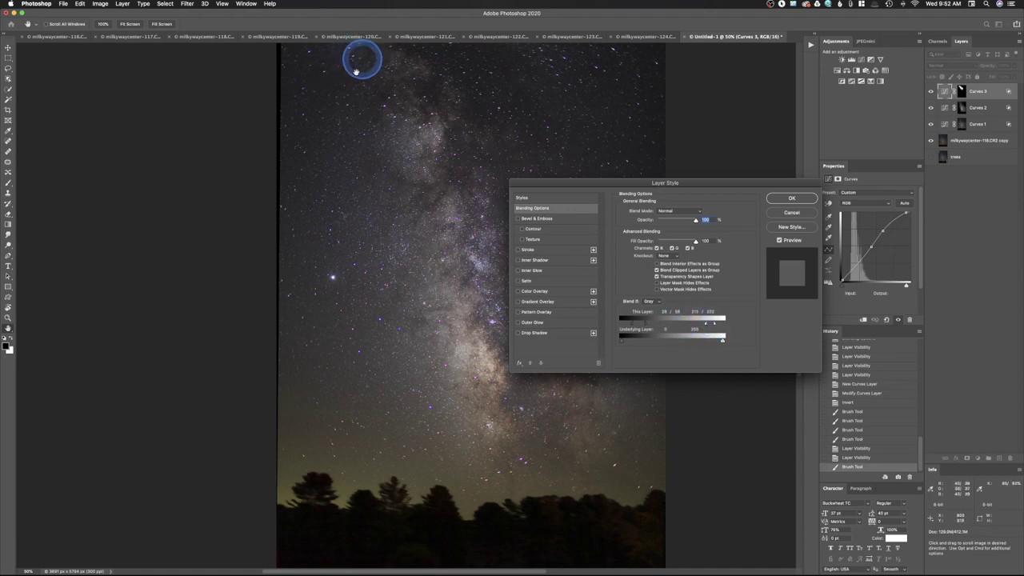
{"action": "left_click", "coordinate": [791, 198]}
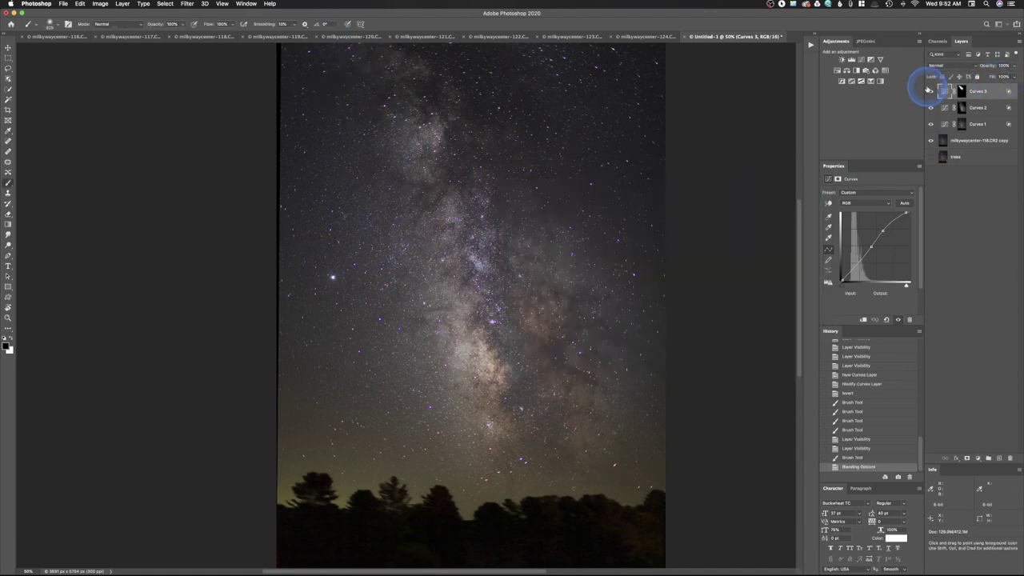
Drop Curves 3 opacity to 58% after comparing, and add a Hue/Saturation adjustment layer.
{"action": "left_click", "coordinate": [930, 93]}
{"action": "left_click", "coordinate": [929, 93]}
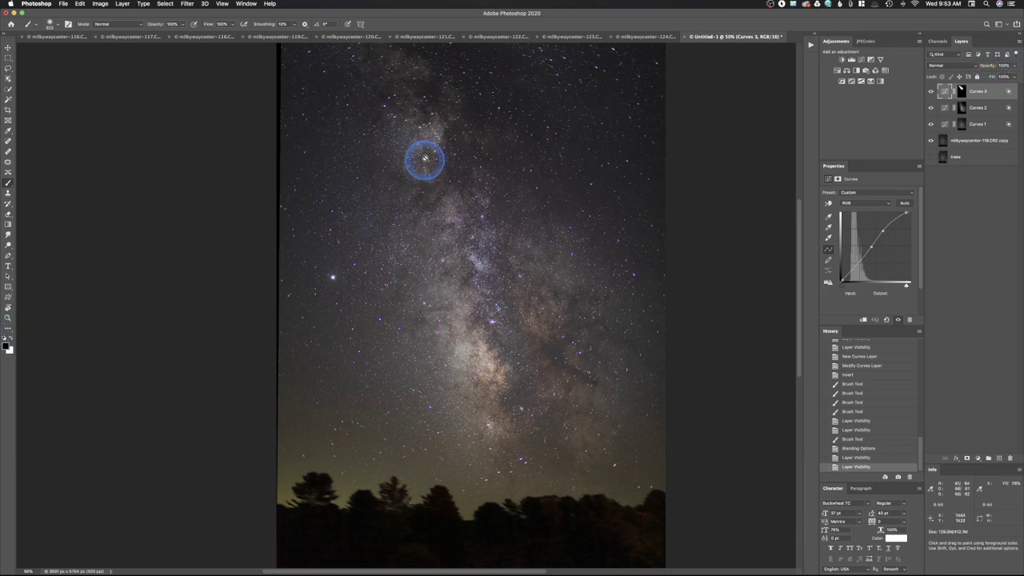
{"action": "left_click_drag", "start_coordinate": [992, 65], "coordinate": [966, 66]}
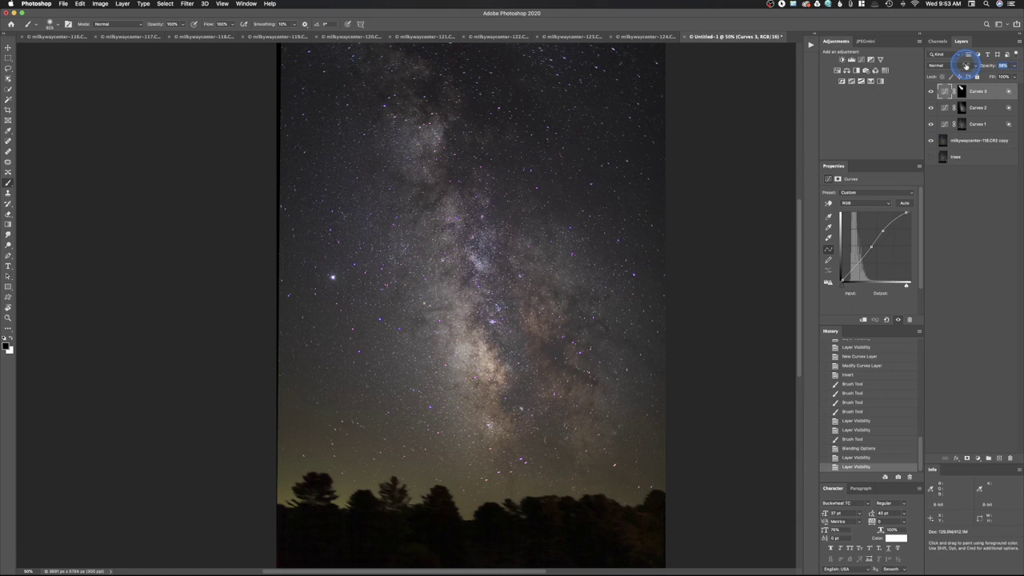
{"action": "left_click_drag", "start_coordinate": [966, 66], "coordinate": [965, 66]}
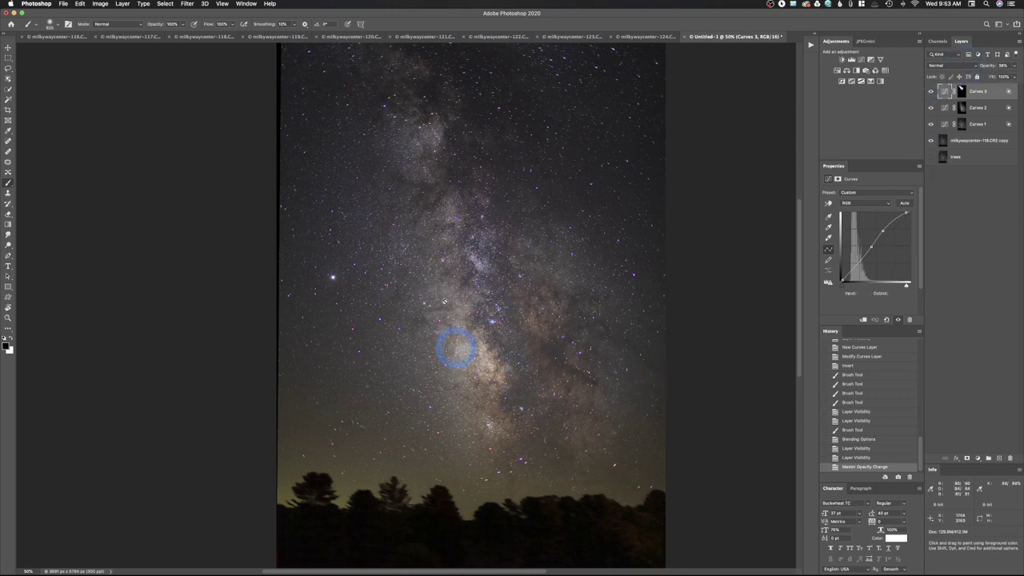
{"action": "left_click", "coordinate": [838, 71]}
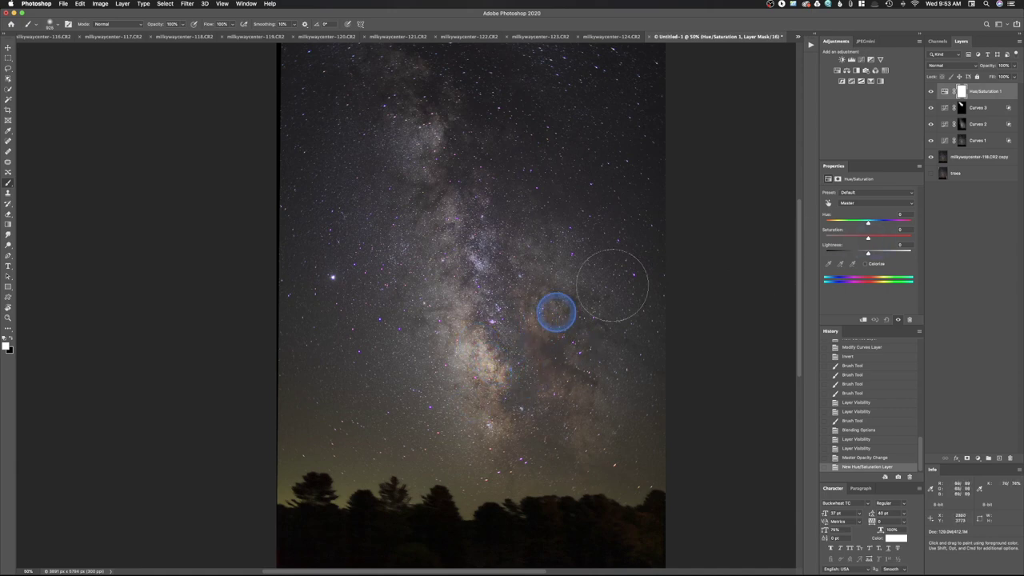
Adjust Hue/Saturation 1 saturation, settling on the Yellows range.
{"action": "left_click", "coordinate": [855, 203]}
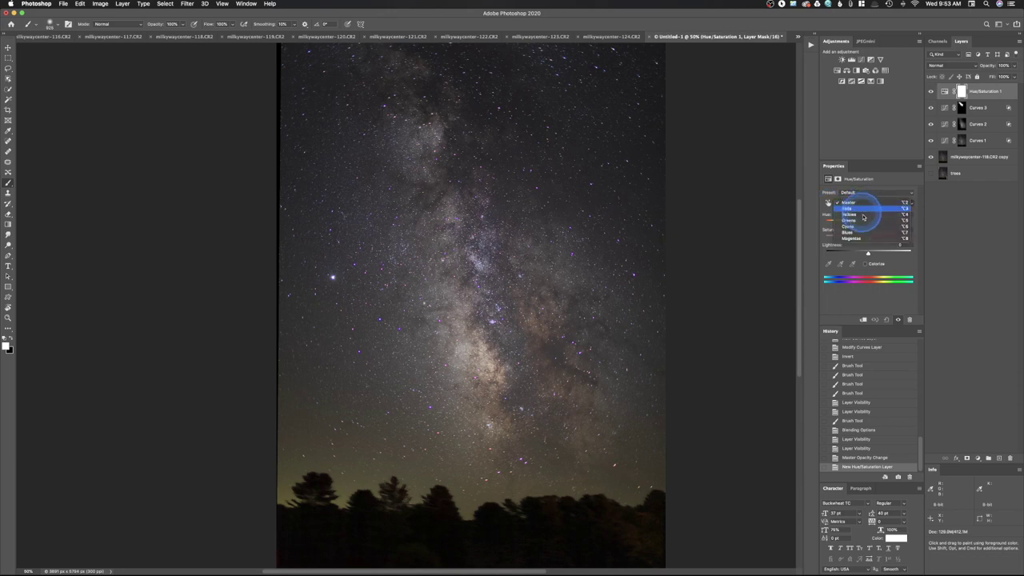
{"action": "left_click", "coordinate": [862, 209]}
{"action": "left_click_drag", "start_coordinate": [868, 238], "coordinate": [878, 237]}
{"action": "left_click", "coordinate": [854, 203]}
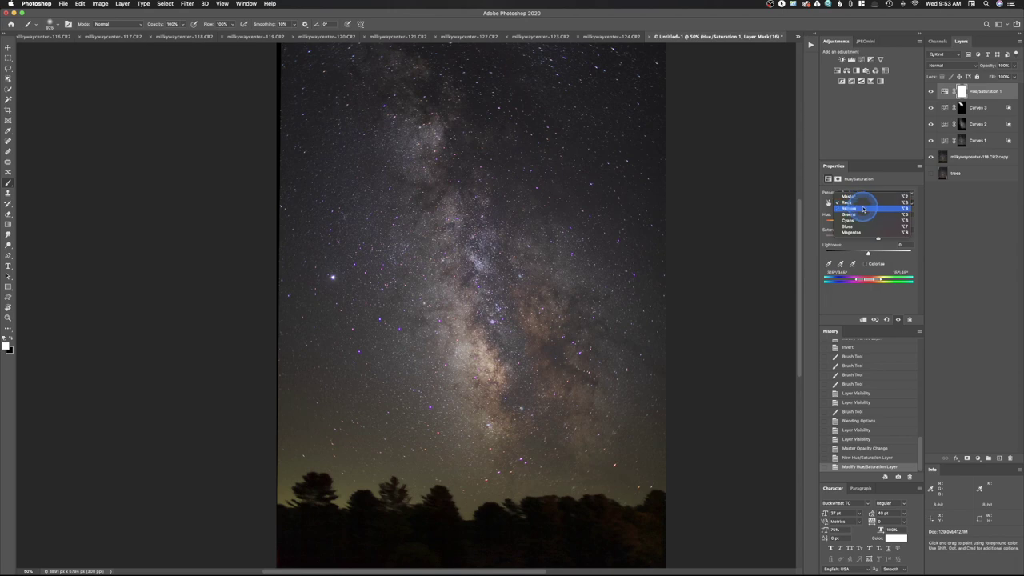
{"action": "left_click", "coordinate": [862, 209]}
{"action": "left_click_drag", "start_coordinate": [869, 237], "coordinate": [874, 238]}
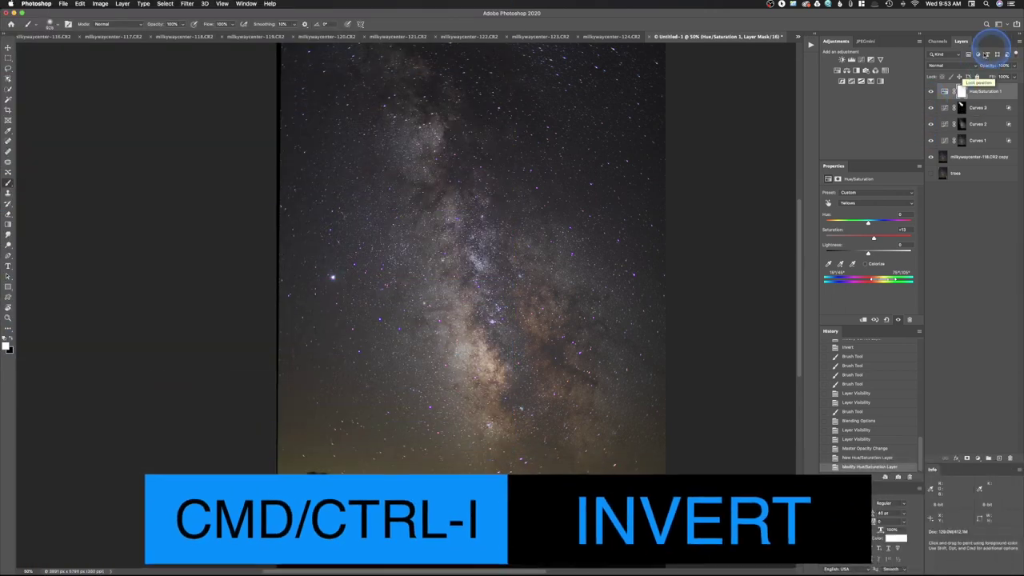
Invert the Hue/Saturation 1 mask and paint white across the sky, comparing before/after.
{"action": "key", "text": "super+i"}
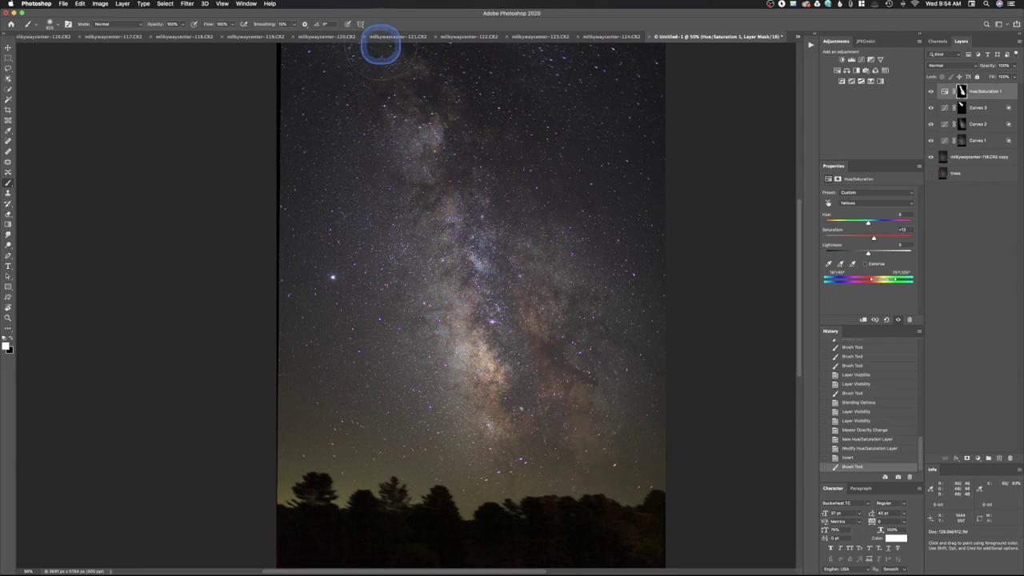
{"action": "mouse_move", "coordinate": [689, 457]}
{"action": "left_mouse_down"}
{"action": "mouse_move", "coordinate": [507, 291]}
{"action": "mouse_move", "coordinate": [497, 255]}
{"action": "mouse_move", "coordinate": [469, 277]}
{"action": "mouse_move", "coordinate": [519, 402]}
{"action": "left_mouse_up"}
{"action": "left_click", "coordinate": [931, 90]}
{"action": "left_click", "coordinate": [931, 90]}
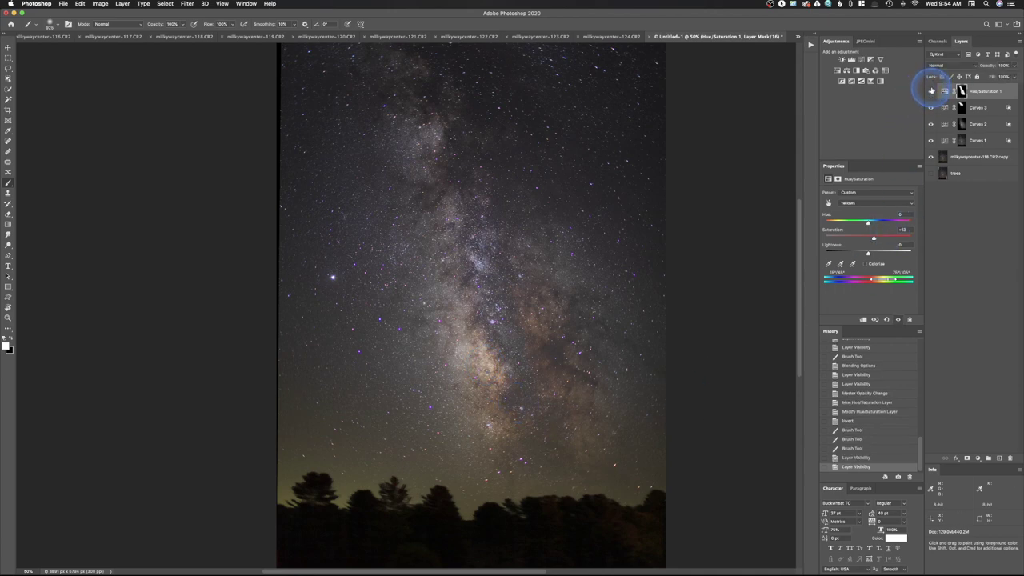
{"action": "mouse_move", "coordinate": [360, 468]}
{"action": "left_mouse_down"}
{"action": "mouse_move", "coordinate": [322, 487]}
{"action": "mouse_move", "coordinate": [505, 521]}
{"action": "mouse_move", "coordinate": [620, 498]}
{"action": "mouse_move", "coordinate": [353, 518]}
{"action": "mouse_move", "coordinate": [428, 509]}
{"action": "mouse_move", "coordinate": [407, 493]}
{"action": "mouse_move", "coordinate": [384, 507]}
{"action": "mouse_move", "coordinate": [325, 504]}
{"action": "mouse_move", "coordinate": [579, 487]}
{"action": "mouse_move", "coordinate": [290, 469]}
{"action": "mouse_move", "coordinate": [364, 484]}
{"action": "mouse_move", "coordinate": [405, 510]}
{"action": "mouse_move", "coordinate": [552, 468]}
{"action": "mouse_move", "coordinate": [608, 428]}
{"action": "mouse_move", "coordinate": [667, 437]}
{"action": "mouse_move", "coordinate": [912, 160]}
{"action": "mouse_move", "coordinate": [864, 84]}
{"action": "left_mouse_up"}
Add Hue/Saturation 2 with Yellows at hue -8, saturation -30, lightness +2, and invert its mask.
{"action": "left_click", "coordinate": [838, 70]}
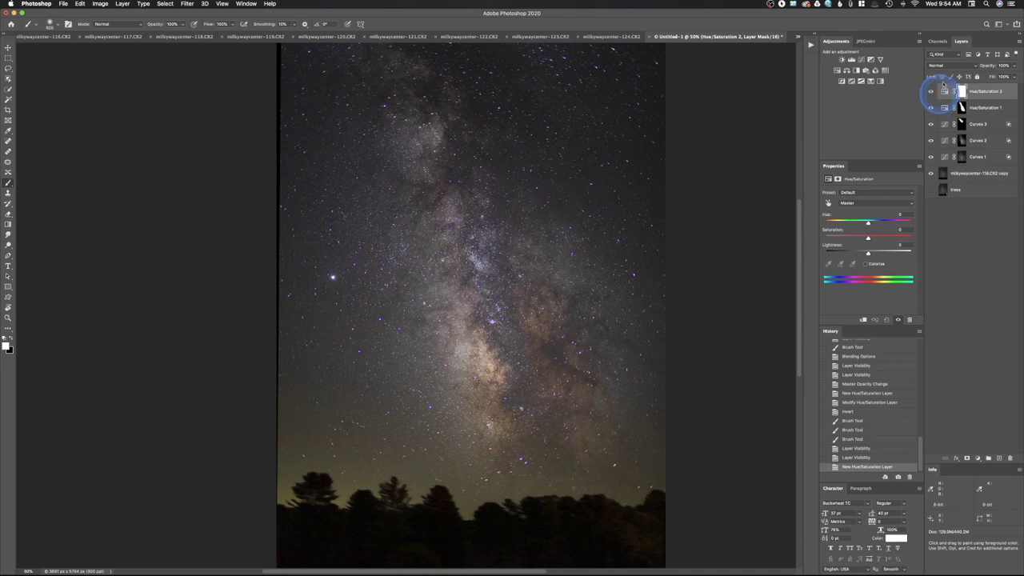
{"action": "left_click_drag", "start_coordinate": [864, 203], "coordinate": [865, 220]}
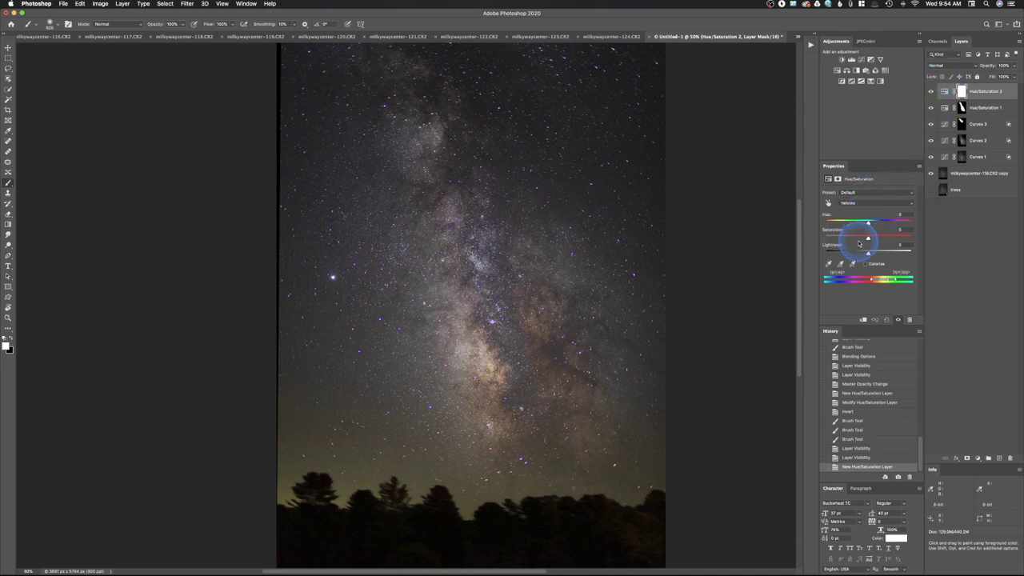
{"action": "left_click_drag", "start_coordinate": [868, 225], "coordinate": [865, 226]}
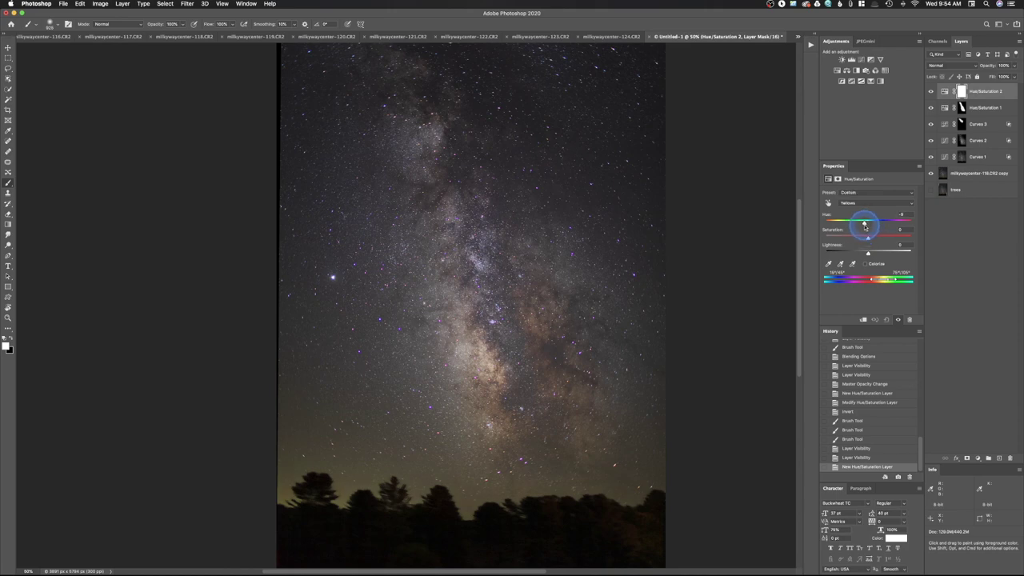
{"action": "left_click_drag", "start_coordinate": [865, 226], "coordinate": [865, 226]}
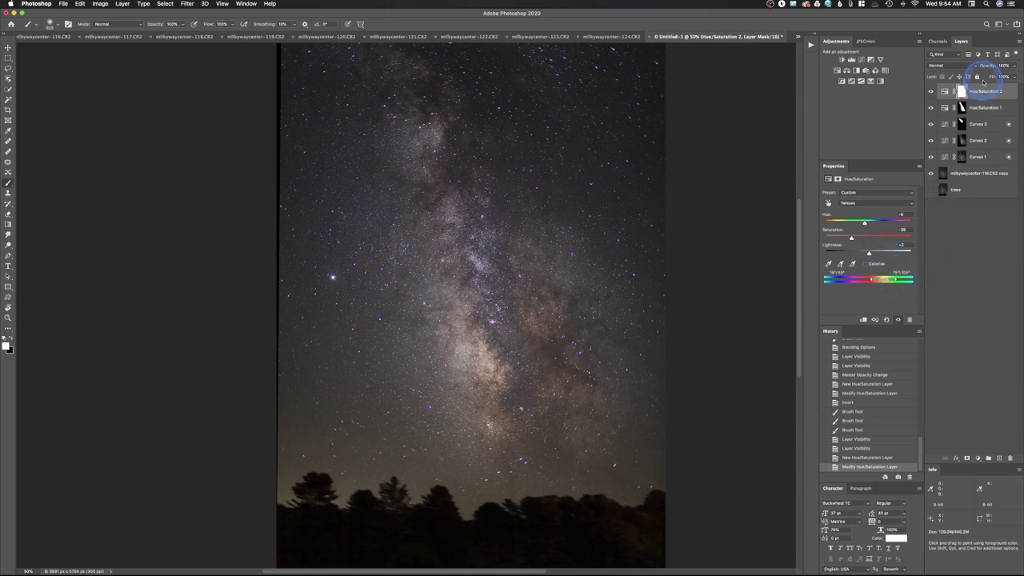
{"action": "key", "text": "super+i"}
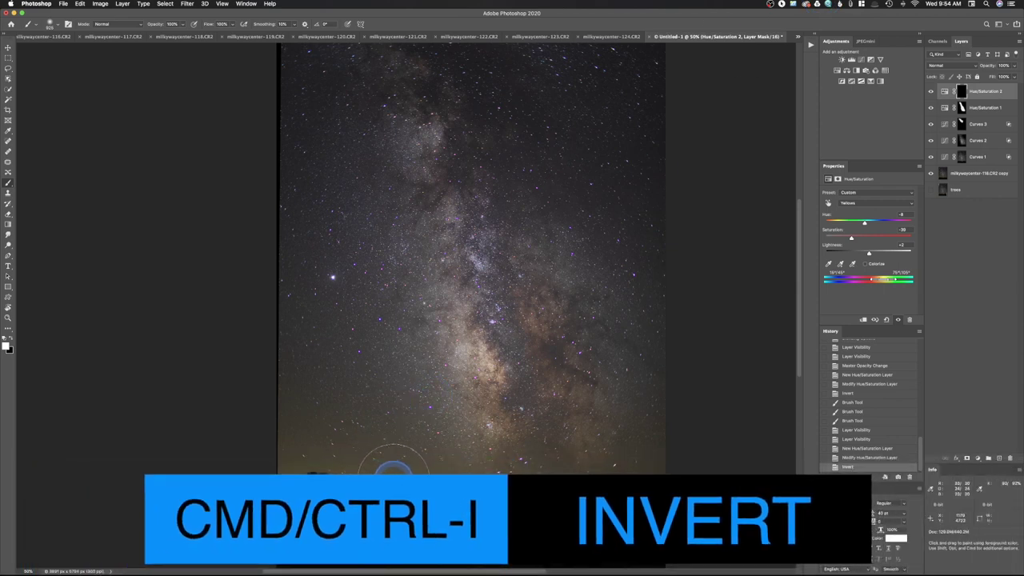
At 18% brush flow, paint white on the Hue/Saturation 2 mask over the lower sky and treeline.
{"action": "left_click", "coordinate": [235, 460]}
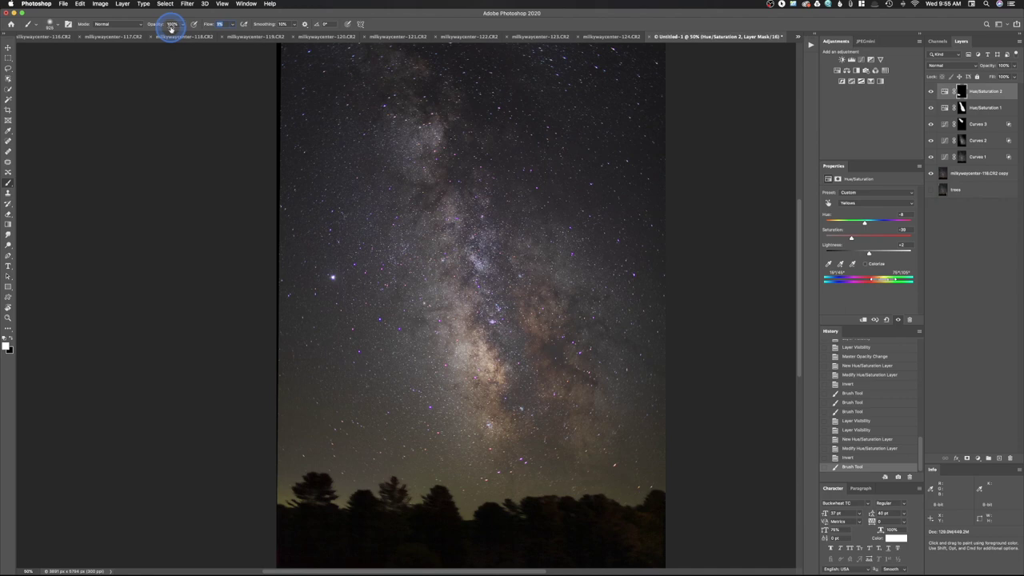
{"action": "mouse_move", "coordinate": [384, 453]}
{"action": "left_mouse_down"}
{"action": "mouse_move", "coordinate": [456, 553]}
{"action": "mouse_move", "coordinate": [567, 384]}
{"action": "mouse_move", "coordinate": [619, 507]}
{"action": "mouse_move", "coordinate": [595, 499]}
{"action": "mouse_move", "coordinate": [649, 497]}
{"action": "mouse_move", "coordinate": [654, 431]}
{"action": "mouse_move", "coordinate": [637, 498]}
{"action": "mouse_move", "coordinate": [596, 522]}
{"action": "mouse_move", "coordinate": [498, 502]}
{"action": "mouse_move", "coordinate": [404, 466]}
{"action": "mouse_move", "coordinate": [419, 455]}
{"action": "mouse_move", "coordinate": [283, 442]}
{"action": "mouse_move", "coordinate": [335, 503]}
{"action": "mouse_move", "coordinate": [265, 519]}
{"action": "mouse_move", "coordinate": [323, 497]}
{"action": "mouse_move", "coordinate": [496, 503]}
{"action": "mouse_move", "coordinate": [413, 521]}
{"action": "mouse_move", "coordinate": [589, 515]}
{"action": "mouse_move", "coordinate": [644, 495]}
{"action": "mouse_move", "coordinate": [657, 451]}
{"action": "mouse_move", "coordinate": [676, 474]}
{"action": "mouse_move", "coordinate": [571, 528]}
{"action": "mouse_move", "coordinate": [614, 533]}
{"action": "mouse_move", "coordinate": [612, 547]}
{"action": "mouse_move", "coordinate": [372, 555]}
{"action": "mouse_move", "coordinate": [369, 532]}
{"action": "mouse_move", "coordinate": [273, 491]}
{"action": "mouse_move", "coordinate": [316, 390]}
{"action": "mouse_move", "coordinate": [436, 440]}
{"action": "mouse_move", "coordinate": [462, 469]}
{"action": "mouse_move", "coordinate": [333, 399]}
{"action": "mouse_move", "coordinate": [464, 492]}
{"action": "mouse_move", "coordinate": [618, 471]}
{"action": "mouse_move", "coordinate": [632, 393]}
{"action": "mouse_move", "coordinate": [647, 425]}
{"action": "left_mouse_up"}
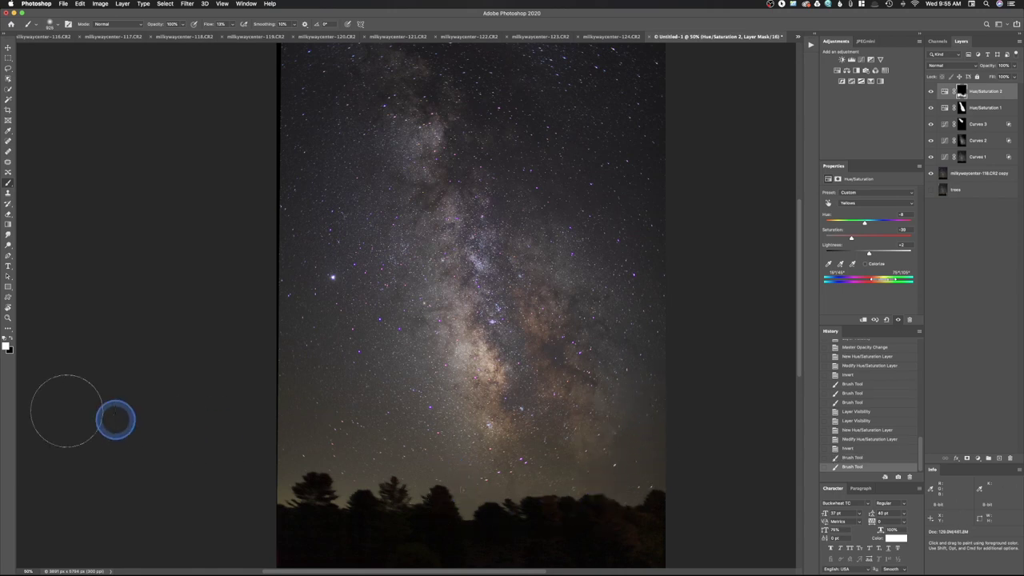
{"action": "left_click", "coordinate": [7, 339]}
{"action": "mouse_move", "coordinate": [308, 420]}
{"action": "left_mouse_down"}
{"action": "mouse_move", "coordinate": [354, 373]}
{"action": "mouse_move", "coordinate": [482, 413]}
{"action": "mouse_move", "coordinate": [480, 428]}
{"action": "mouse_move", "coordinate": [592, 388]}
{"action": "left_mouse_up"}
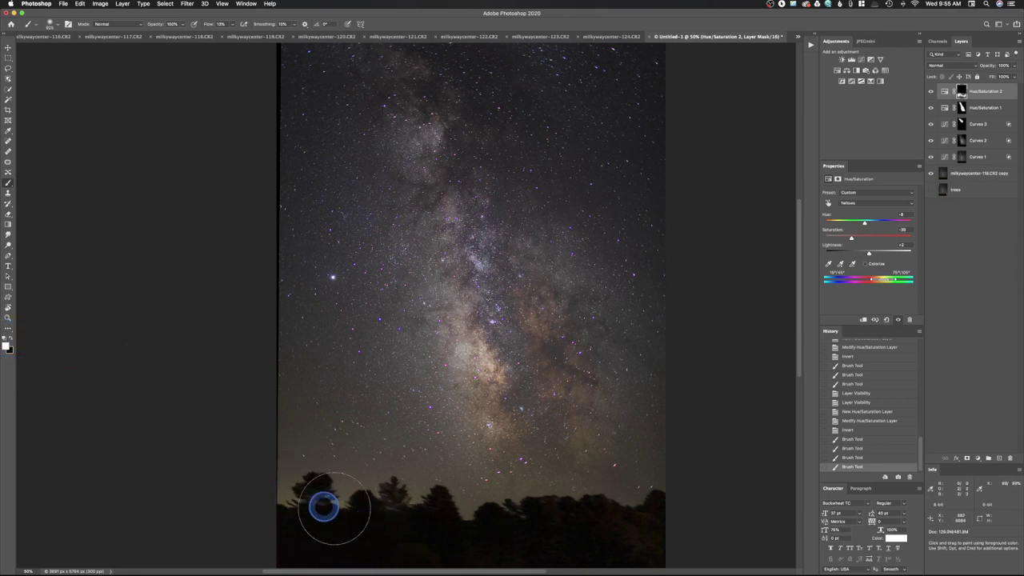
{"action": "mouse_move", "coordinate": [633, 472]}
{"action": "left_mouse_down"}
{"action": "mouse_move", "coordinate": [545, 505]}
{"action": "mouse_move", "coordinate": [290, 478]}
{"action": "mouse_move", "coordinate": [384, 487]}
{"action": "mouse_move", "coordinate": [315, 510]}
{"action": "mouse_move", "coordinate": [293, 502]}
{"action": "mouse_move", "coordinate": [330, 492]}
{"action": "mouse_move", "coordinate": [337, 554]}
{"action": "mouse_move", "coordinate": [322, 566]}
{"action": "mouse_move", "coordinate": [635, 540]}
{"action": "mouse_move", "coordinate": [548, 548]}
{"action": "mouse_move", "coordinate": [526, 563]}
{"action": "mouse_move", "coordinate": [430, 574]}
{"action": "mouse_move", "coordinate": [203, 559]}
{"action": "mouse_move", "coordinate": [661, 540]}
{"action": "mouse_move", "coordinate": [621, 539]}
{"action": "left_mouse_up"}
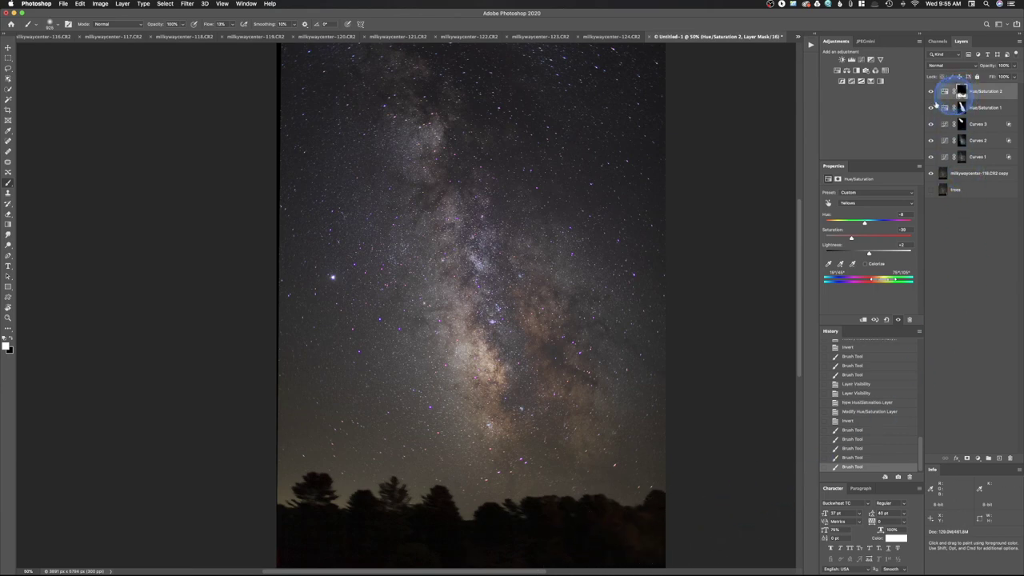
{"action": "mouse_move", "coordinate": [569, 358]}
{"action": "left_mouse_down"}
{"action": "mouse_move", "coordinate": [520, 389]}
{"action": "mouse_move", "coordinate": [510, 384]}
{"action": "left_mouse_up"}
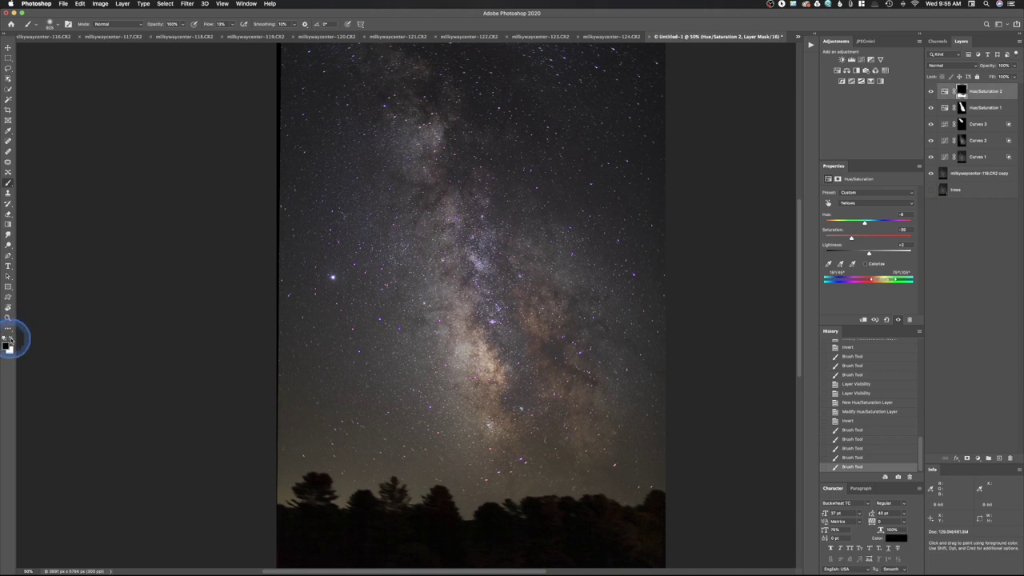
Paint black on the Hue/Saturation 2 mask around the galaxy core and Milky Way, then add Hue/Saturation 3.
{"action": "left_click", "coordinate": [11, 340]}
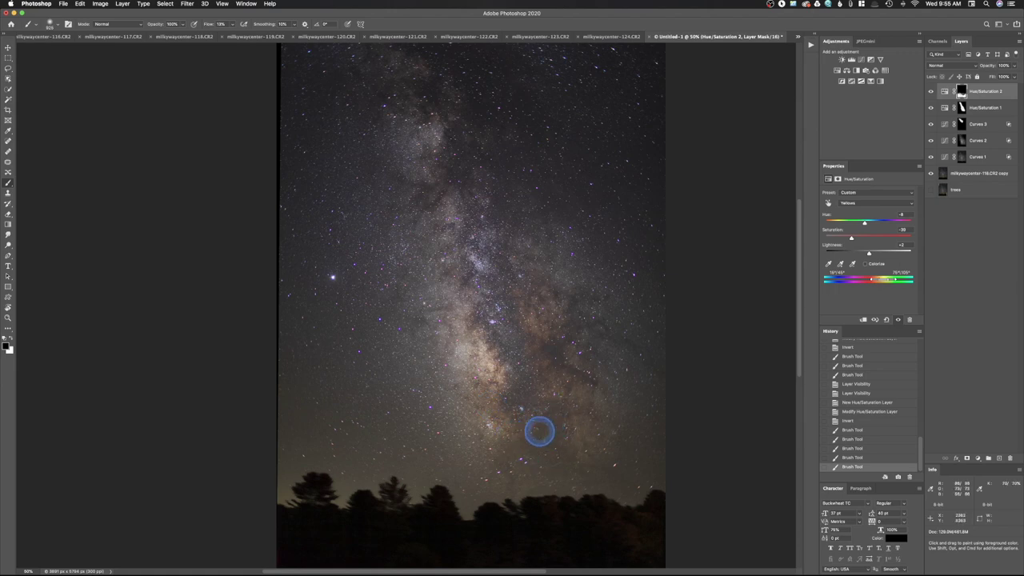
{"action": "left_click_drag", "start_coordinate": [549, 418], "coordinate": [581, 413]}
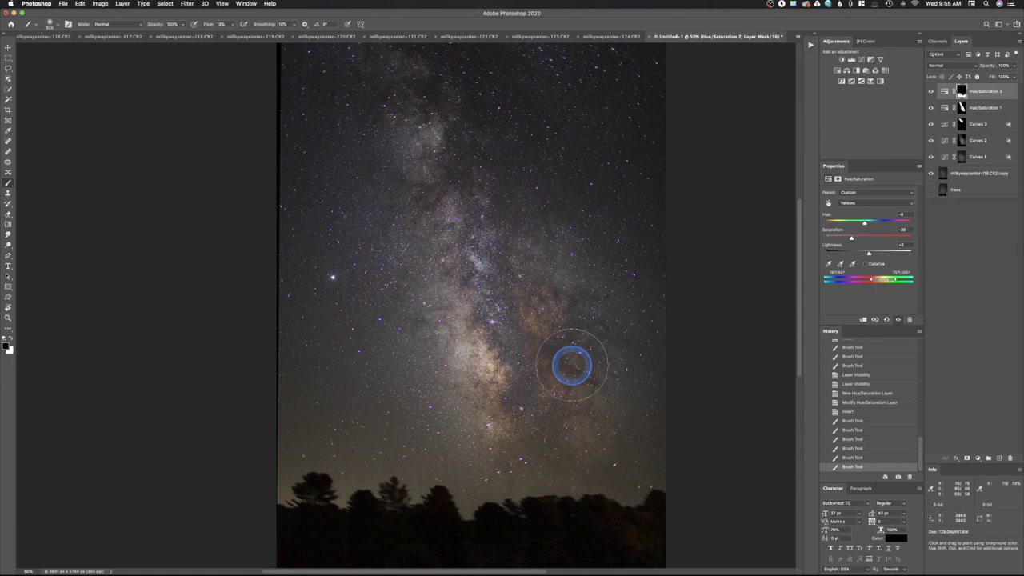
{"action": "mouse_move", "coordinate": [604, 404]}
{"action": "left_mouse_down"}
{"action": "mouse_move", "coordinate": [607, 324]}
{"action": "mouse_move", "coordinate": [562, 105]}
{"action": "mouse_move", "coordinate": [581, 149]}
{"action": "mouse_move", "coordinate": [573, 165]}
{"action": "mouse_move", "coordinate": [571, 149]}
{"action": "left_mouse_up"}
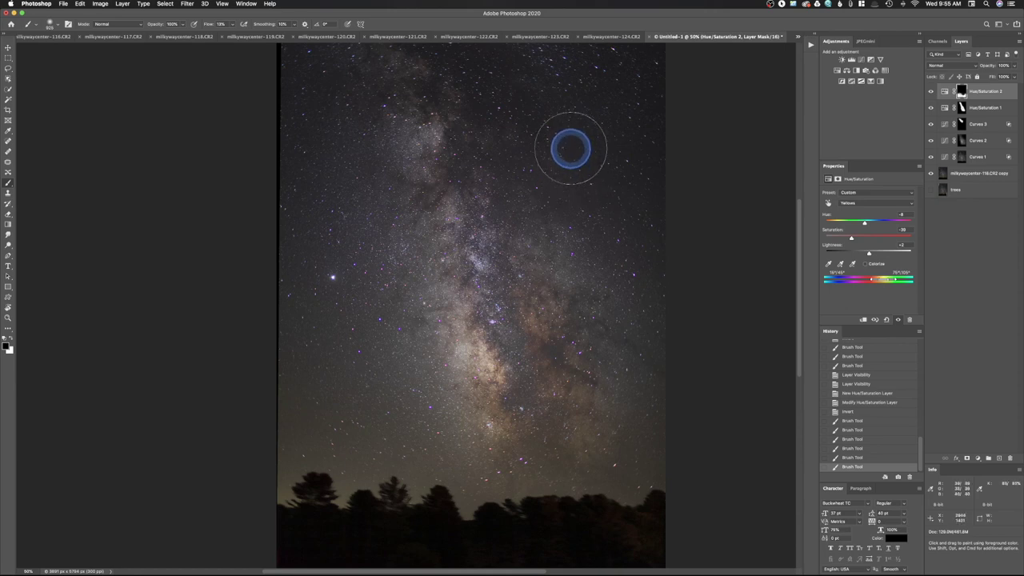
{"action": "mouse_move", "coordinate": [607, 216]}
{"action": "left_mouse_down"}
{"action": "mouse_move", "coordinate": [737, 228]}
{"action": "mouse_move", "coordinate": [606, 157]}
{"action": "mouse_move", "coordinate": [510, 157]}
{"action": "mouse_move", "coordinate": [625, 150]}
{"action": "mouse_move", "coordinate": [628, 202]}
{"action": "mouse_move", "coordinate": [622, 182]}
{"action": "mouse_move", "coordinate": [701, 220]}
{"action": "mouse_move", "coordinate": [696, 199]}
{"action": "mouse_move", "coordinate": [557, 120]}
{"action": "mouse_move", "coordinate": [566, 174]}
{"action": "mouse_move", "coordinate": [608, 167]}
{"action": "mouse_move", "coordinate": [532, 189]}
{"action": "mouse_move", "coordinate": [354, 162]}
{"action": "mouse_move", "coordinate": [341, 146]}
{"action": "mouse_move", "coordinate": [336, 240]}
{"action": "mouse_move", "coordinate": [342, 195]}
{"action": "left_mouse_up"}
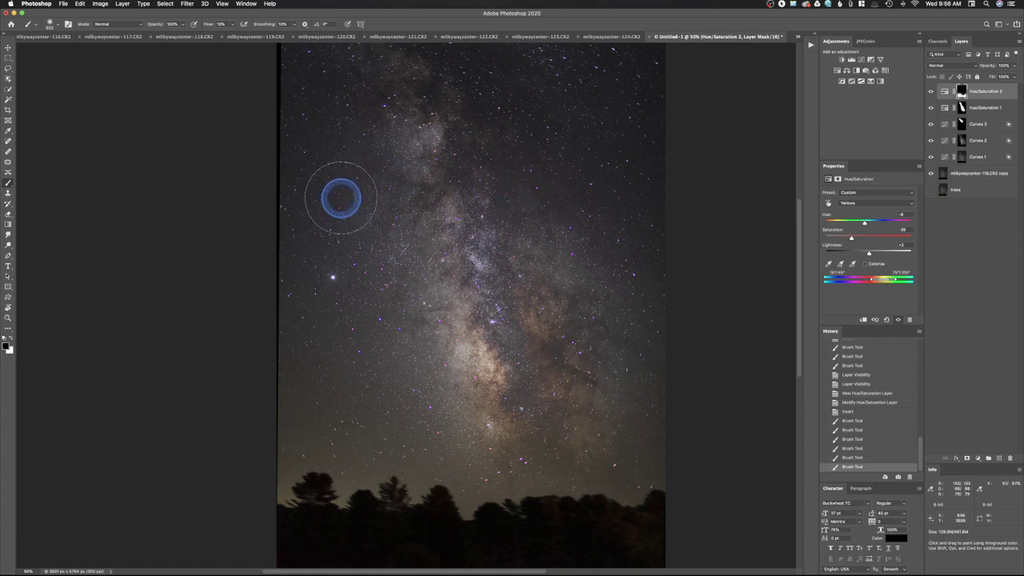
{"action": "mouse_move", "coordinate": [342, 199]}
{"action": "left_mouse_down"}
{"action": "mouse_move", "coordinate": [615, 189]}
{"action": "mouse_move", "coordinate": [626, 232]}
{"action": "left_mouse_up"}
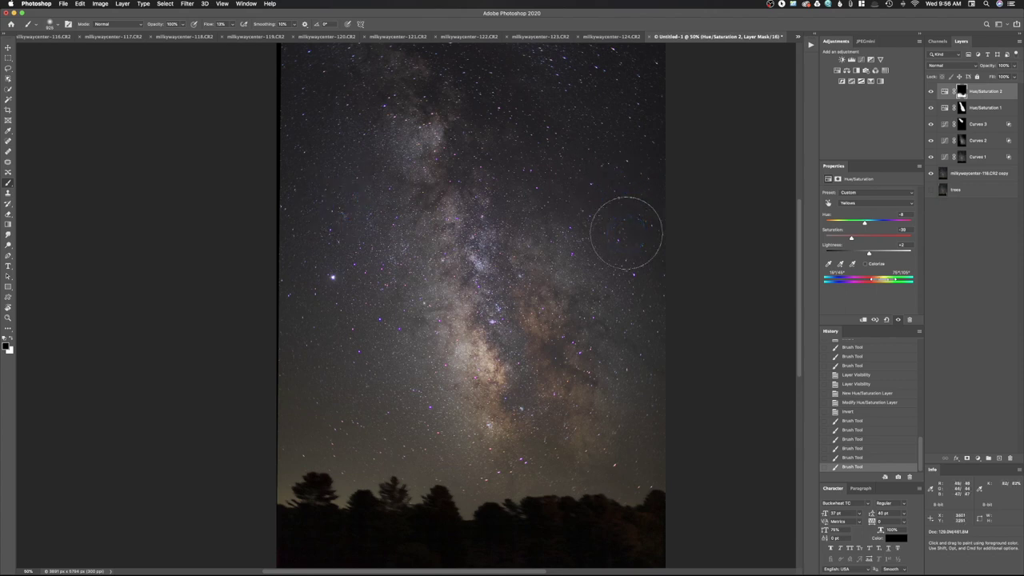
{"action": "mouse_move", "coordinate": [339, 315]}
{"action": "left_mouse_down"}
{"action": "mouse_move", "coordinate": [430, 290]}
{"action": "mouse_move", "coordinate": [517, 155]}
{"action": "mouse_move", "coordinate": [567, 183]}
{"action": "mouse_move", "coordinate": [551, 203]}
{"action": "mouse_move", "coordinate": [864, 44]}
{"action": "mouse_move", "coordinate": [840, 68]}
{"action": "left_mouse_up"}
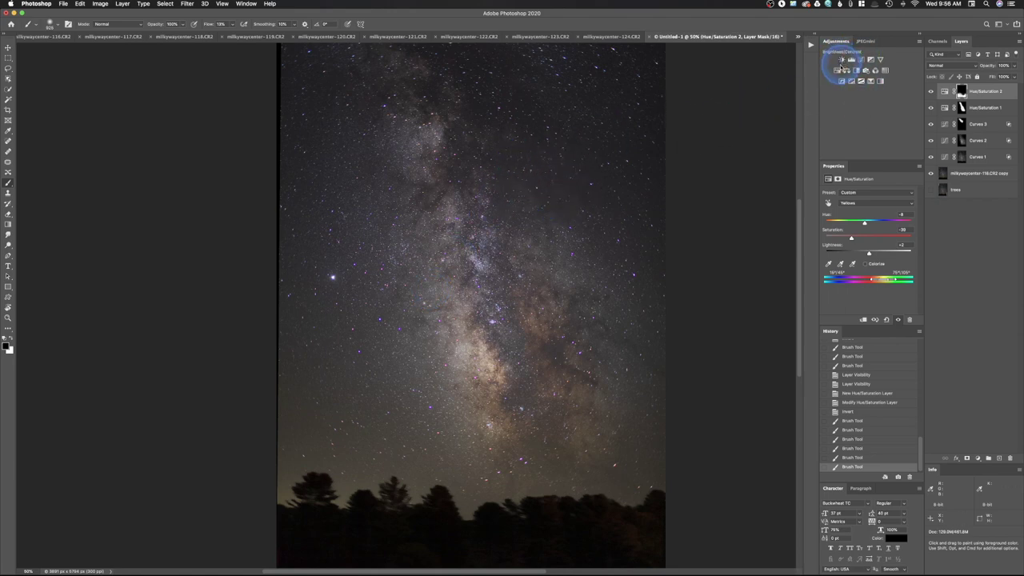
{"action": "left_click", "coordinate": [838, 72]}
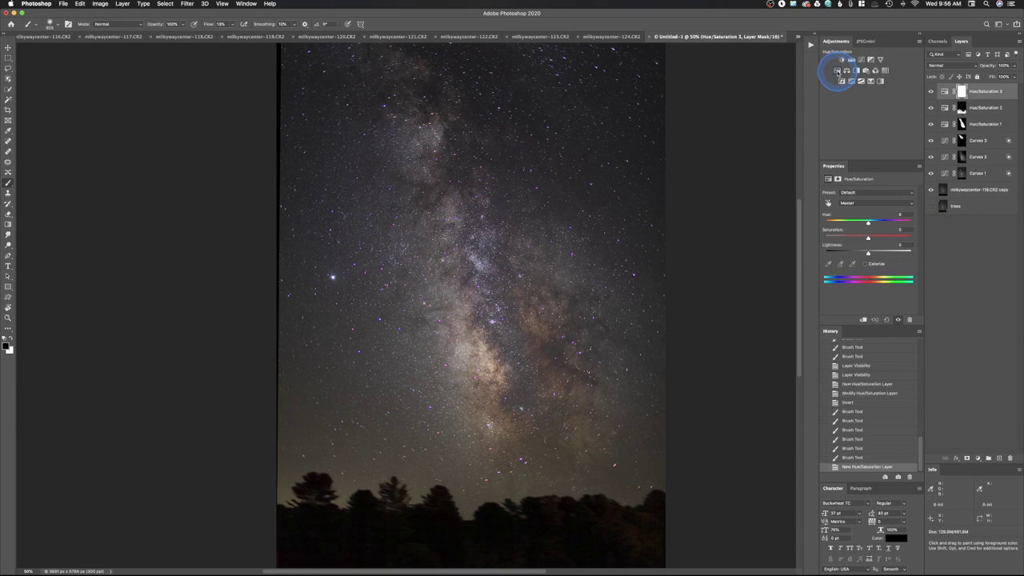
Set Hue/Saturation 3 to Blues with saturation -42 and lightness -2.
{"action": "left_click", "coordinate": [856, 203]}
{"action": "left_click", "coordinate": [859, 230]}
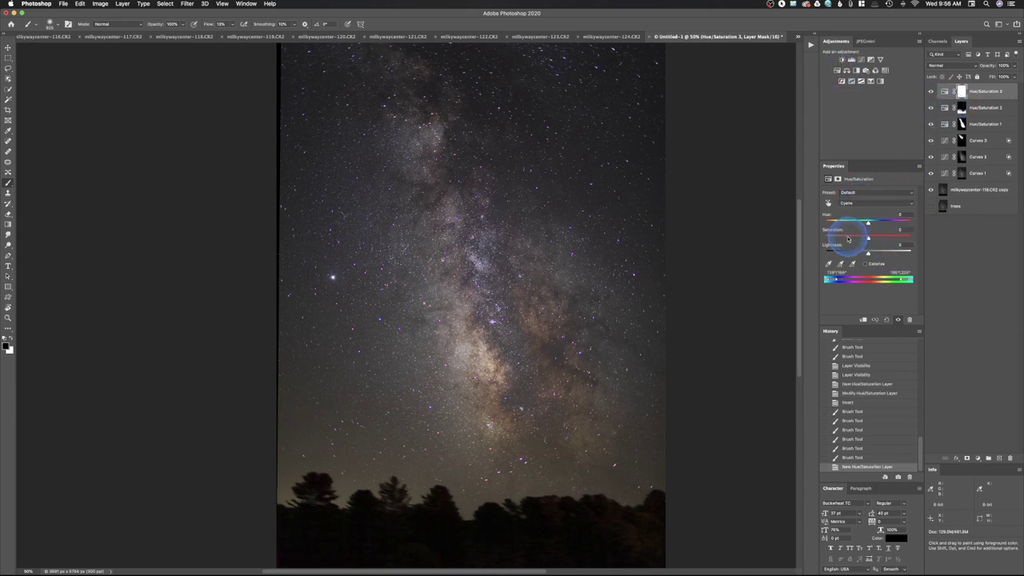
{"action": "left_click", "coordinate": [867, 203]}
{"action": "left_click", "coordinate": [868, 211]}
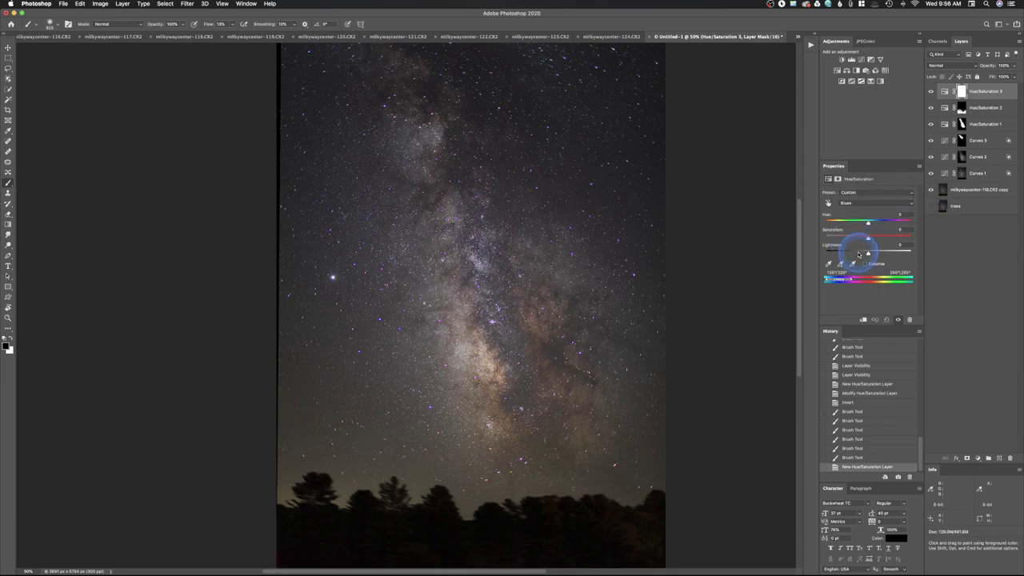
{"action": "left_click", "coordinate": [850, 252]}
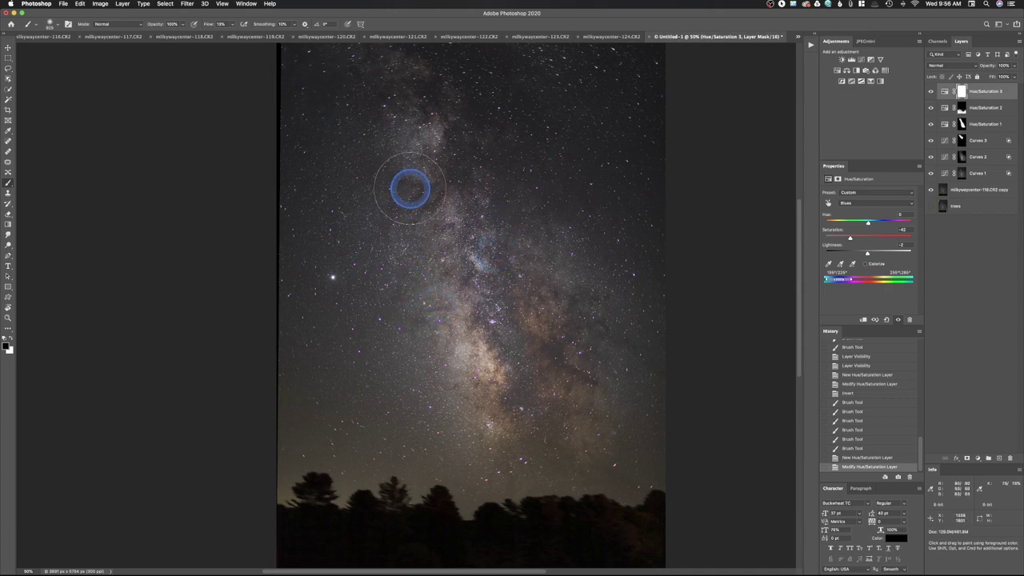
Apply Image to the Hue/Saturation 3 mask: Layer Merged, RGB channel, inverted, Multiply blending.
{"action": "left_click", "coordinate": [100, 4]}
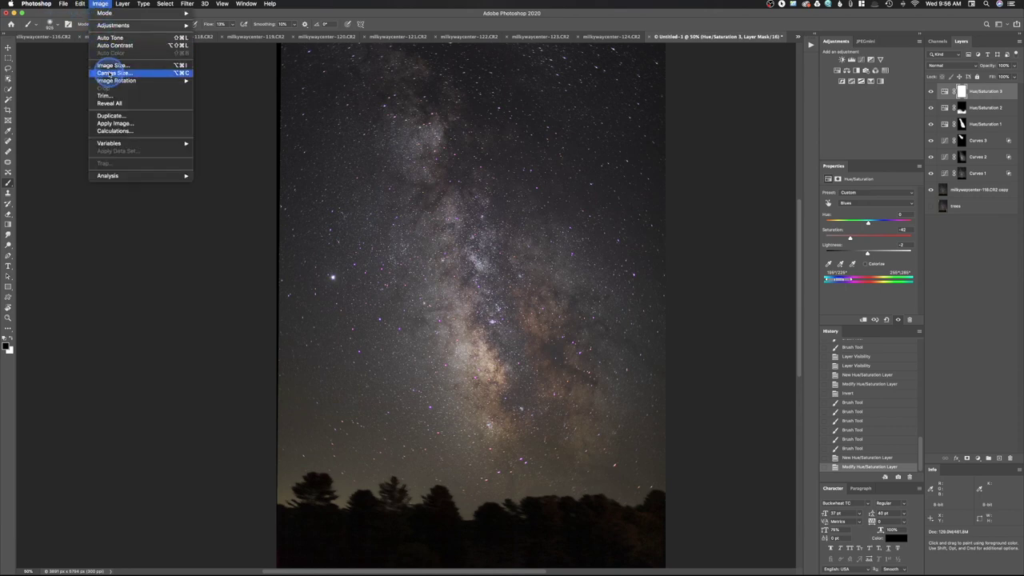
{"action": "left_click", "coordinate": [114, 124]}
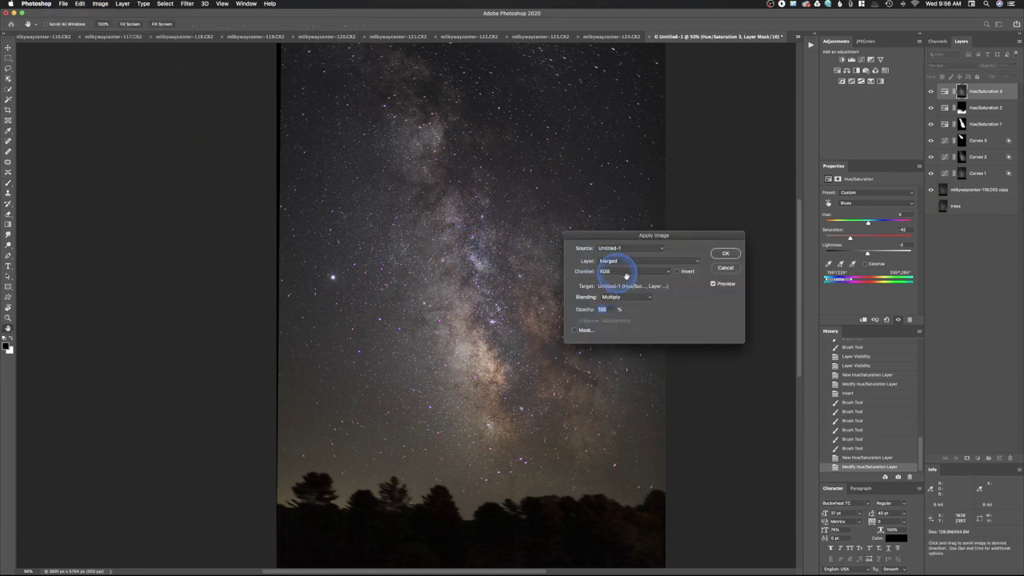
{"action": "left_click", "coordinate": [677, 272]}
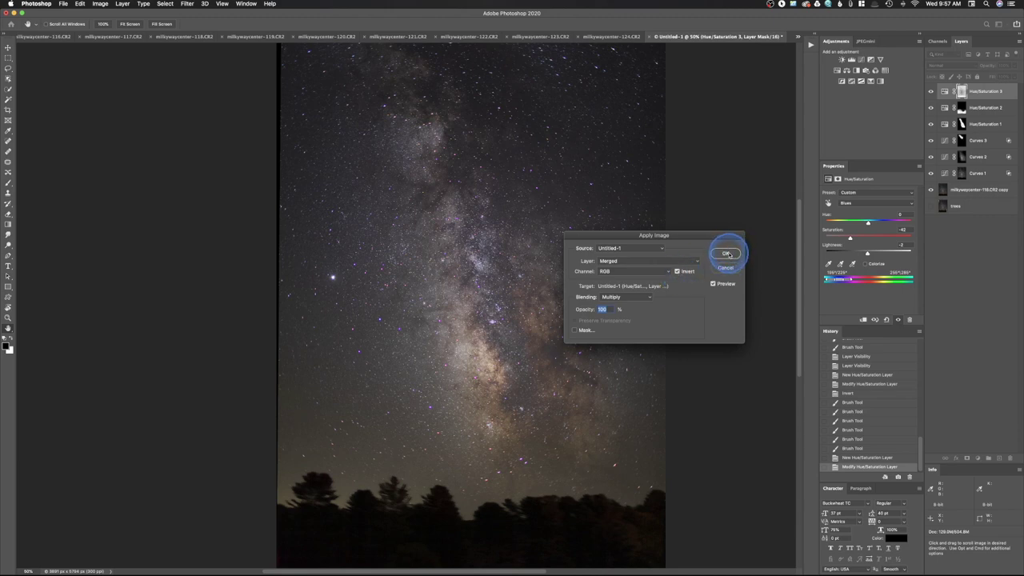
{"action": "left_click", "coordinate": [726, 254]}
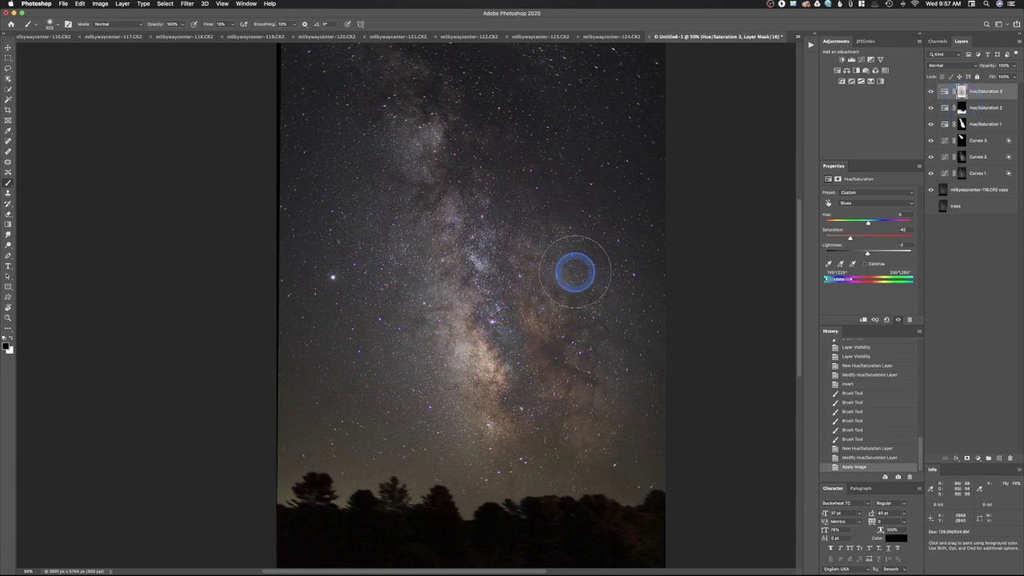
Toggle Hue/Saturation 3 off and on to compare the blues adjustment.
{"action": "left_click", "coordinate": [931, 91]}
{"action": "left_click", "coordinate": [931, 92]}
{"action": "left_click", "coordinate": [931, 92]}
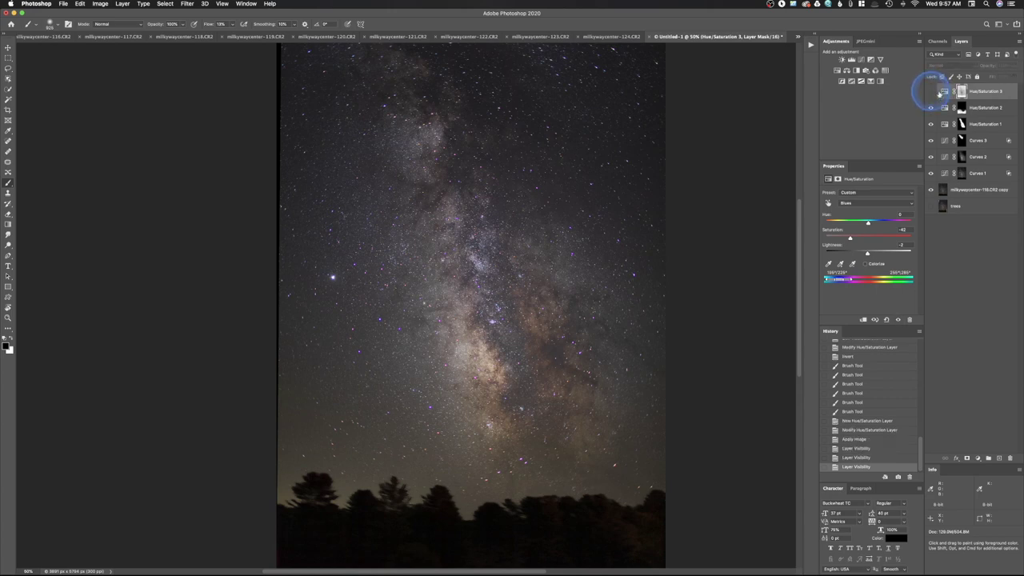
Split the This Layer highlight Blend If slider on Hue/Saturation 3 to about 158/186.
{"action": "left_click", "coordinate": [1011, 94]}
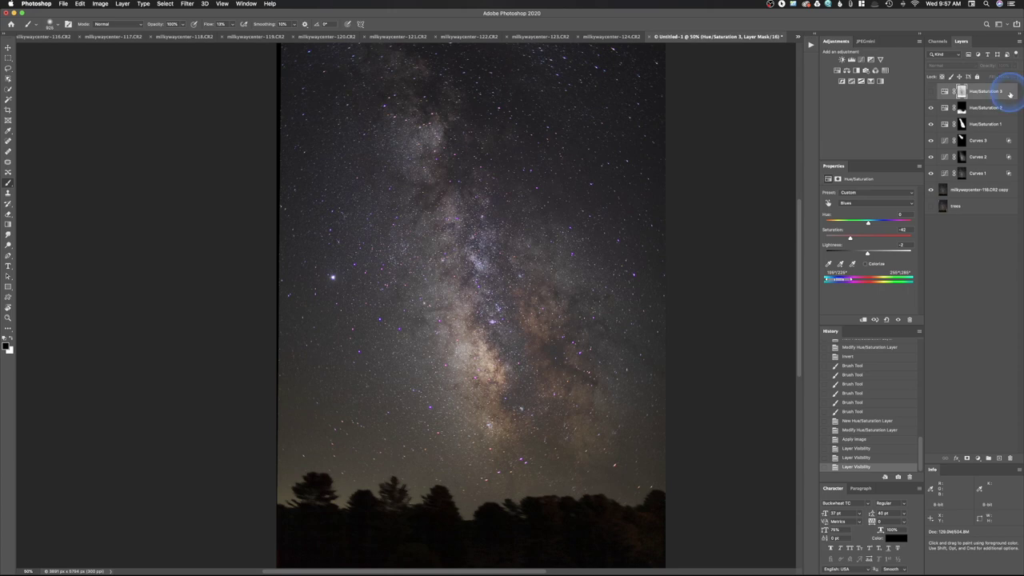
{"action": "double_click", "coordinate": [1011, 94]}
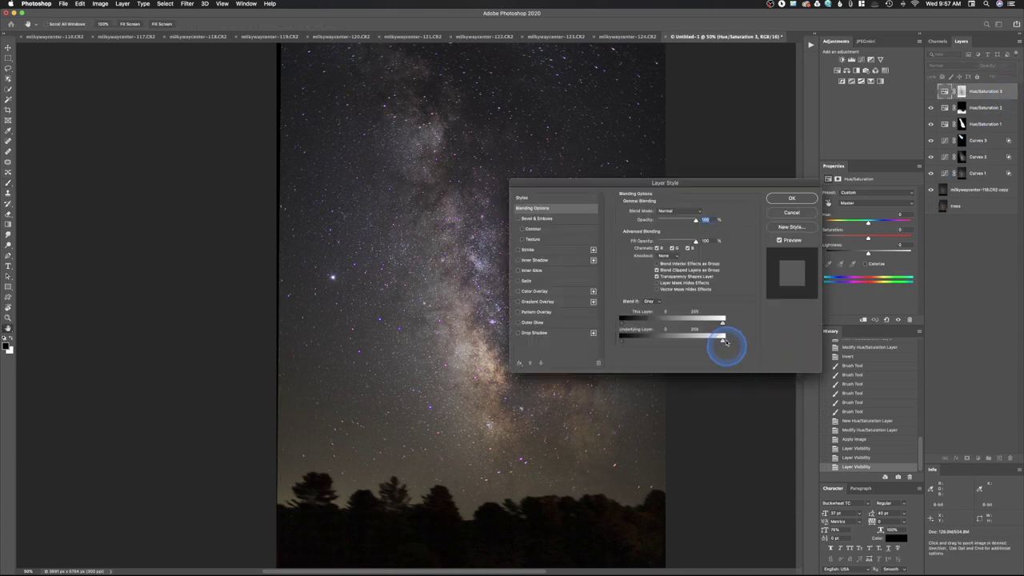
{"action": "left_click", "coordinate": [722, 324]}
{"action": "key", "text": "alt"}
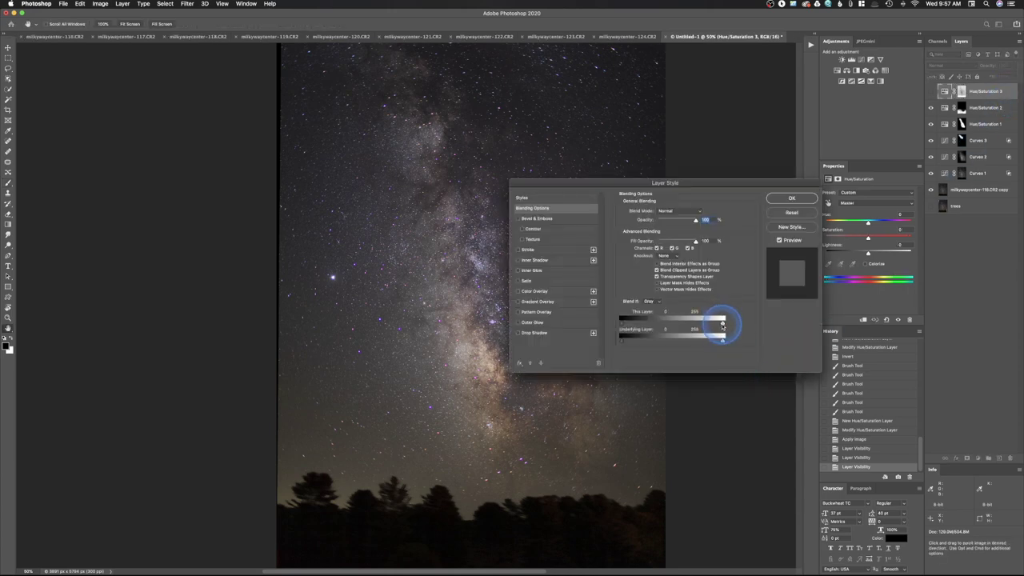
{"action": "left_click_drag", "start_coordinate": [722, 324], "coordinate": [696, 325]}
{"action": "left_click", "coordinate": [788, 199]}
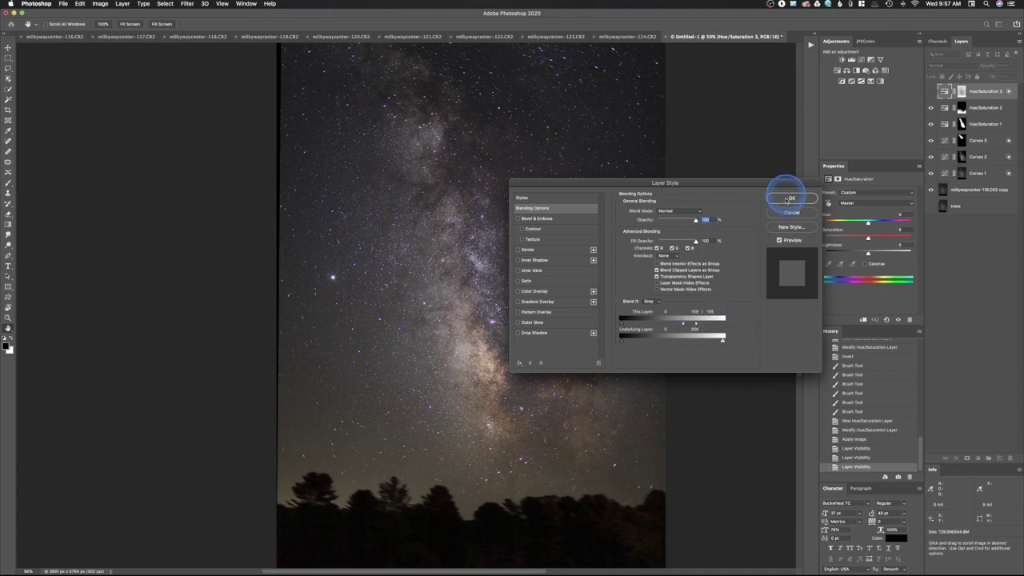
Compare the image with and without Hue/Saturation 3, leaving it hidden.
{"action": "left_click", "coordinate": [930, 92]}
{"action": "left_click", "coordinate": [931, 92]}
{"action": "left_click", "coordinate": [930, 92]}
{"action": "left_click", "coordinate": [931, 92]}
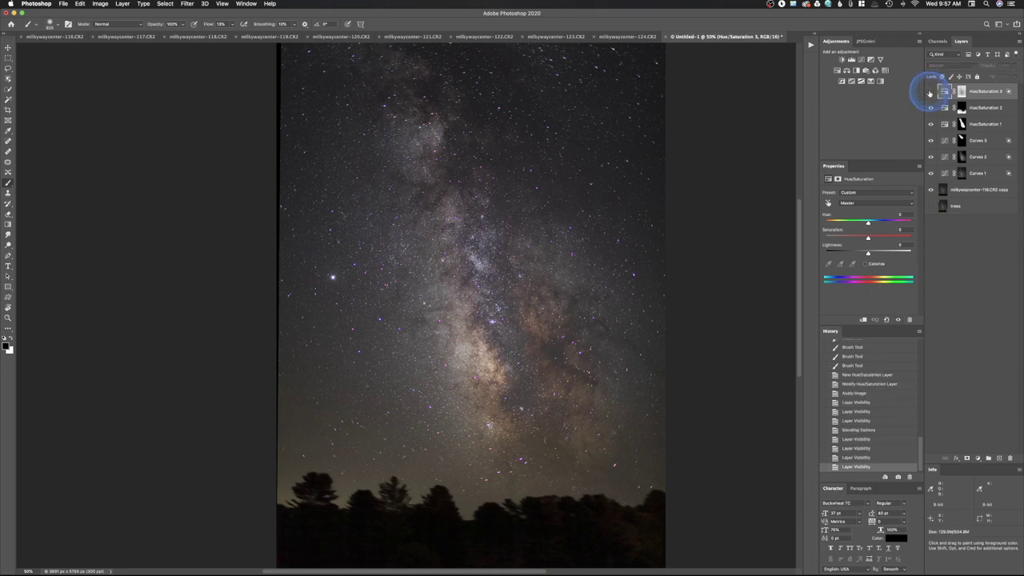
{"action": "left_click", "coordinate": [931, 92]}
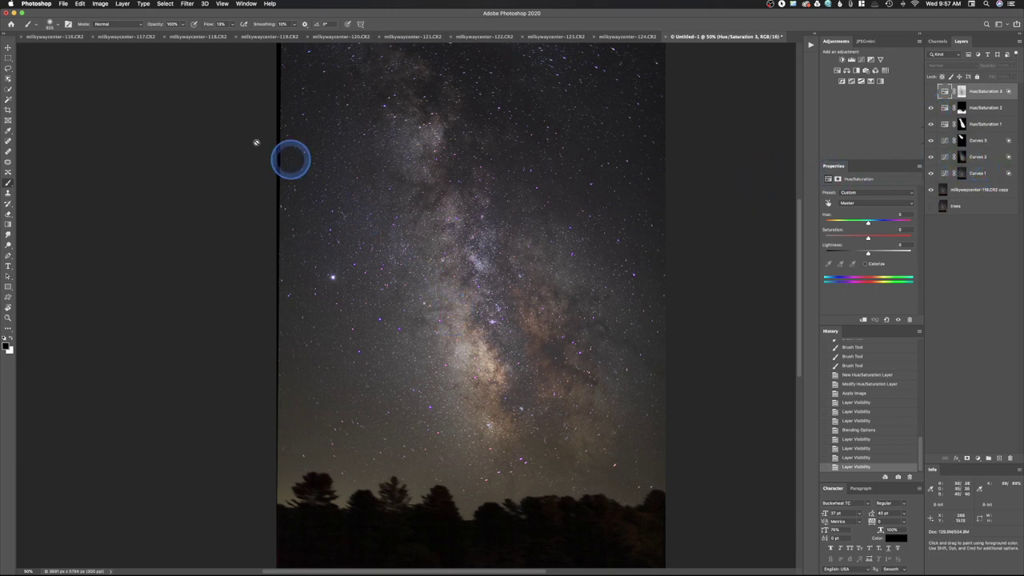
Crop to a 2:3 ratio, trimming in from the top-left and nudging the photo down.
{"action": "left_click", "coordinate": [9, 110]}
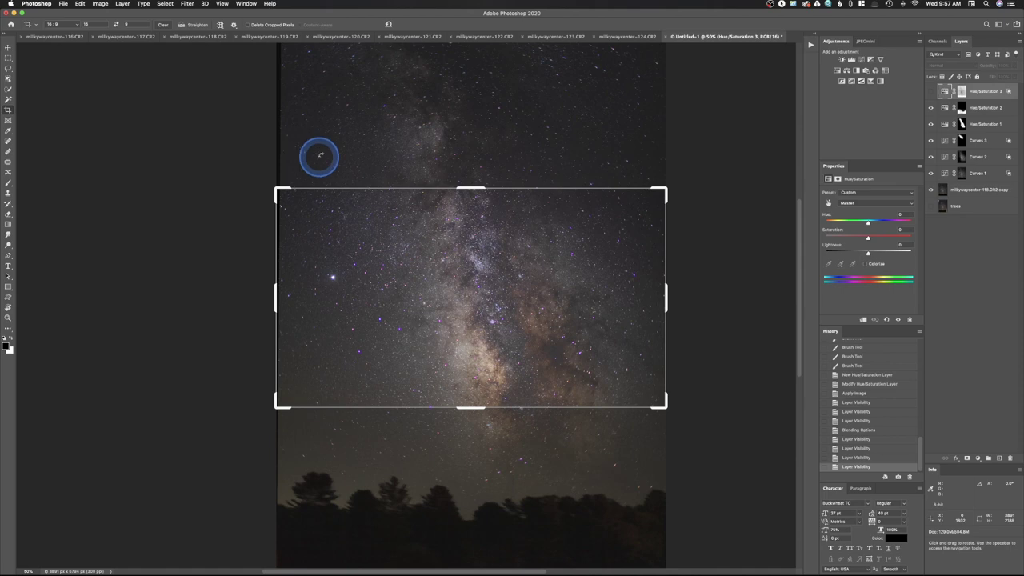
{"action": "left_click", "coordinate": [72, 24]}
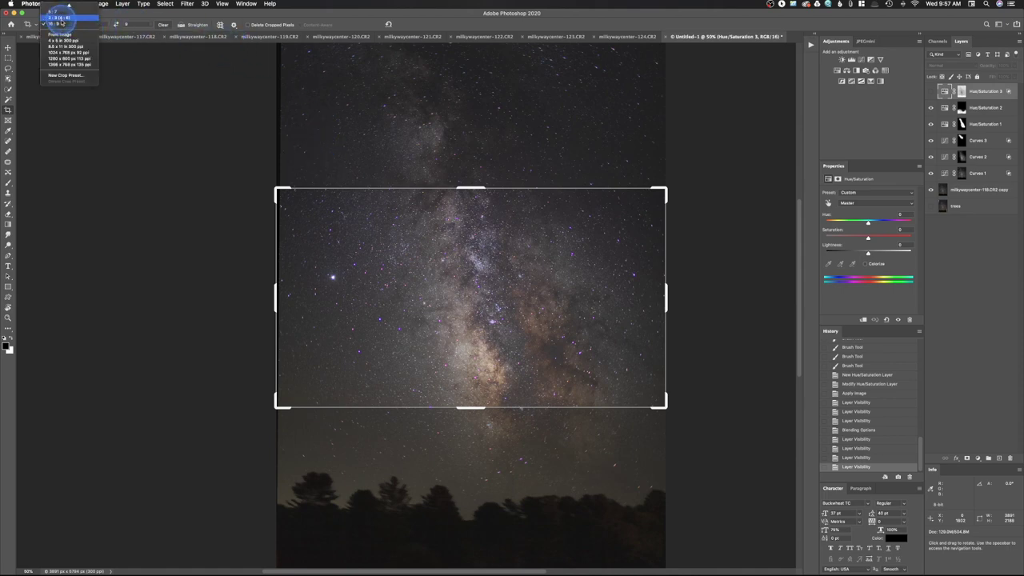
{"action": "left_click", "coordinate": [90, 33]}
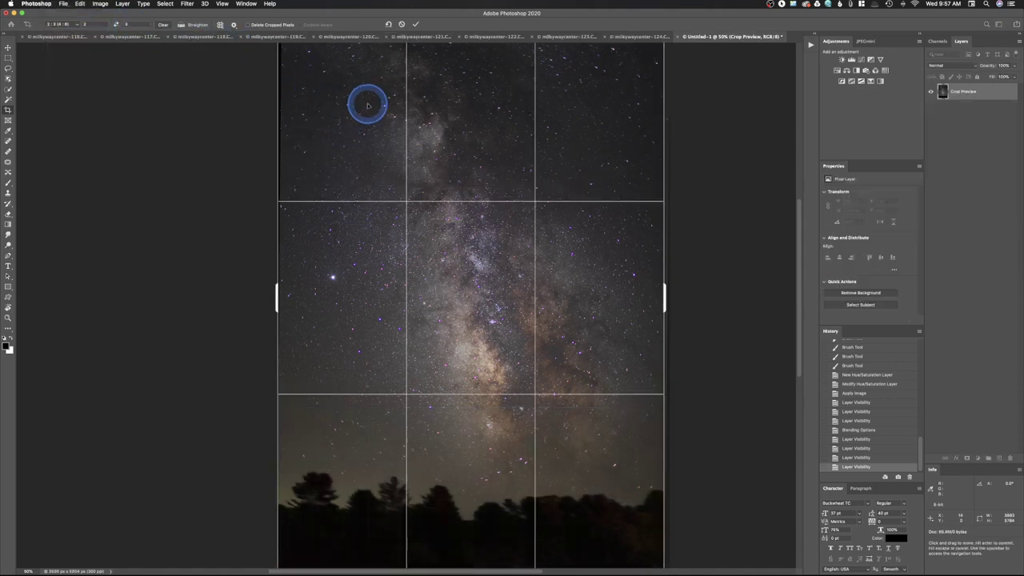
{"action": "key", "text": "super+minus"}
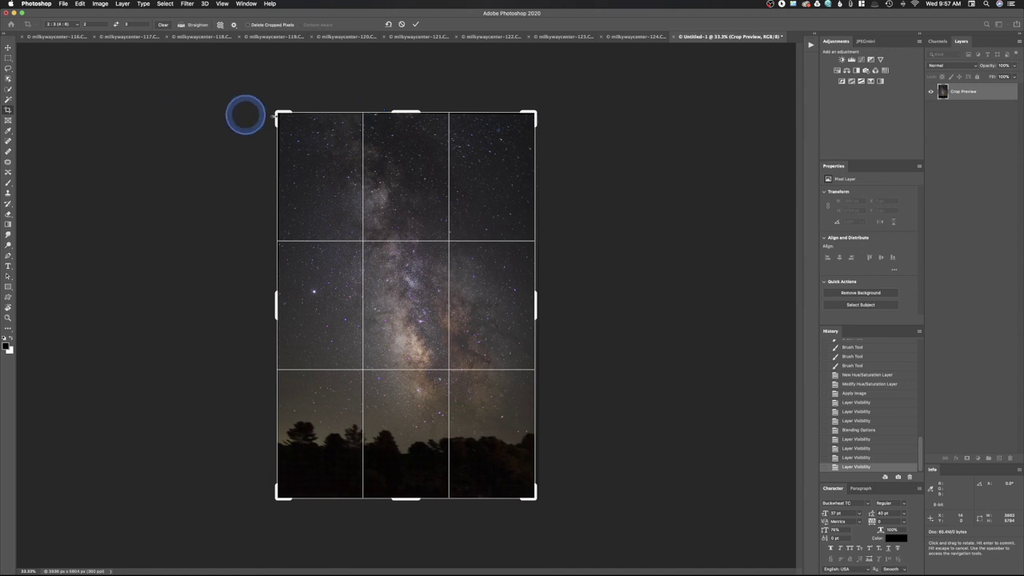
{"action": "left_click_drag", "start_coordinate": [279, 113], "coordinate": [290, 122]}
{"action": "left_click_drag", "start_coordinate": [443, 203], "coordinate": [436, 216]}
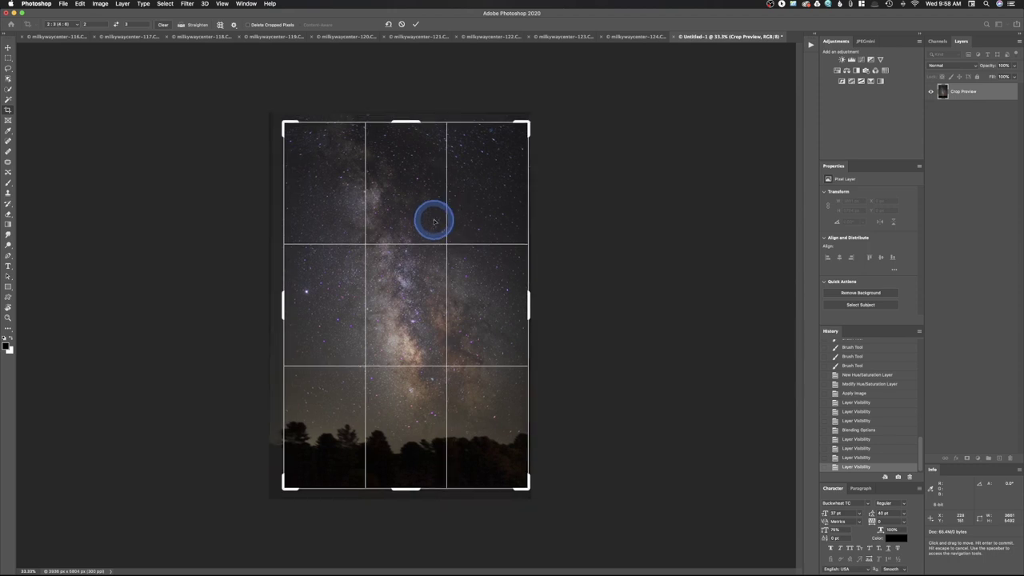
{"action": "double_click", "coordinate": [434, 218]}
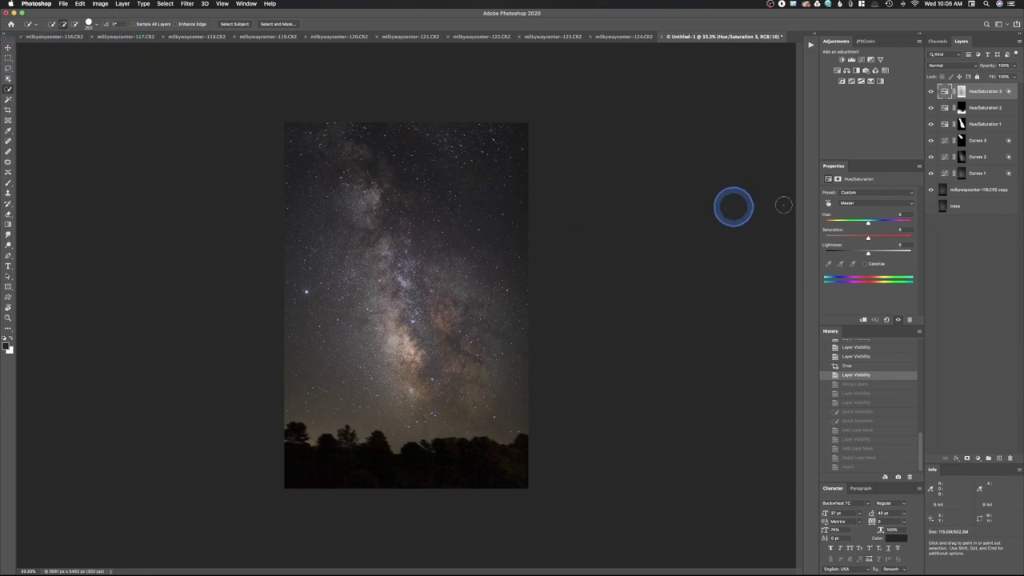
Select the milkywaycenter-118.CR2 copy layer and open Smart Sharpen, then cancel it.
{"action": "left_click", "coordinate": [945, 192]}
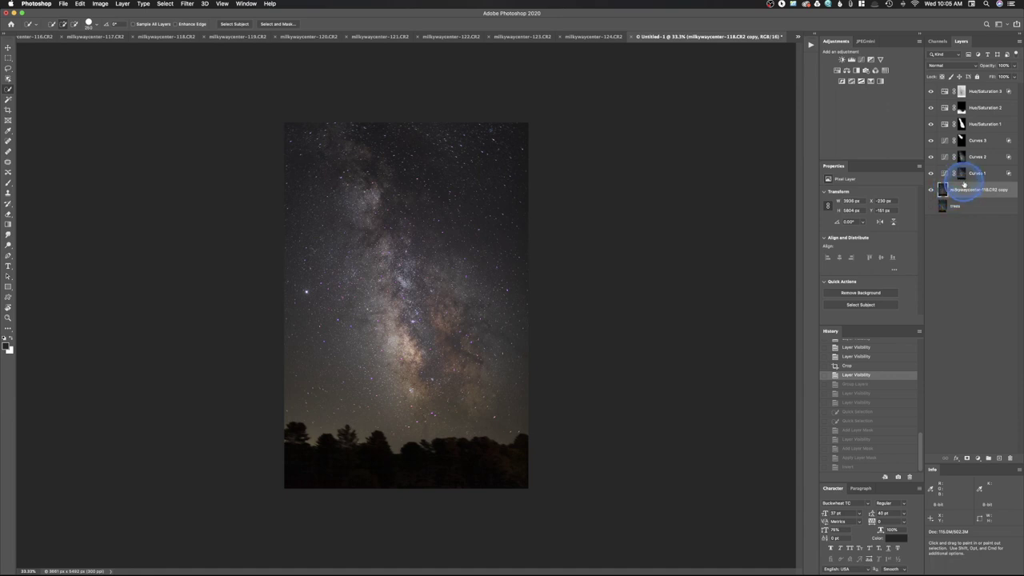
{"action": "left_click", "coordinate": [186, 4]}
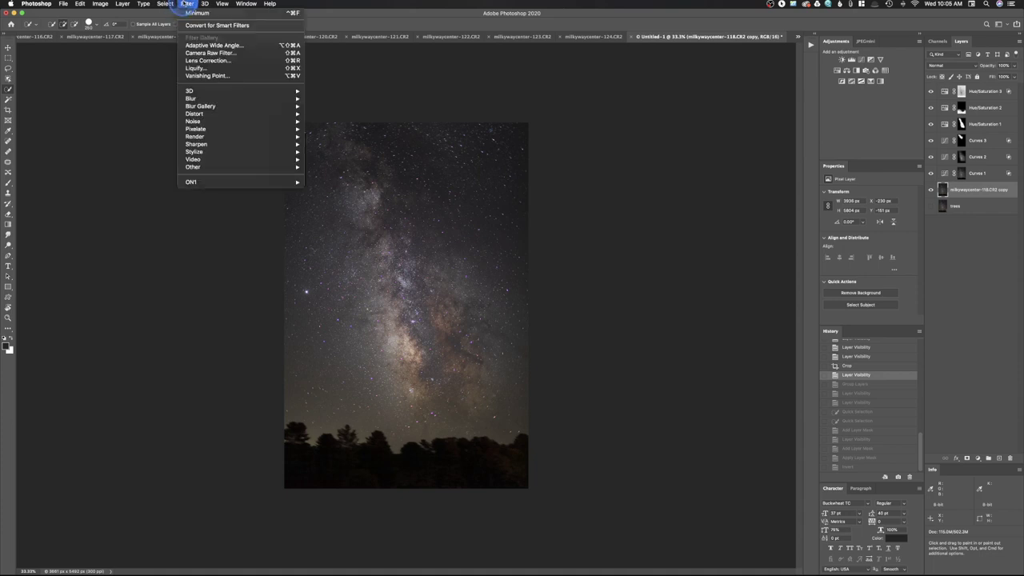
{"action": "mouse_move", "coordinate": [209, 145]}
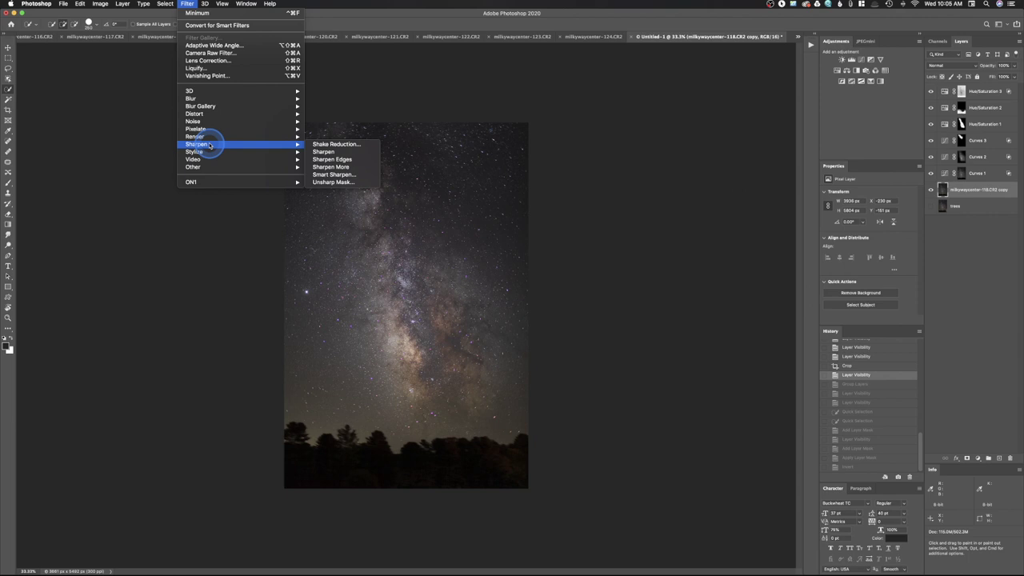
{"action": "left_click", "coordinate": [332, 175]}
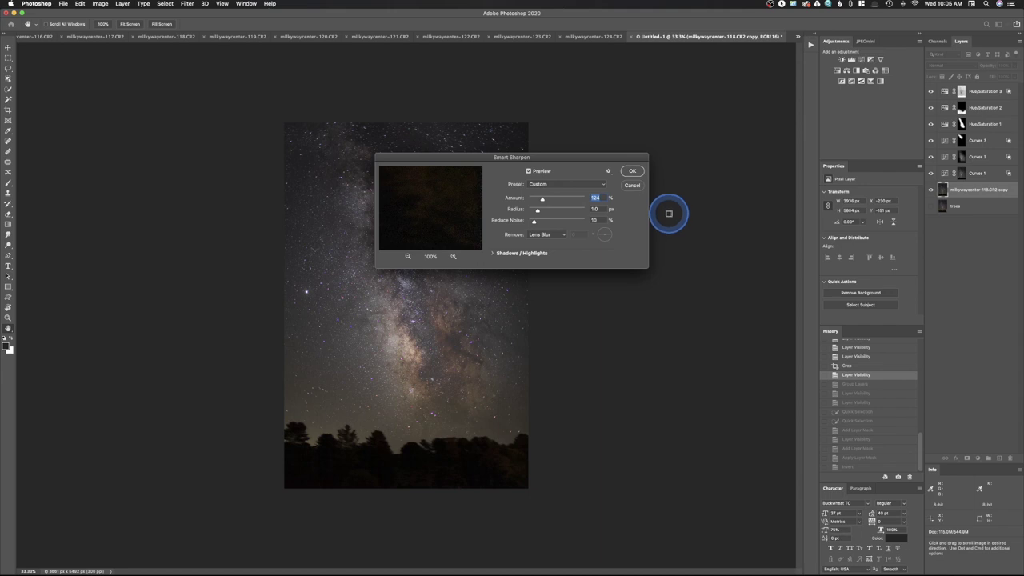
{"action": "left_click", "coordinate": [632, 184]}
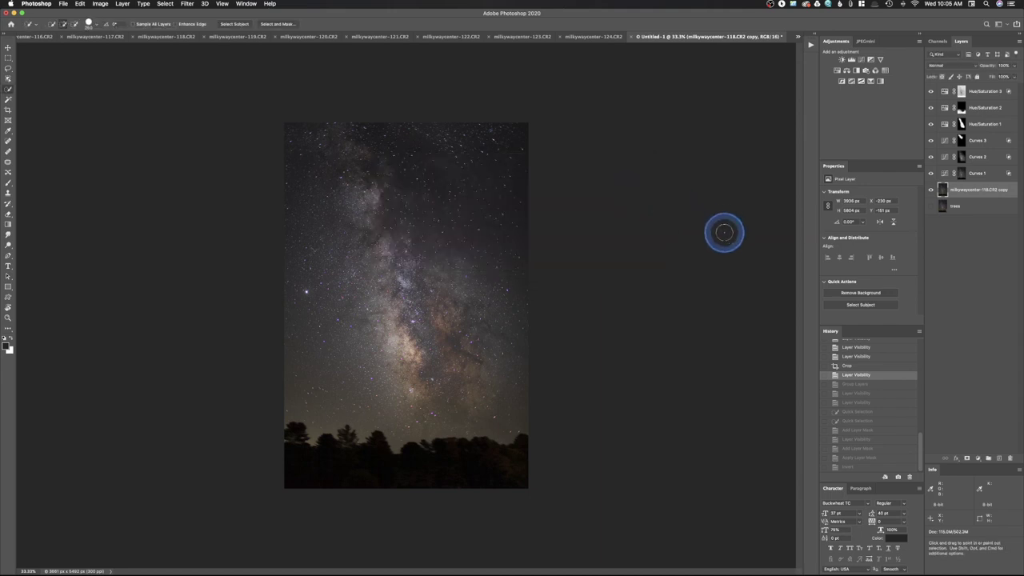
Zoom in to 100% to inspect the star detail.
{"action": "key", "text": "super+equal"}
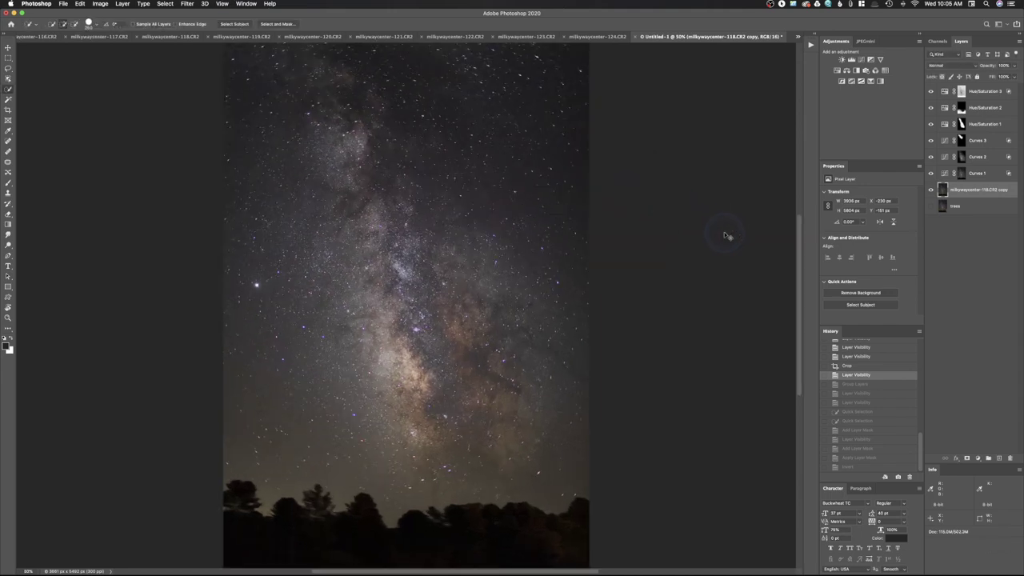
{"action": "key", "text": "super+equal"}
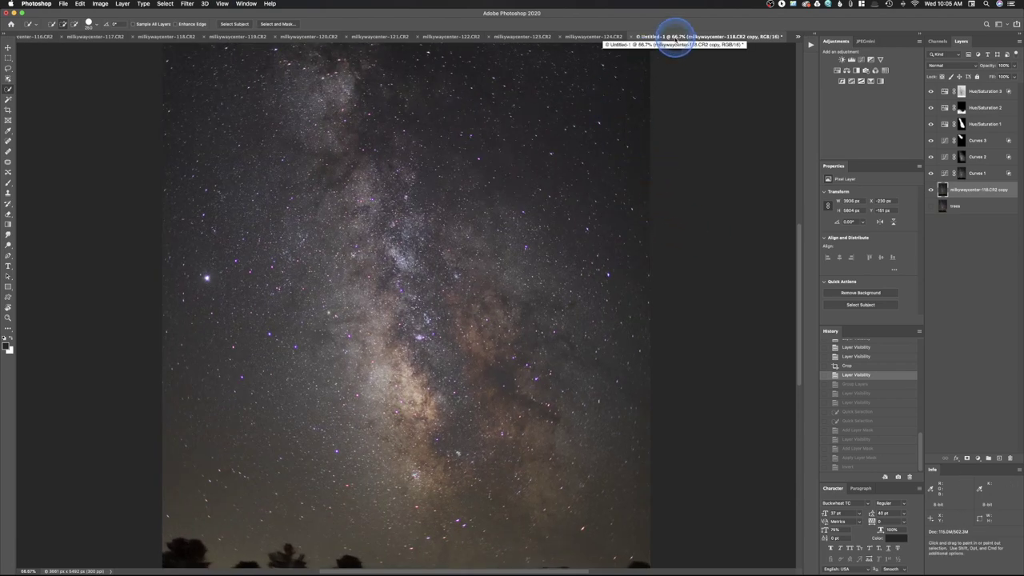
{"action": "key", "text": "super+equal"}
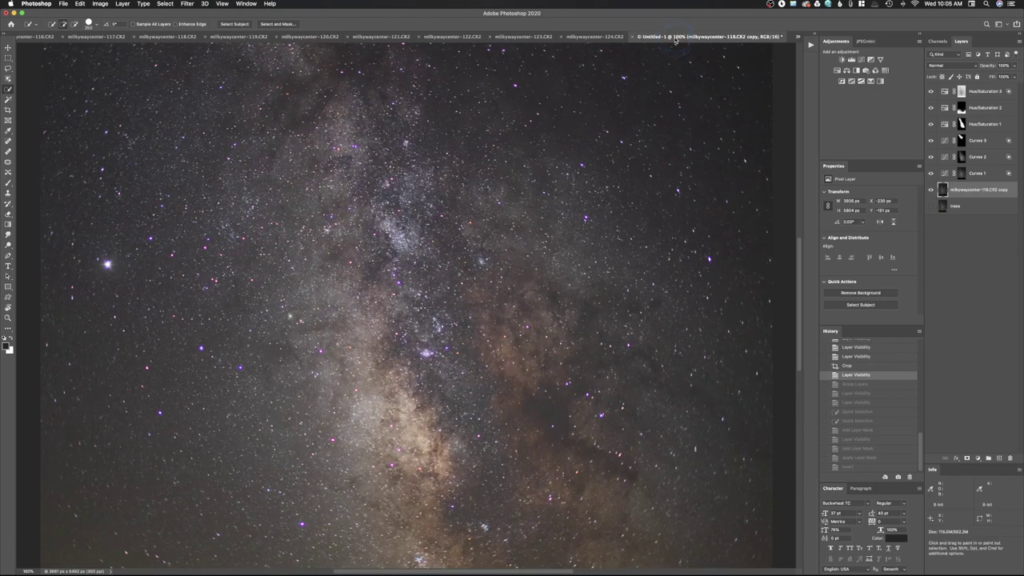
{"action": "left_click", "coordinate": [675, 42]}
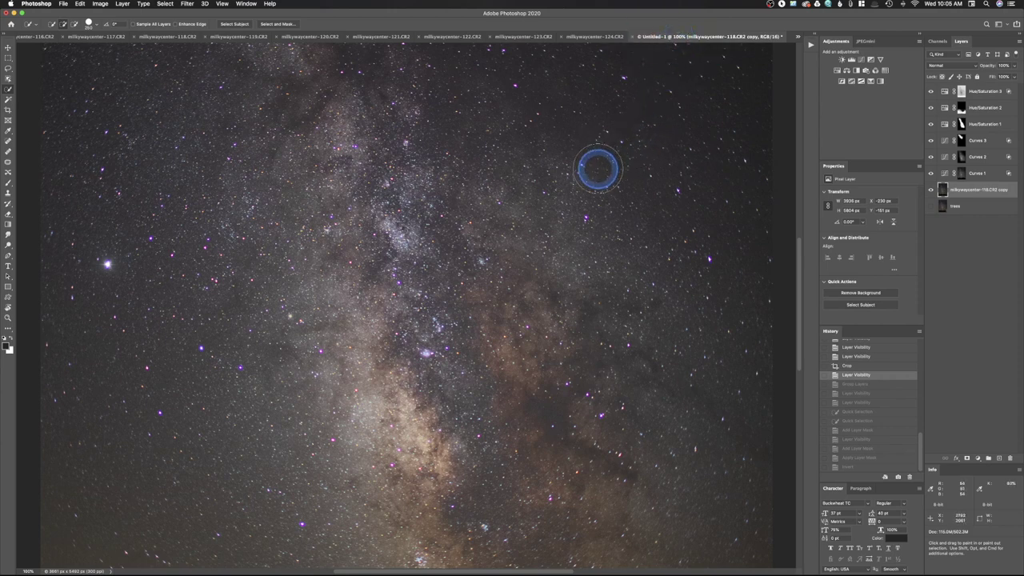
Smart Sharpen the photo copy layer at Amount 124%, Radius 1.0 px, Reduce Noise 10%.
{"action": "left_click", "coordinate": [188, 4]}
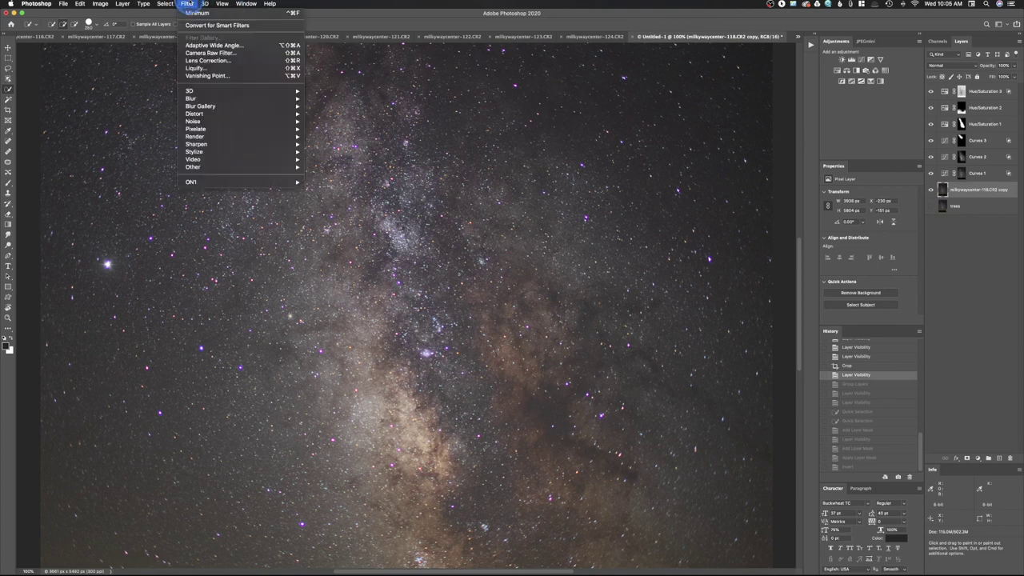
{"action": "mouse_move", "coordinate": [200, 144]}
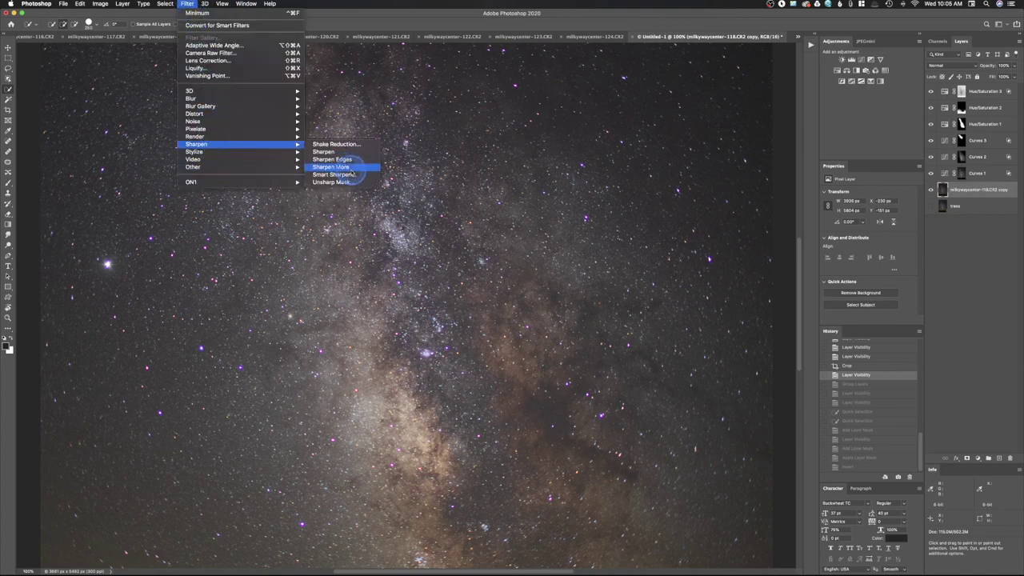
{"action": "left_click", "coordinate": [351, 174]}
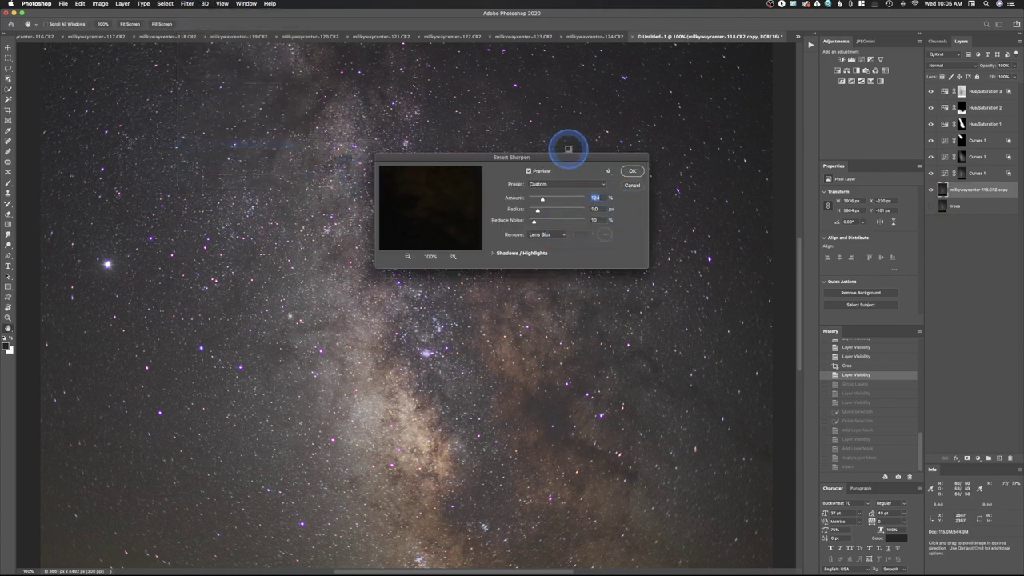
{"action": "left_click_drag", "start_coordinate": [568, 148], "coordinate": [621, 248]}
{"action": "left_click_drag", "start_coordinate": [590, 310], "coordinate": [617, 310]}
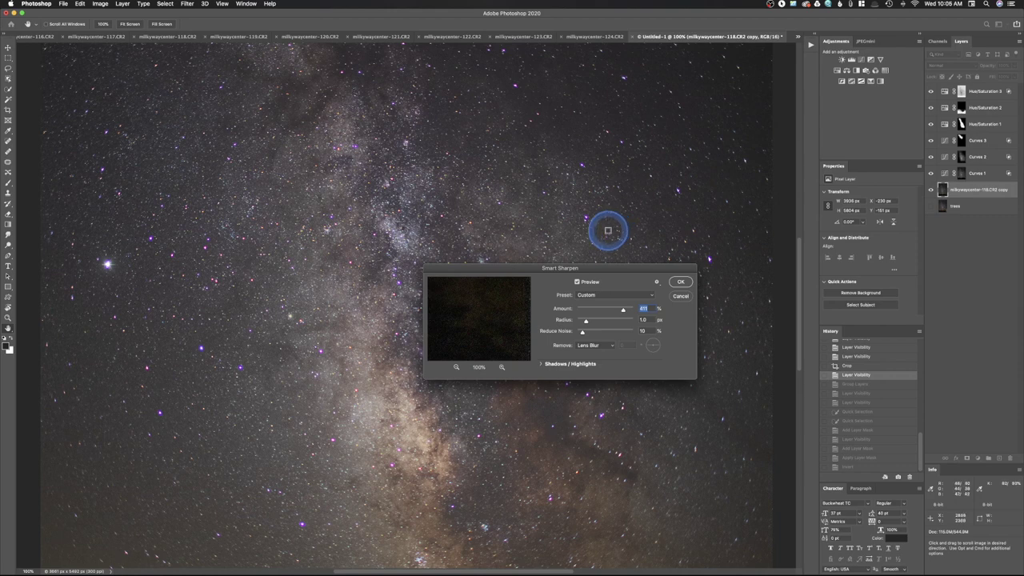
{"action": "left_click_drag", "start_coordinate": [623, 310], "coordinate": [591, 311]}
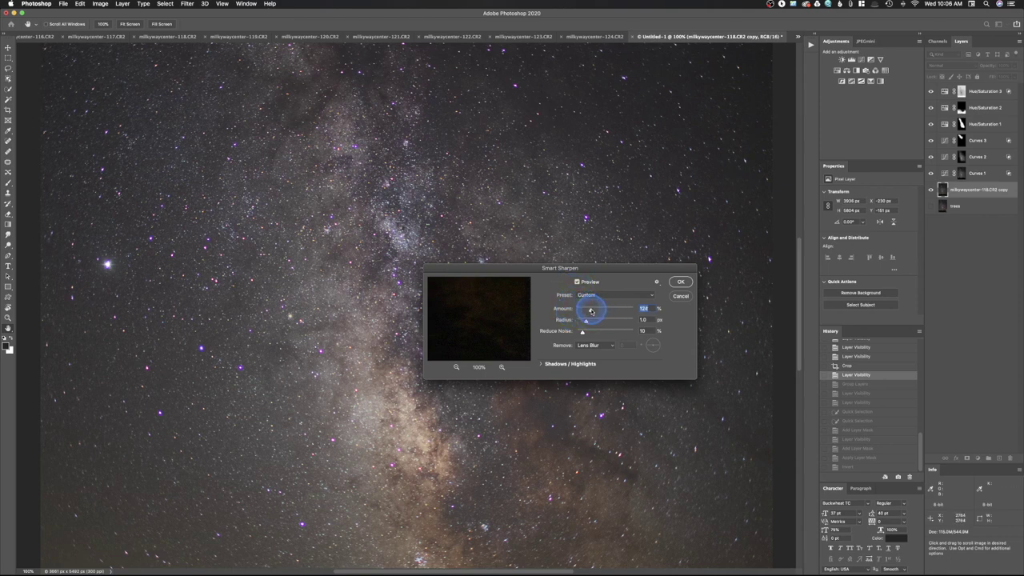
{"action": "left_click", "coordinate": [680, 282]}
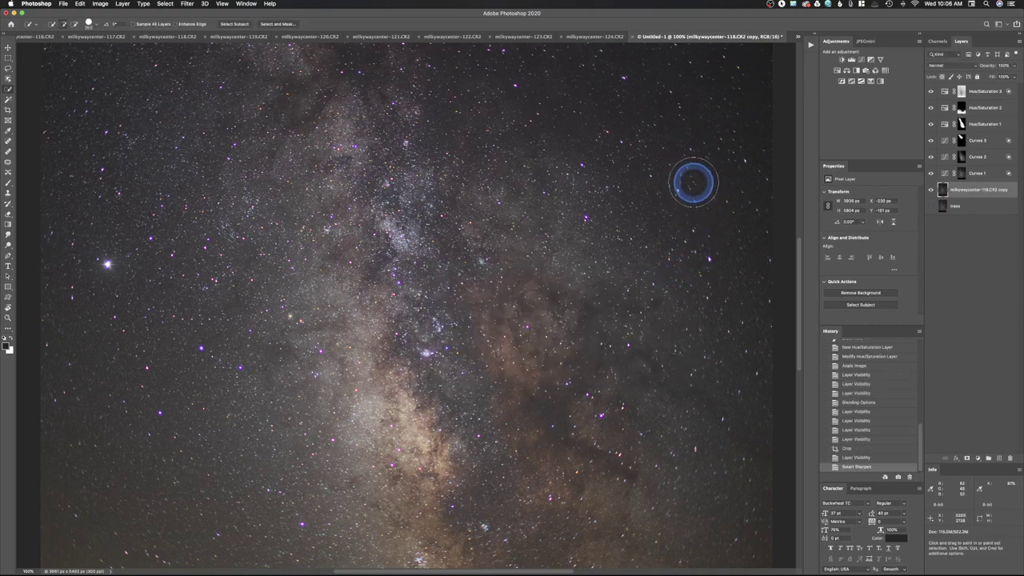
Convert the image to the sRGB IEC61966-2.1 profile with Flatten Image enabled.
{"action": "key", "text": "super+minus"}
{"action": "key", "text": "super+minus"}
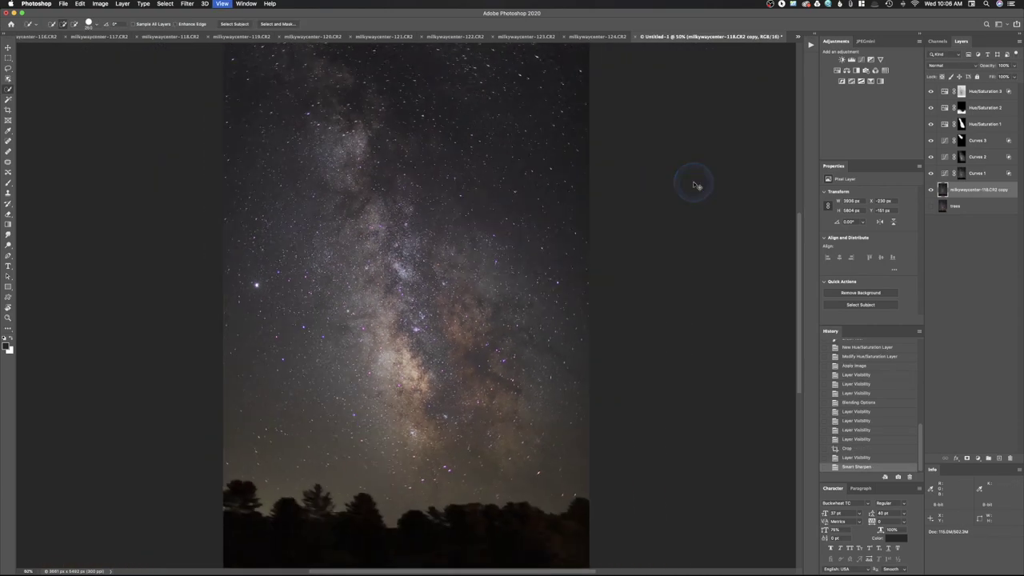
{"action": "key", "text": "super+minus"}
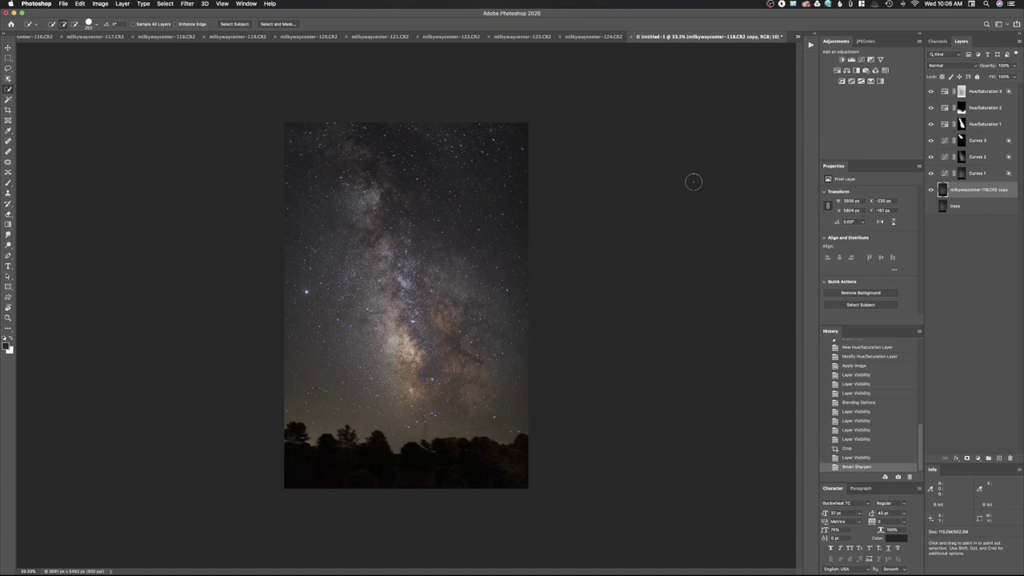
{"action": "left_click", "coordinate": [693, 182]}
{"action": "left_click", "coordinate": [80, 5]}
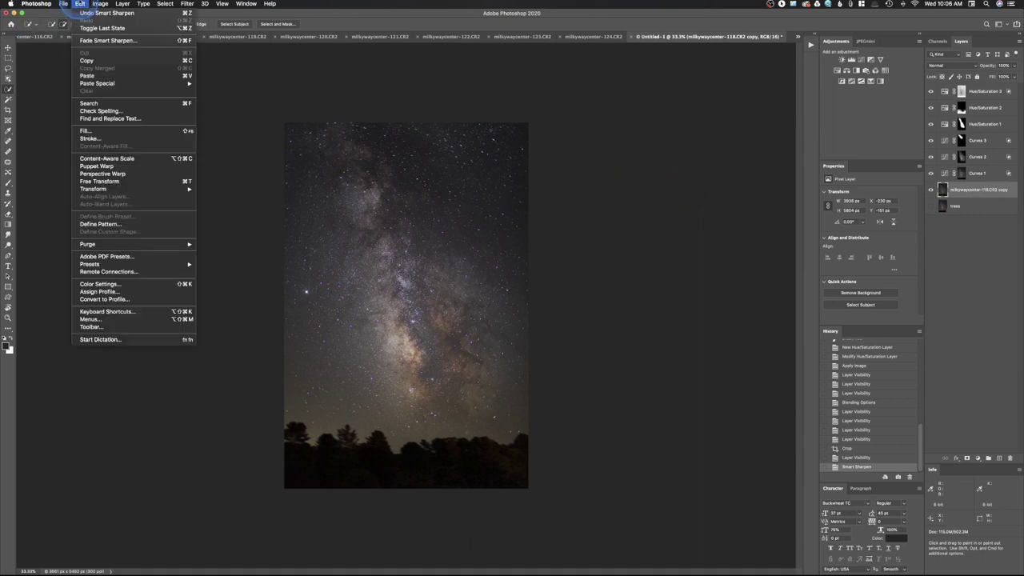
{"action": "left_click", "coordinate": [103, 301]}
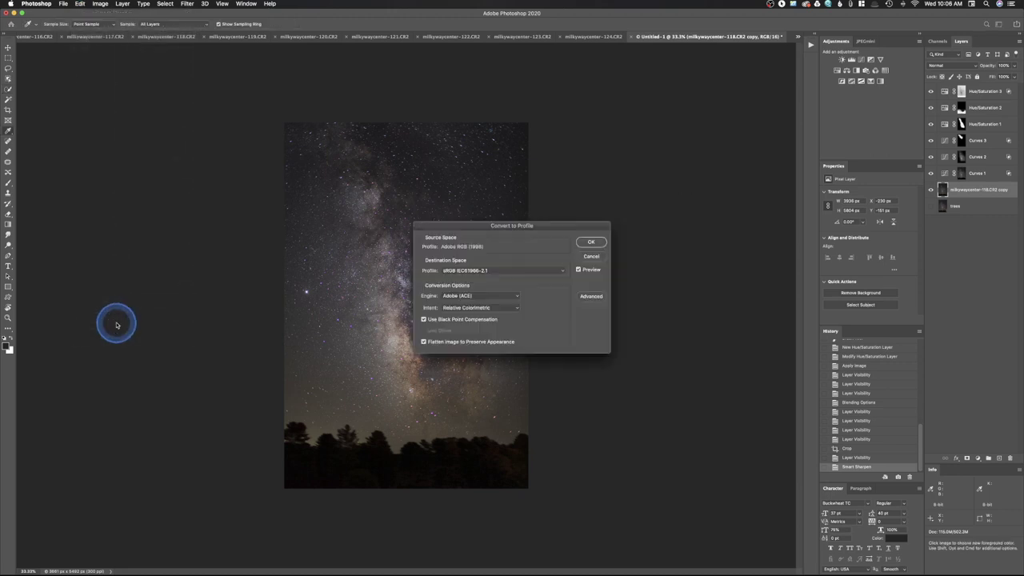
{"action": "left_click", "coordinate": [494, 276]}
{"action": "left_click", "coordinate": [493, 269]}
{"action": "left_click", "coordinate": [591, 242]}
{"action": "key", "text": "w"}
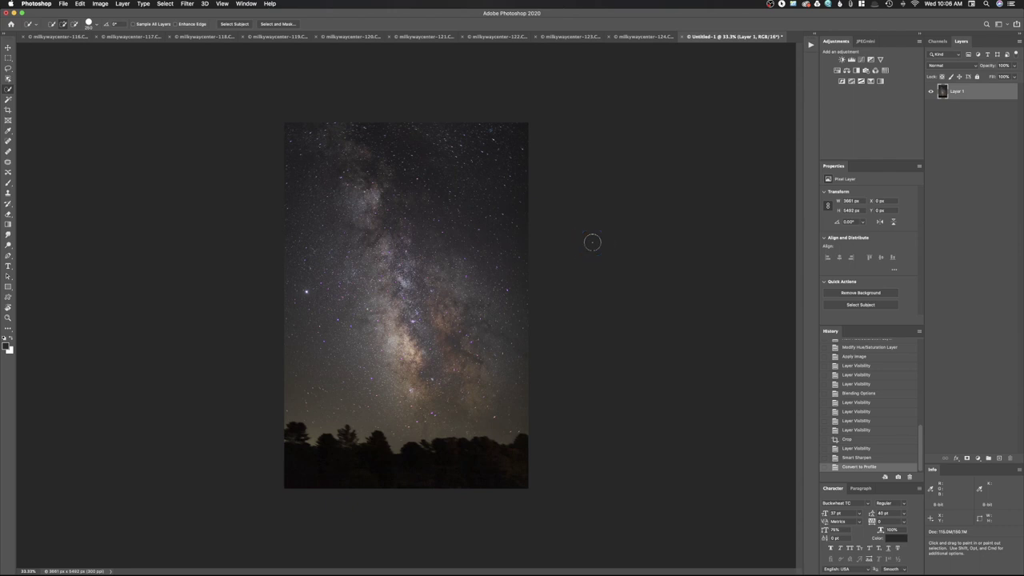